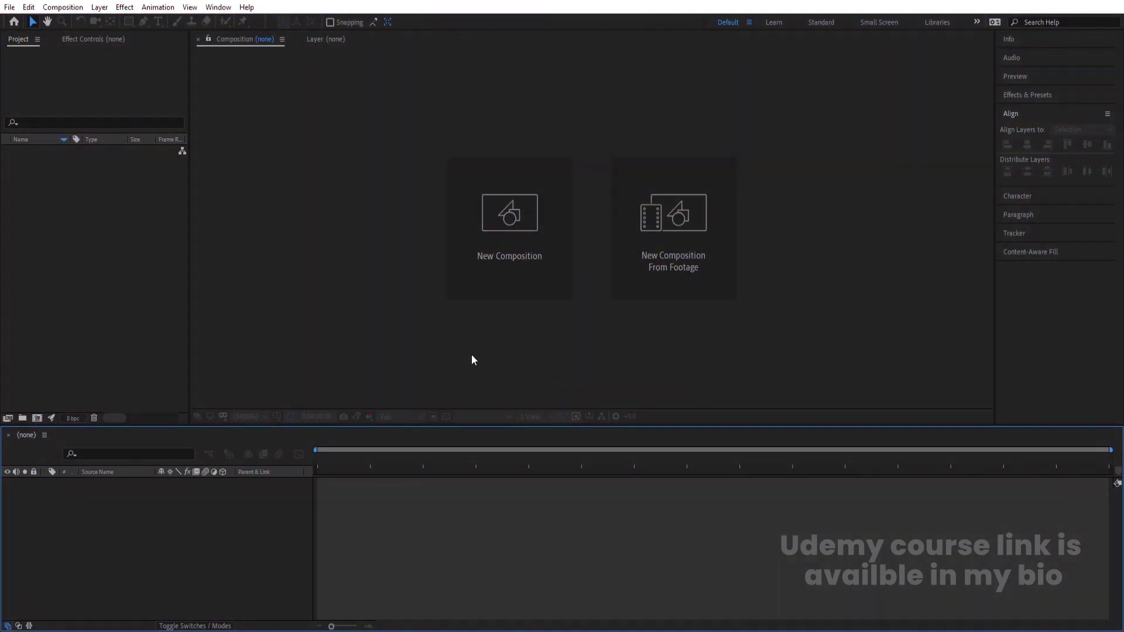
Step: Create the 1920x1080, 30 fps Main Animation composition and show title/action safe guides
click(471, 353)
click(514, 204)
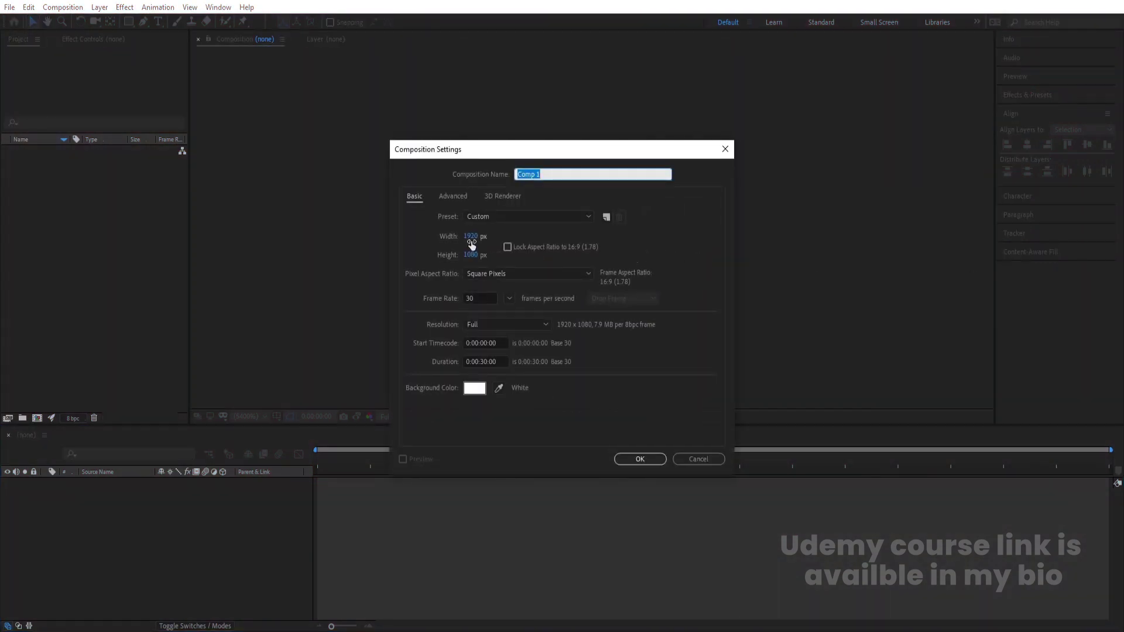
text(Main Animation)
click(651, 463)
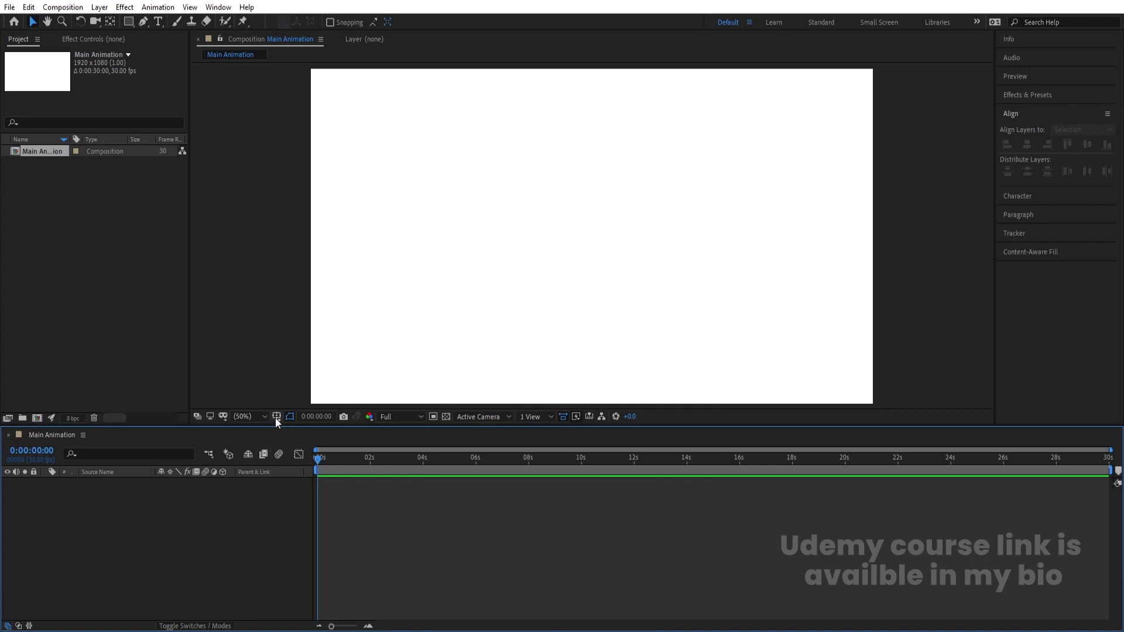
click(276, 418)
click(321, 432)
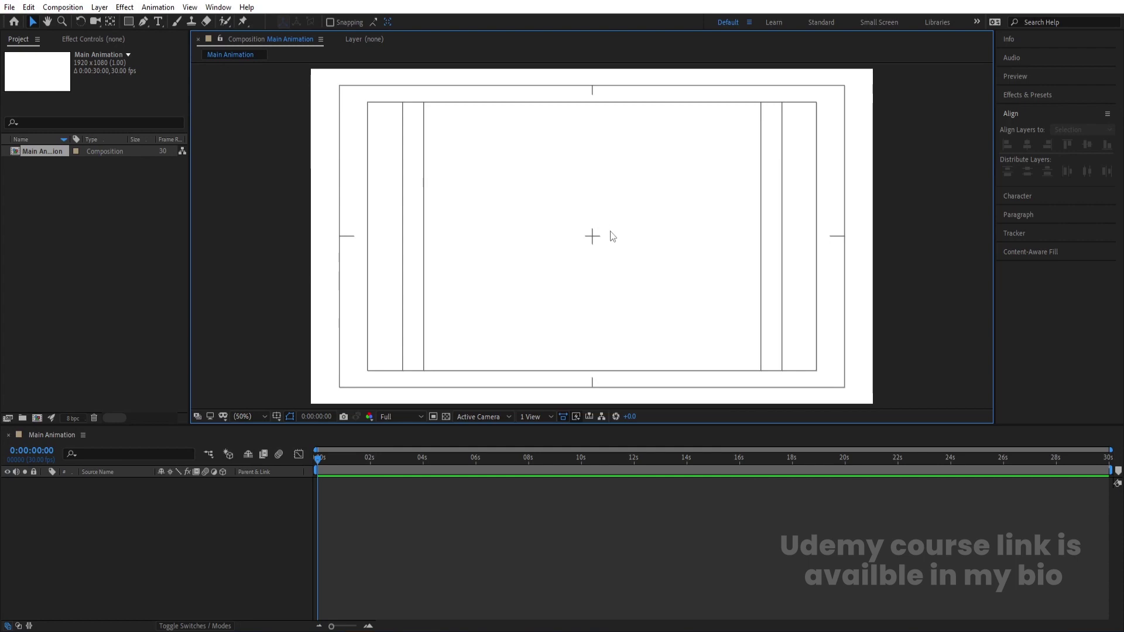
Step: Create a new composition named Reveal and type the word LOGO in it
key(ctrl+n)
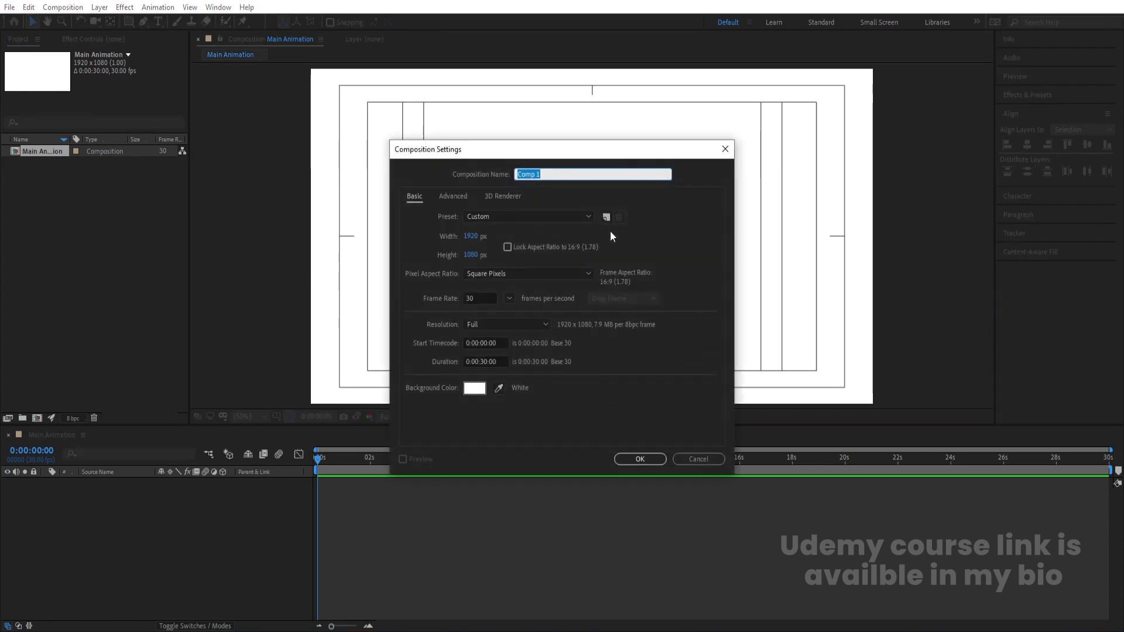
text(Reveal)
click(632, 460)
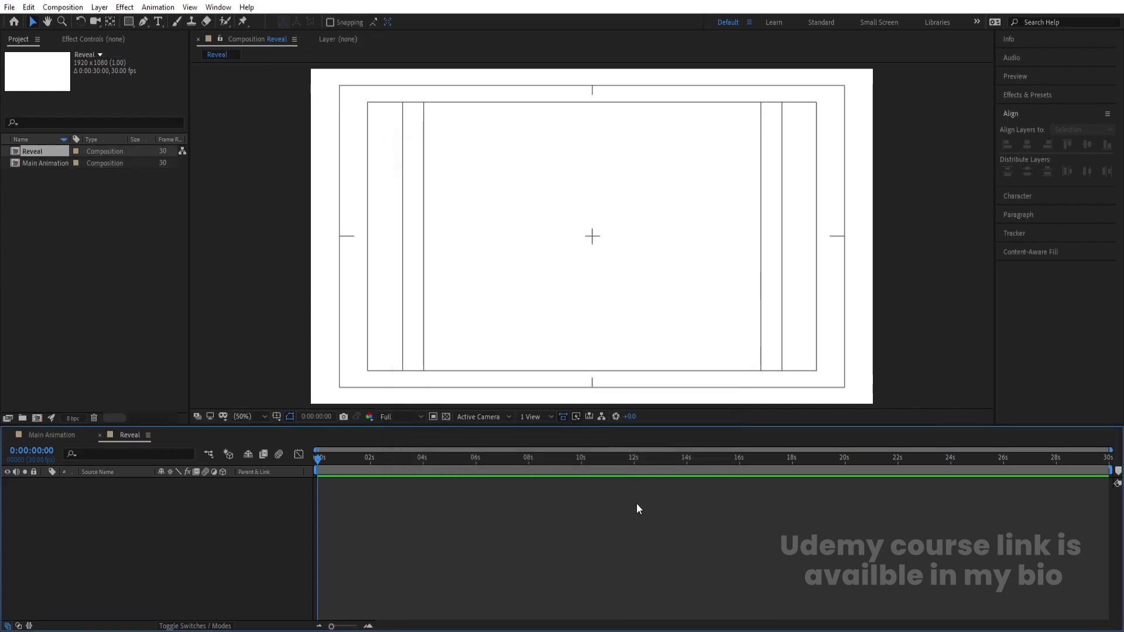
key(ctrl+t)
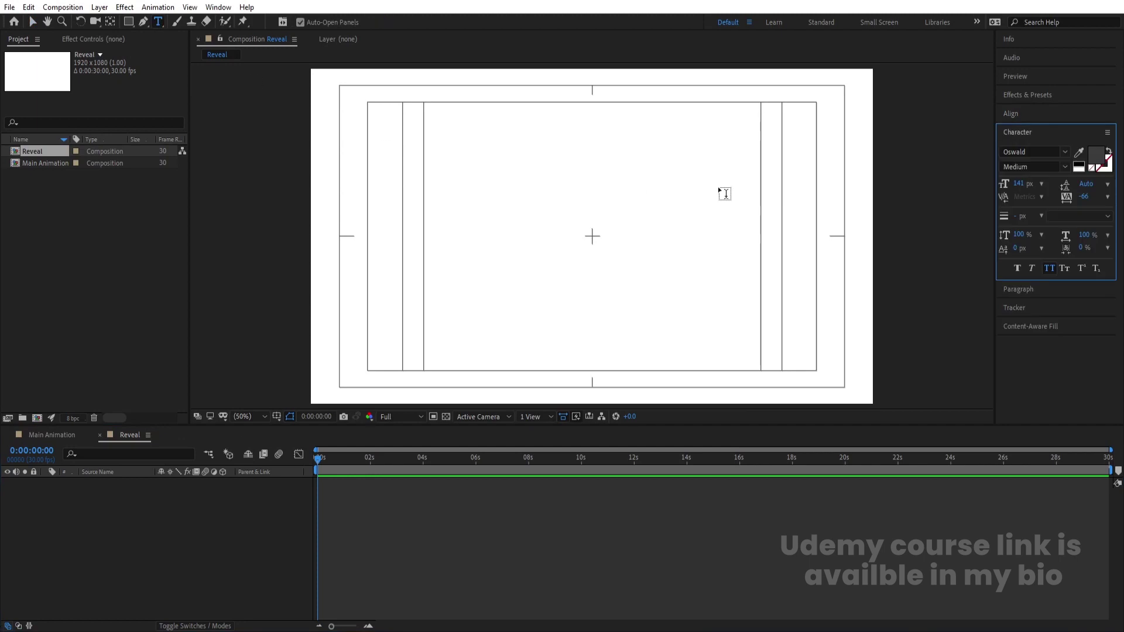
click(565, 247)
text(LOGO)
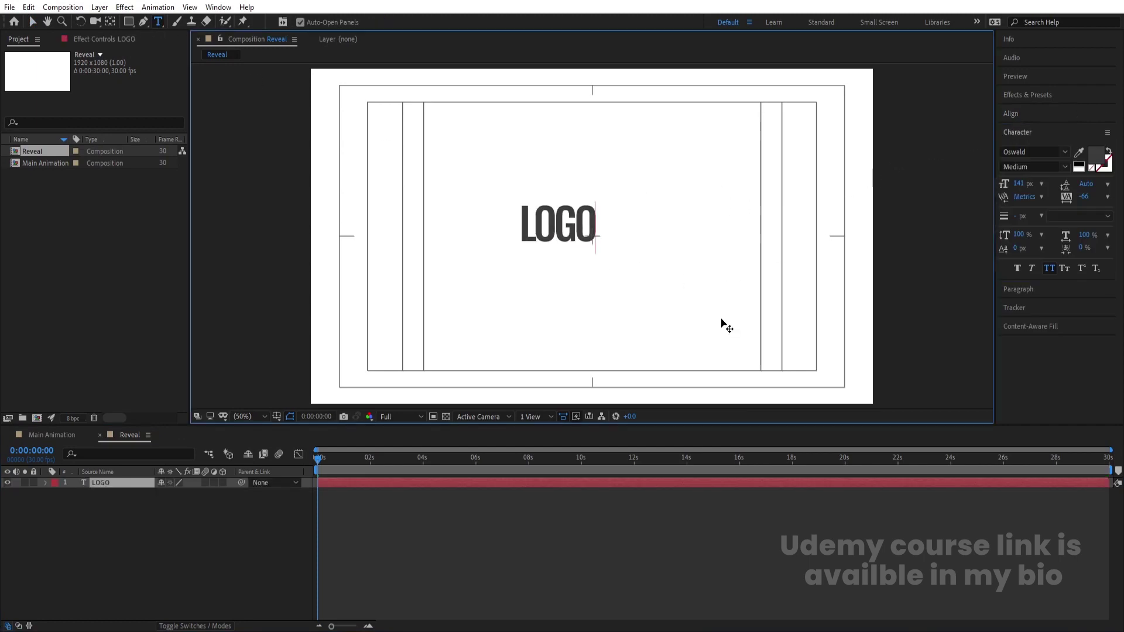
click(153, 537)
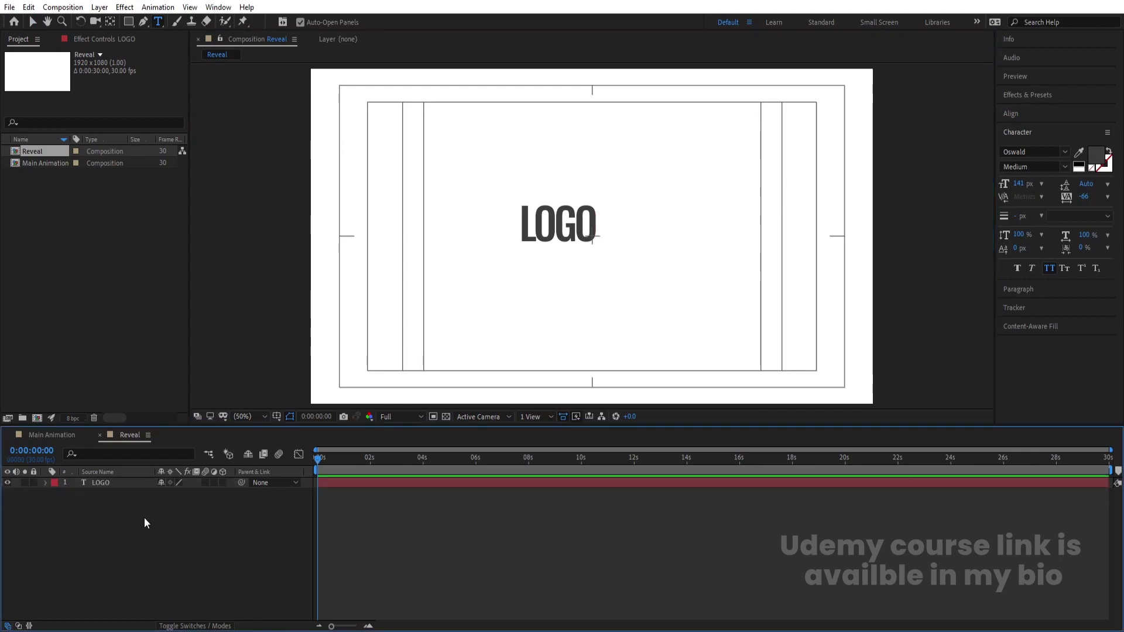
Step: Align the LOGO text layer to the horizontal and vertical centre of the composition
click(113, 481)
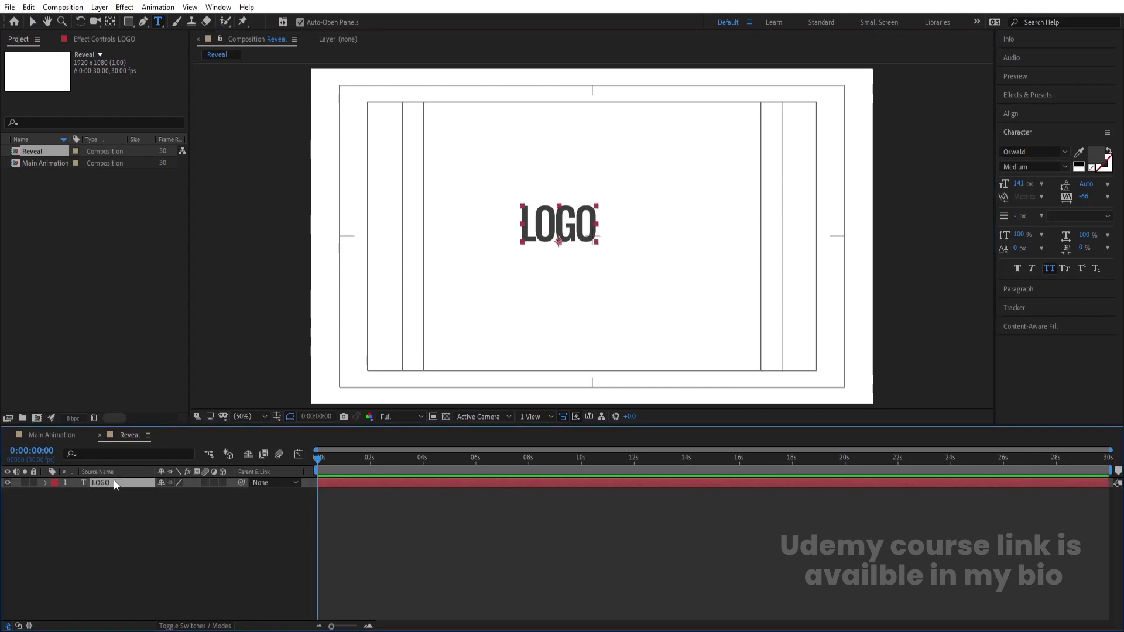
click(1016, 117)
click(1027, 146)
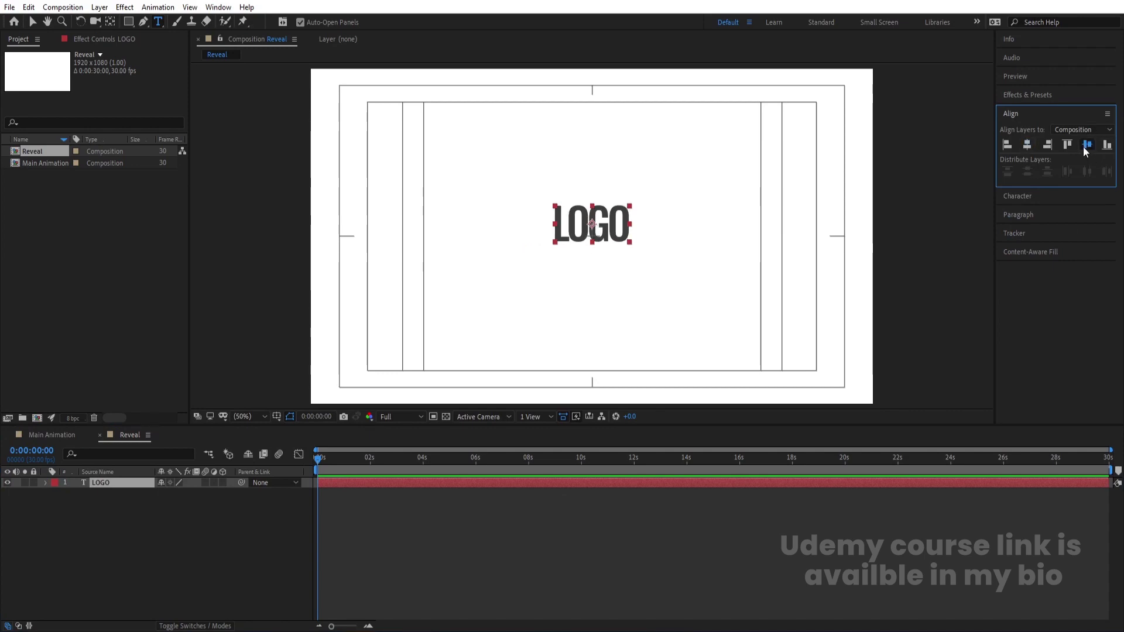
click(1087, 145)
click(192, 518)
click(134, 23)
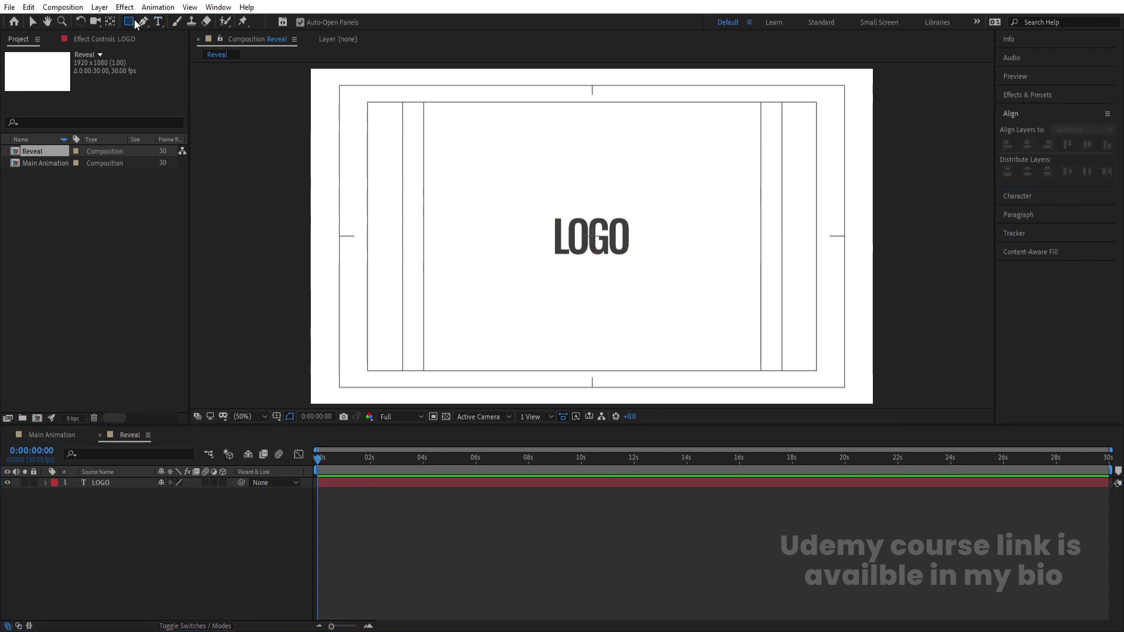
Step: Draw a red circle around LOGO, centre its anchor point, and align it to comp centre
drag(136, 23, 181, 47)
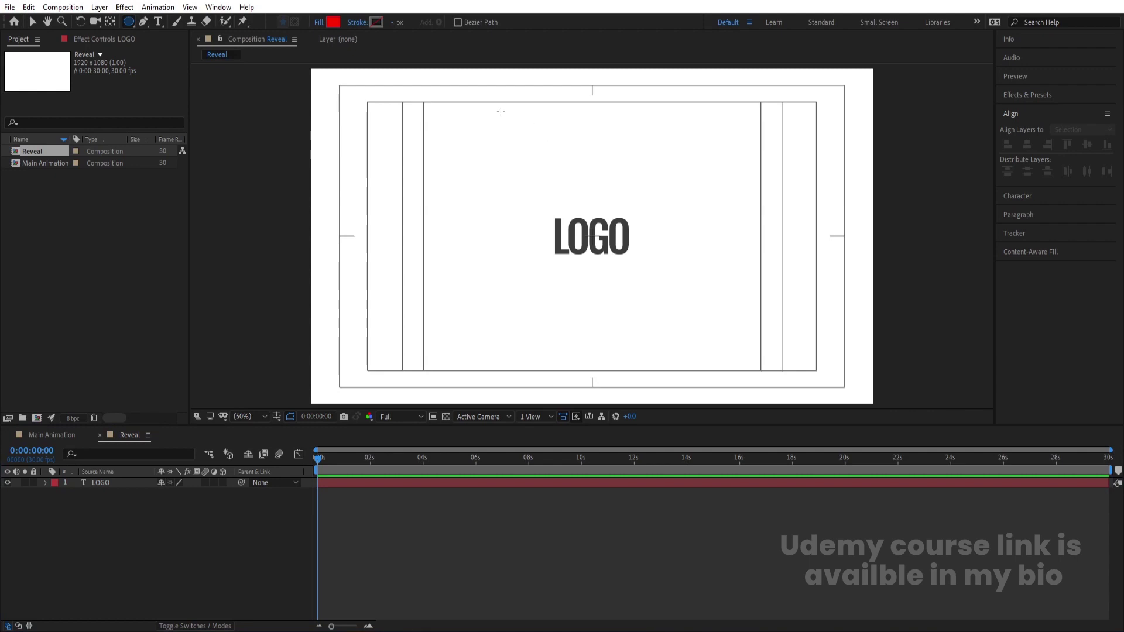
drag(479, 129, 702, 366)
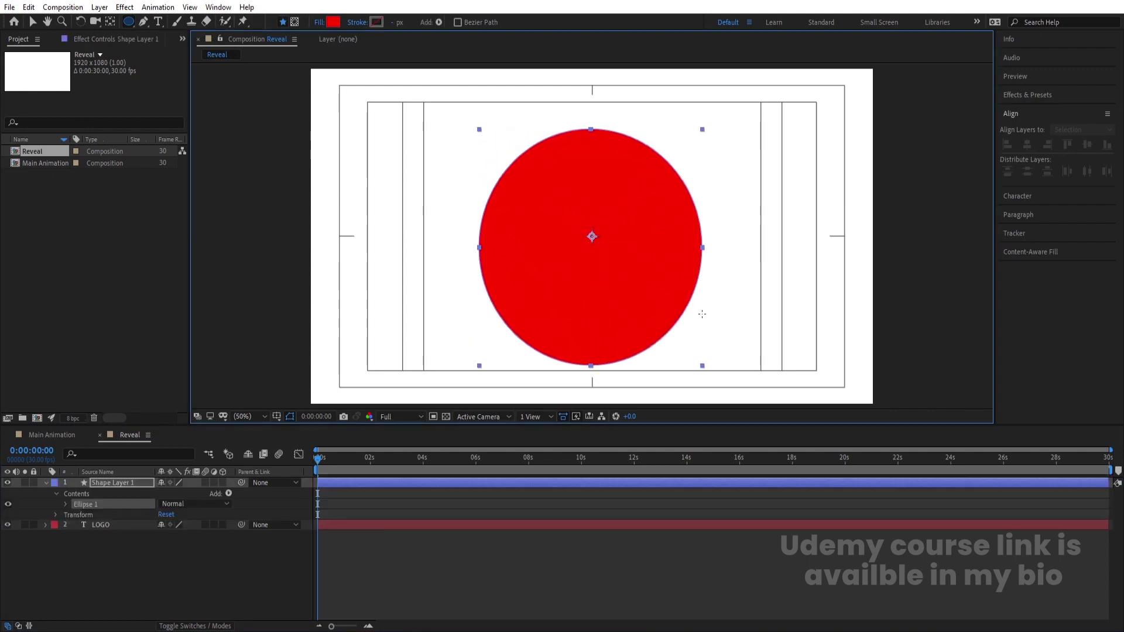
click(111, 483)
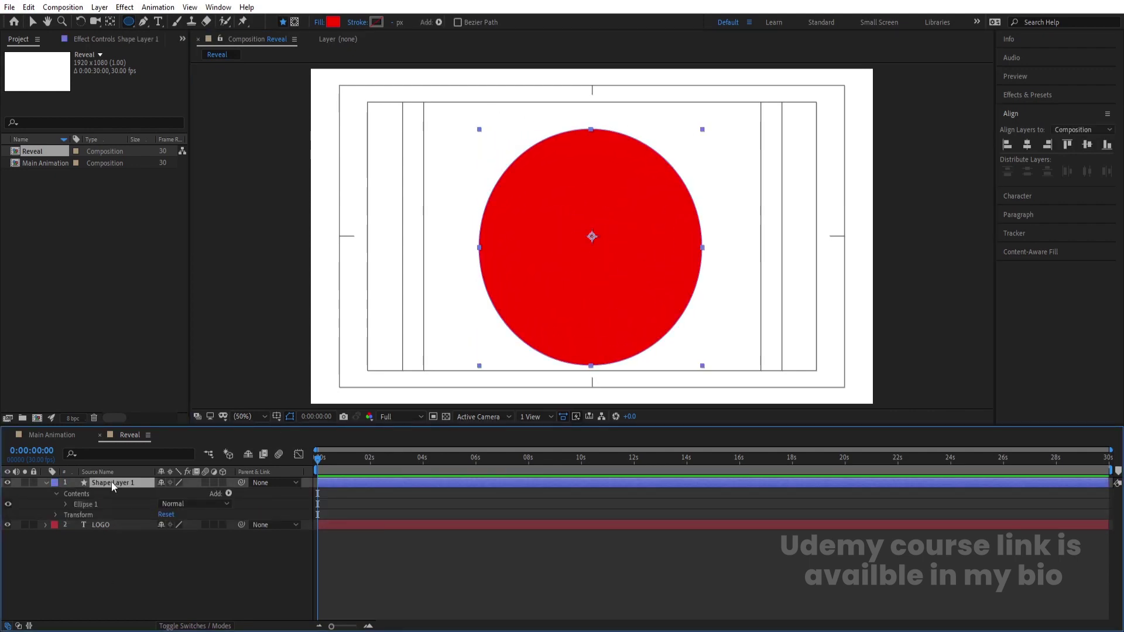
key(ctrl+alt+Home)
click(1028, 150)
click(1083, 147)
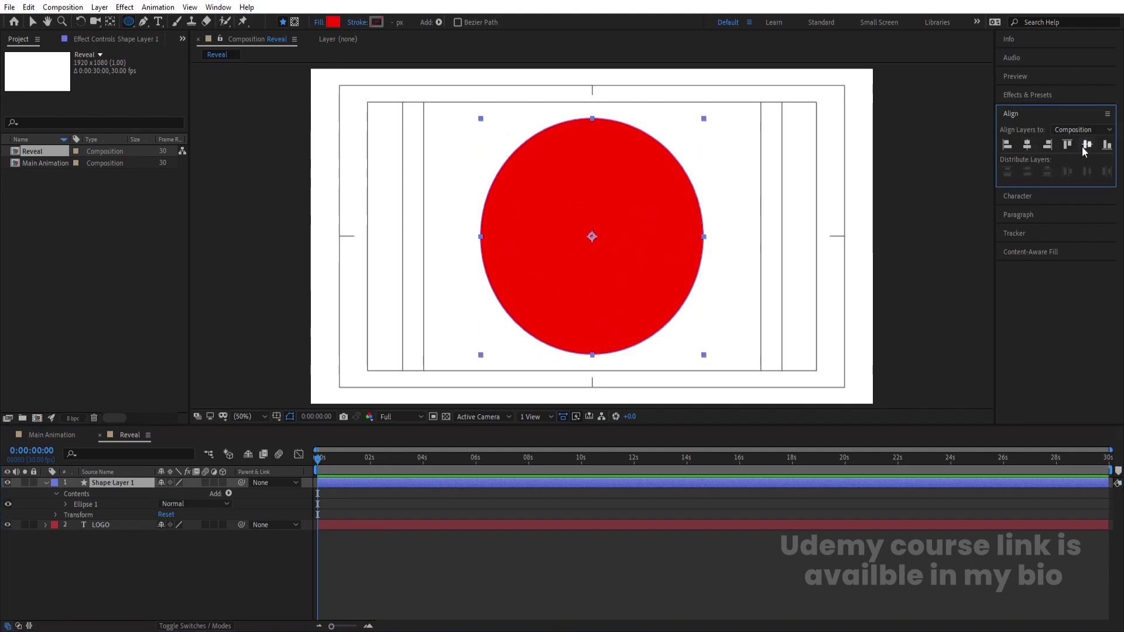
click(45, 482)
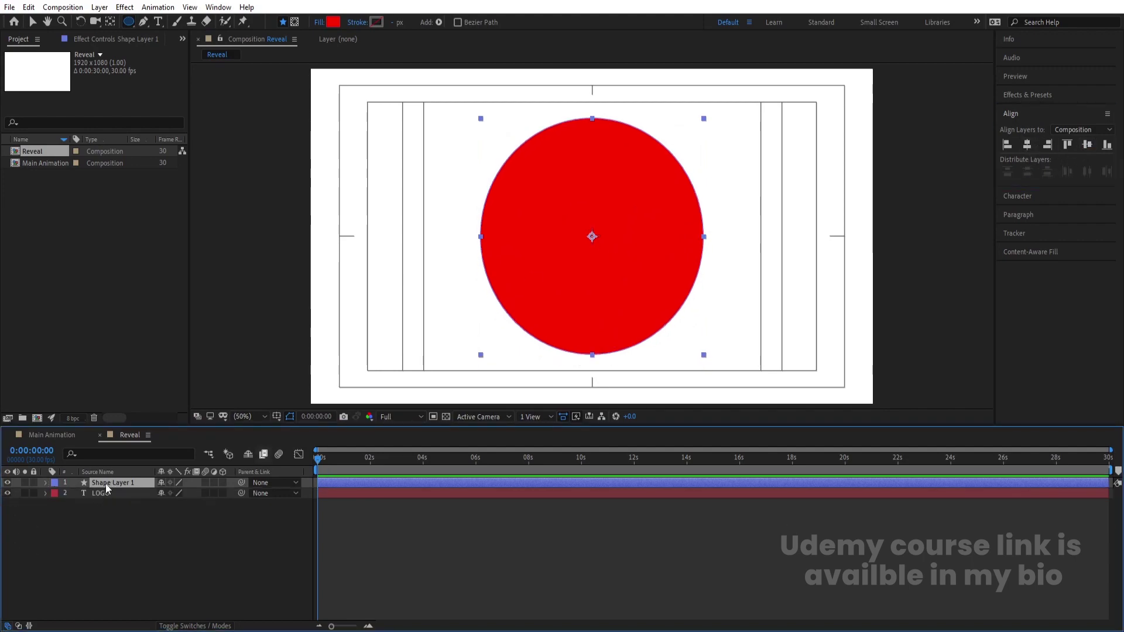
Step: Rename the circle layer to bg and hide the LOGO layer
key(Return)
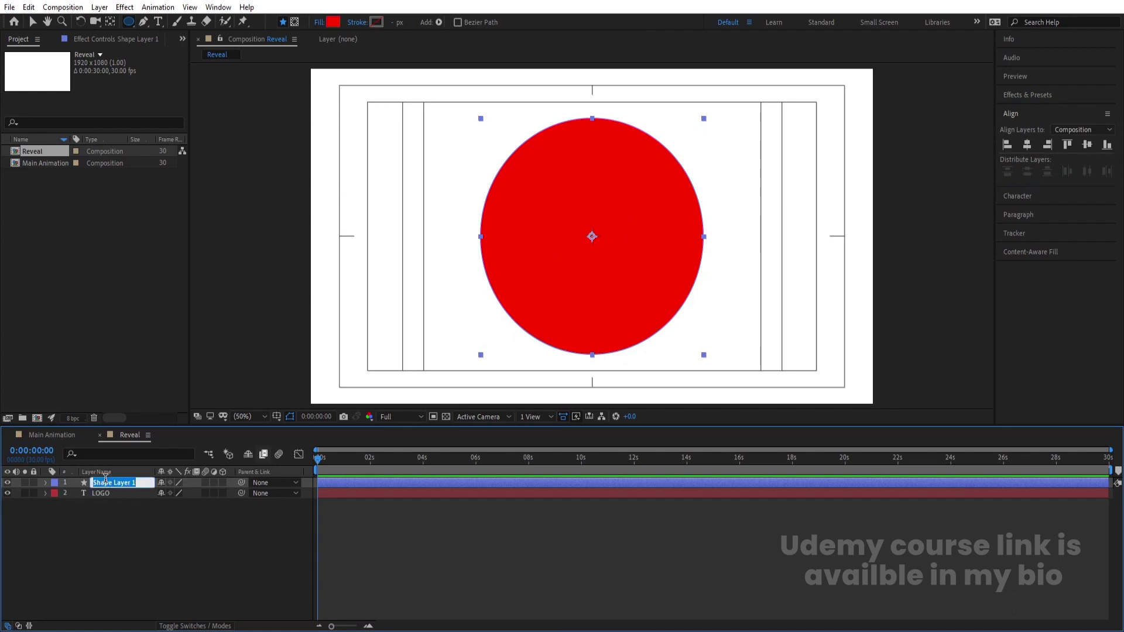
text(bg)
key(Return)
click(77, 533)
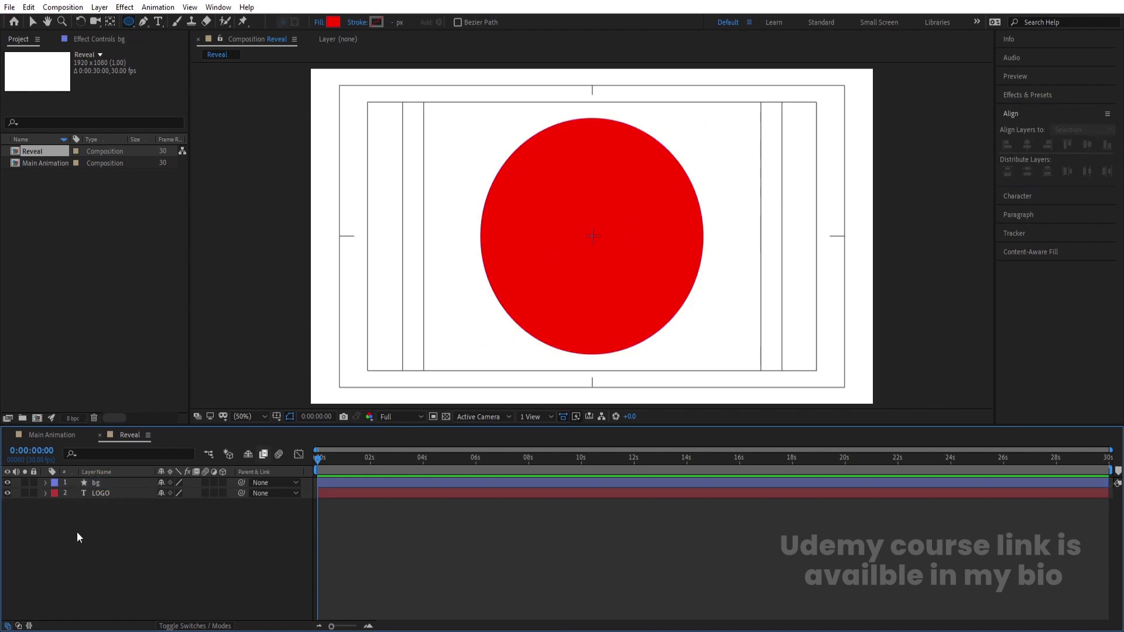
click(7, 493)
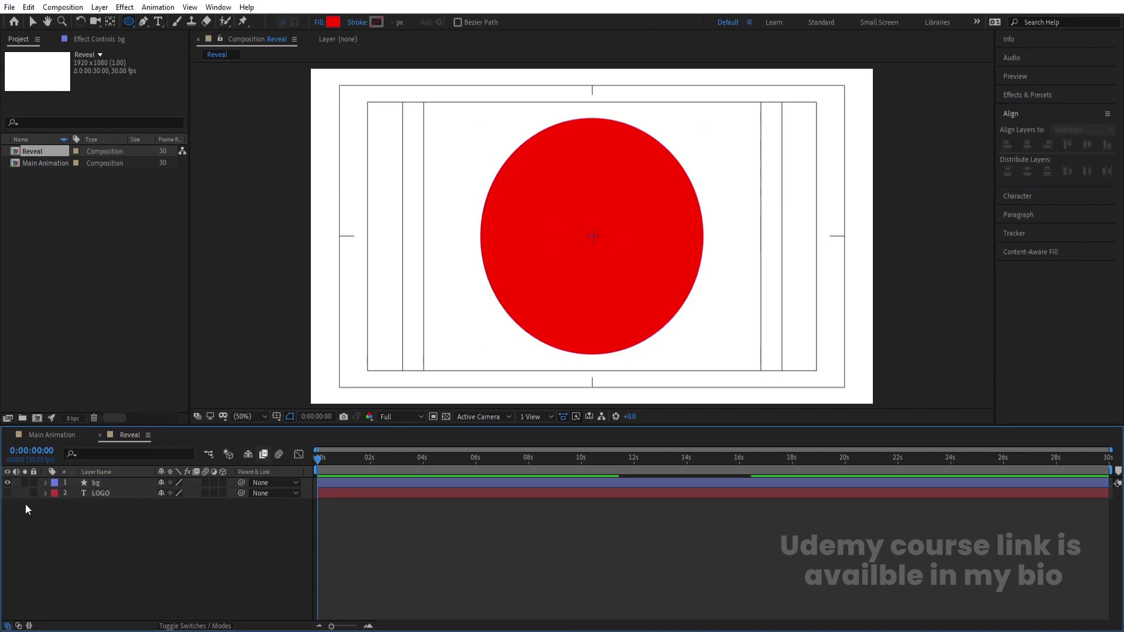
click(132, 24)
click(168, 23)
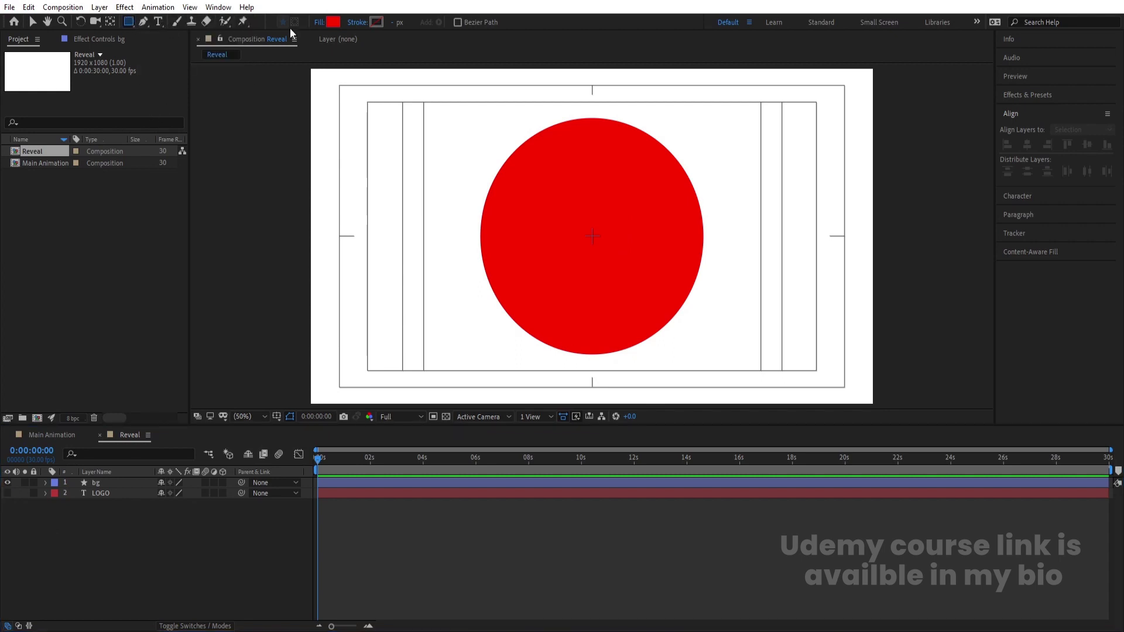
Step: Draw a tall black bar, rotate it 28°, and place it right of the circle
click(332, 22)
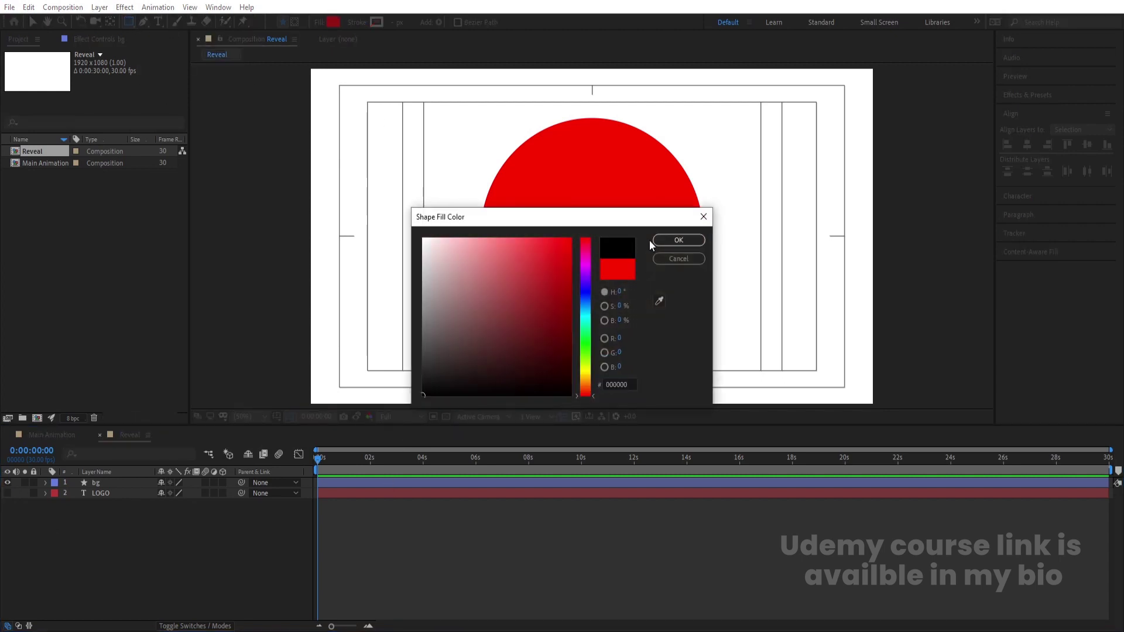
click(667, 240)
mouse_move(372, 84)
mouse_down()
mouse_move(396, 192)
mouse_move(410, 393)
mouse_up()
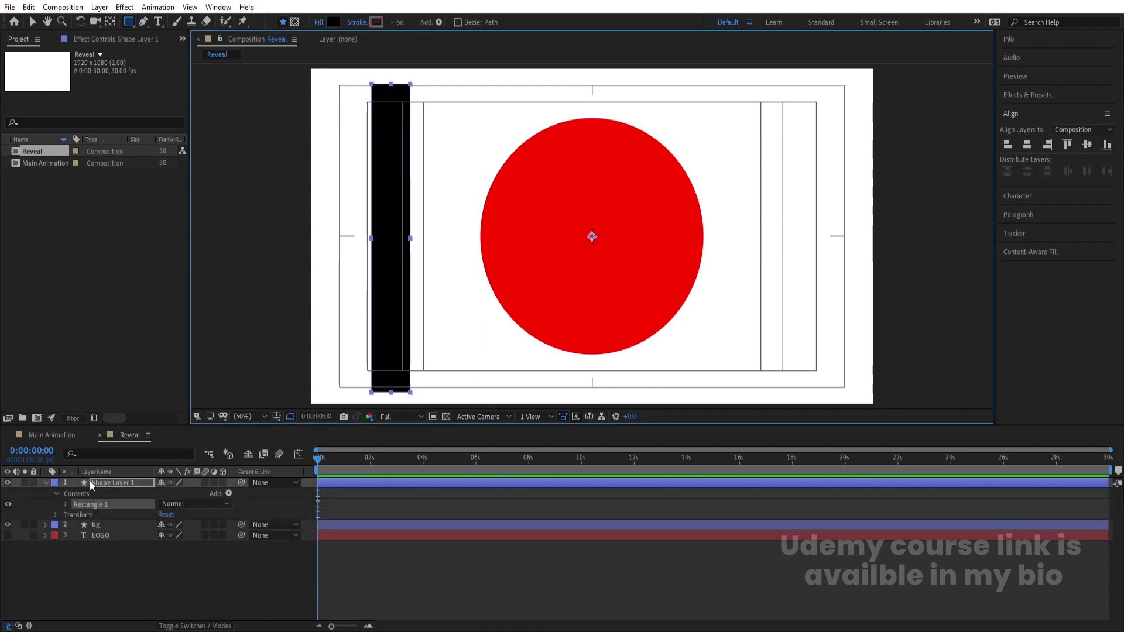
key(r)
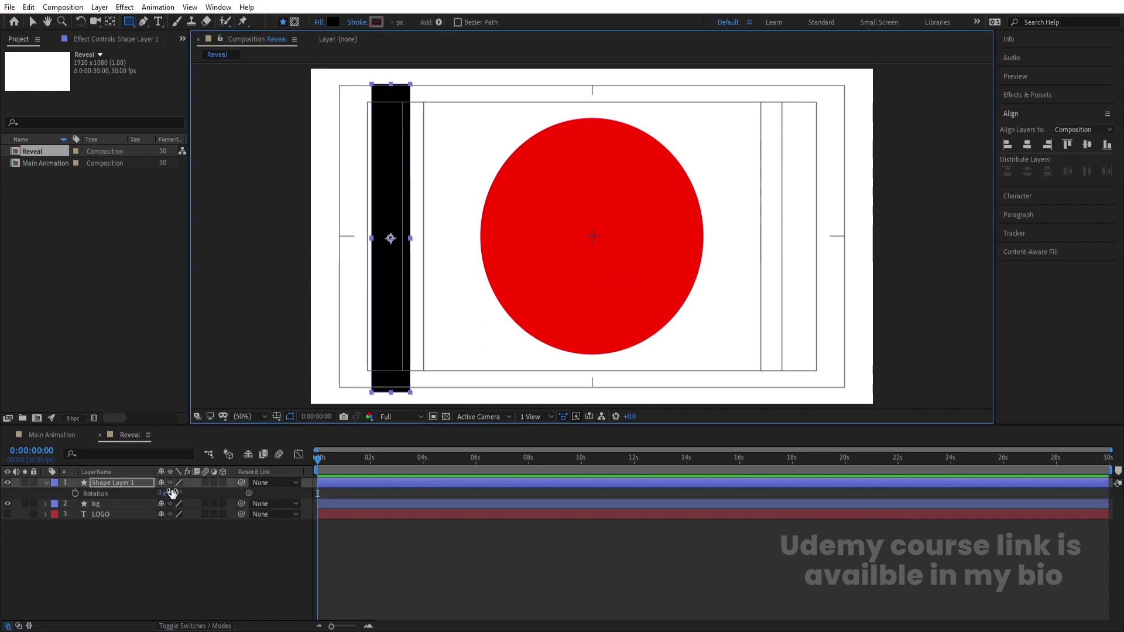
drag(171, 493, 195, 494)
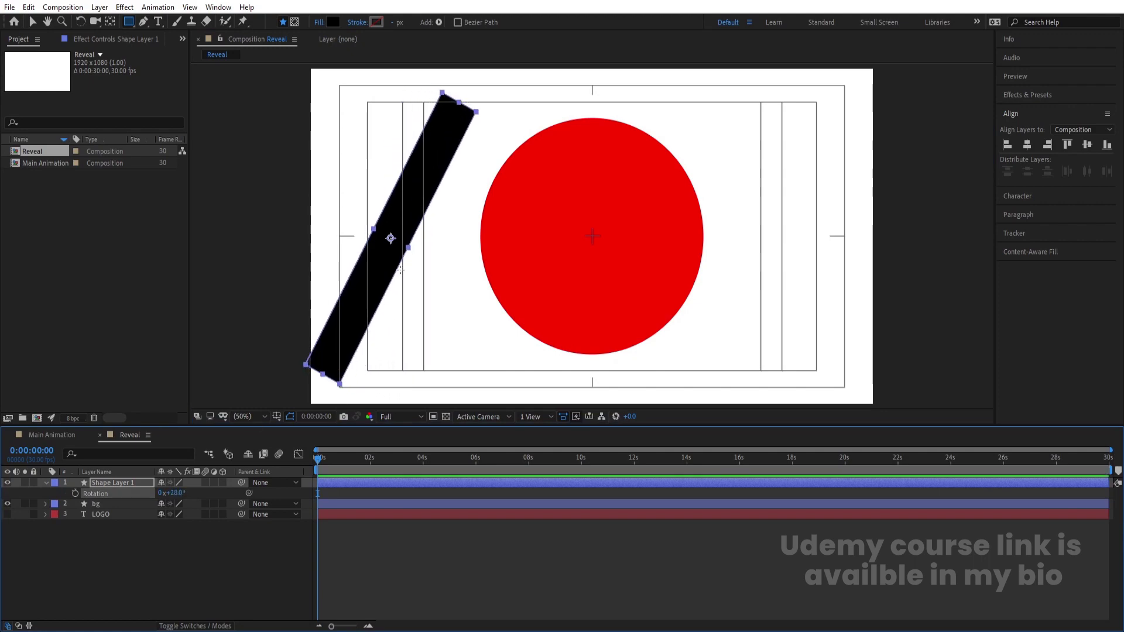
key(v)
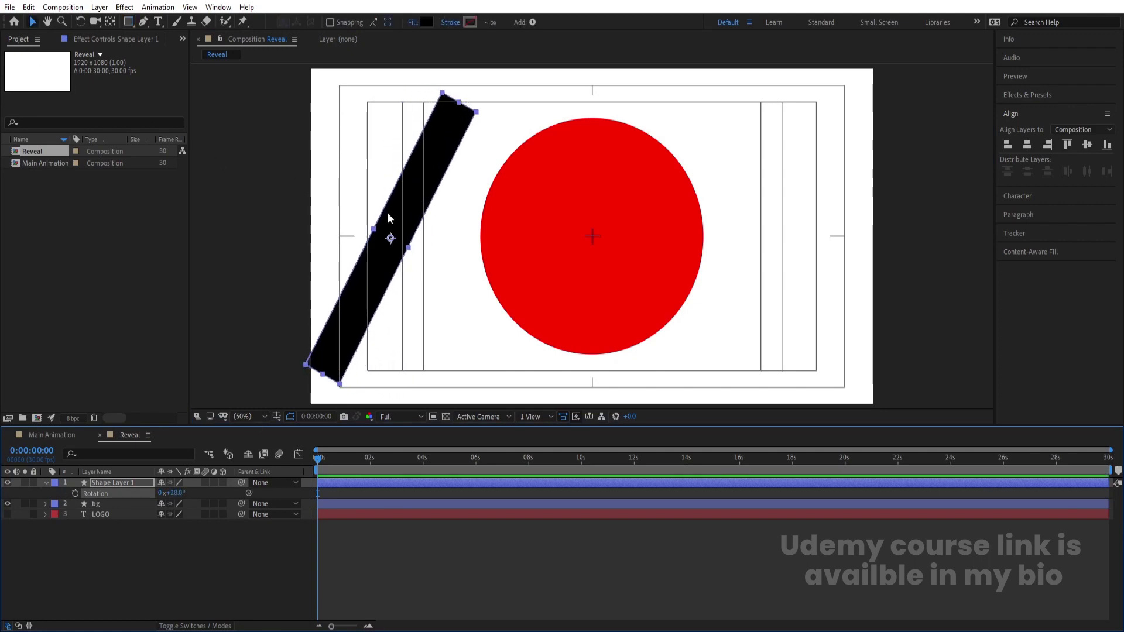
drag(388, 218, 719, 263)
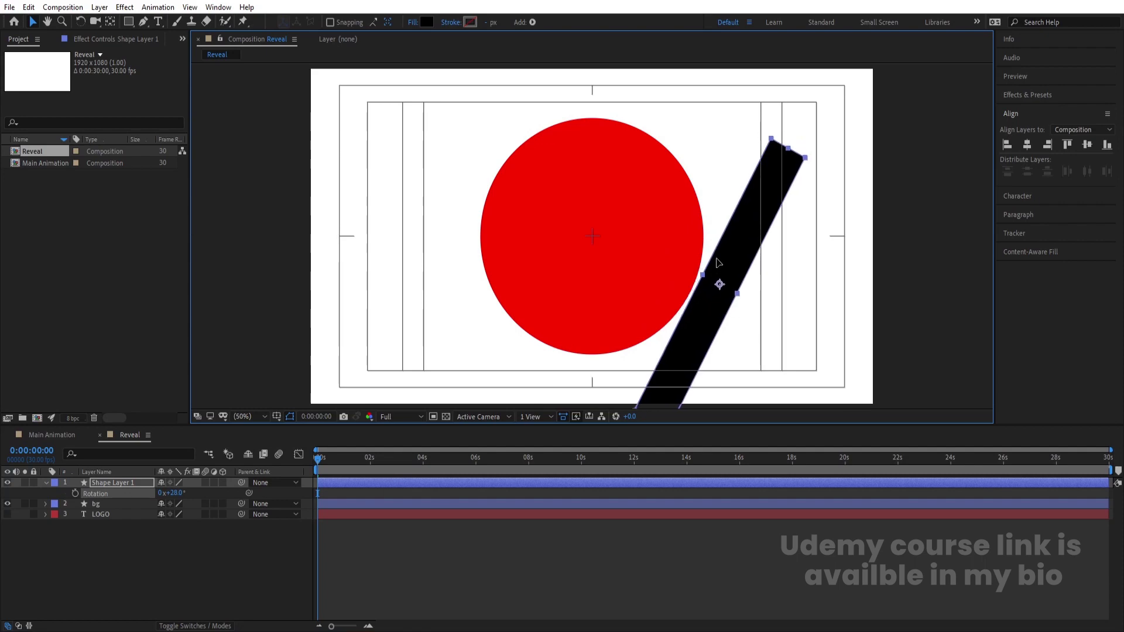
Step: Keyframe the bar's Position at 0s and slide it to the circle's upper left at 1s
key(p)
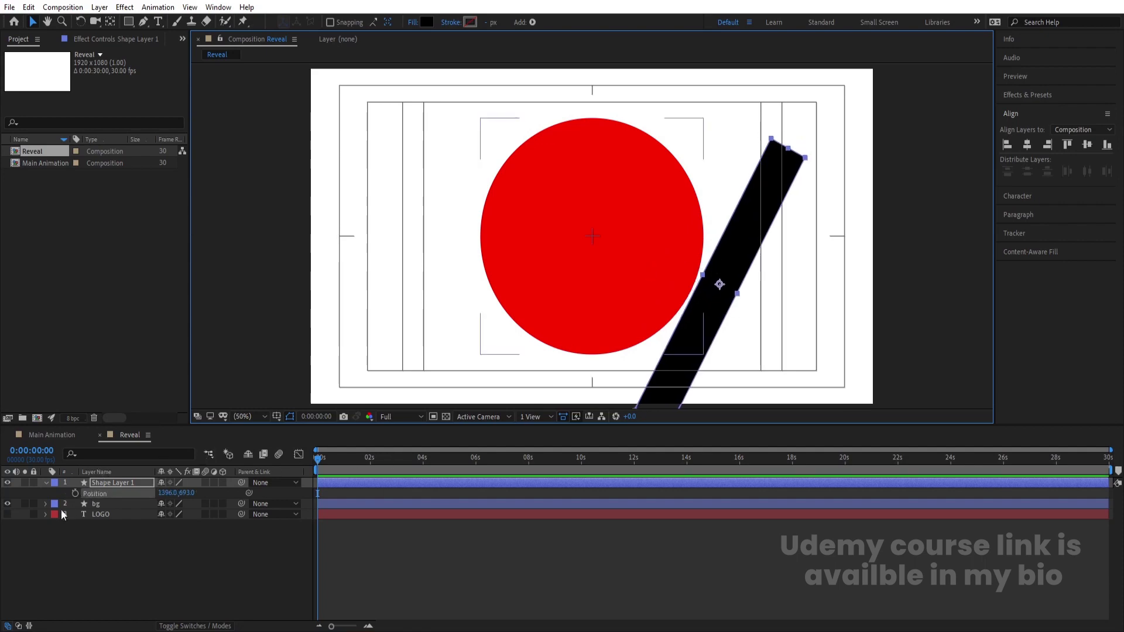
click(75, 494)
key(equal)
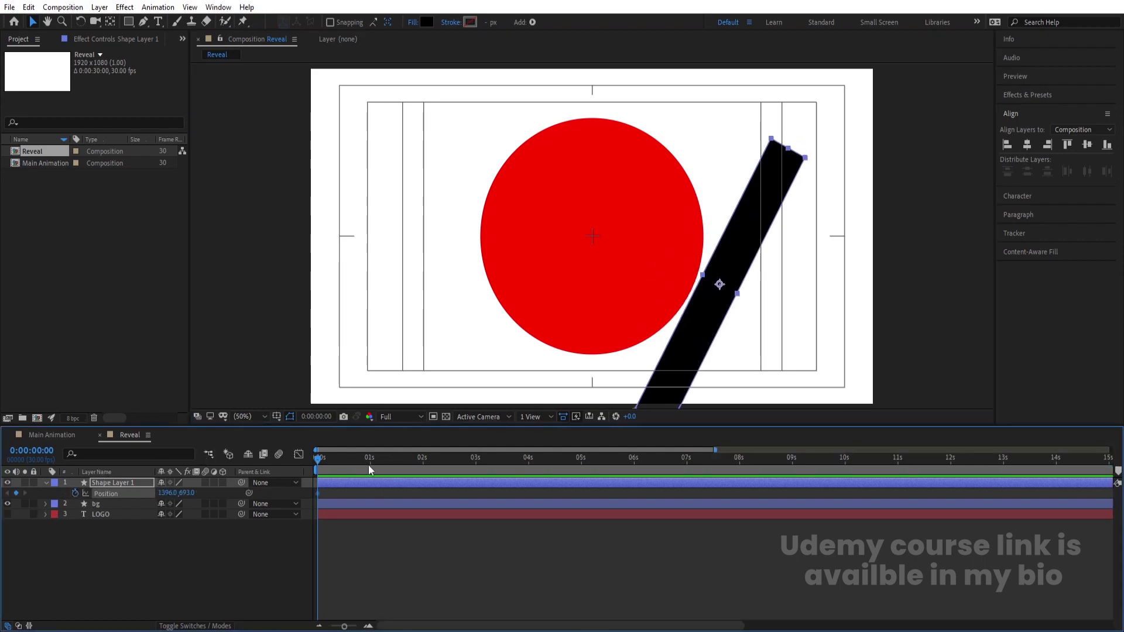
click(371, 460)
drag(700, 334, 448, 226)
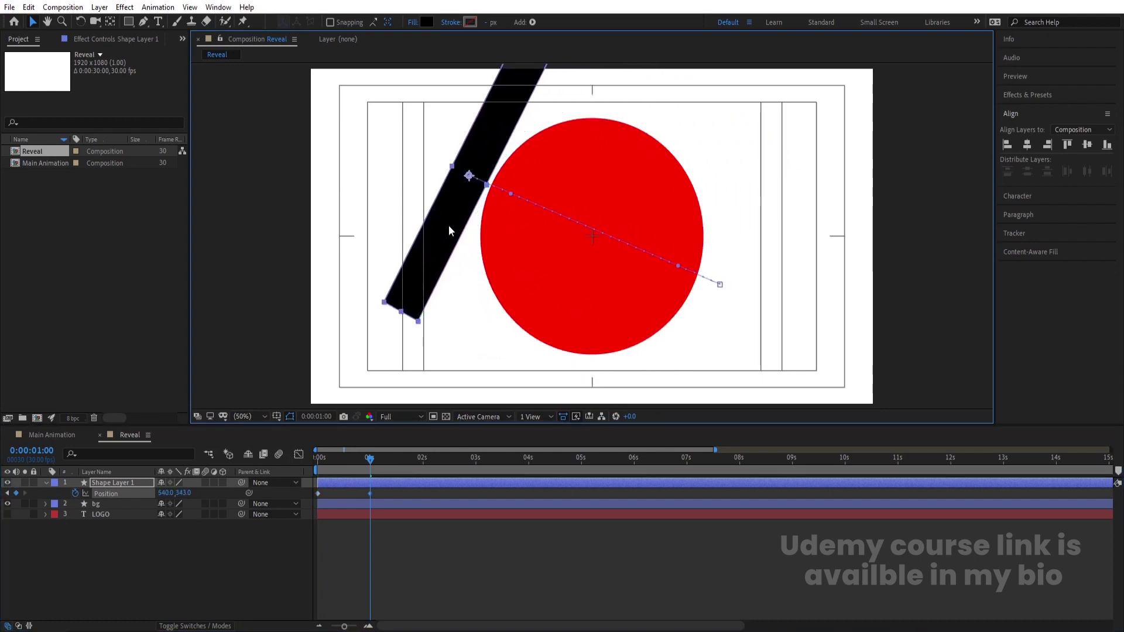
click(96, 504)
key(F4)
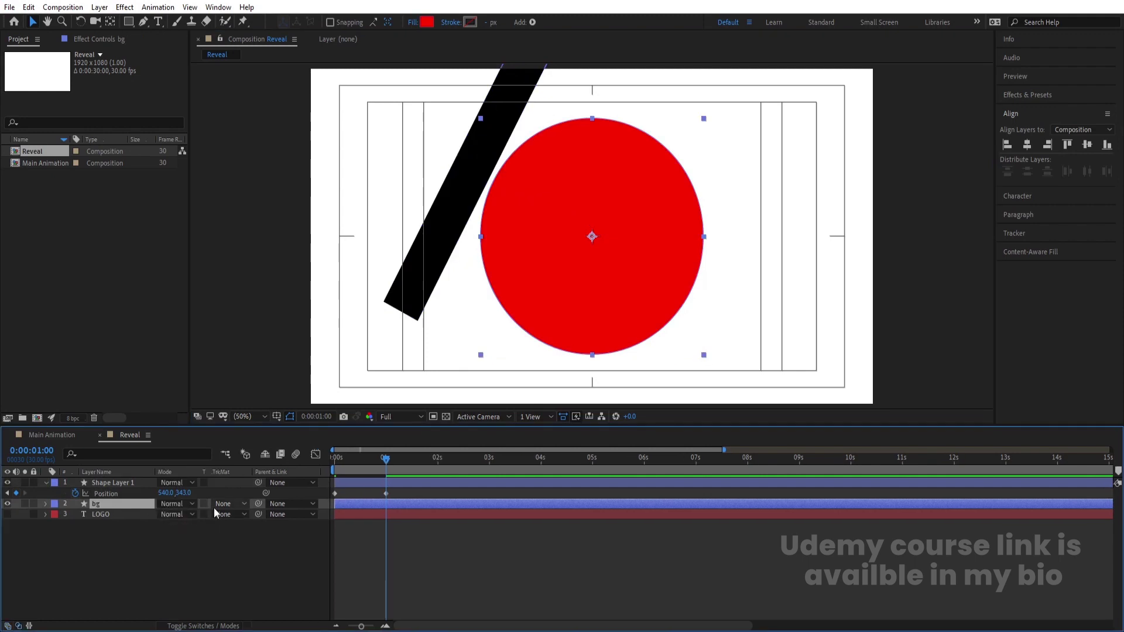
Step: Set the bg circle's track matte to the black bar's alpha and preview the reveal
click(227, 504)
click(269, 535)
key(space)
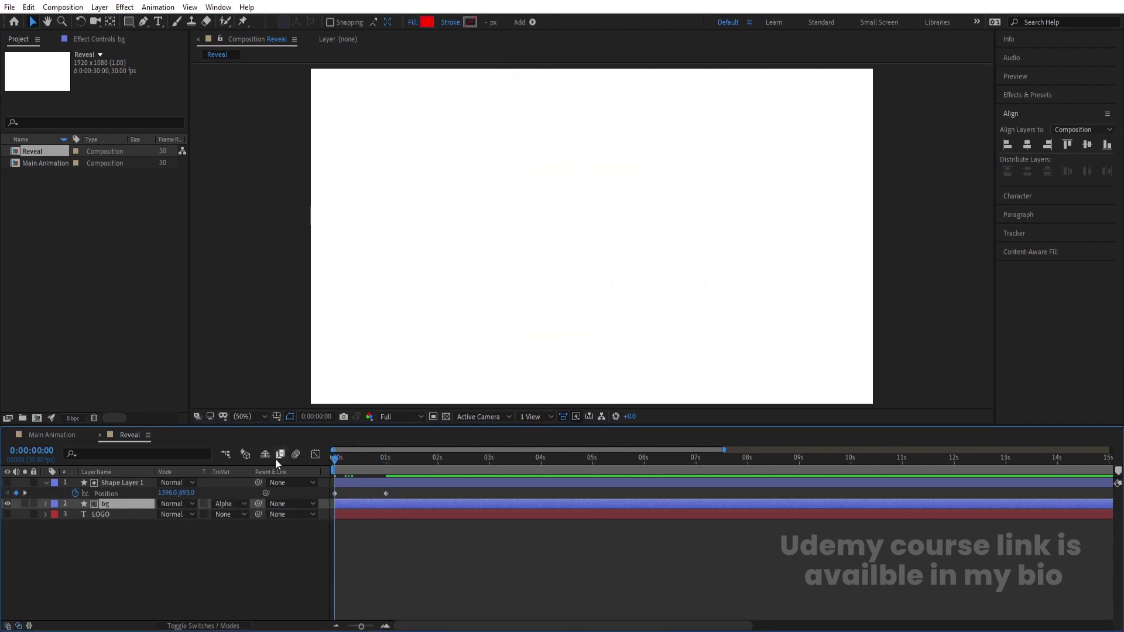
key(space)
Step: Duplicate the Shape Layer 1 and bg pair and trim the copies to start at frame 5
ctrl+click(100, 482)
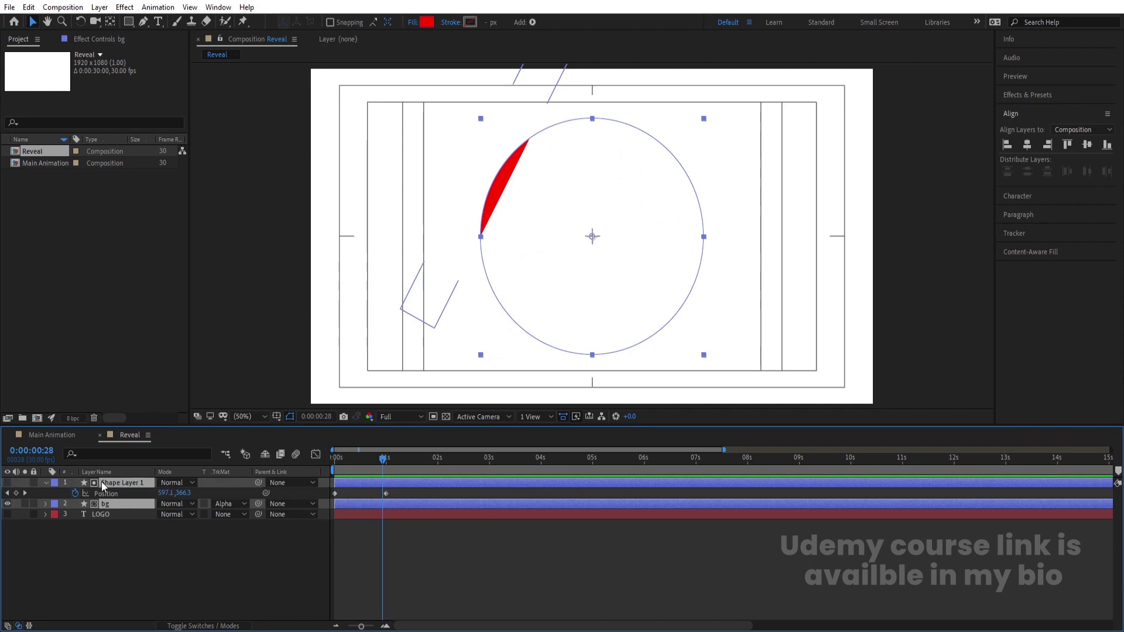
key(ctrl+d)
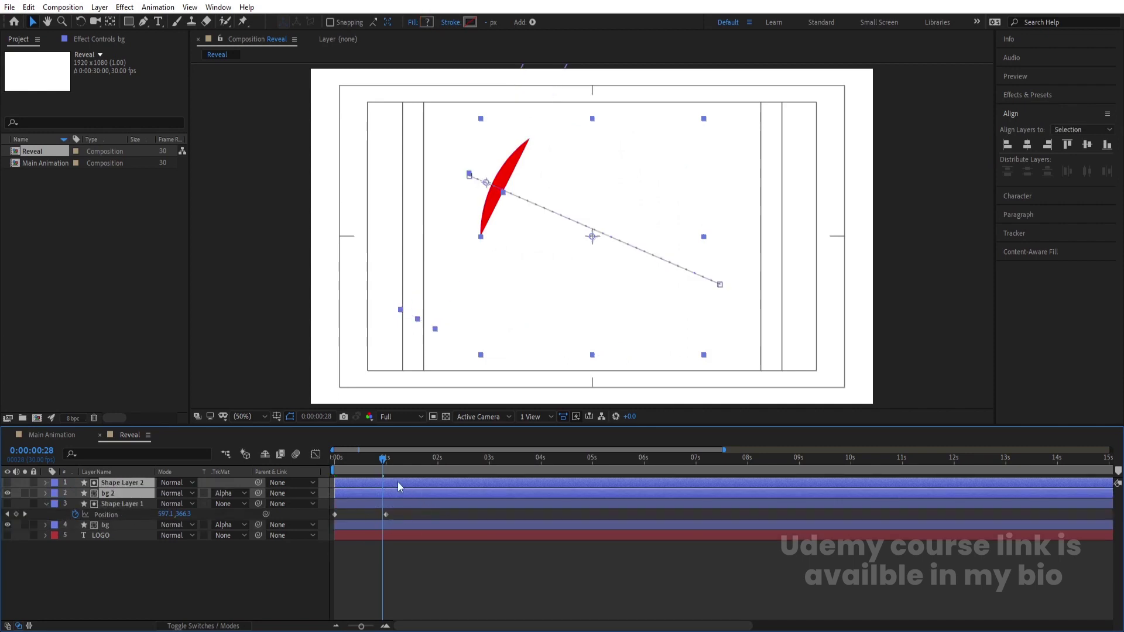
drag(383, 459, 297, 467)
key(equal)
key(equal)
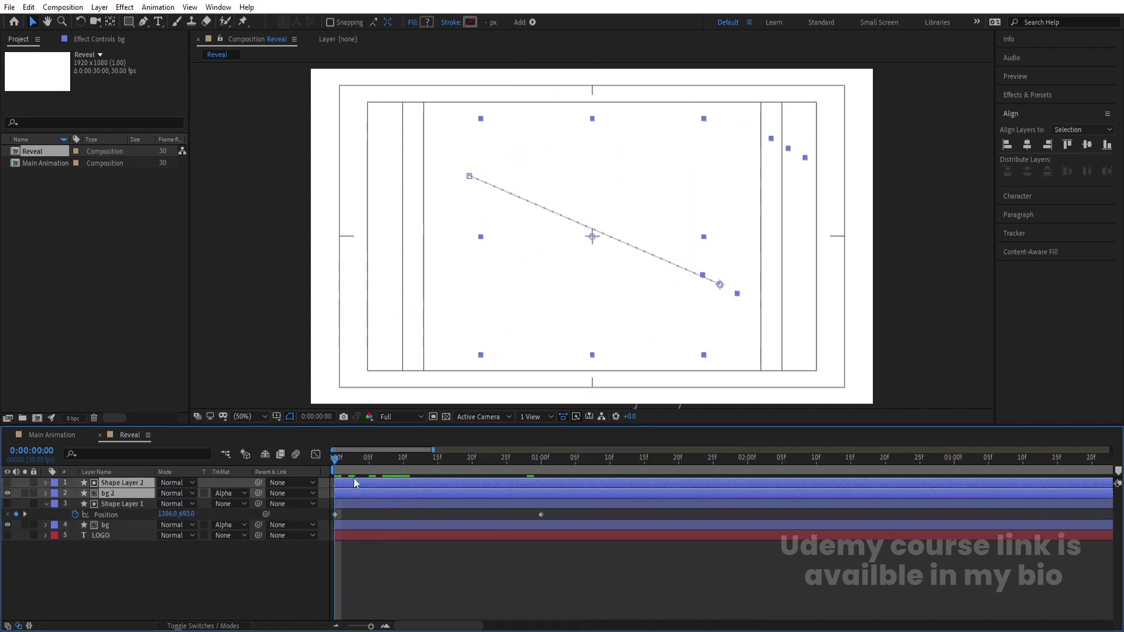
click(368, 462)
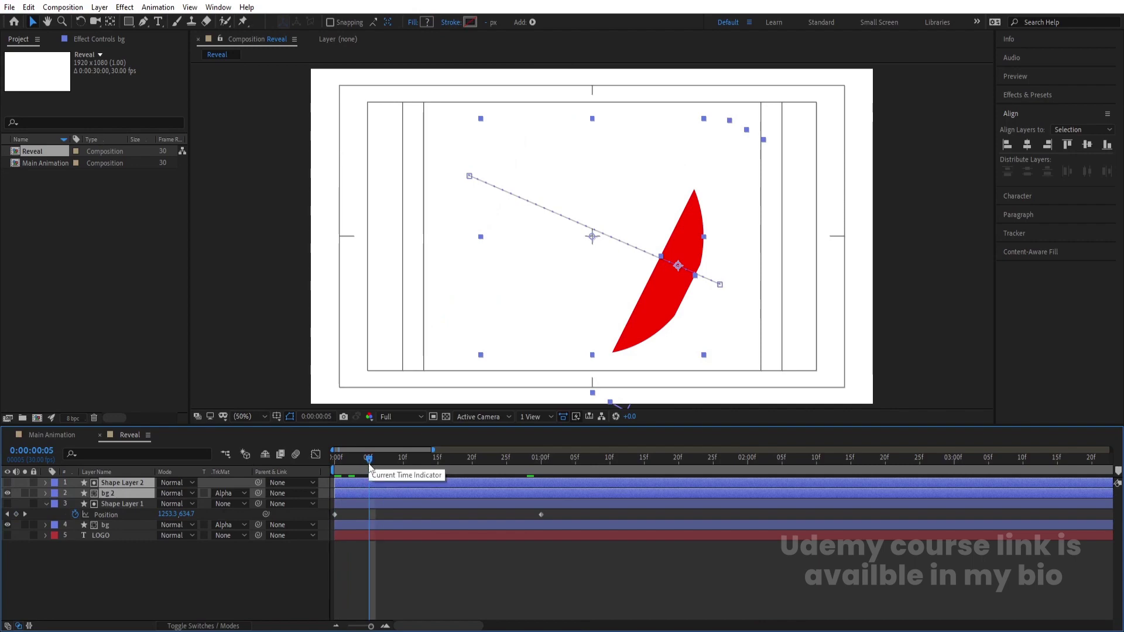
key(alt+bracketleft)
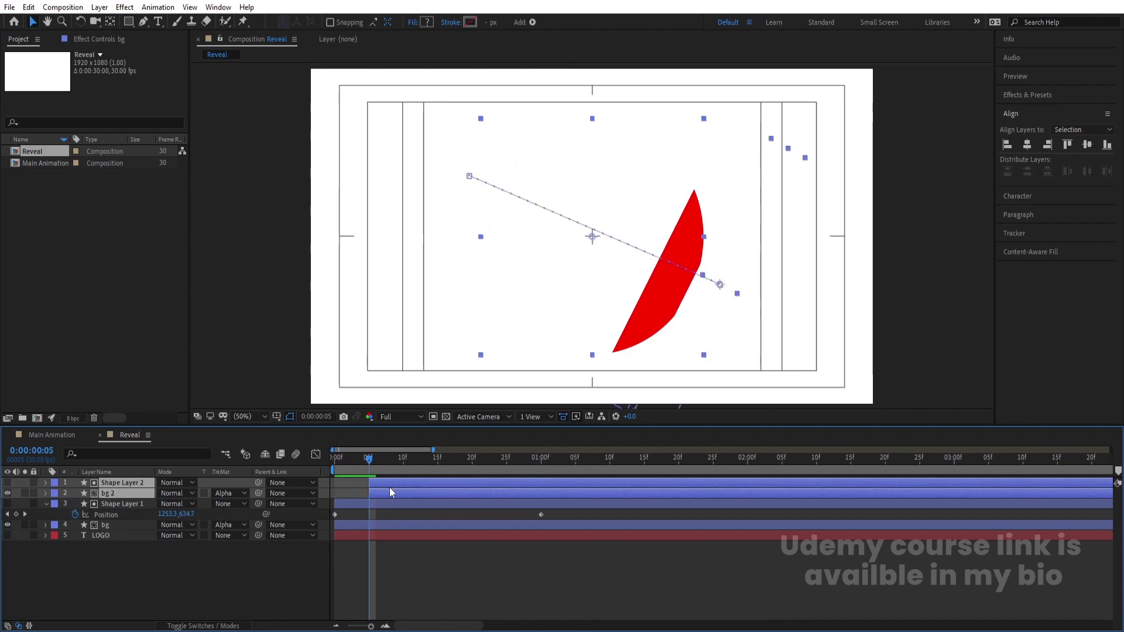
key(space)
key(space)
click(339, 490)
click(385, 494)
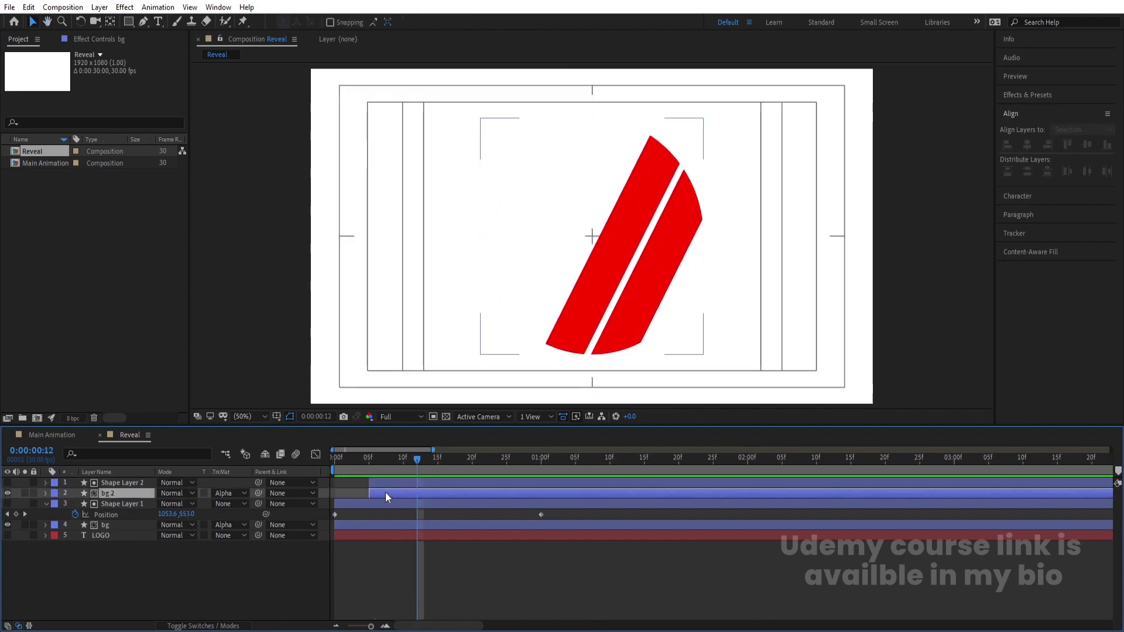
click(427, 22)
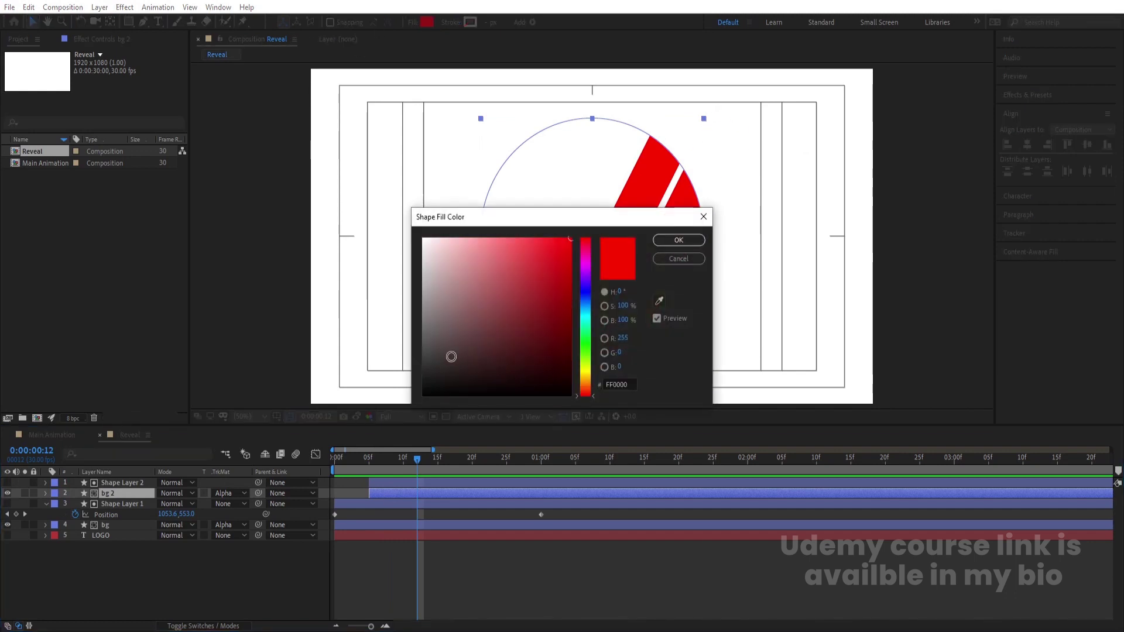
Step: Fill bg 2 with grey #717171 and slide the second wipe pair a few frames later
drag(451, 356, 412, 326)
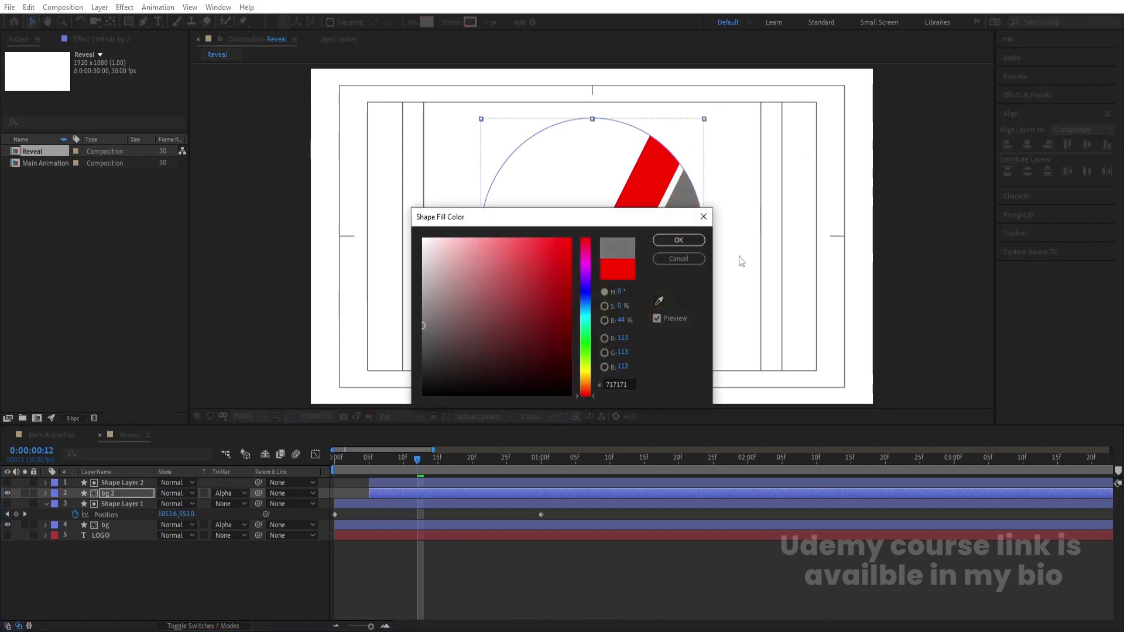
click(678, 240)
click(467, 457)
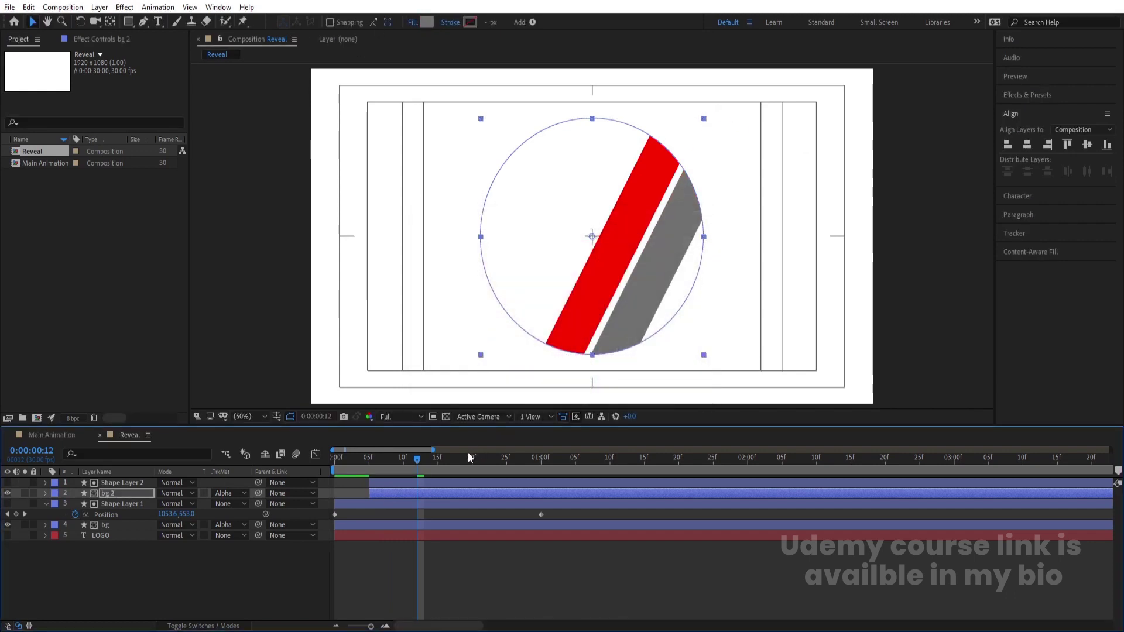
click(397, 481)
drag(408, 488, 435, 486)
click(369, 486)
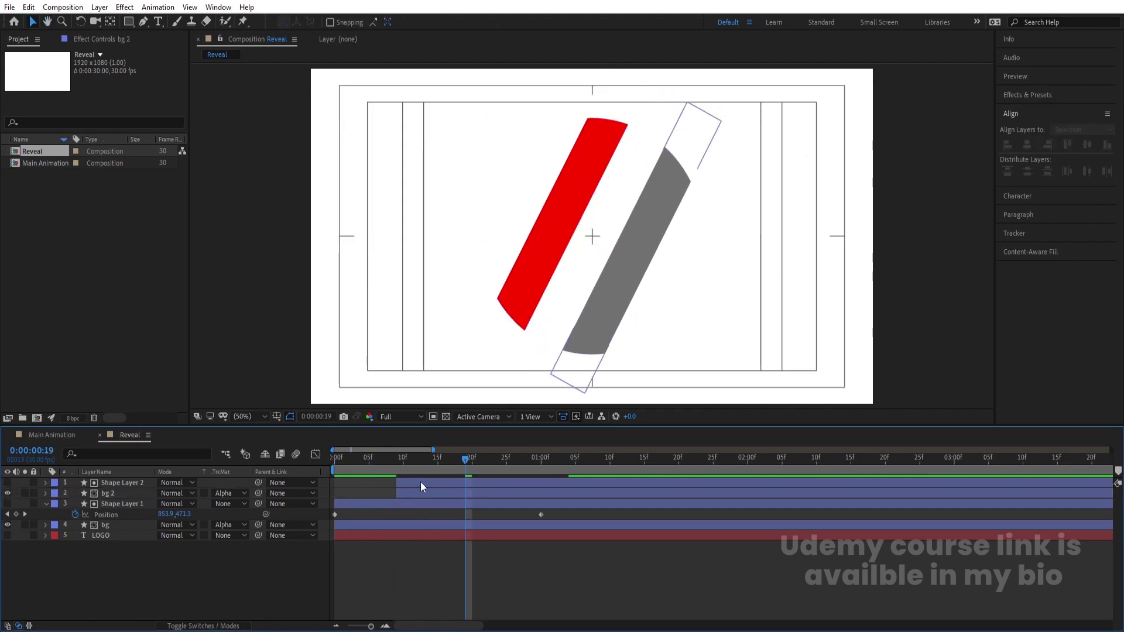
Step: Scale Shape Layer 2 horizontally to about 249% and preview the wider grey wipe
click(421, 482)
key(s)
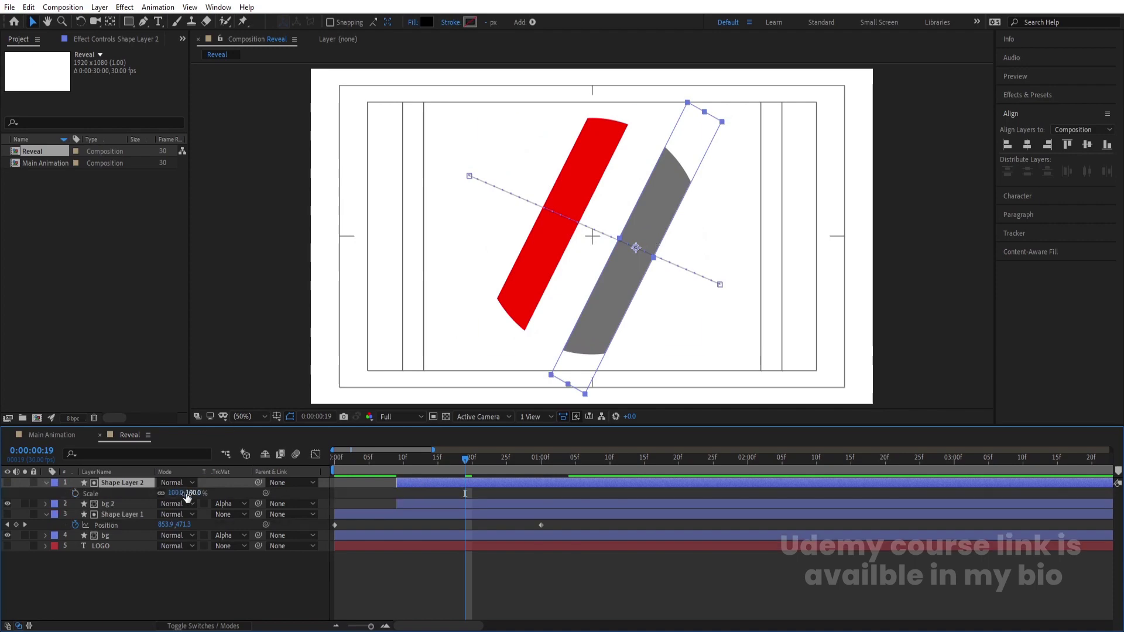
drag(173, 493, 250, 478)
key(space)
key(space)
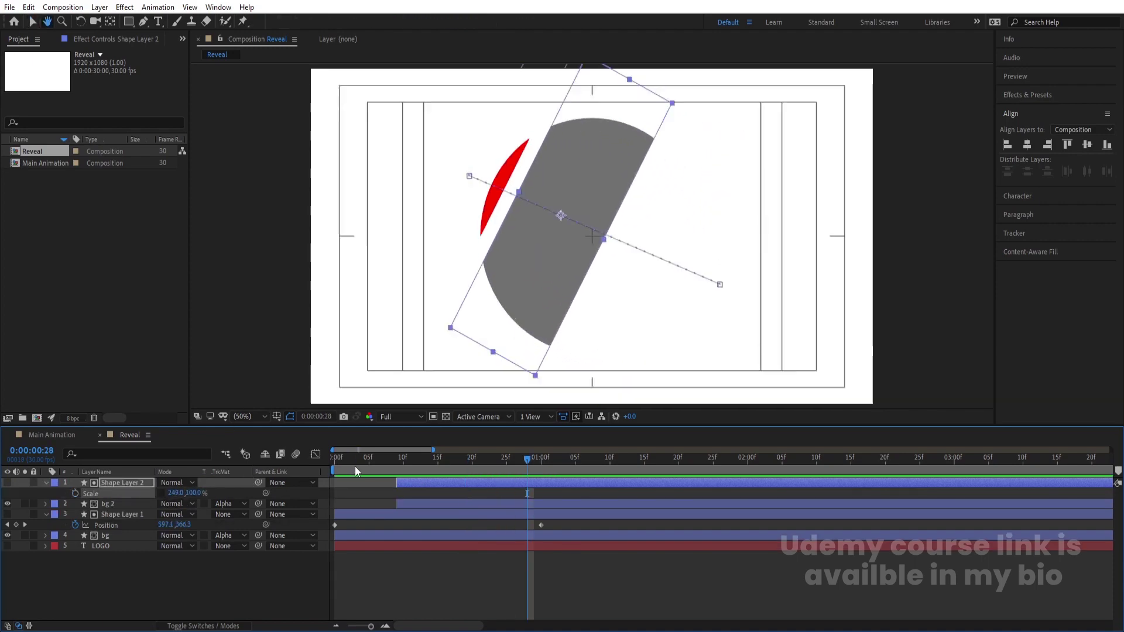
click(347, 485)
Step: Duplicate the grey wipe pair and trim the copies to start at frame 14
click(406, 506)
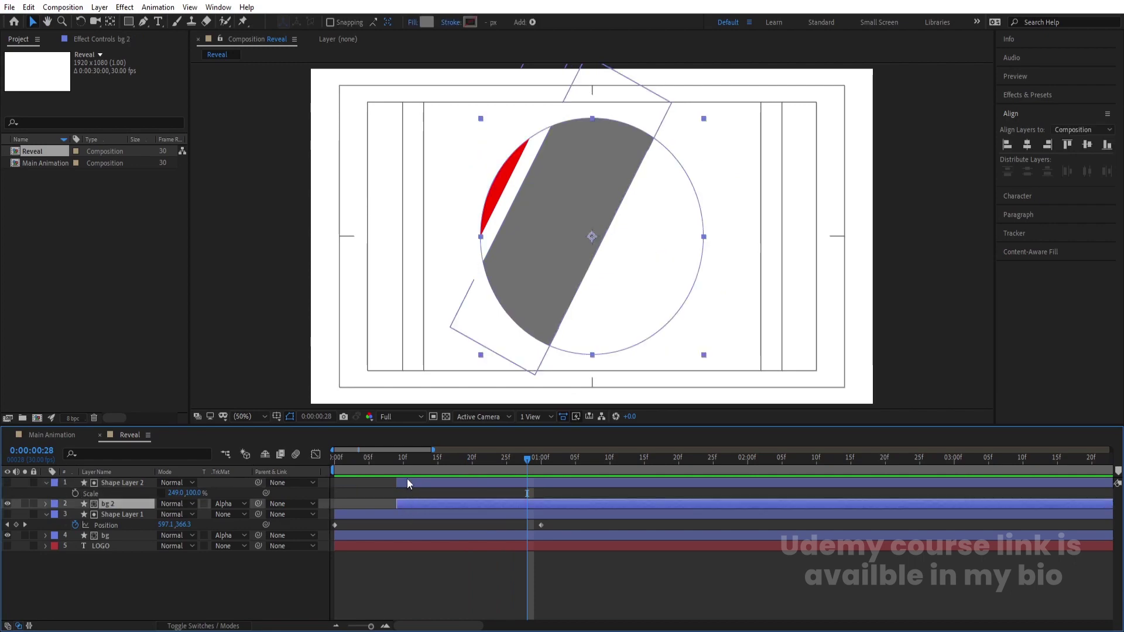
shift+click(406, 479)
key(ctrl+d)
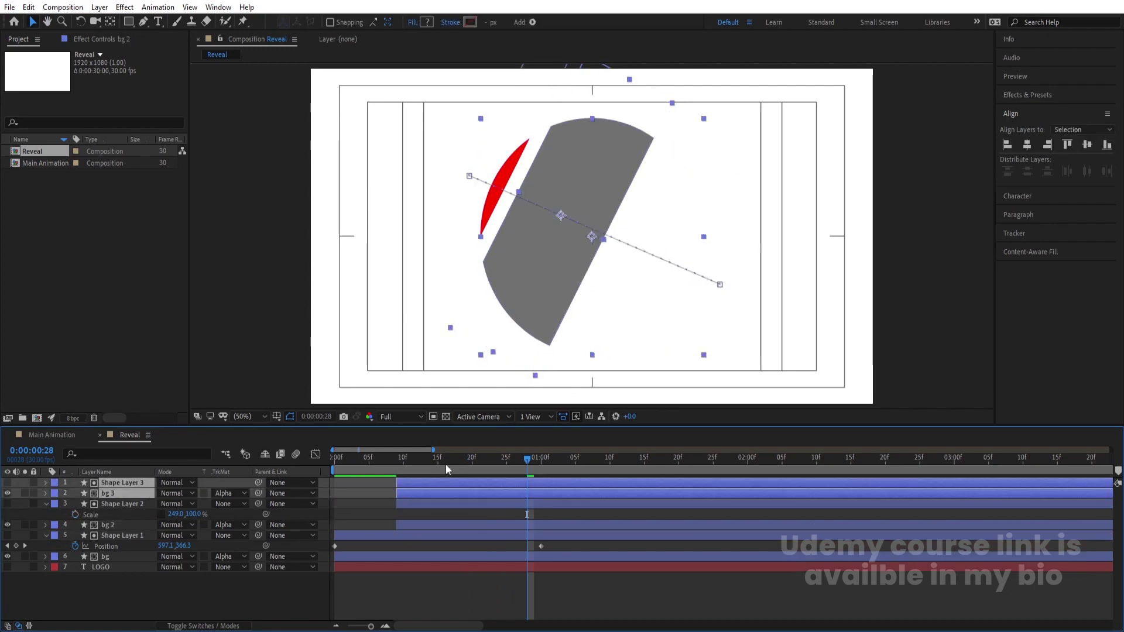
drag(438, 459, 430, 462)
key([)
click(427, 461)
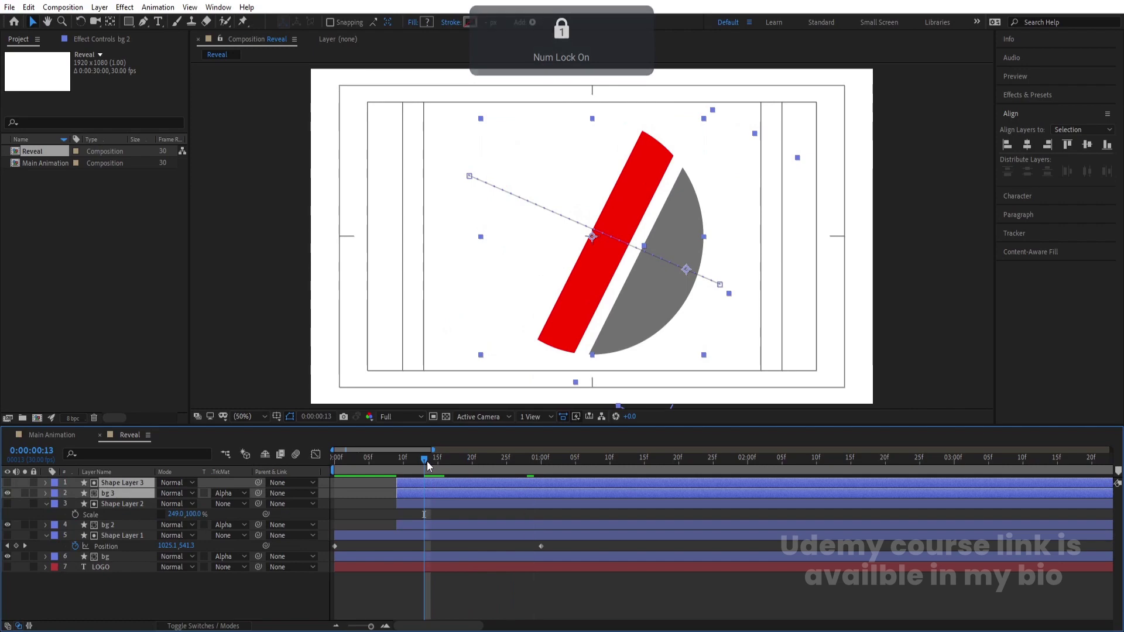
key(space)
click(371, 497)
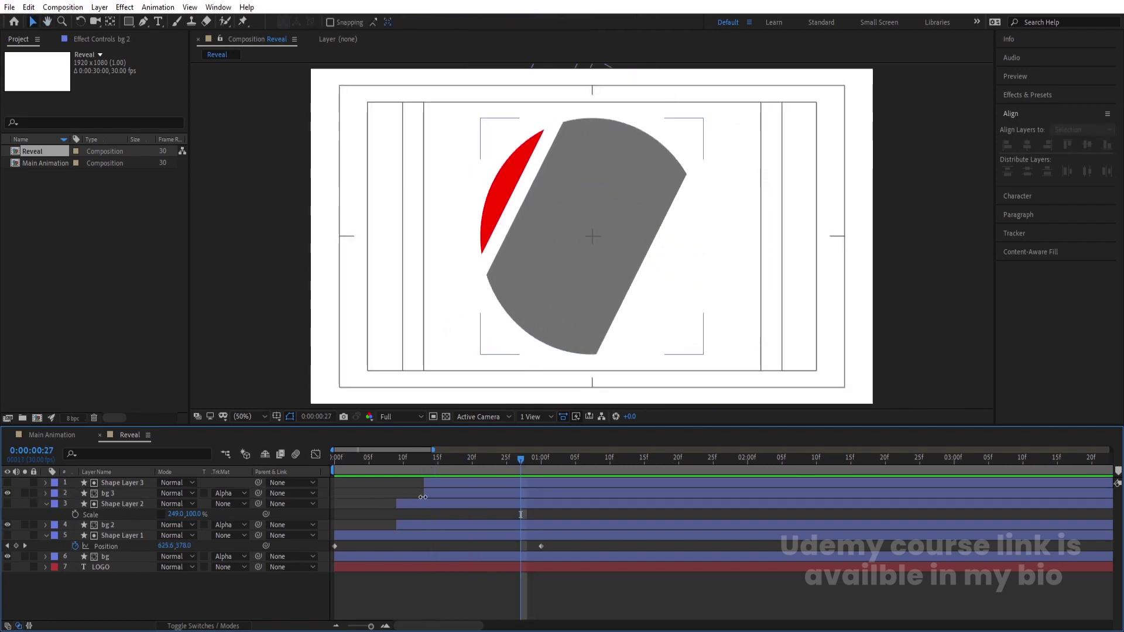
Step: Change bg 3's fill colour to red FF2626
click(427, 495)
click(427, 22)
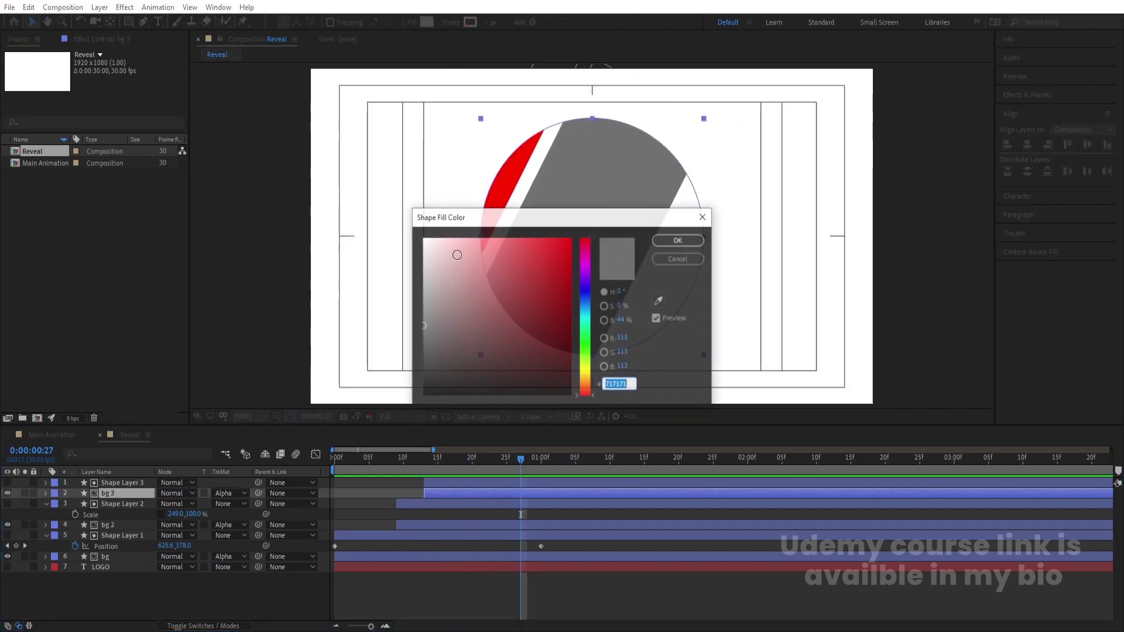
drag(474, 375, 544, 218)
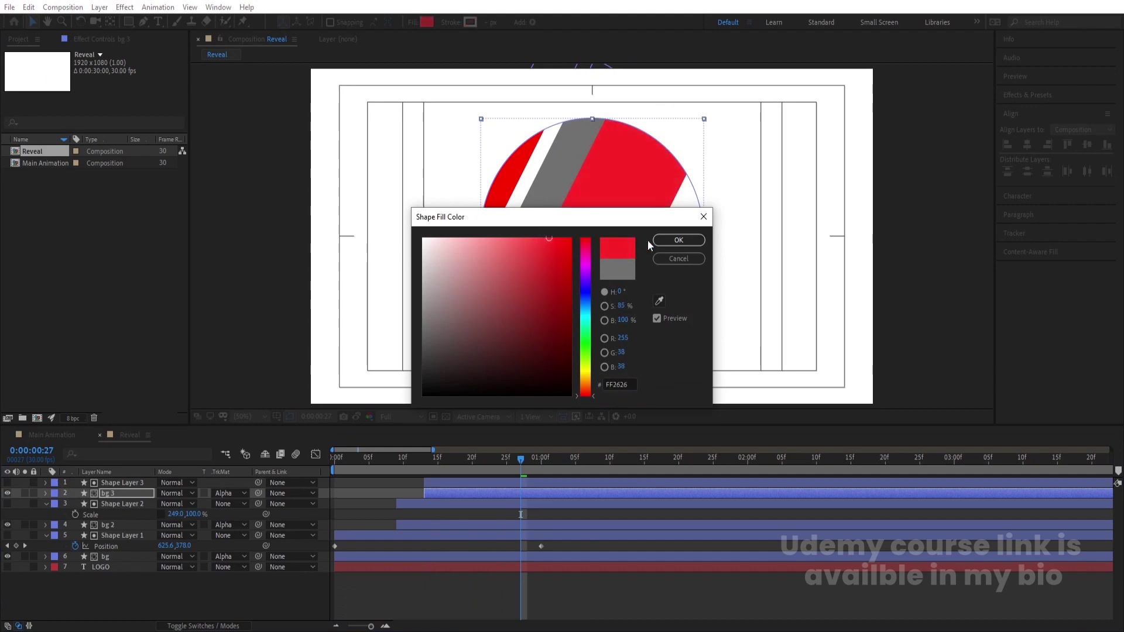
click(678, 240)
Step: Narrow Shape Layer 3's scale to 19% for a thin stripe
click(108, 483)
key(s)
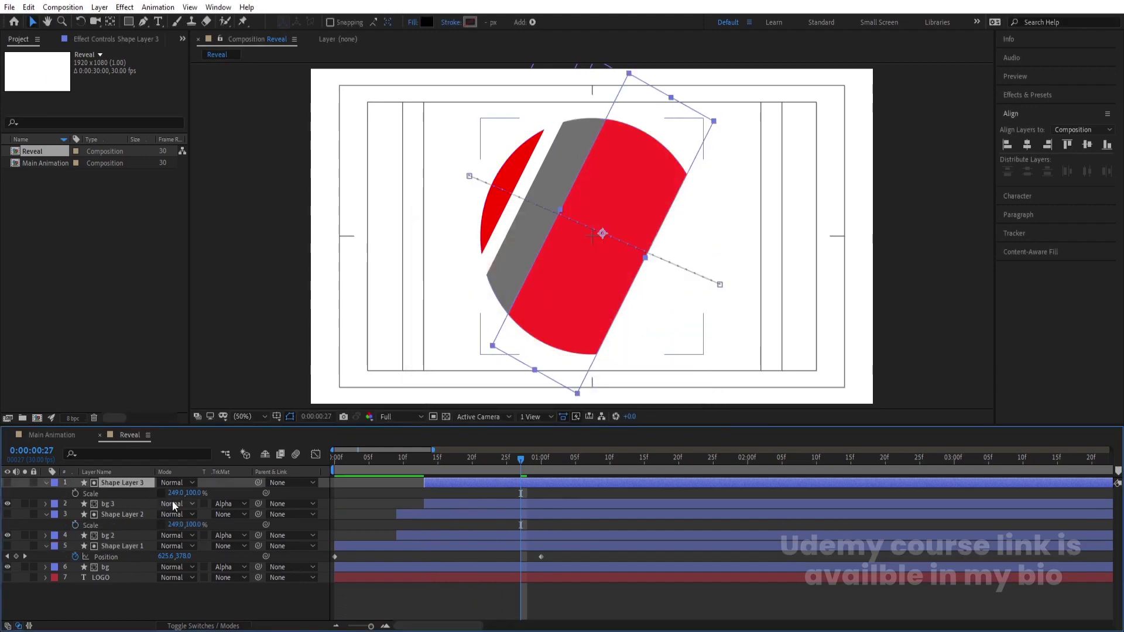
drag(176, 493, 34, 489)
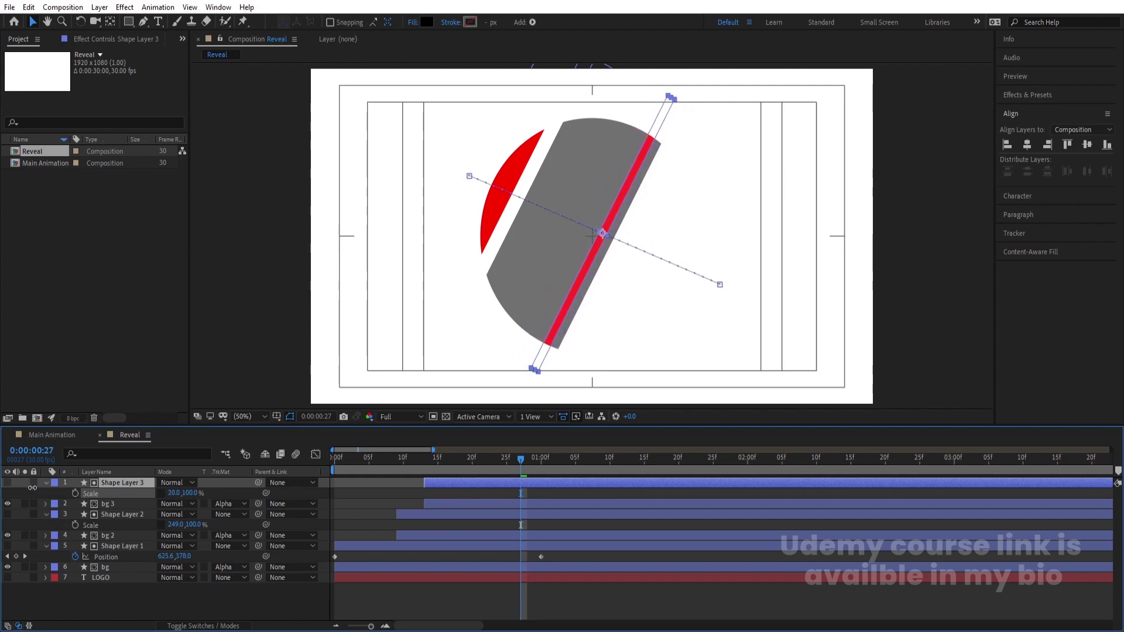
click(357, 485)
Step: Shift the bg 3 and Shape Layer 3 pair one frame later to start at 15f
click(429, 503)
shift+click(435, 483)
drag(437, 481, 453, 481)
key(space)
key(space)
click(414, 502)
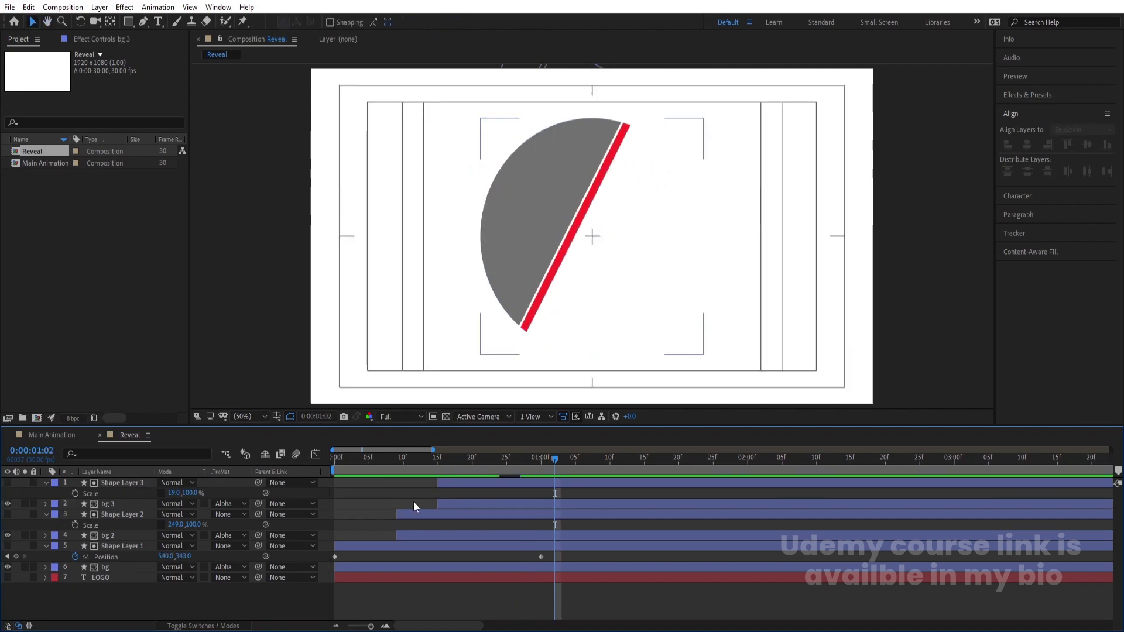
click(445, 505)
ctrl+click(445, 486)
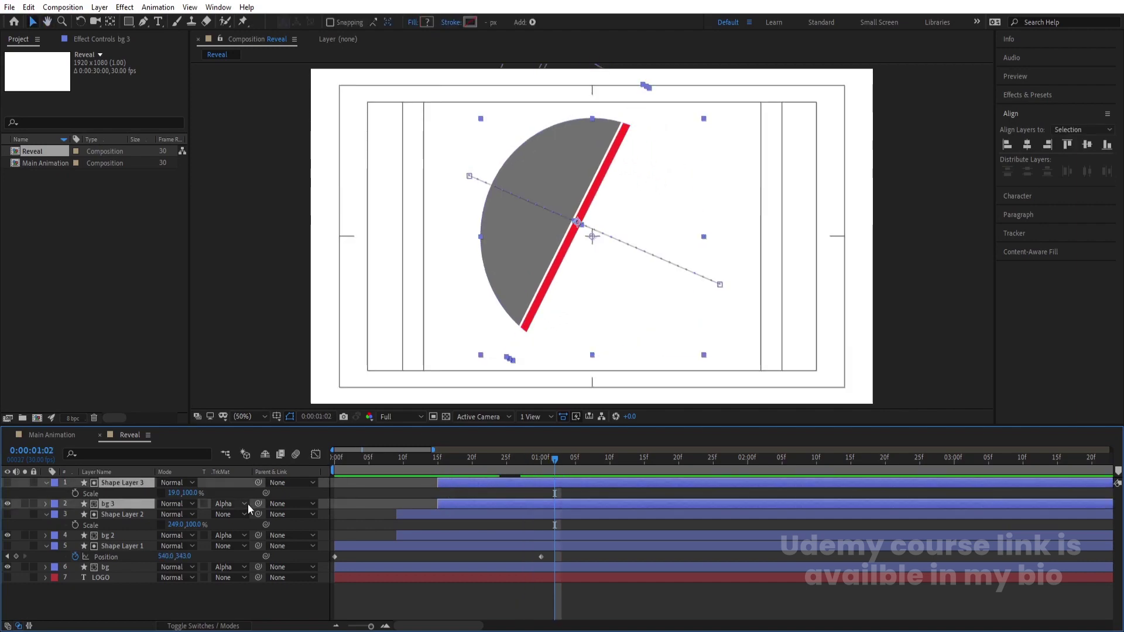
click(371, 490)
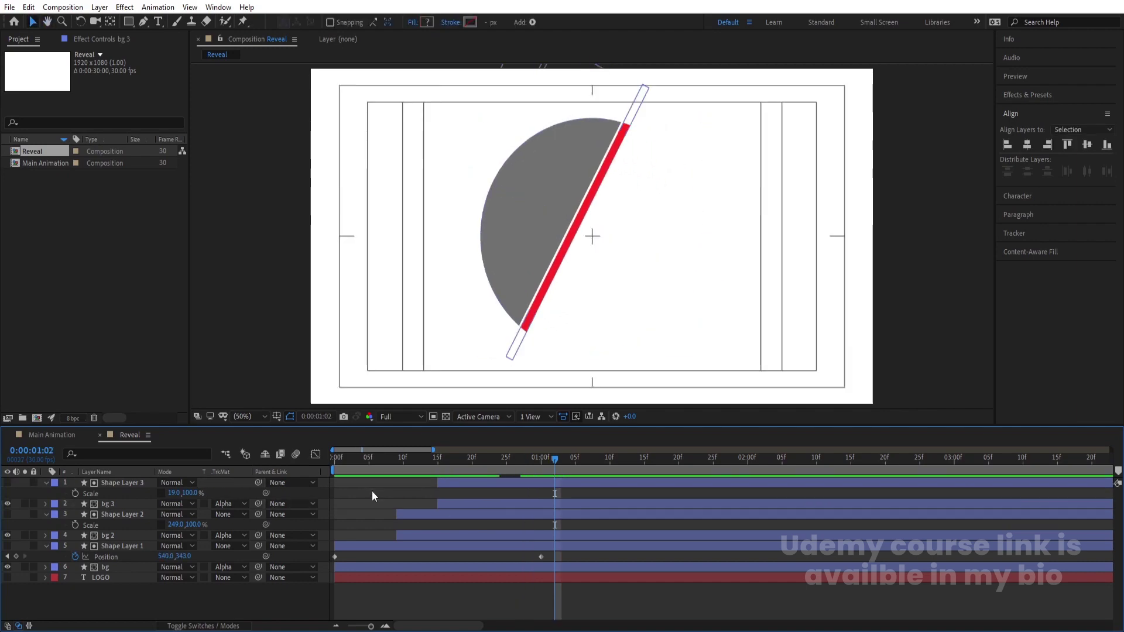
click(452, 502)
ctrl+click(443, 487)
Step: Duplicate the red stripe pair, start it around 24f, and widen Shape Layer 4 to 296%
key(ctrl+d)
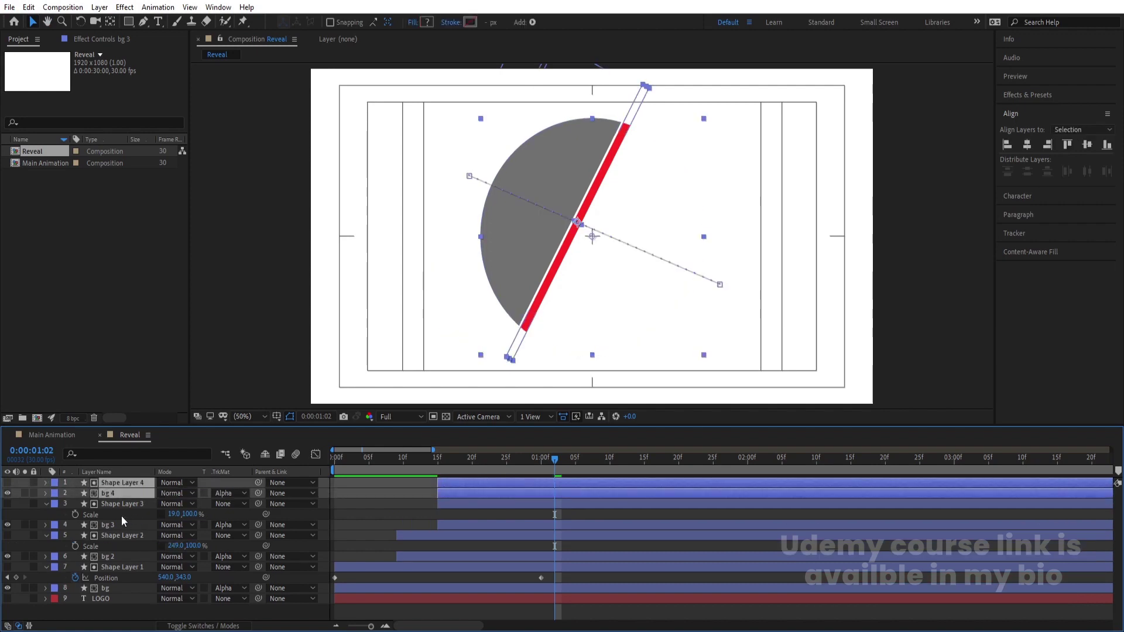
drag(459, 486, 509, 490)
click(321, 486)
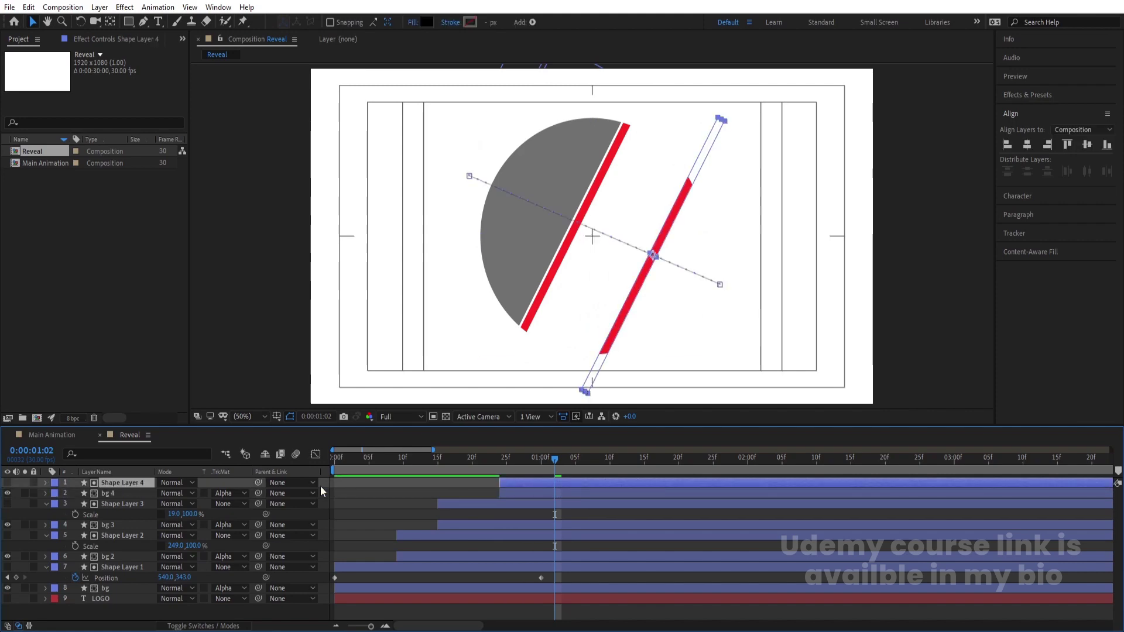
key(s)
drag(174, 495, 316, 491)
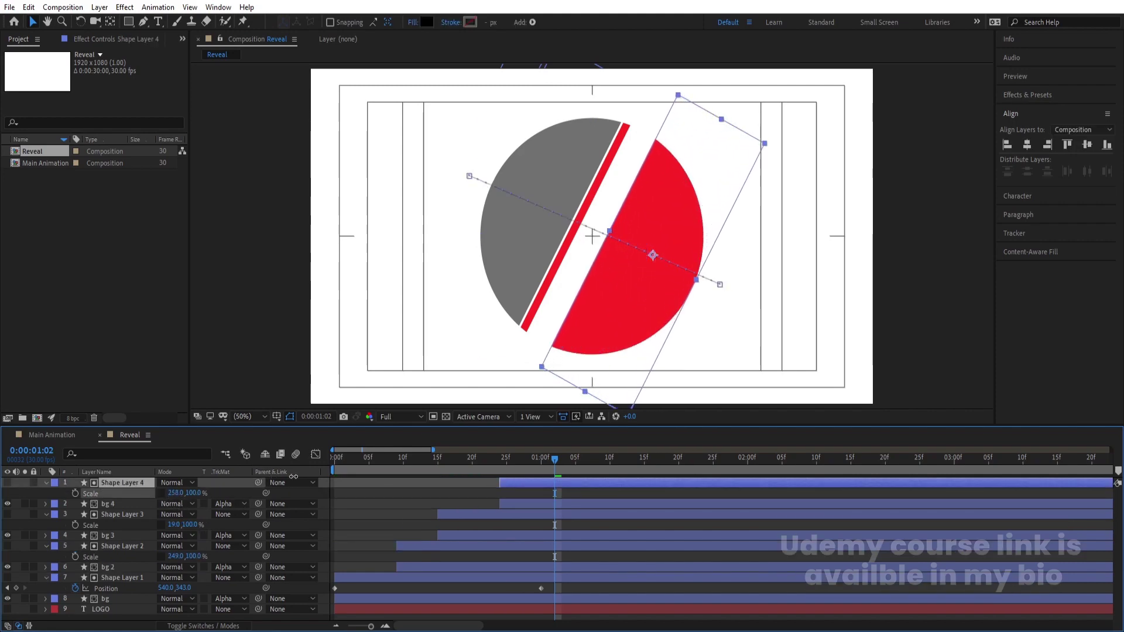
Step: Give Shape Layer 4 a grey fill and bg 4 a near-black 090909 fill
click(426, 22)
mouse_move(449, 357)
mouse_down()
mouse_move(402, 343)
mouse_move(398, 354)
mouse_up()
click(674, 240)
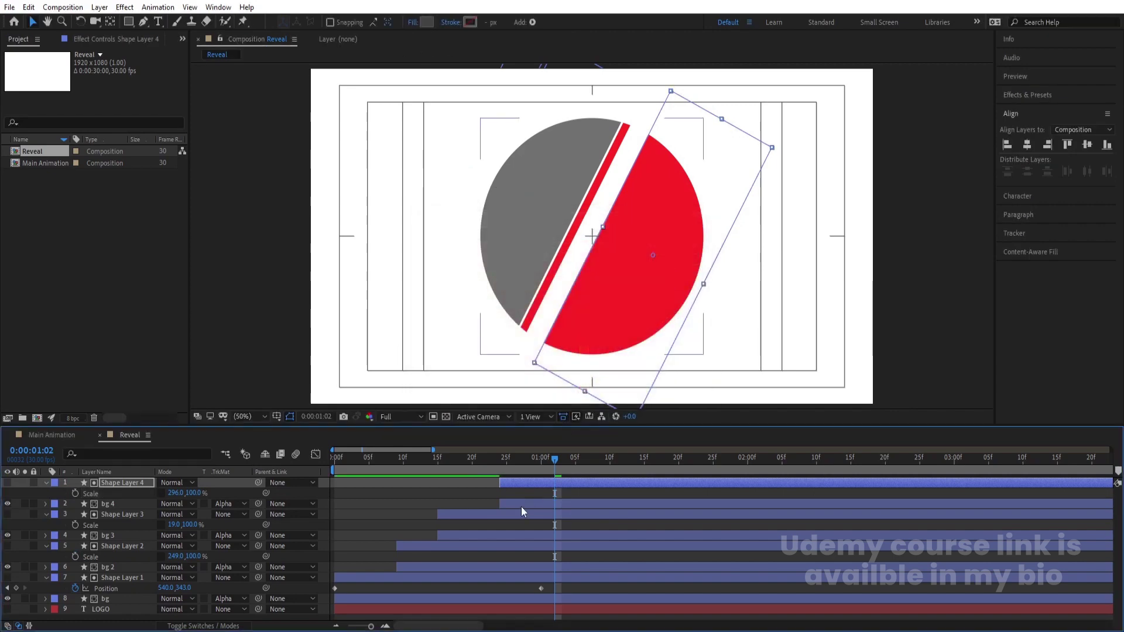
click(522, 504)
click(426, 22)
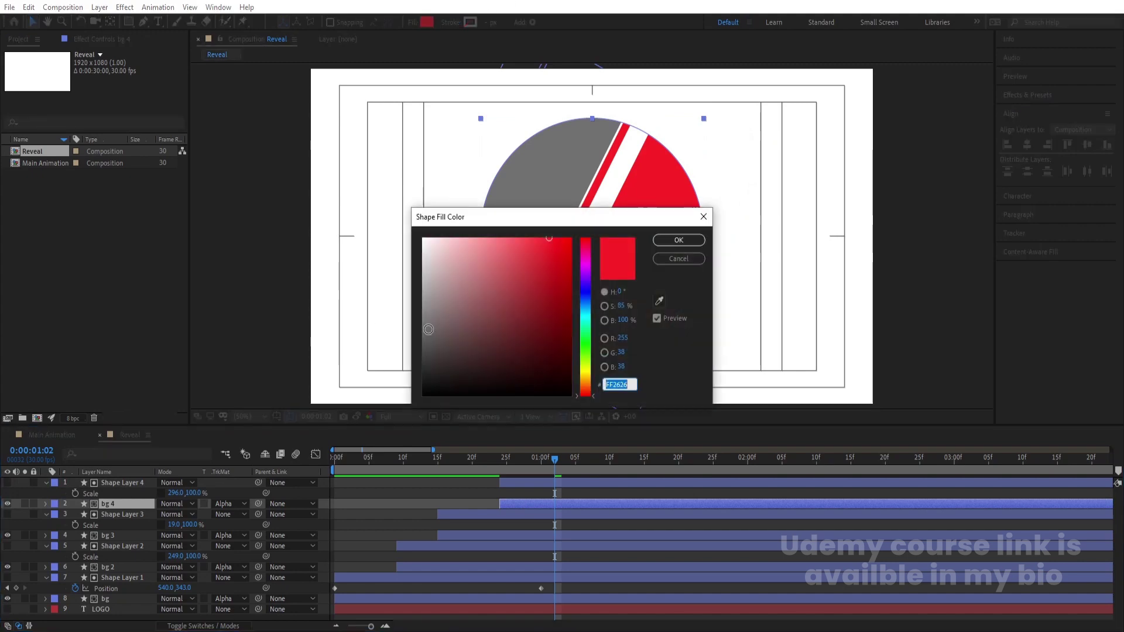
drag(431, 331, 390, 392)
click(664, 237)
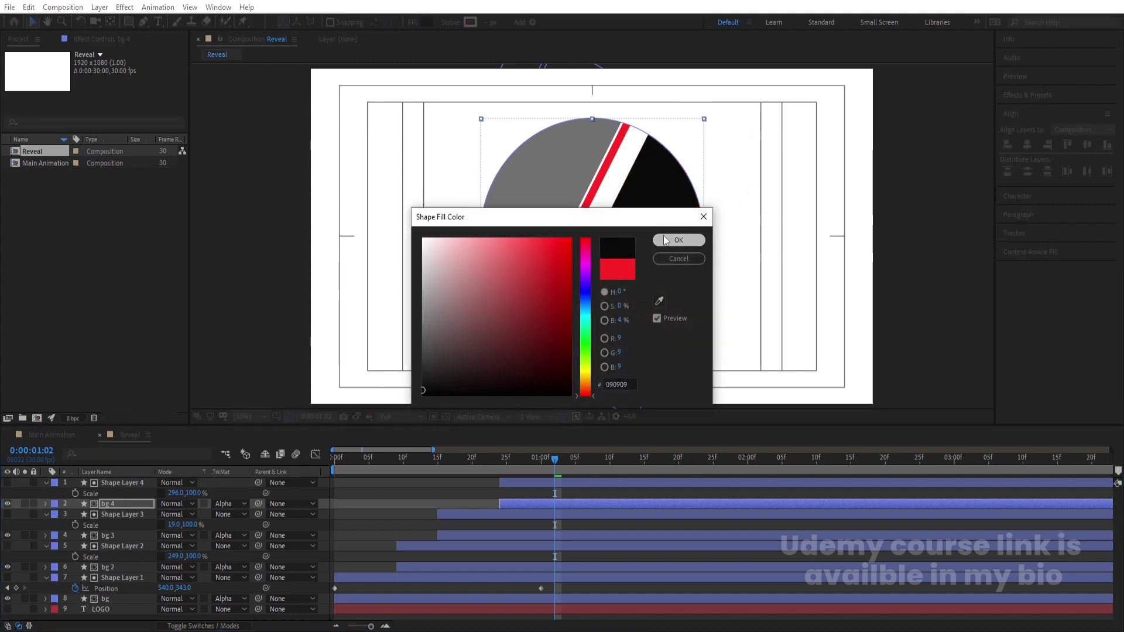
click(412, 497)
Step: Select all four layers' Position keyframes and apply Easy Ease
key(u)
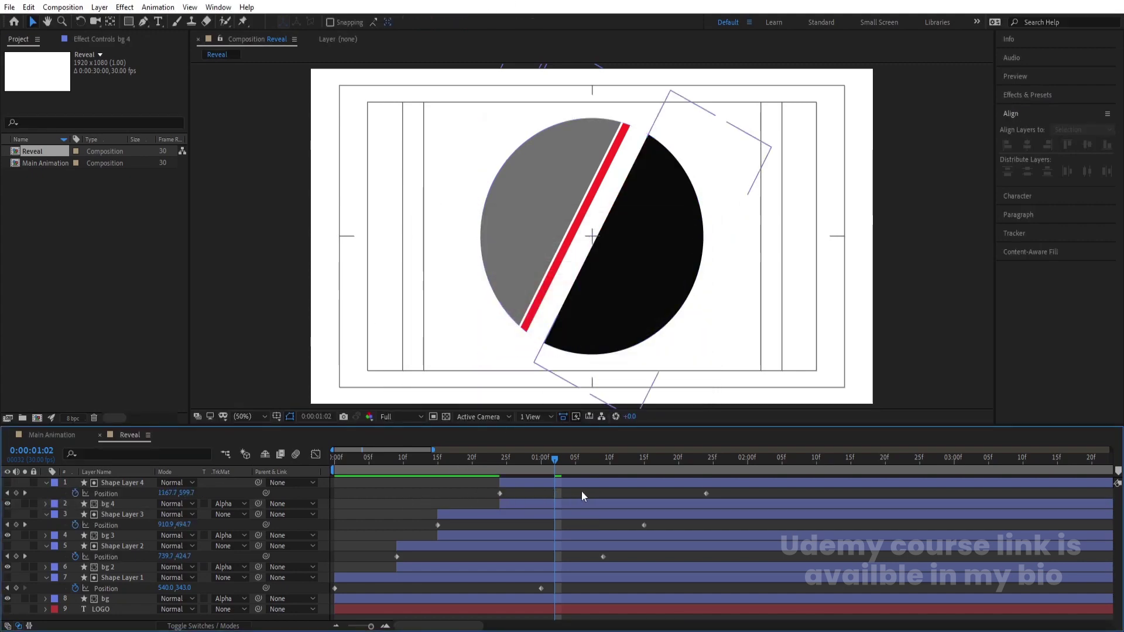
key(minus)
drag(582, 493, 265, 630)
key(F9)
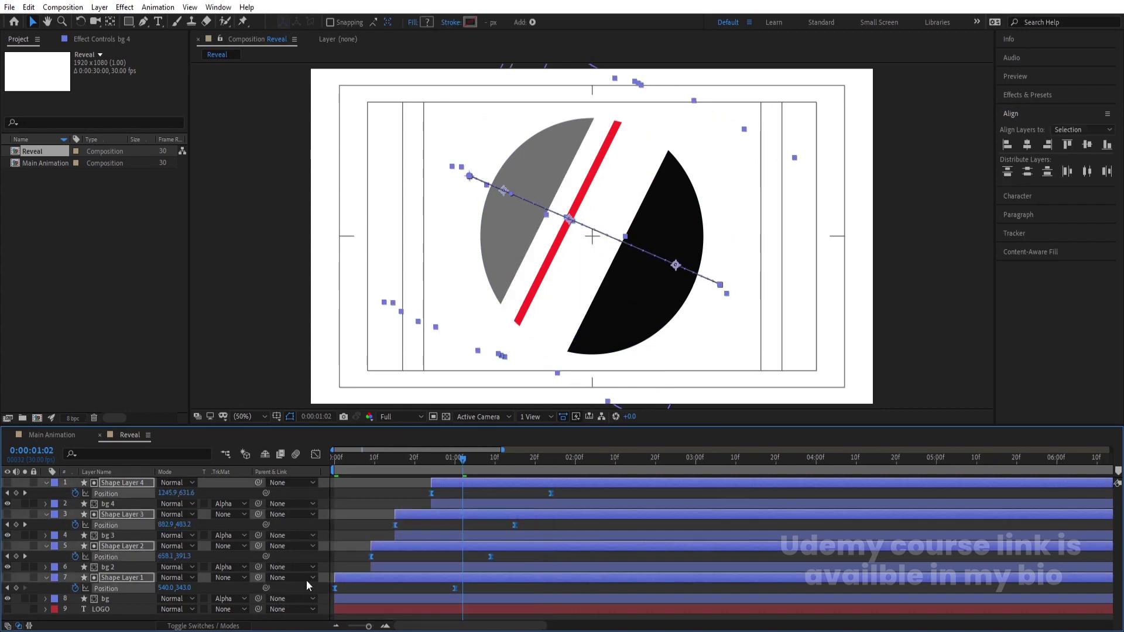
Step: Drag the speed graph influence handles so each wipe peaks sharply mid-move, then preview
click(316, 455)
drag(615, 529, 417, 589)
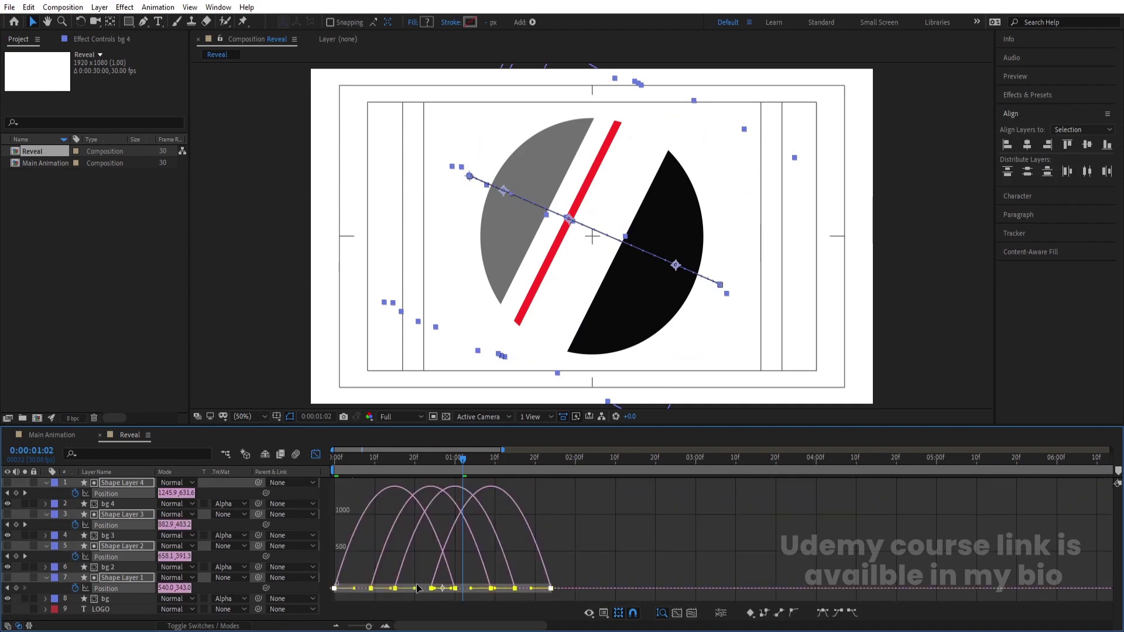
right_click(591, 521)
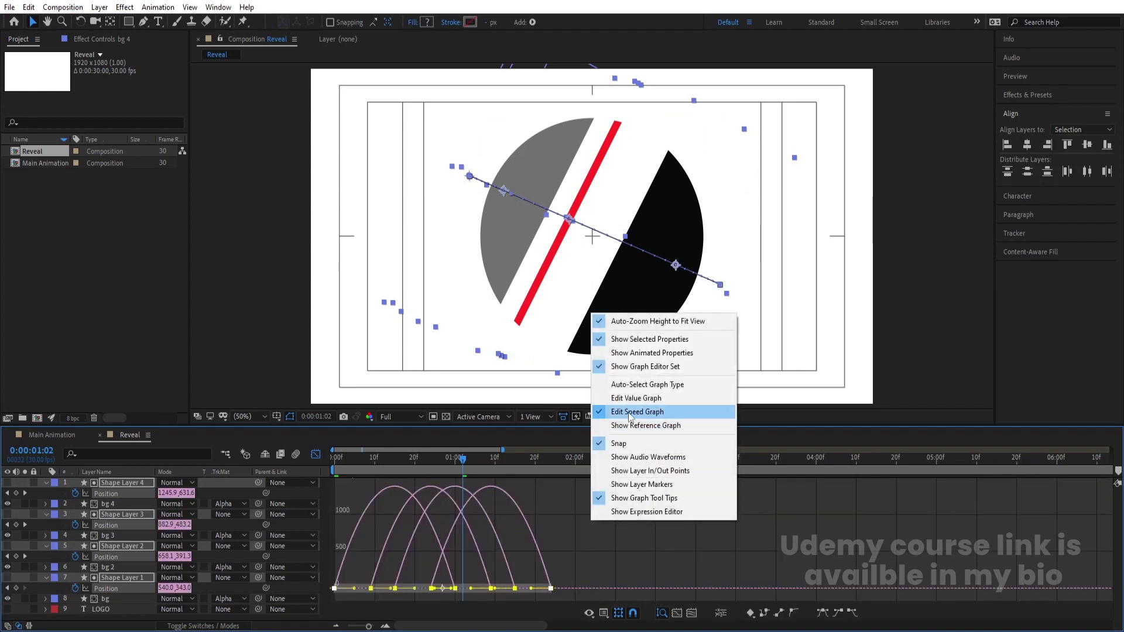
click(560, 558)
drag(614, 559, 218, 607)
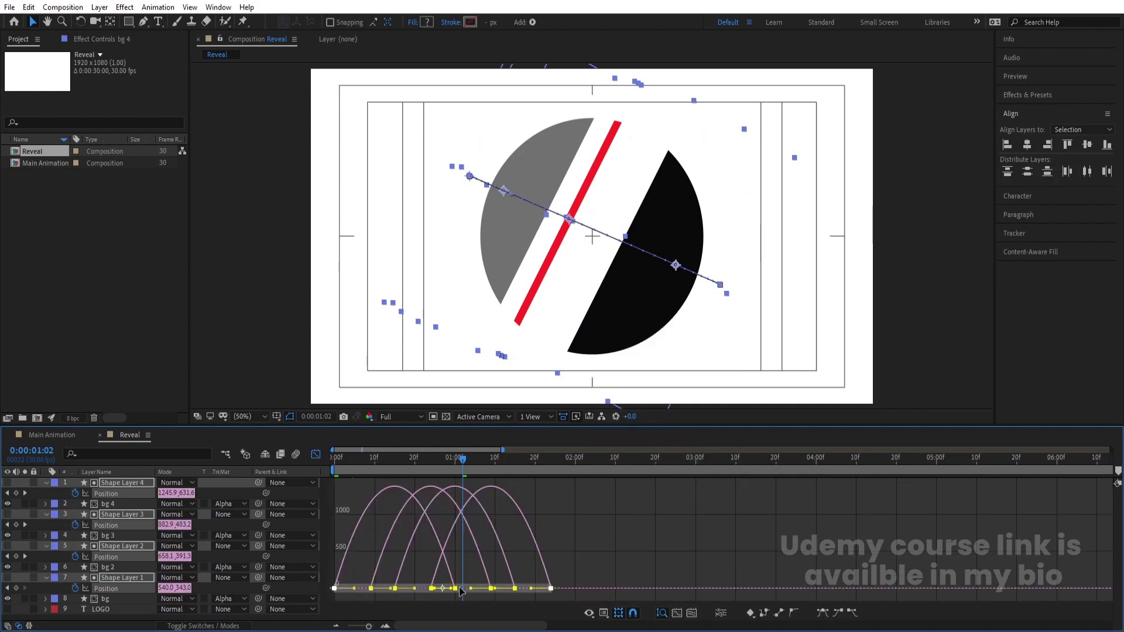
drag(531, 589, 505, 590)
drag(353, 593, 380, 591)
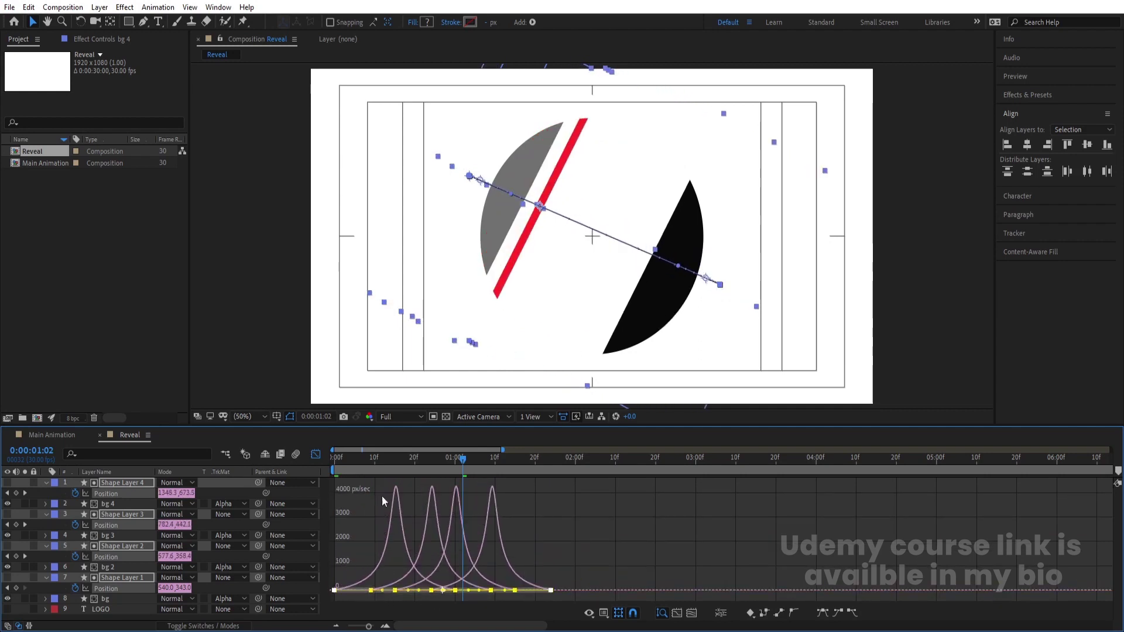
key(Home)
key(space)
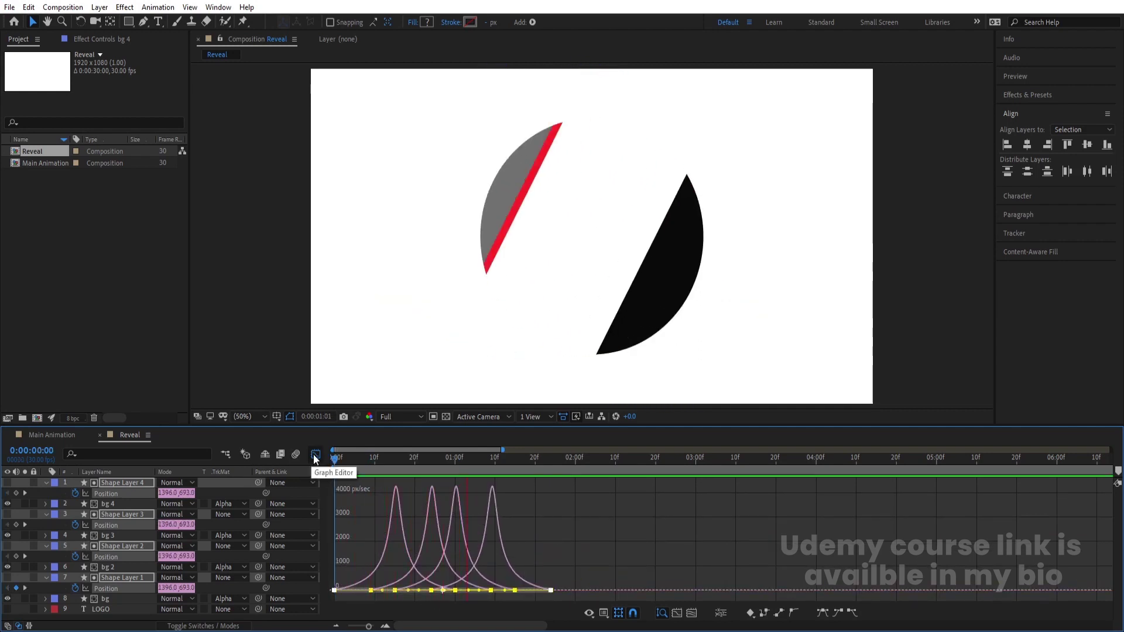
Step: Move Shape Layer 4's final Position keyframe up and to the left
key(space)
click(315, 455)
key(space)
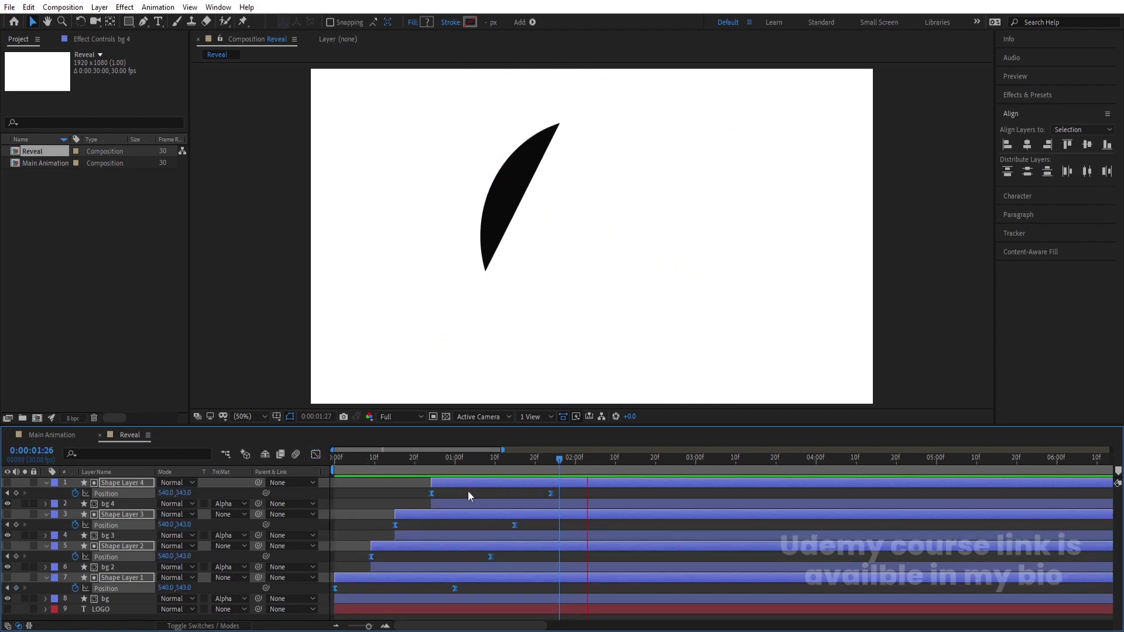
key(space)
click(465, 497)
drag(575, 485, 550, 470)
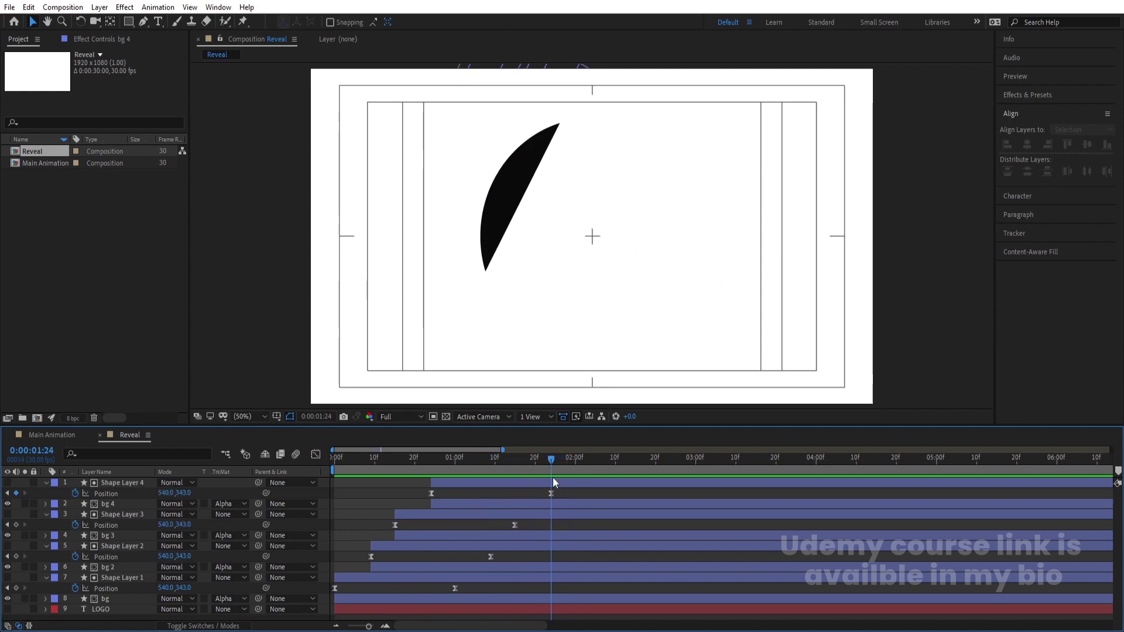
click(553, 482)
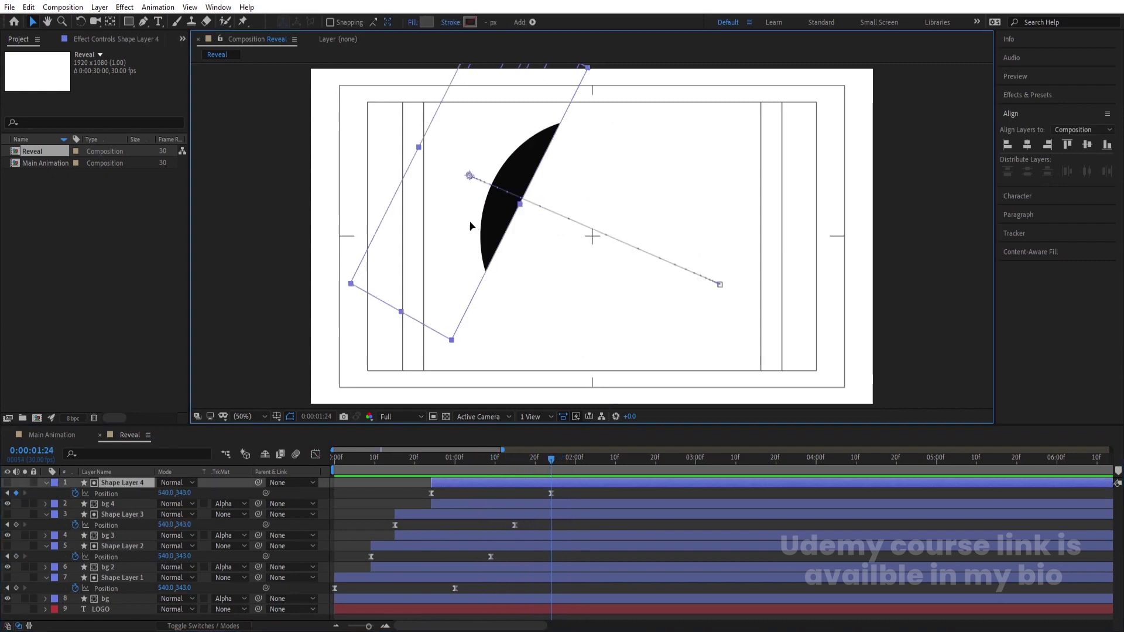
drag(470, 226, 439, 211)
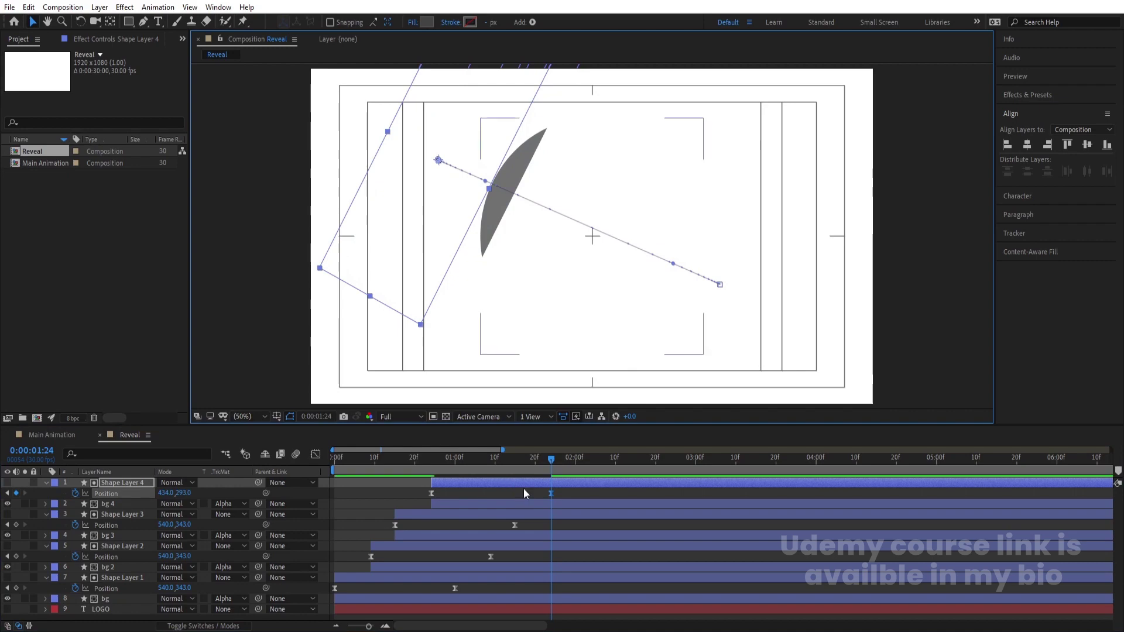
Step: Move Shape Layer 2's end Position up-left to 460, 297 and scrub to check the wipes
drag(520, 475, 516, 476)
click(514, 524)
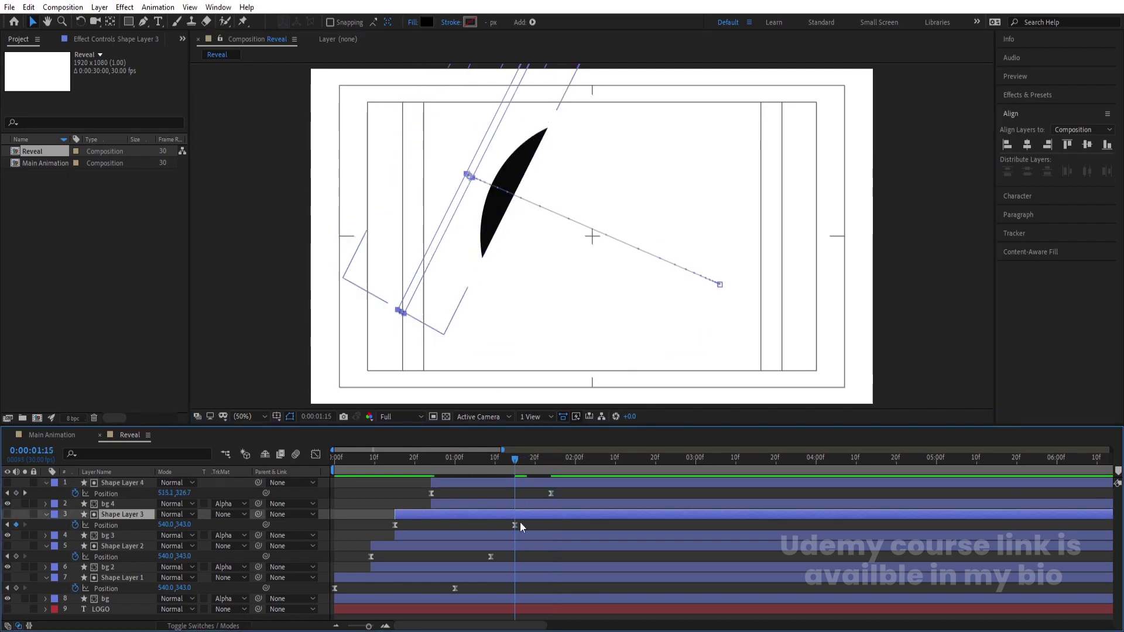
drag(497, 469, 492, 470)
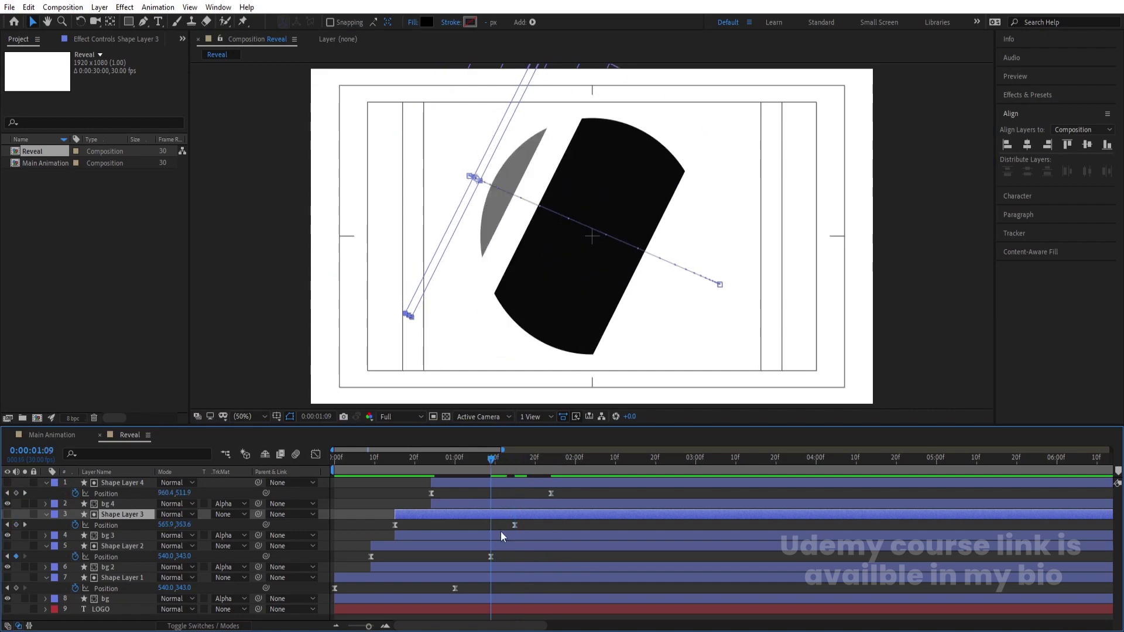
click(497, 545)
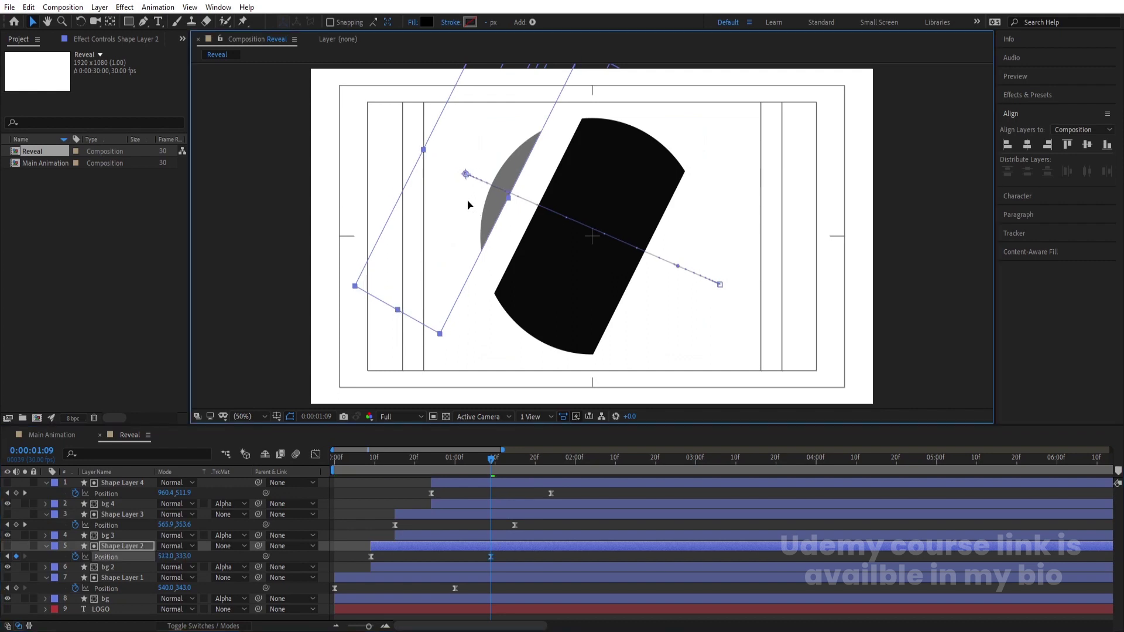
drag(464, 200, 441, 188)
mouse_move(477, 478)
mouse_down()
mouse_move(535, 476)
mouse_move(410, 474)
mouse_move(491, 486)
mouse_up()
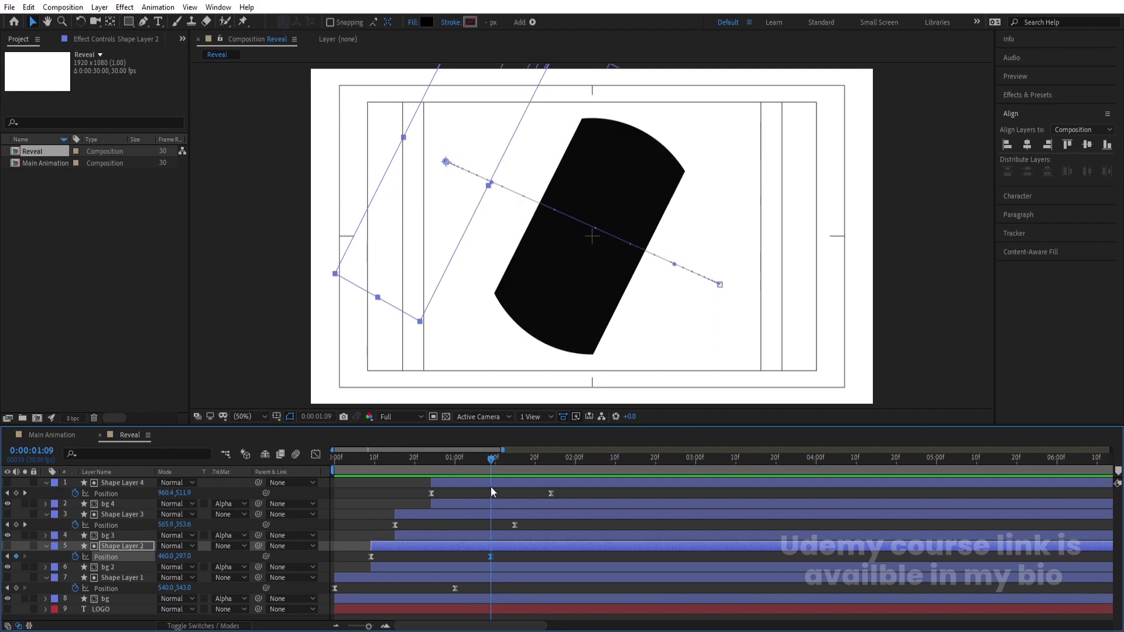
Step: Show the LOGO layer, start its bar at 0:00:01:09, and preview it against the wipes
click(8, 610)
click(114, 608)
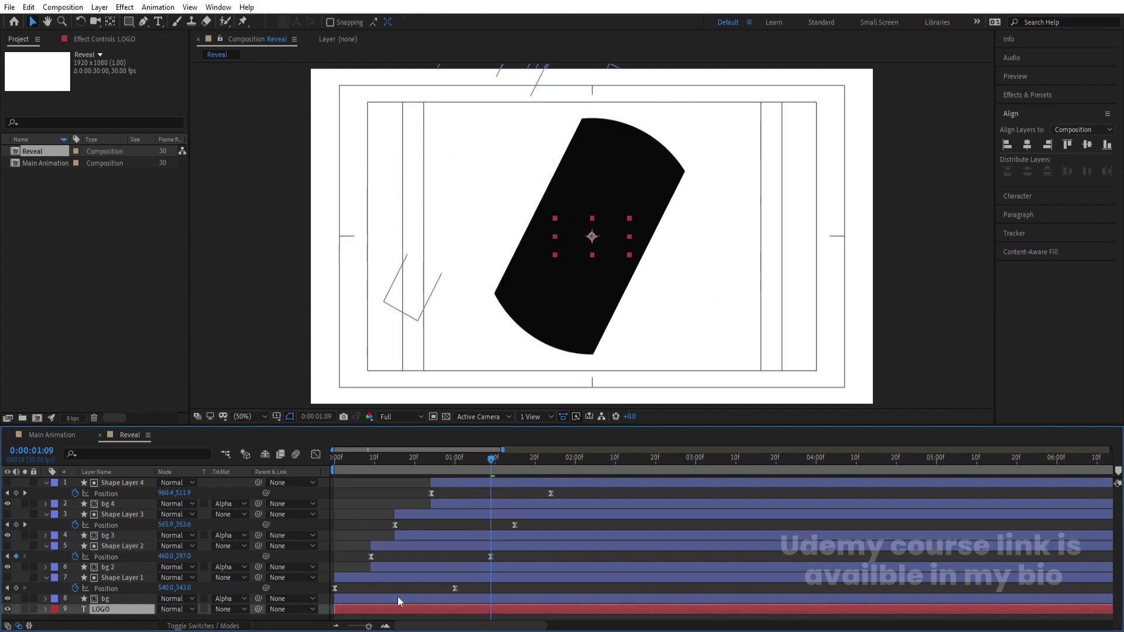
drag(388, 610, 514, 609)
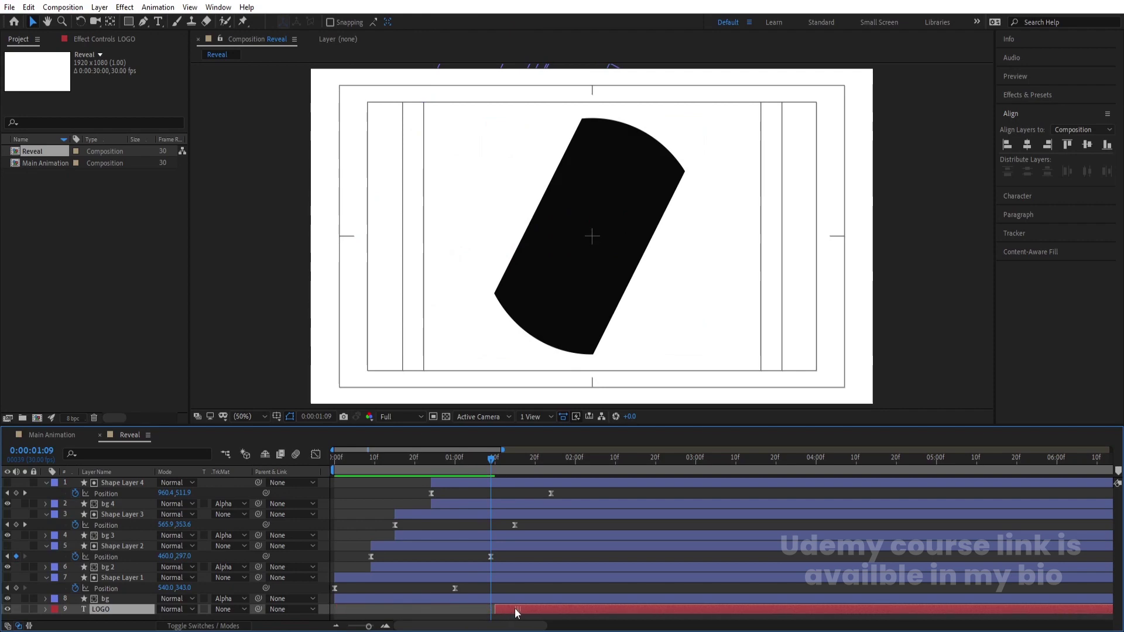
key(space)
key(space)
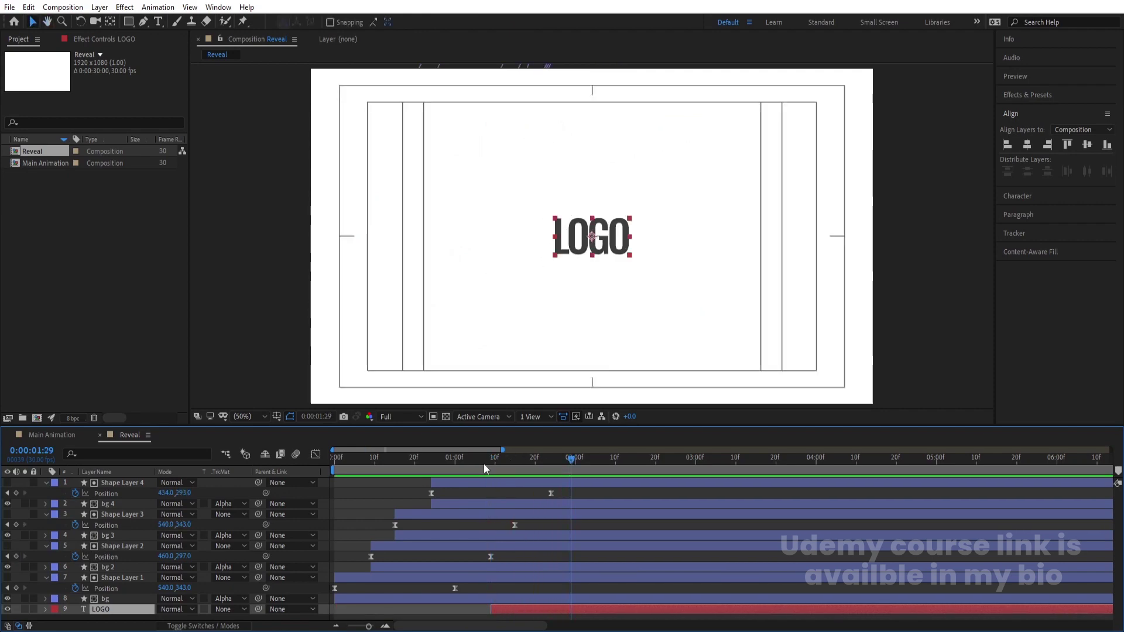
drag(483, 464, 308, 496)
key(space)
key(space)
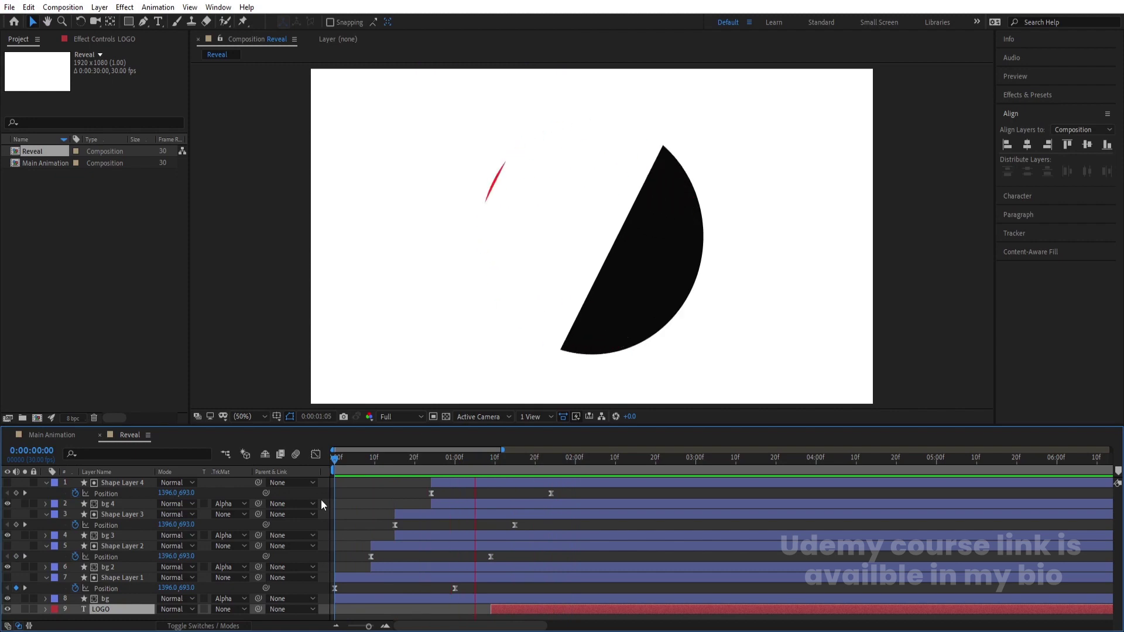
drag(460, 463, 308, 477)
key(space)
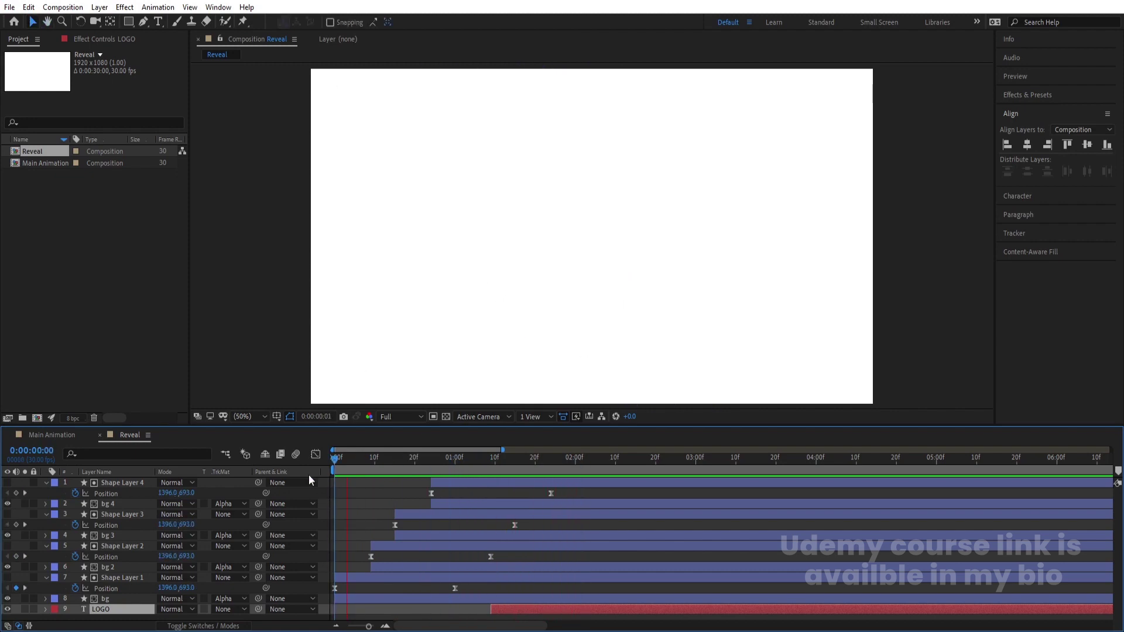
key(space)
click(385, 496)
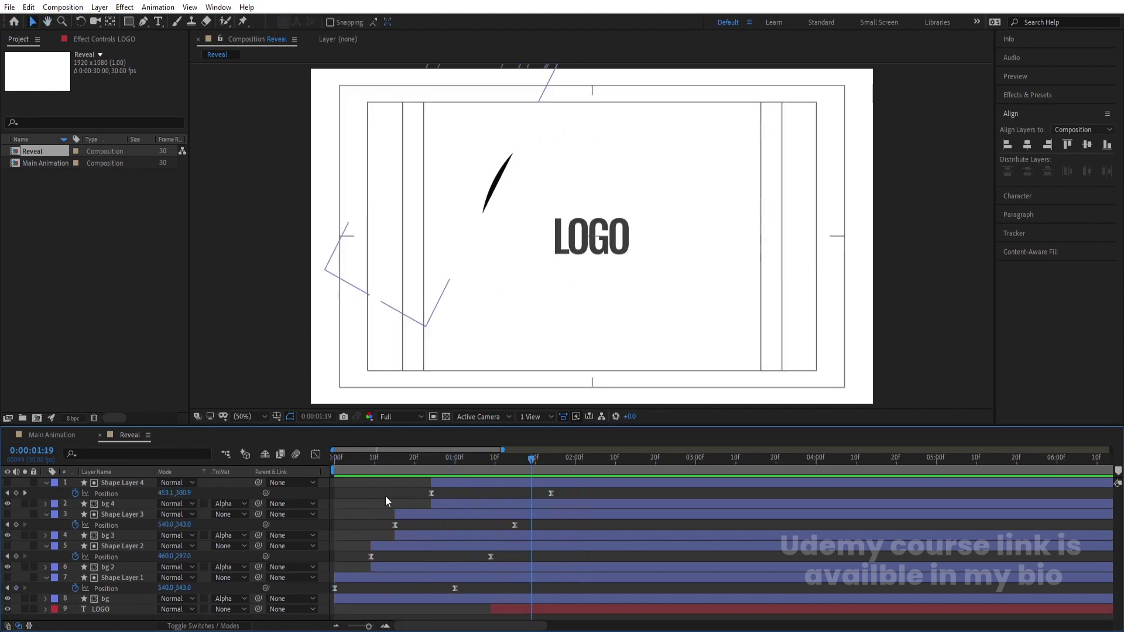
key(space)
key(space)
drag(519, 455, 476, 456)
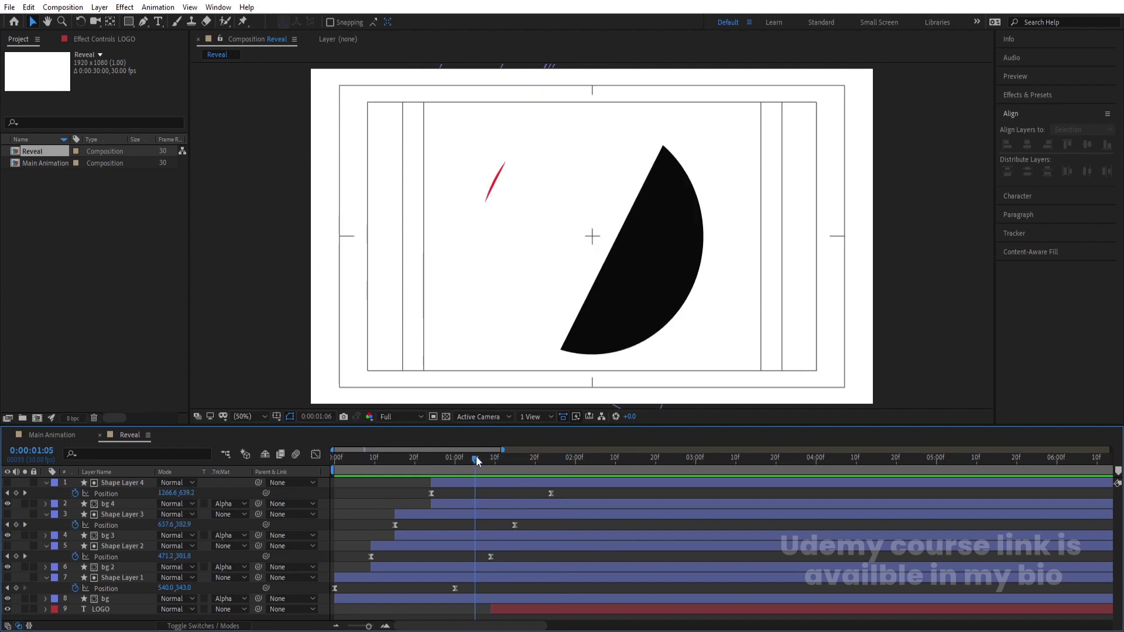
Step: Duplicate LOGO as LOGO 2, move it to the top, and set its Scale to 232%
click(500, 611)
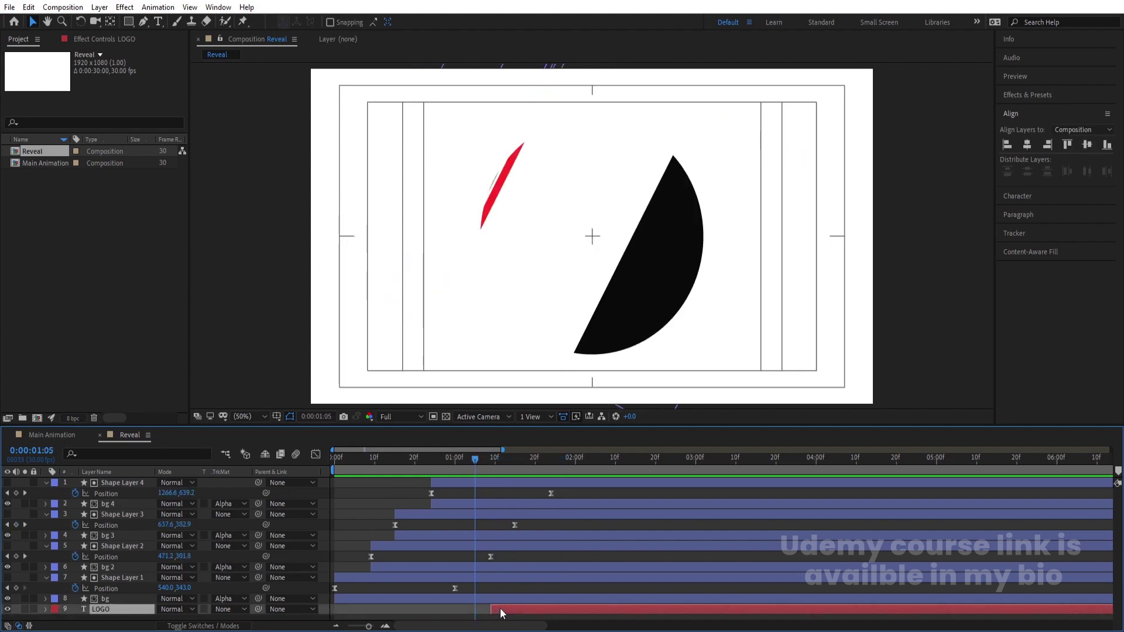
key(ctrl+d)
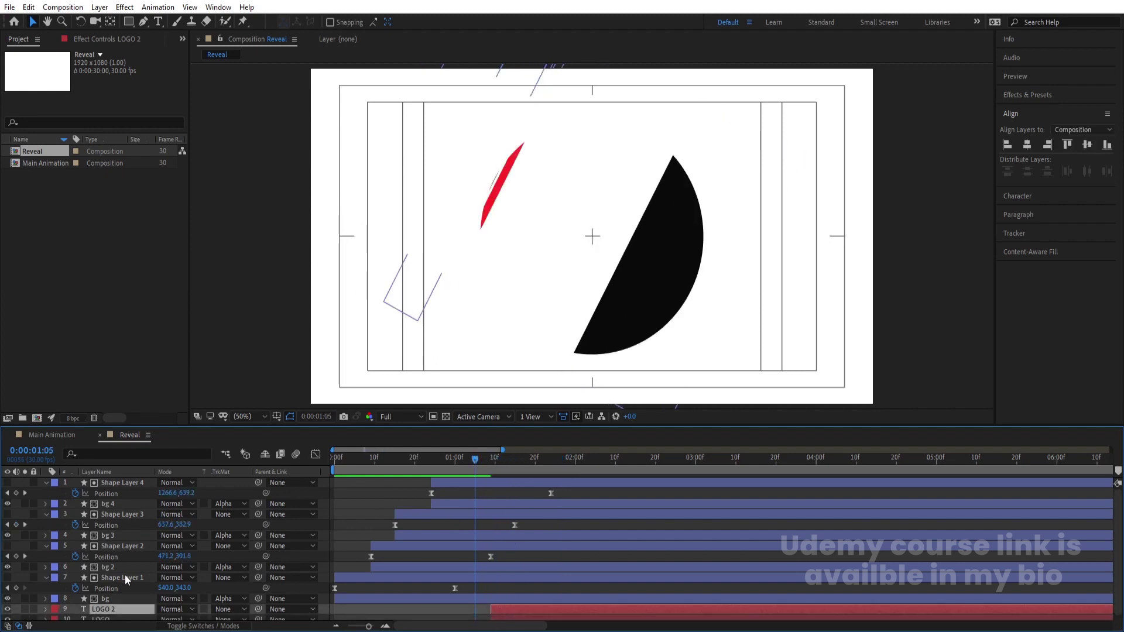
drag(104, 609, 104, 479)
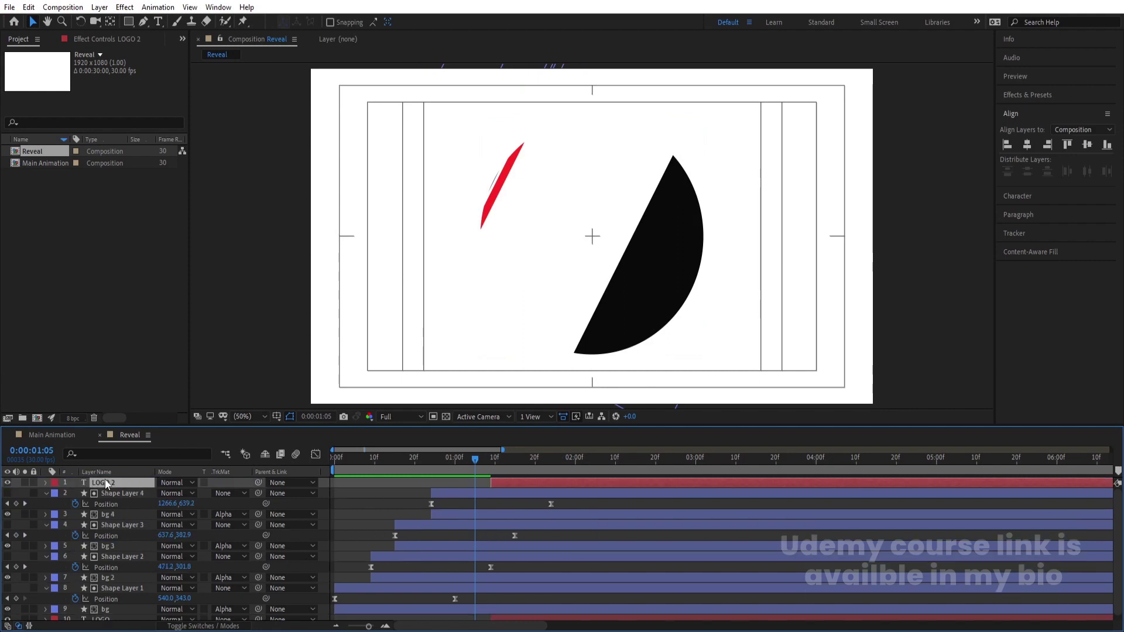
key(s)
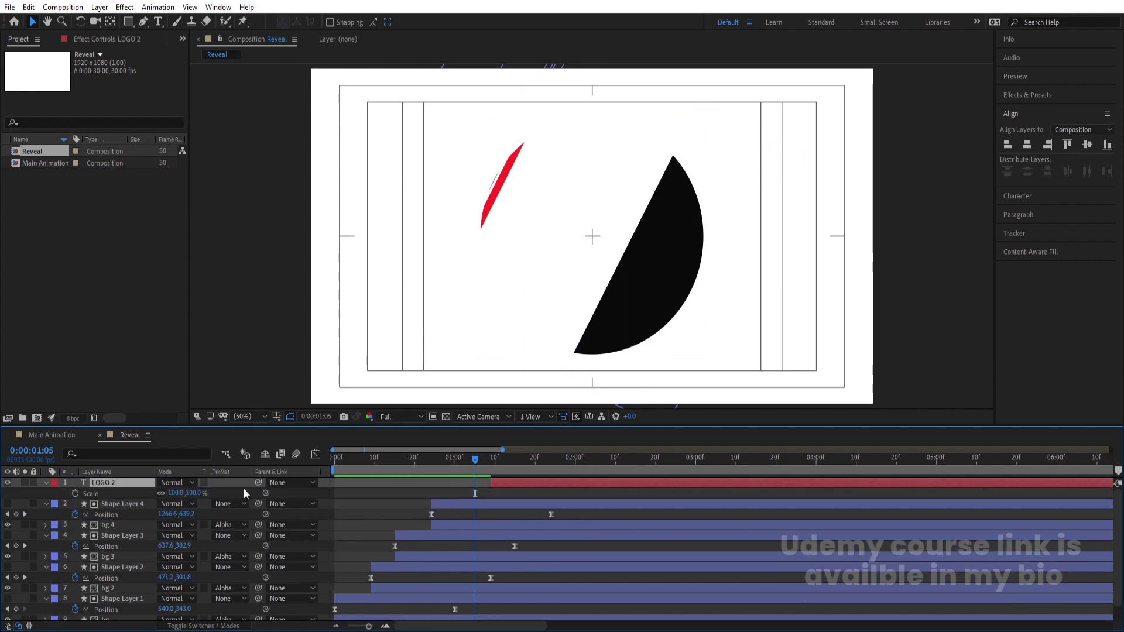
text(232)
key(Return)
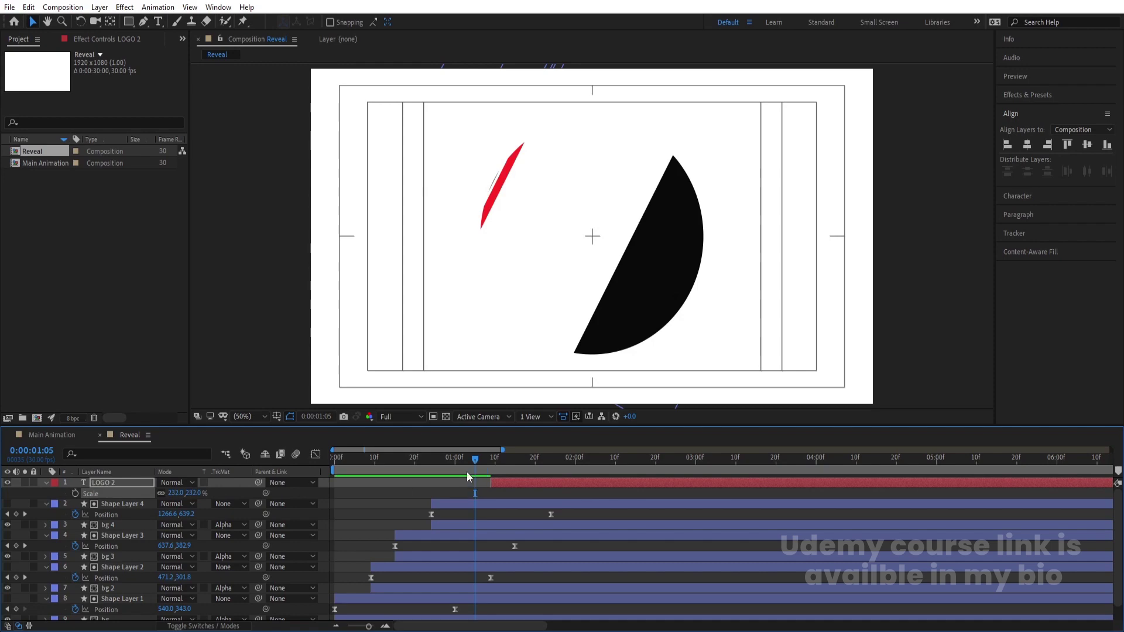
Step: Trim LOGO 2 to start at 0:00:01:05, scale it to 240%, and set its text fill to None
key([)
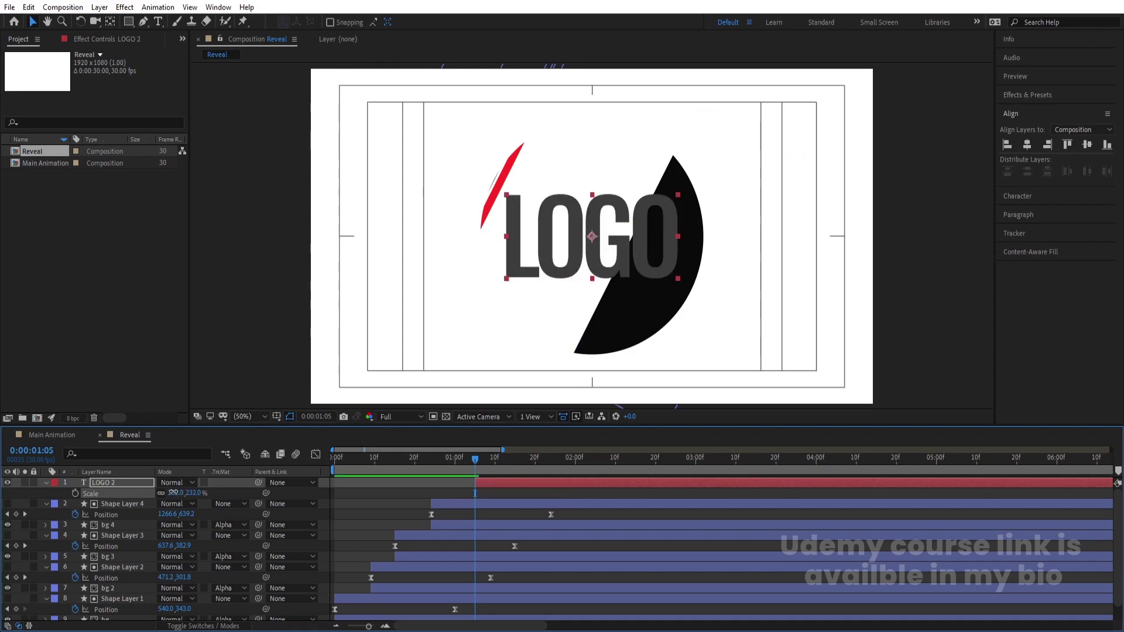
drag(173, 493, 177, 492)
click(1017, 196)
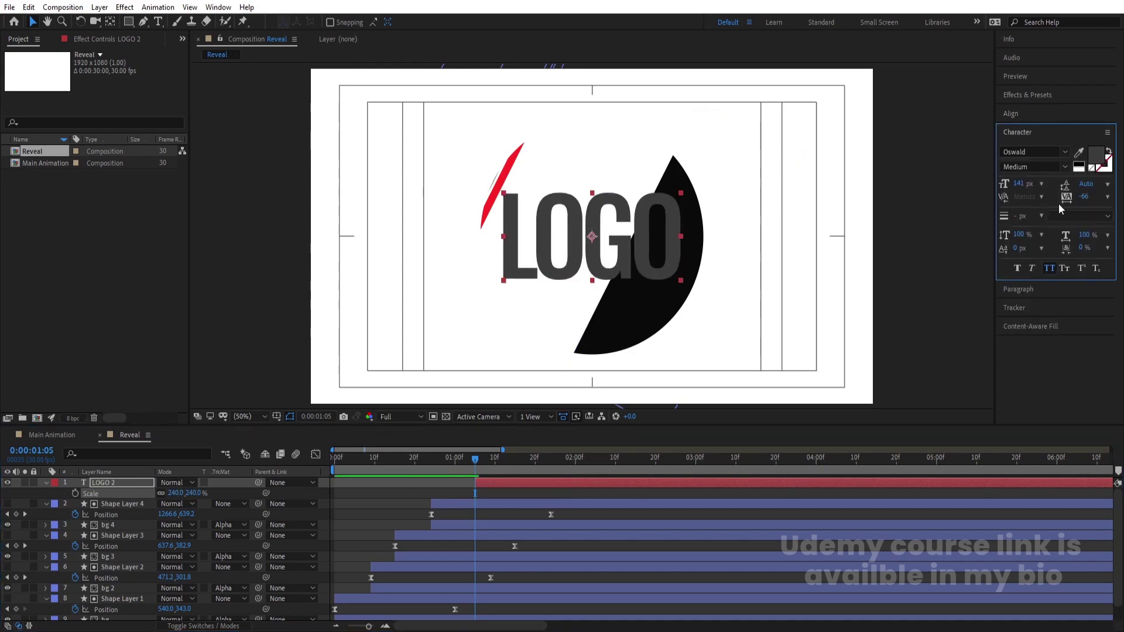
click(1092, 169)
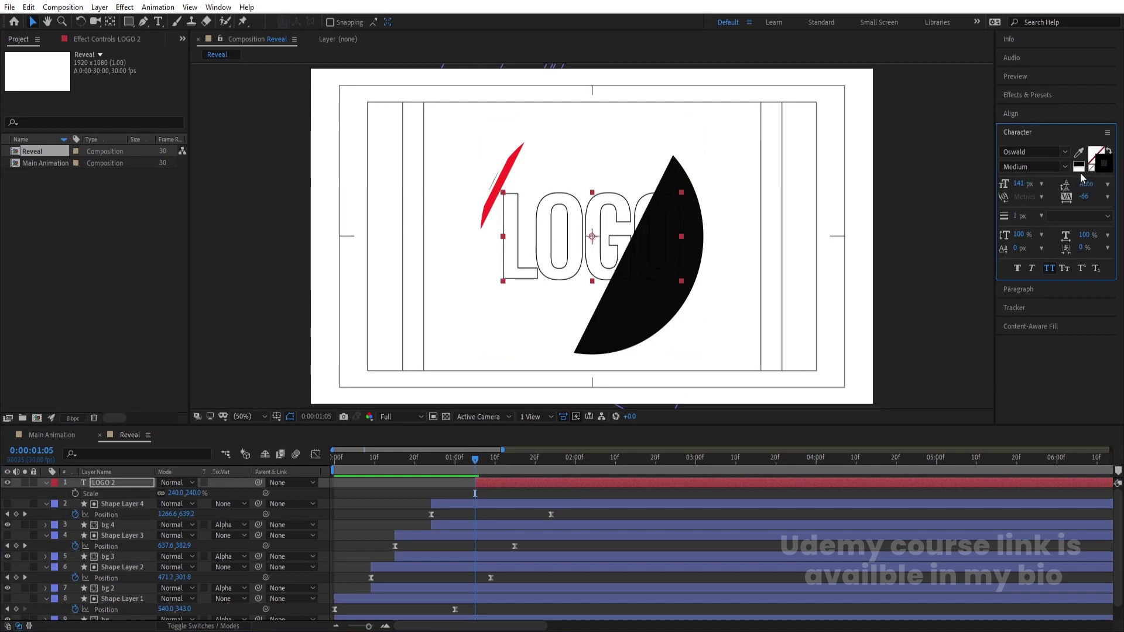
key(space)
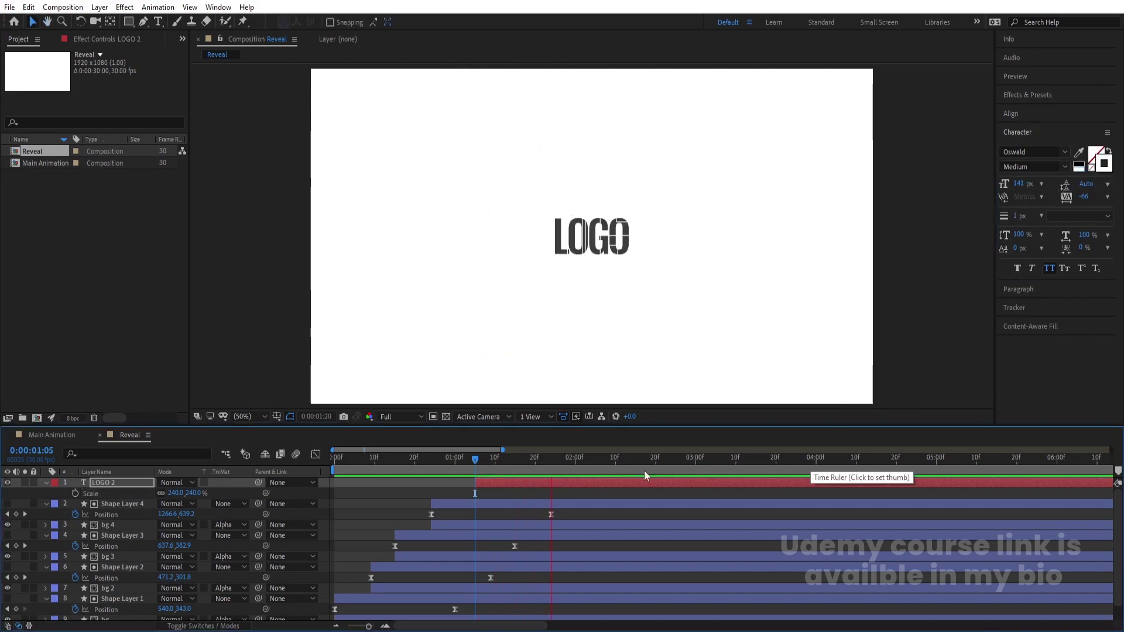
Step: Replay the logo reveal from the start and park the playhead near 0:00:01:28
drag(470, 475, 308, 458)
key(space)
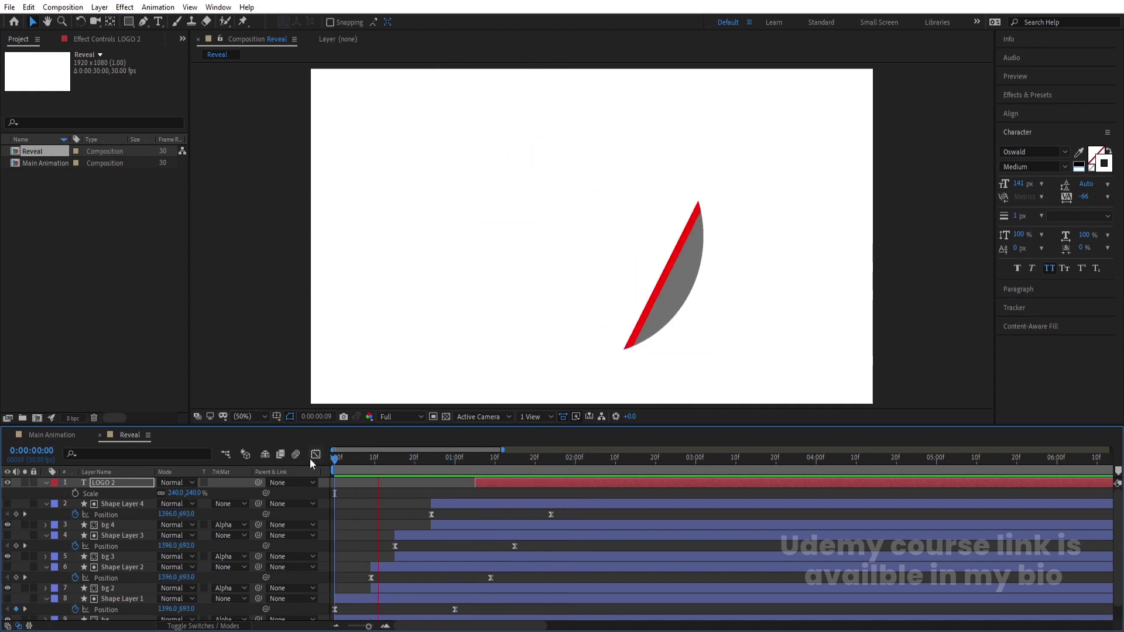
key(space)
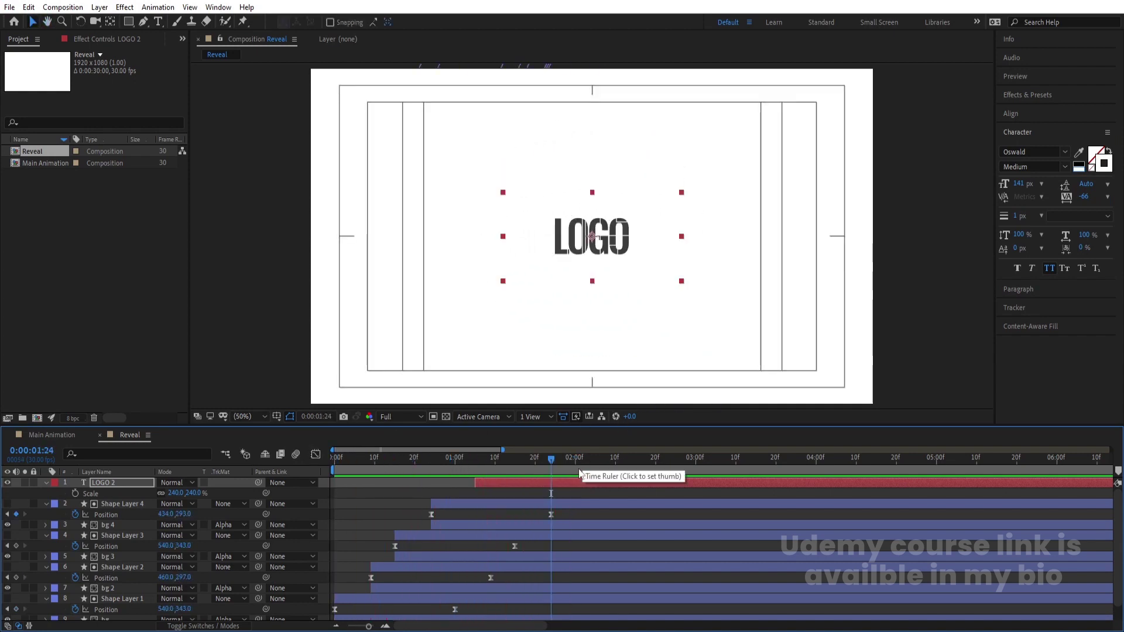
click(567, 460)
click(435, 487)
Step: Duplicate Shape Layer 4, place Shape Layer 5 above LOGO 2, and make it LOGO 2's alpha matte
click(114, 507)
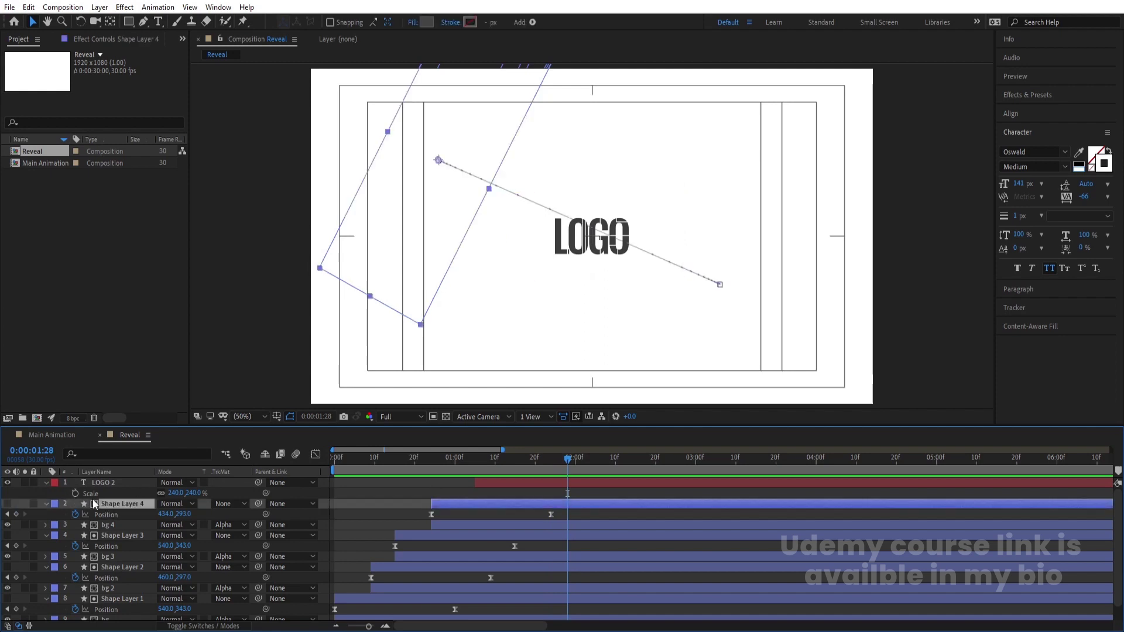
key(ctrl+d)
drag(116, 504, 111, 483)
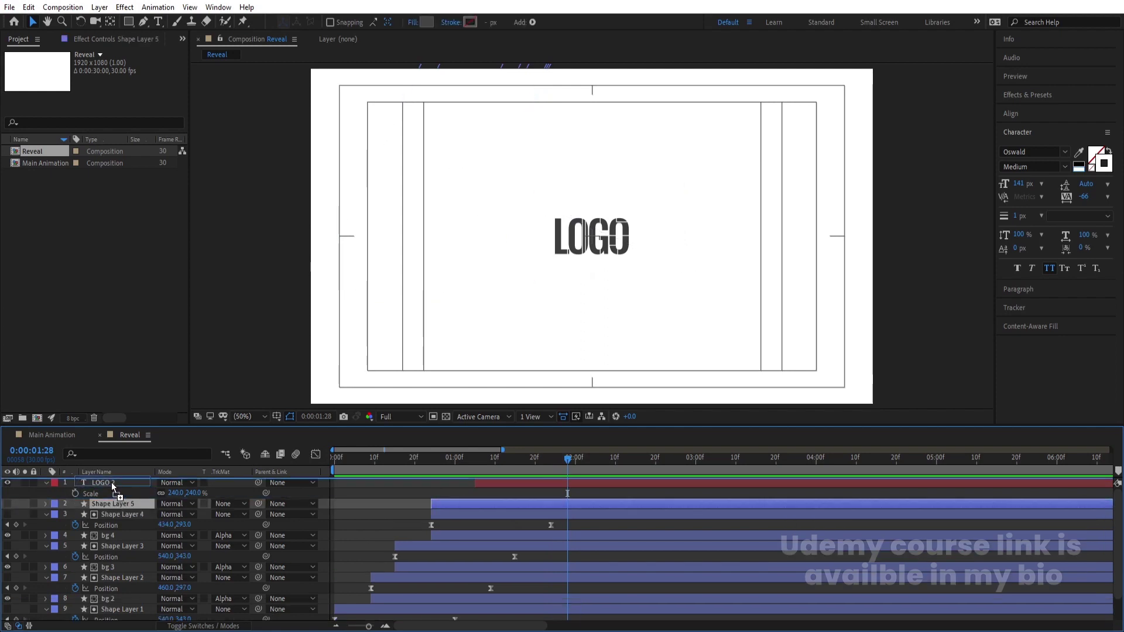
click(114, 497)
click(243, 494)
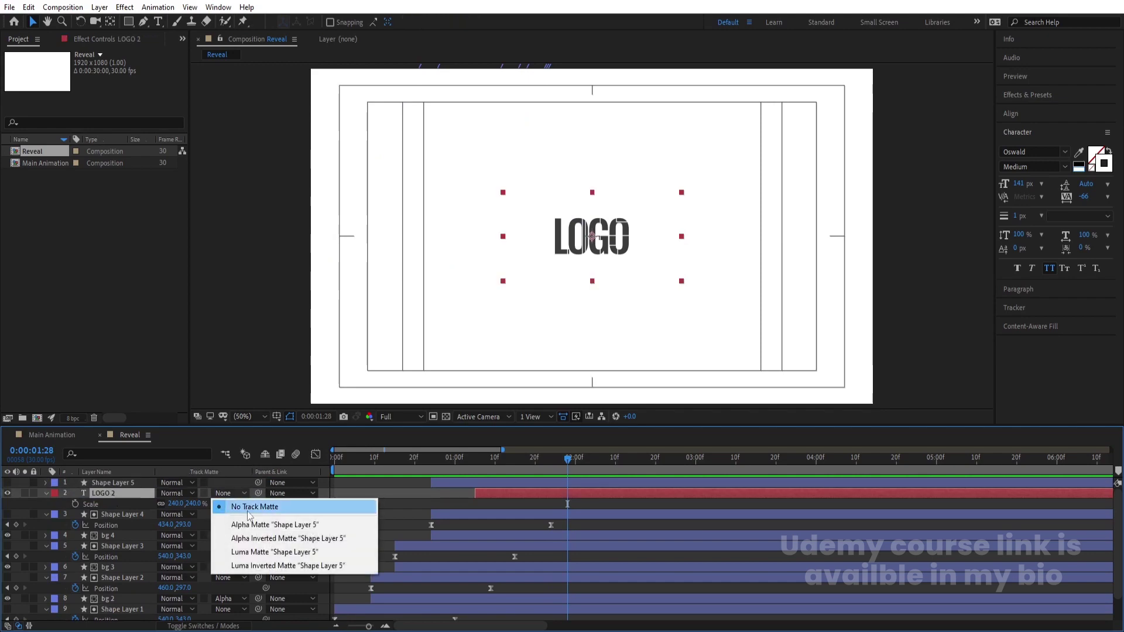
click(251, 522)
click(490, 470)
mouse_move(490, 469)
mouse_down()
mouse_move(367, 471)
mouse_move(557, 449)
mouse_move(479, 469)
mouse_up()
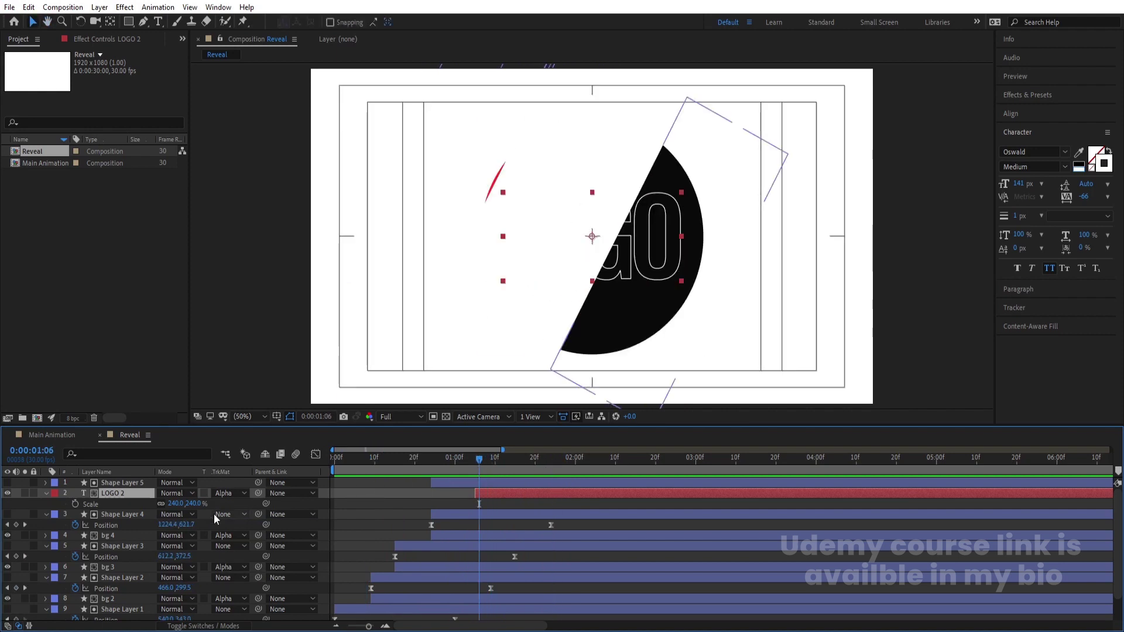
Step: Enlarge LOGO 2 to 401% and move Shape Layer 5 and LOGO 2 to start at frame 3
drag(176, 503, 244, 479)
key(space)
key(space)
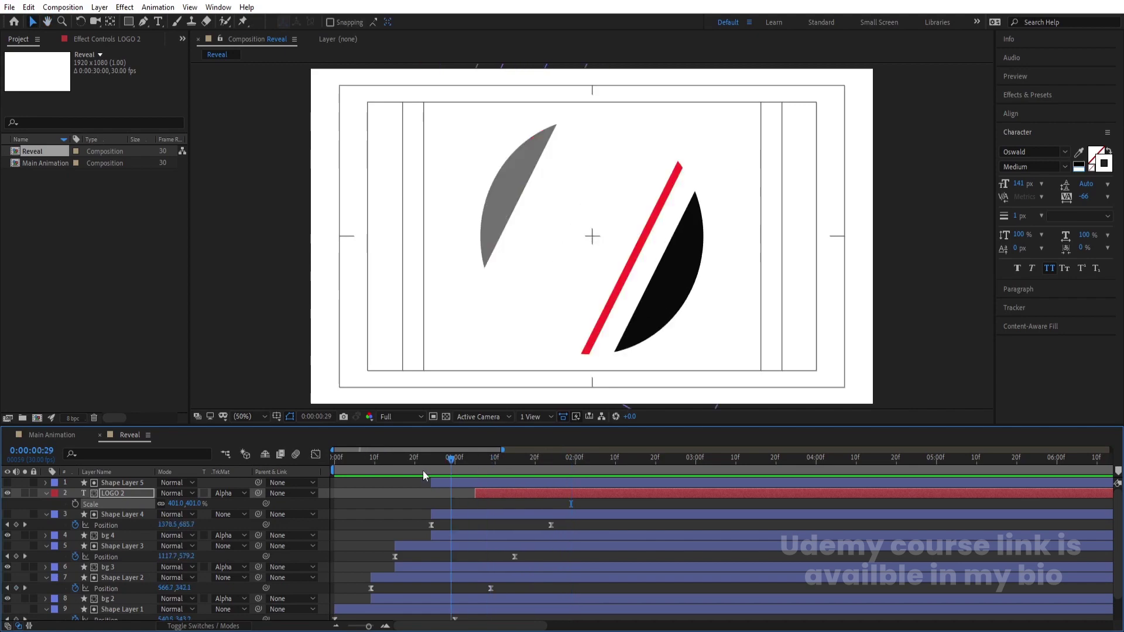
drag(385, 470, 349, 477)
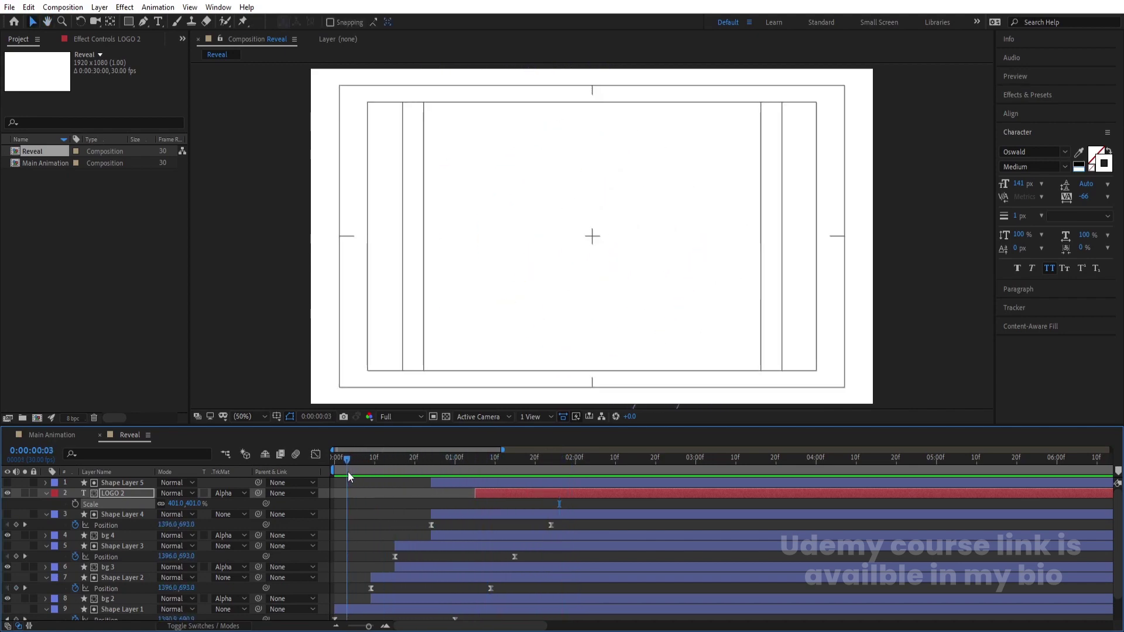
click(472, 480)
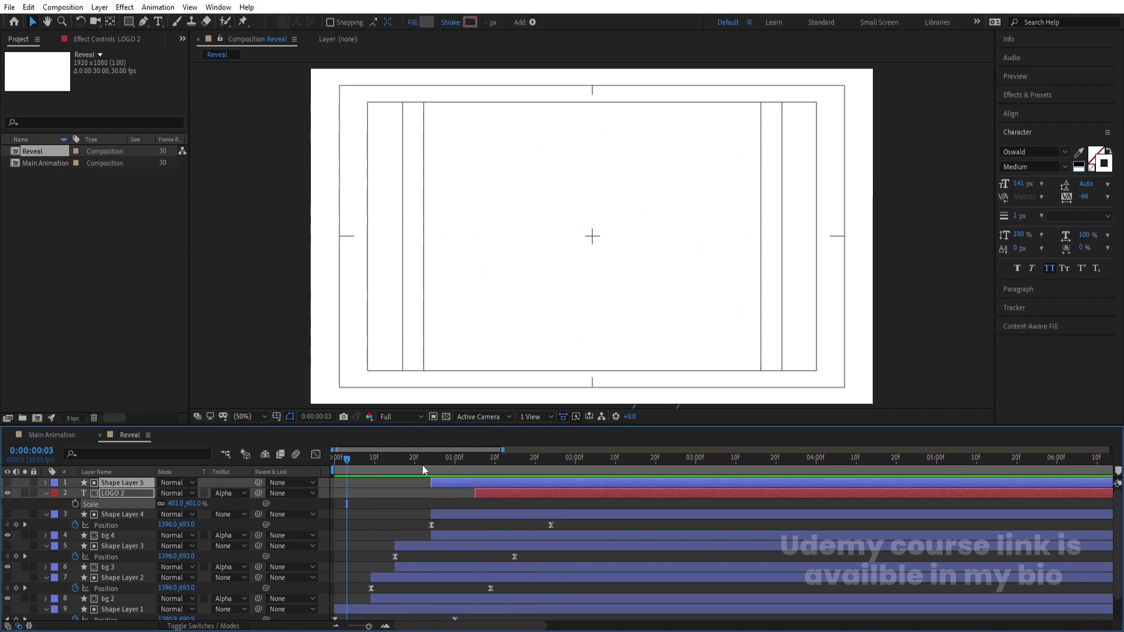
drag(460, 480, 392, 500)
key(space)
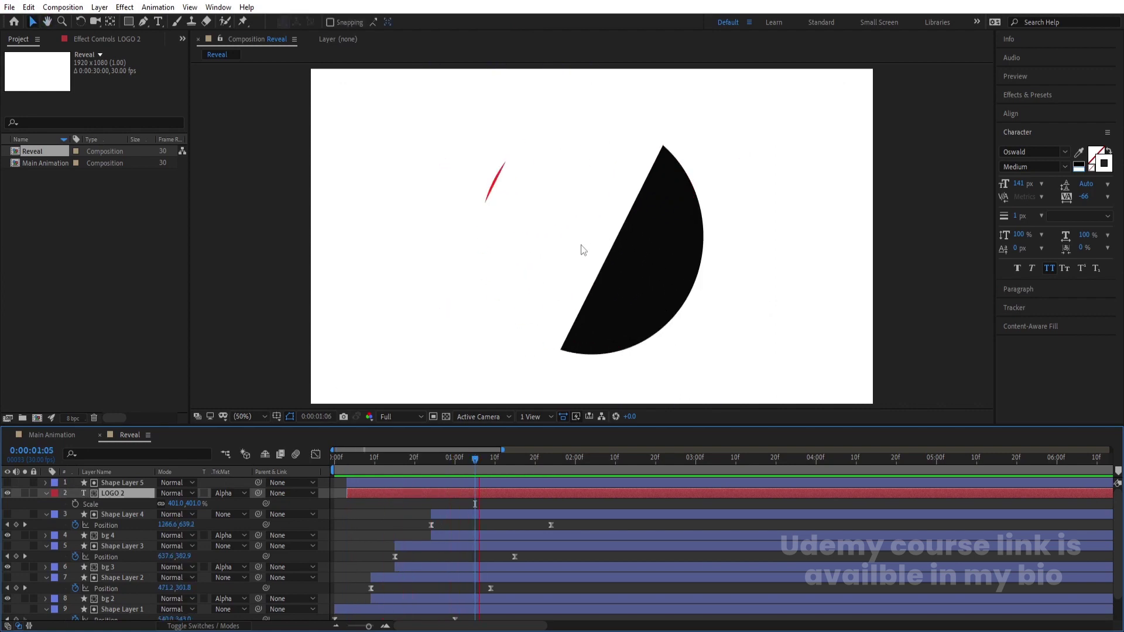
Step: Duplicate the Shape Layer 5 and LOGO 2 pair and start the copies at frame 20
drag(426, 469, 417, 470)
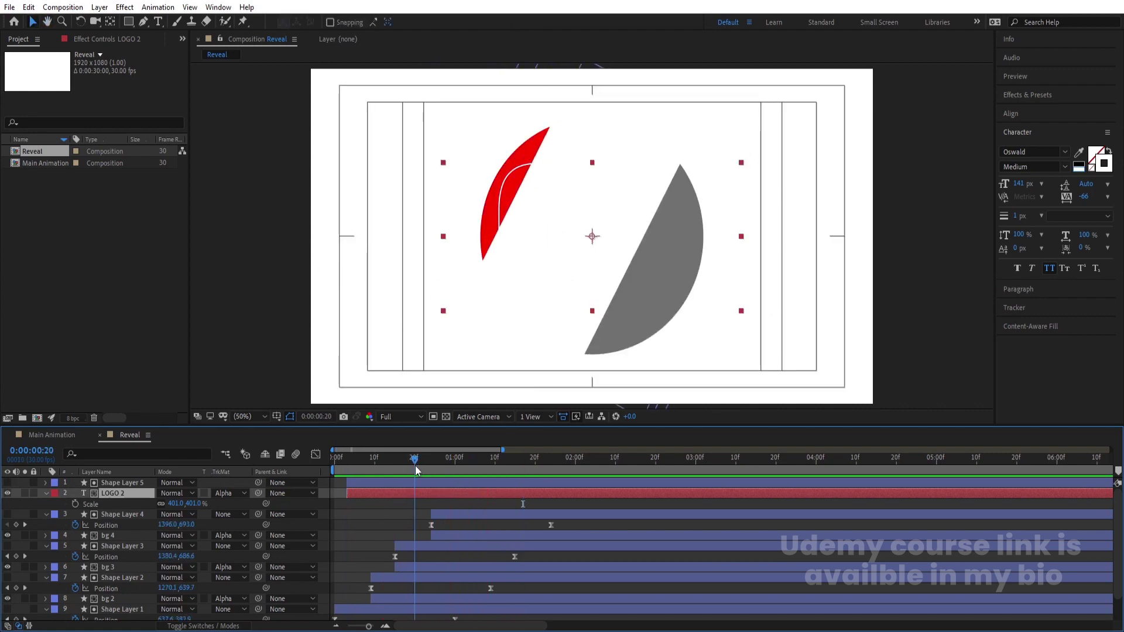
ctrl+click(399, 481)
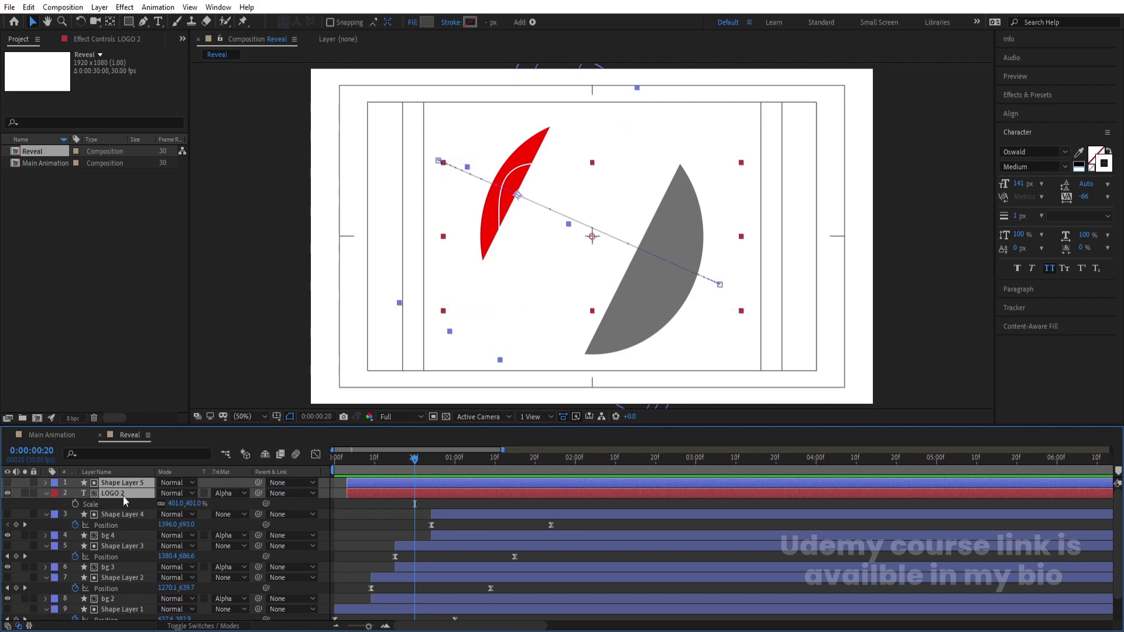
key(ctrl+d)
drag(380, 483, 450, 484)
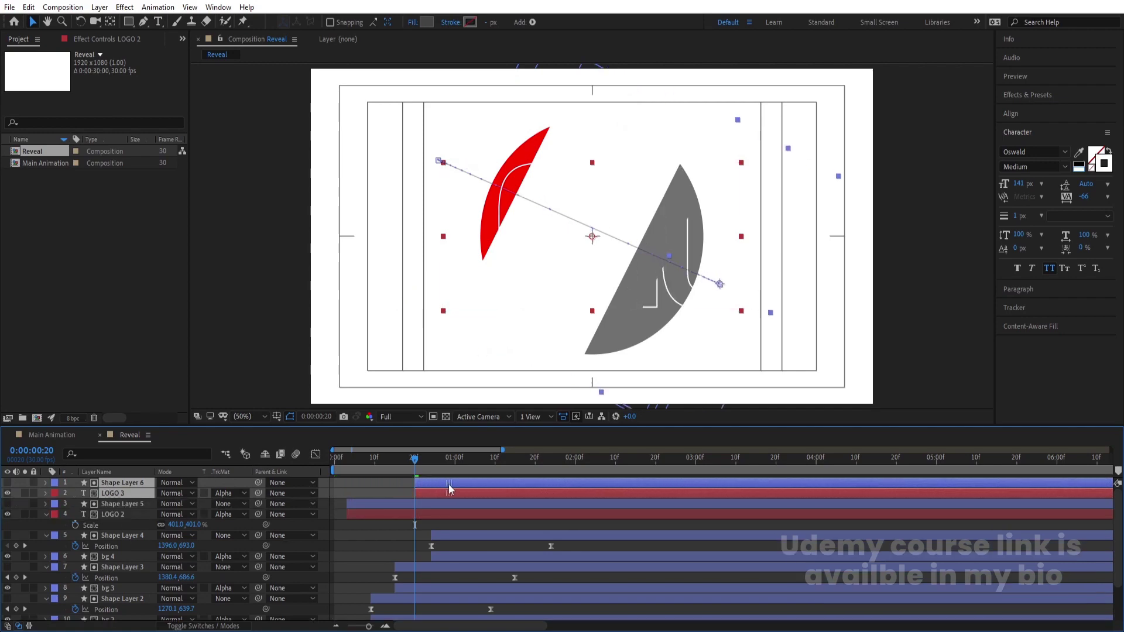
Step: Give the LOGO 3 and LOGO 2 text a 0.5 px stroke width
key(space)
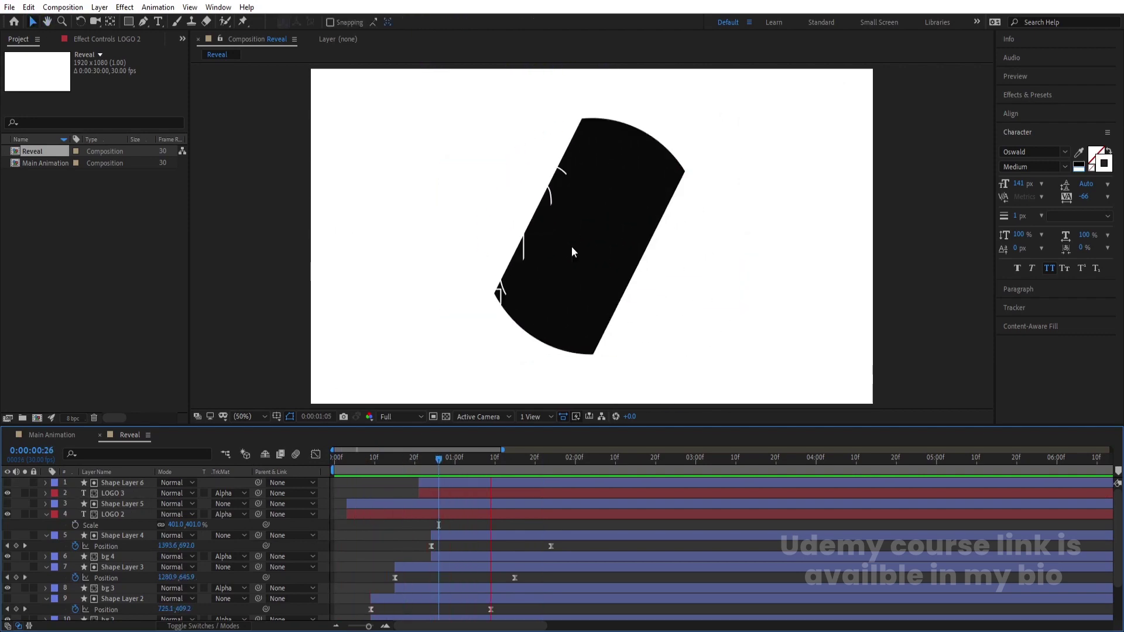
click(422, 493)
ctrl+click(392, 514)
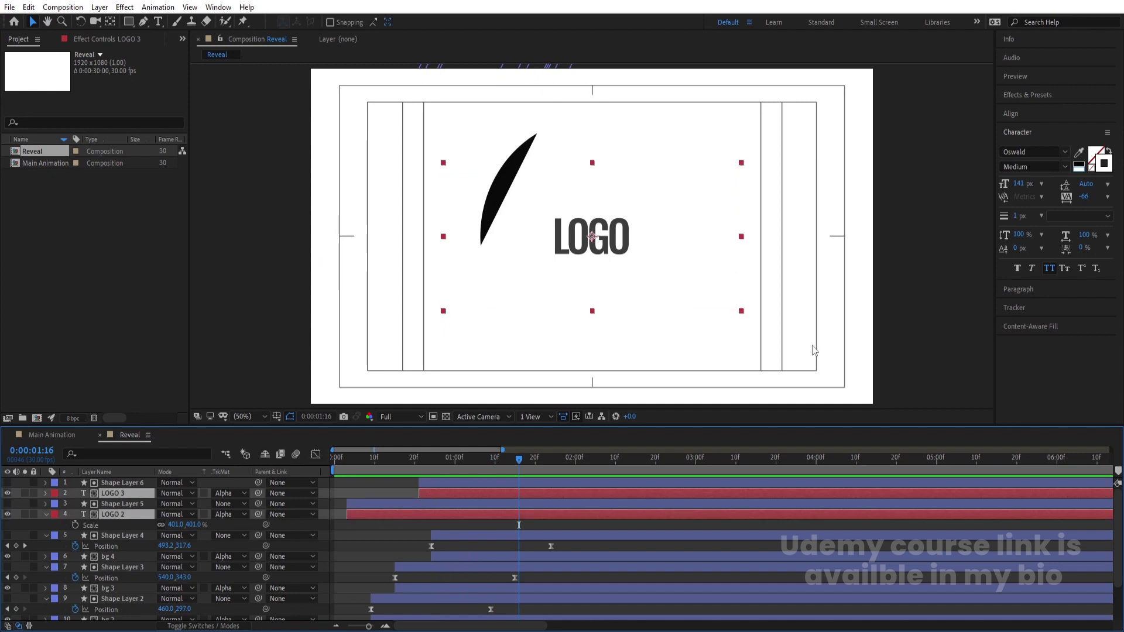
click(1020, 218)
text(0.5)
key(Return)
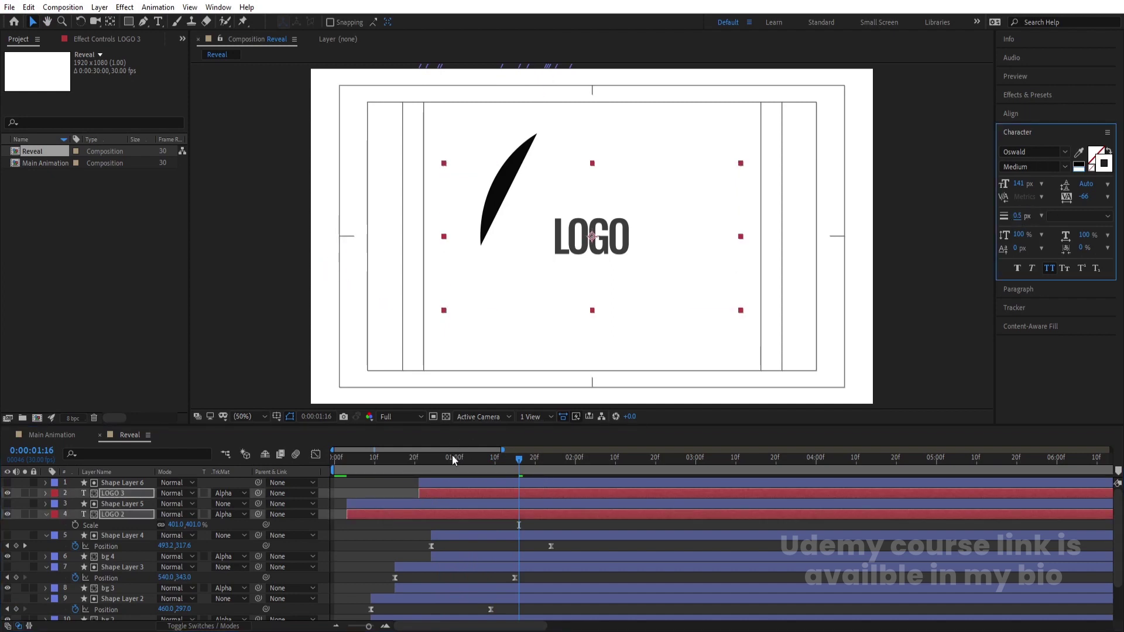
Step: Replay the staggered logo reveal from the start to check its timing
key(space)
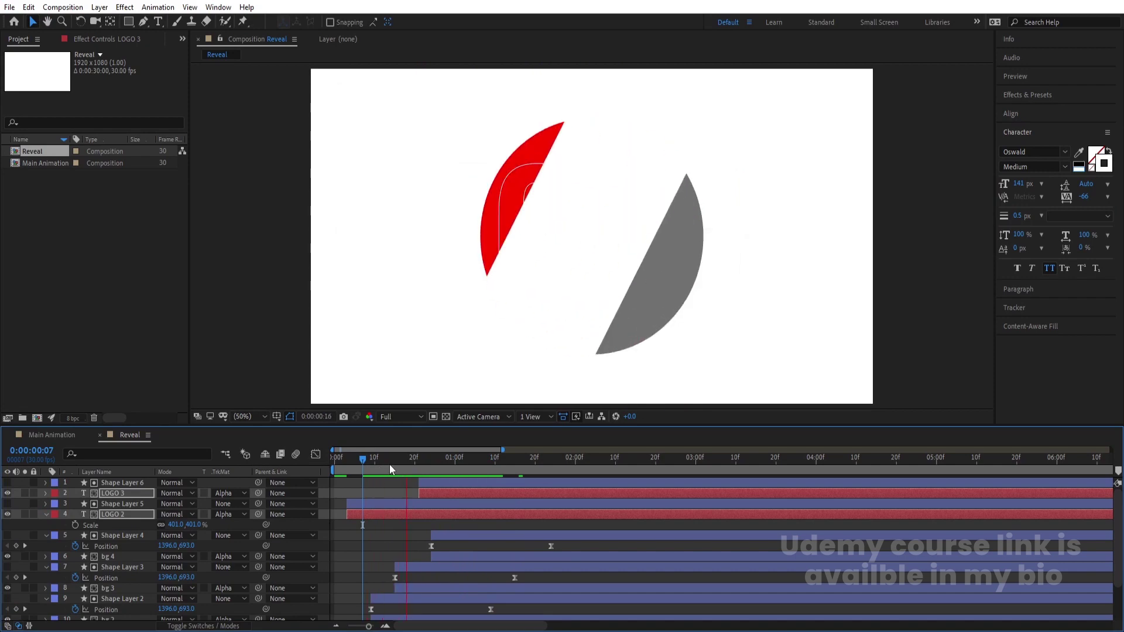
key(space)
click(405, 485)
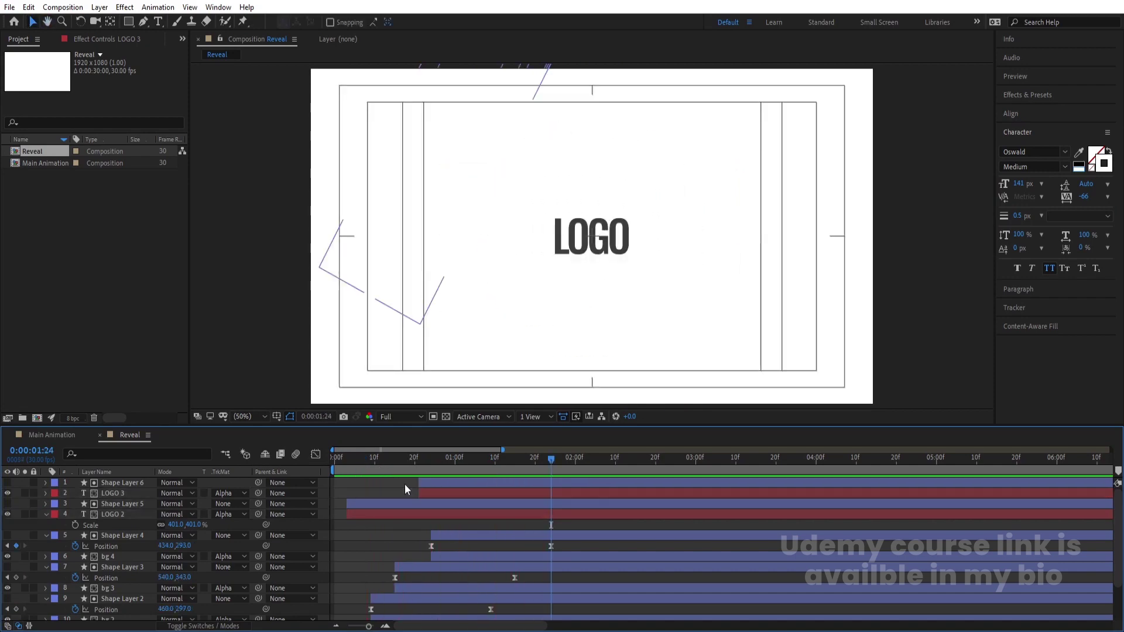
key(u)
key(u)
drag(417, 461, 406, 463)
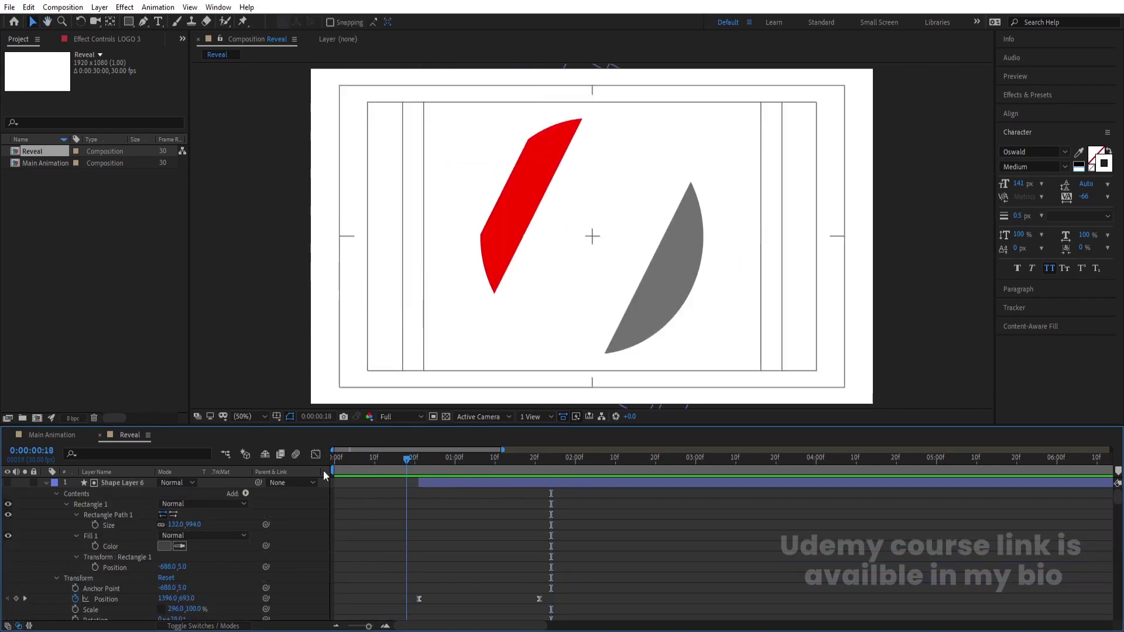
key(Home)
key(u)
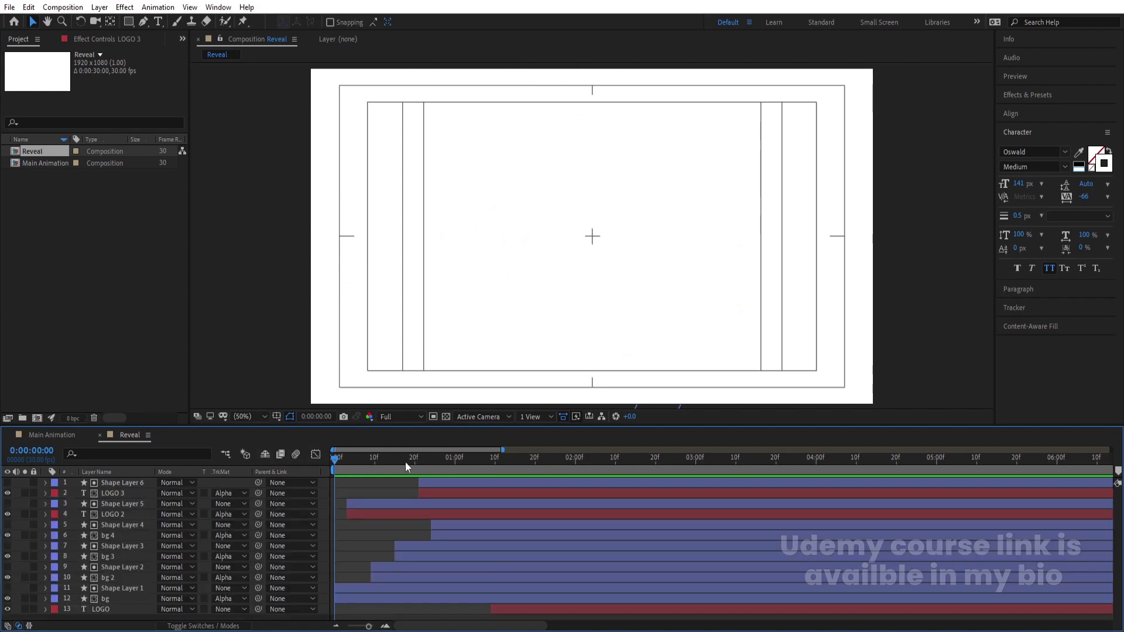
key(space)
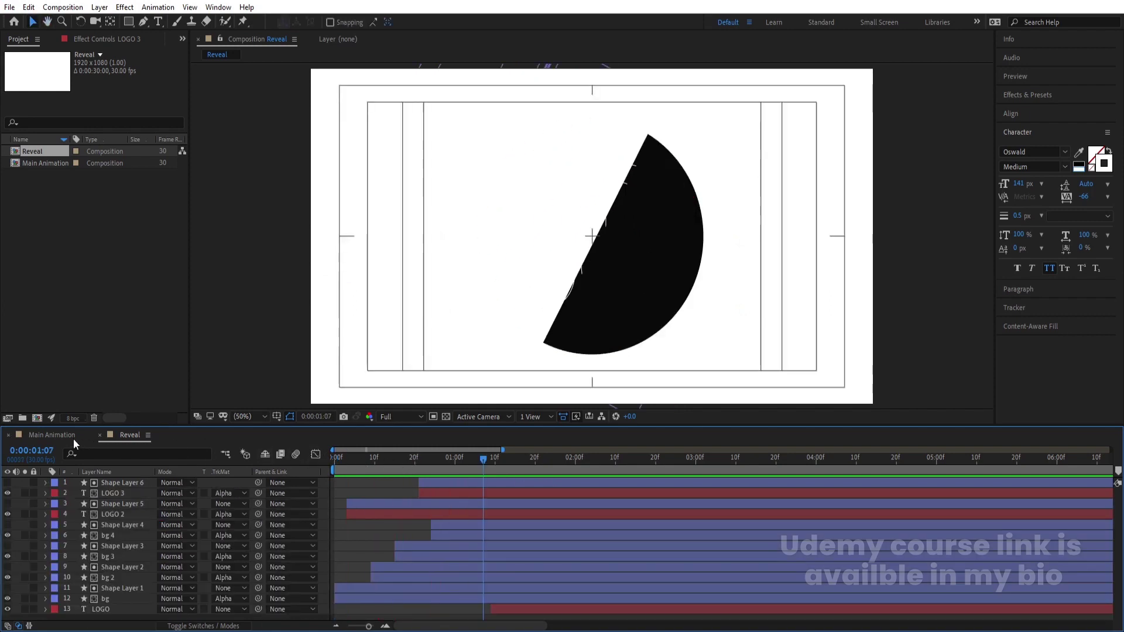
Step: In Main Animation, set the Ellipse Tool to no fill and a #232323 dark gray stroke
click(52, 435)
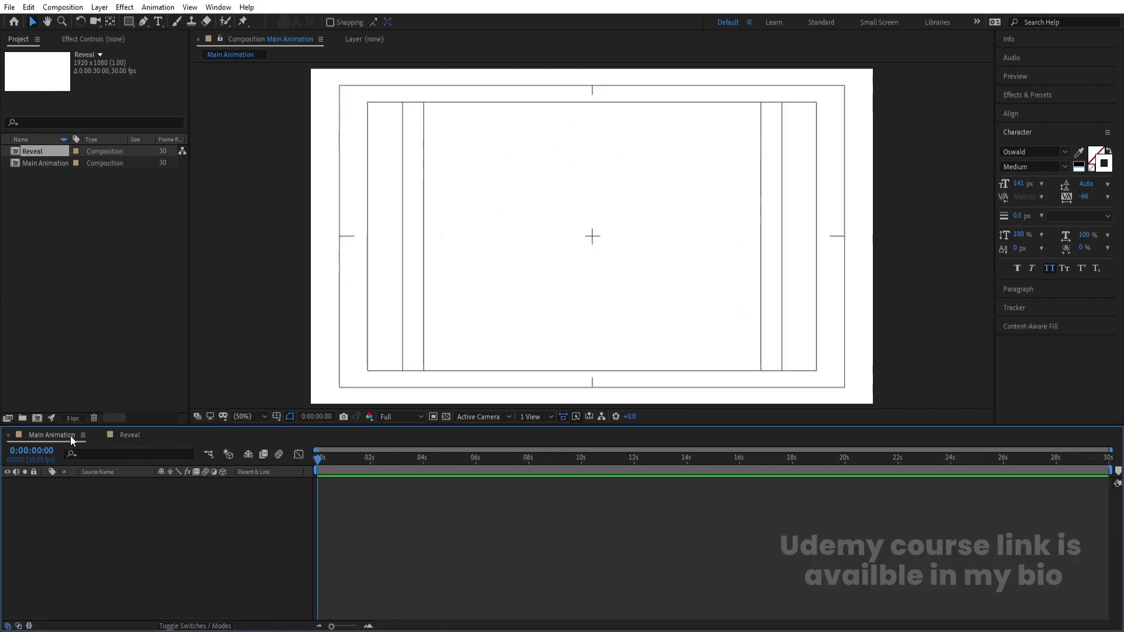
click(129, 21)
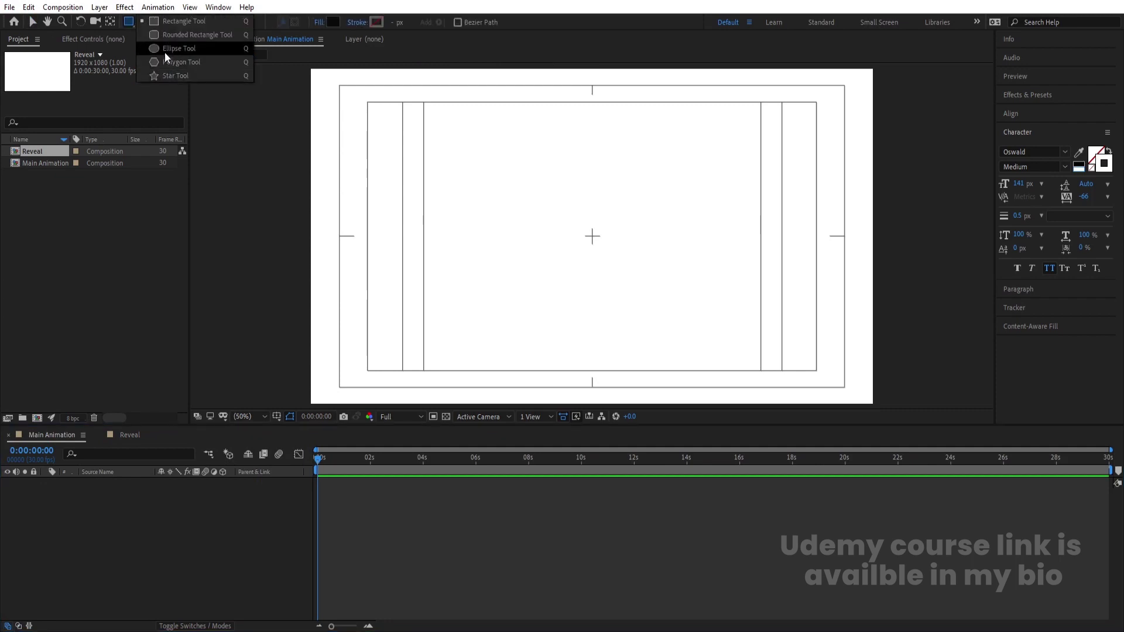
click(165, 52)
click(318, 22)
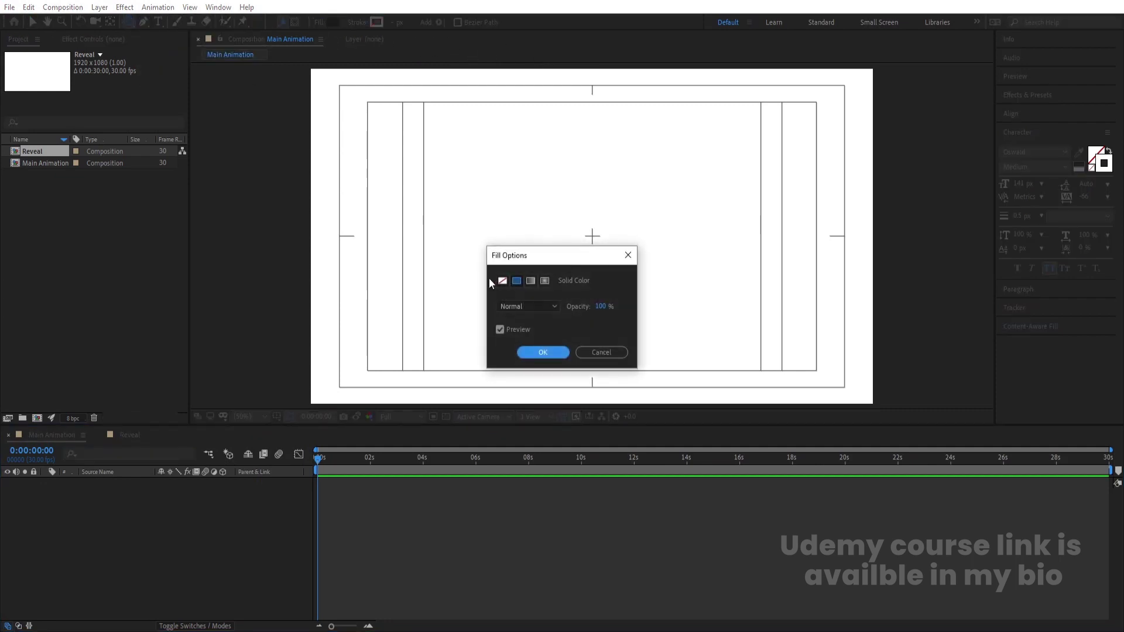
click(503, 281)
click(543, 351)
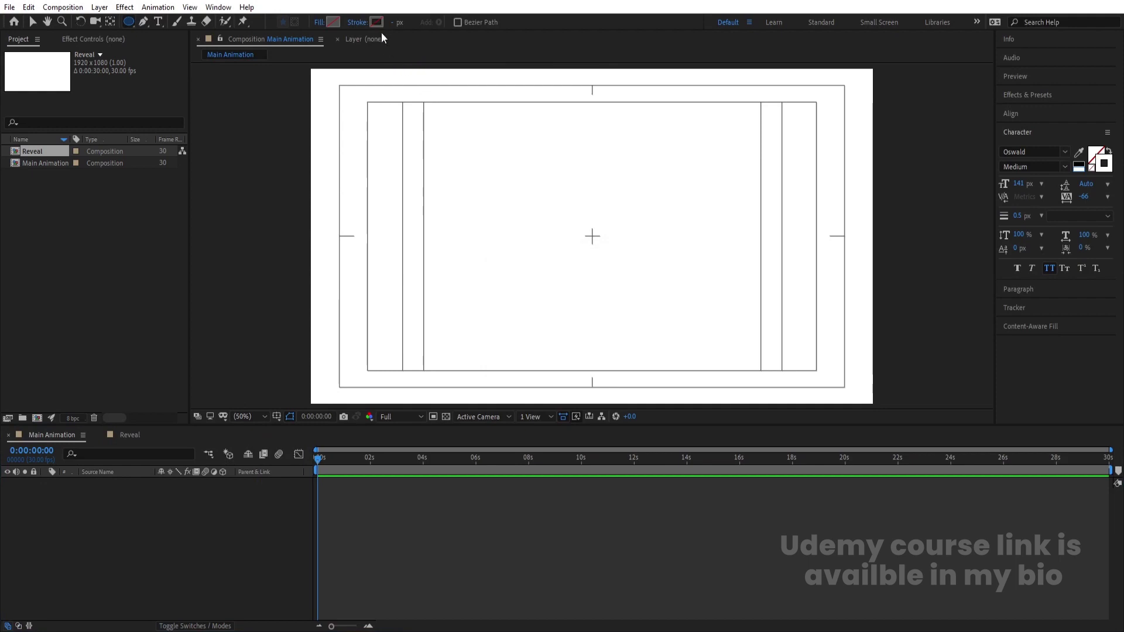
click(376, 22)
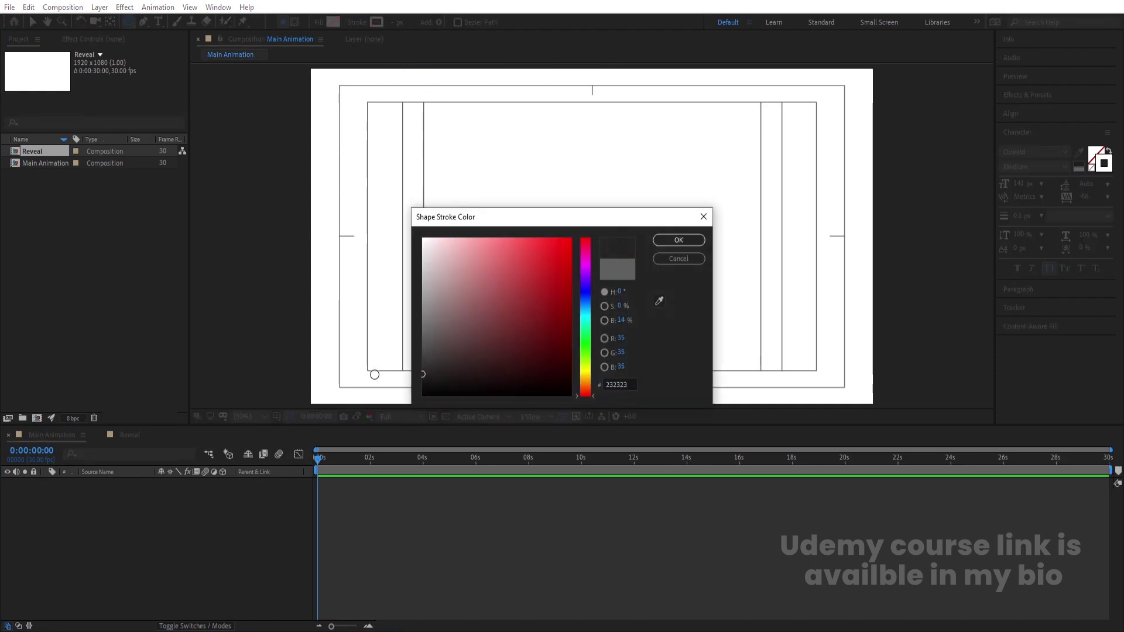
click(661, 242)
Step: Draw a circle, centre its anchor point, and align it to the comp centre
mouse_move(492, 171)
mouse_down()
mouse_move(568, 246)
mouse_move(628, 275)
mouse_up()
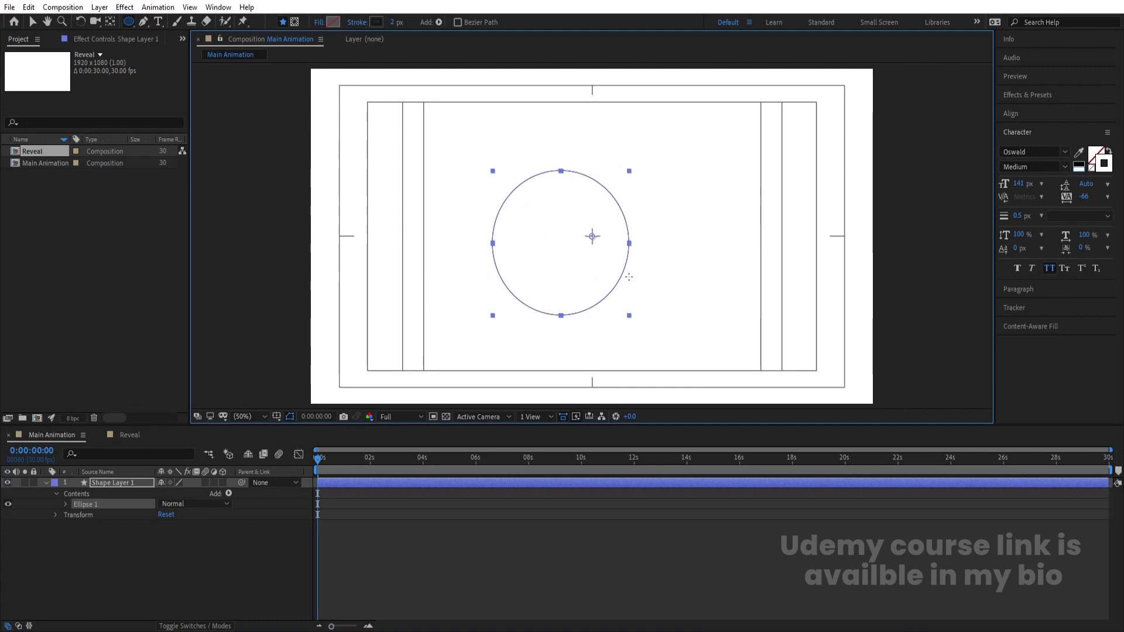
click(184, 542)
click(118, 484)
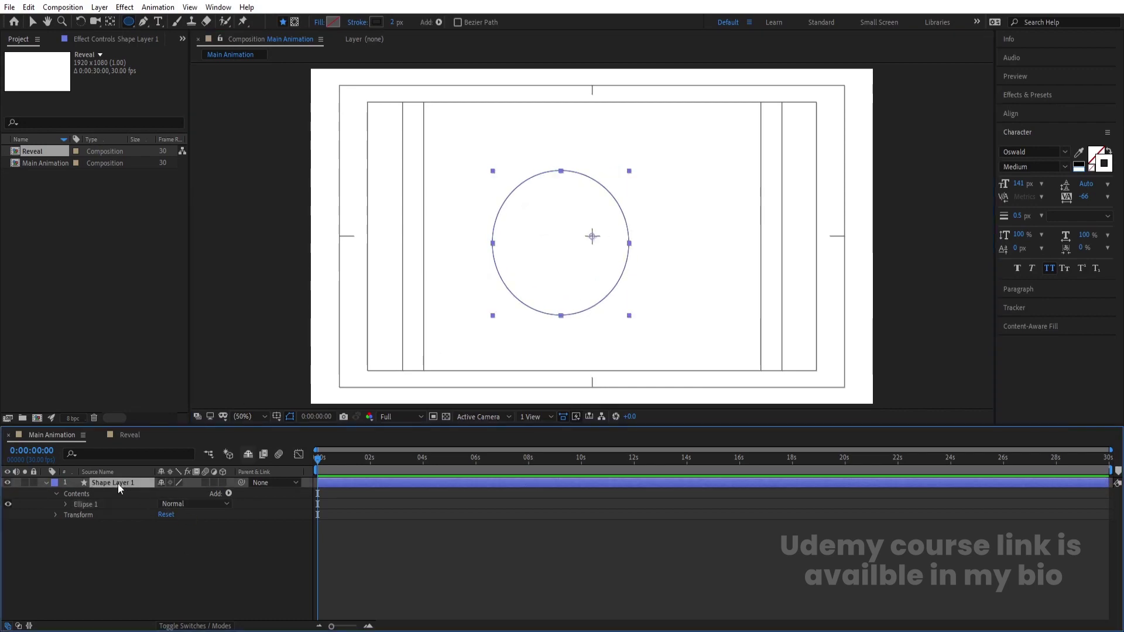
key(ctrl+alt+Home)
click(1011, 114)
click(1026, 146)
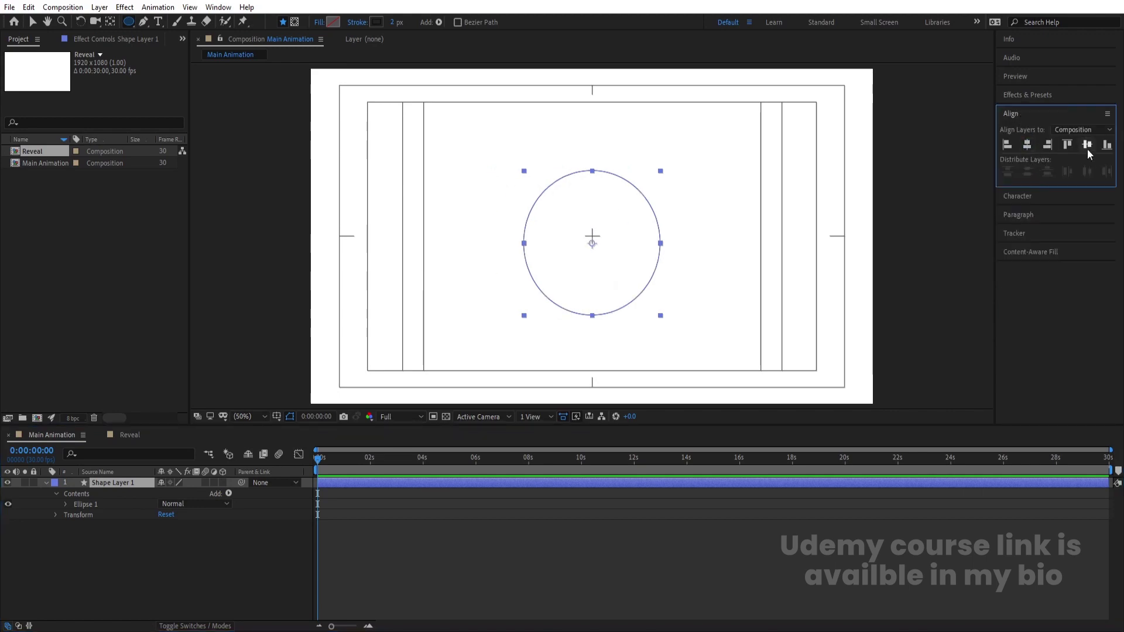
click(1087, 145)
Step: Set the circle's stroke width to 30 px
drag(393, 22, 402, 34)
click(396, 24)
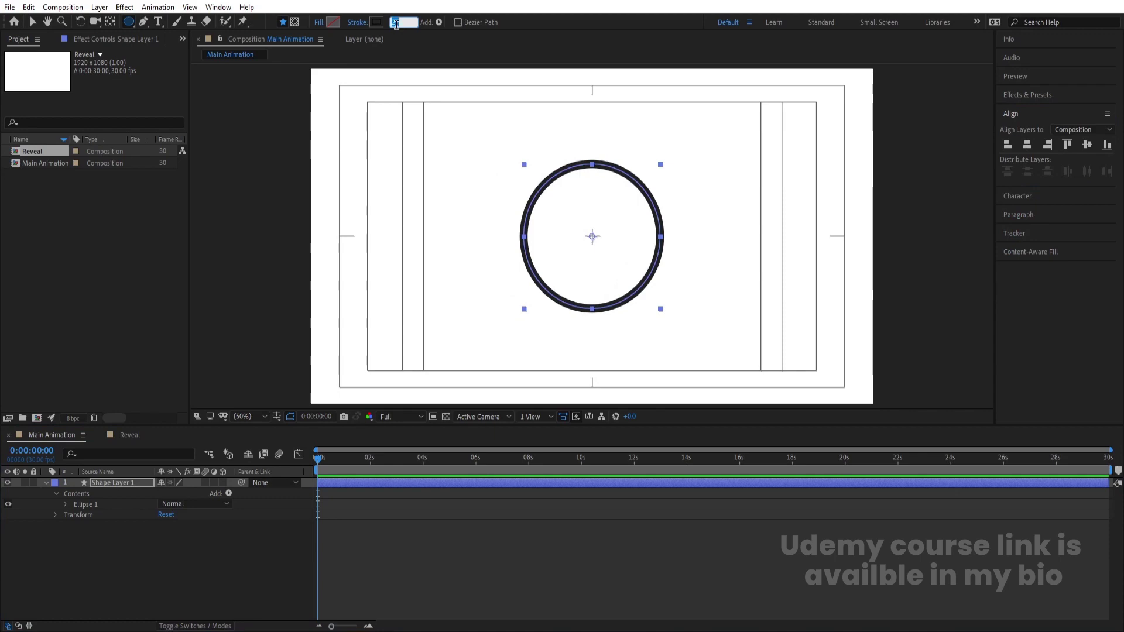
text(30)
click(166, 533)
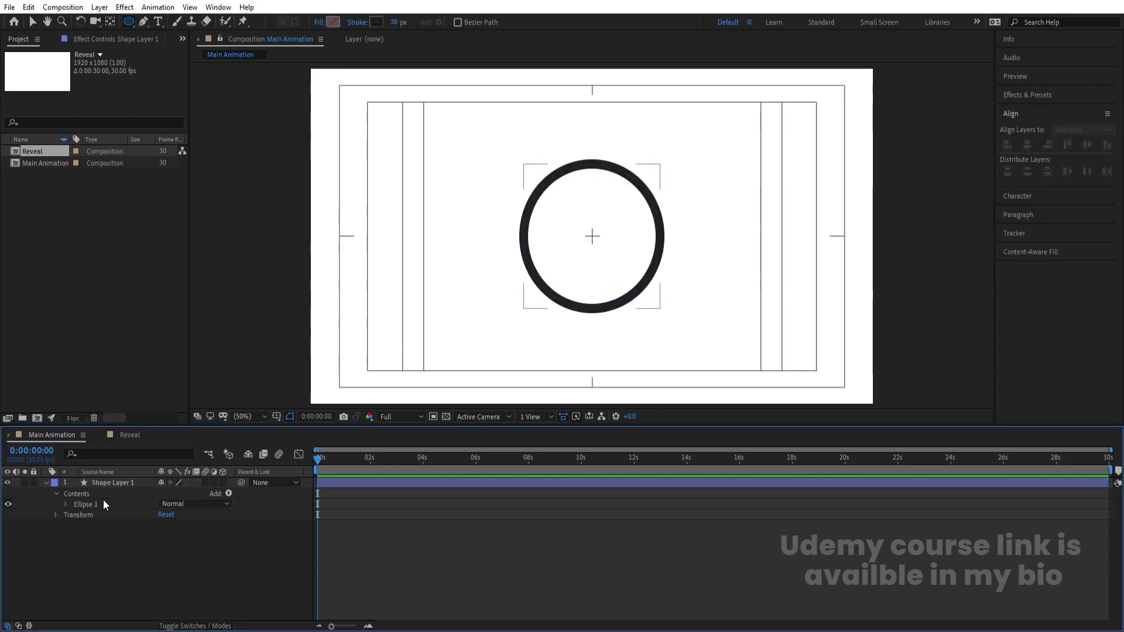
click(113, 485)
click(228, 494)
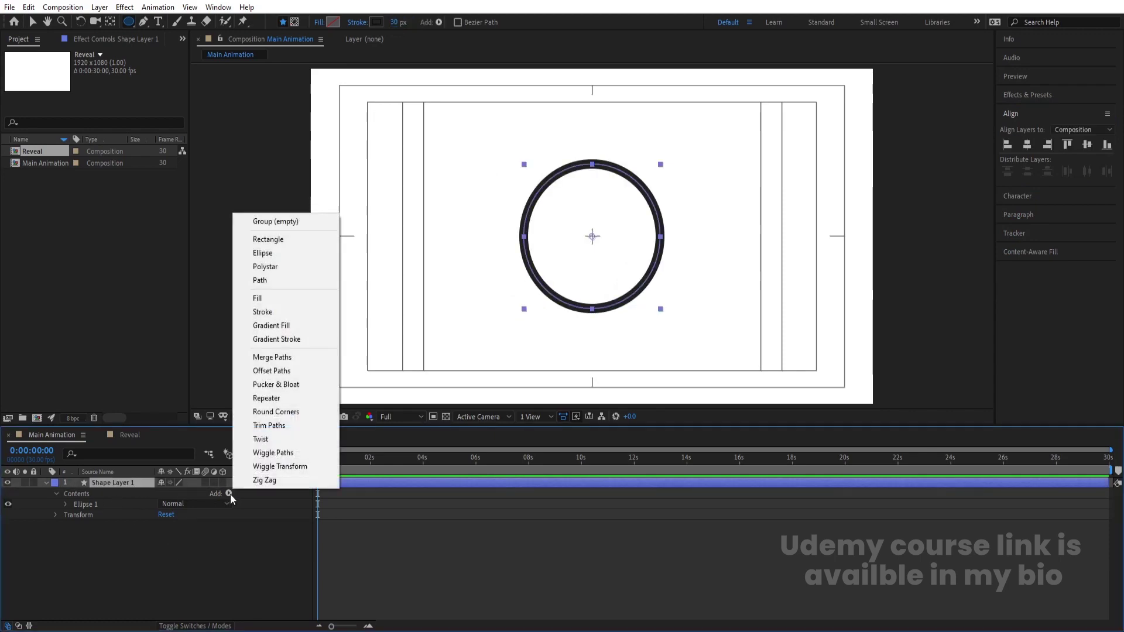
Step: Add Trim Paths to the circle and keyframe Start and End at 0% at 0:00
click(265, 428)
click(65, 515)
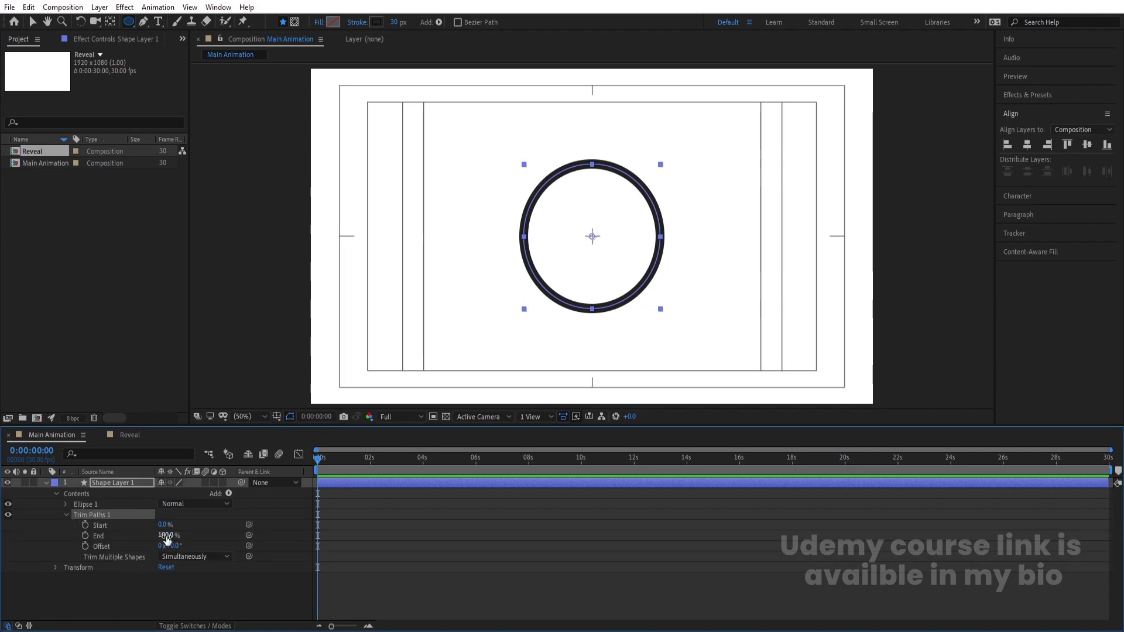
drag(166, 535, 88, 544)
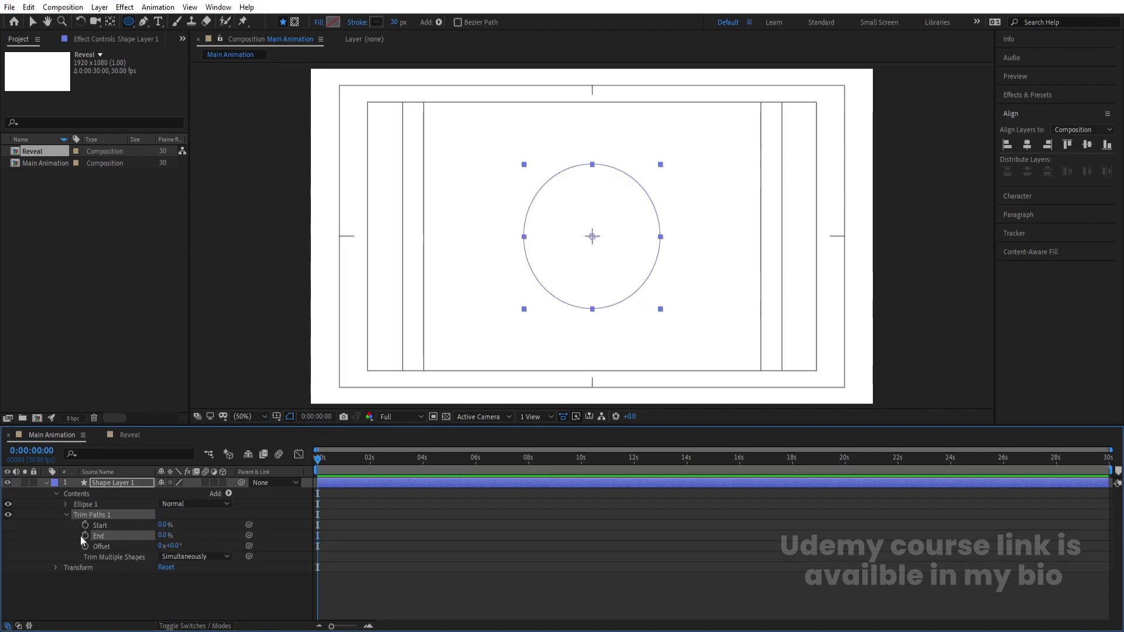
click(85, 536)
click(85, 525)
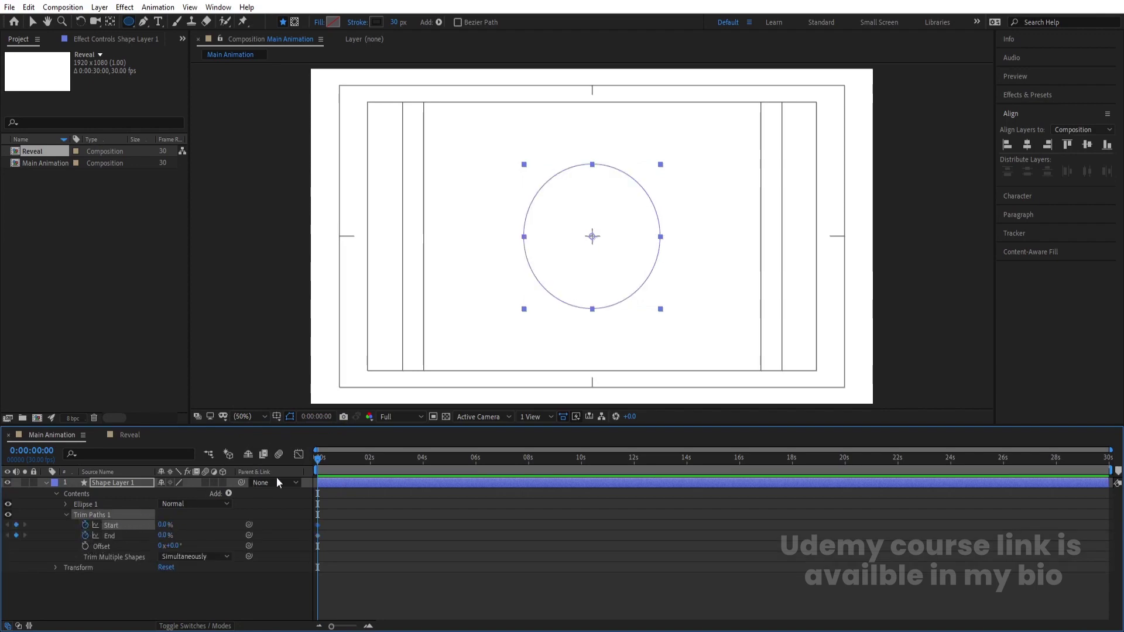
key(=)
key(equal)
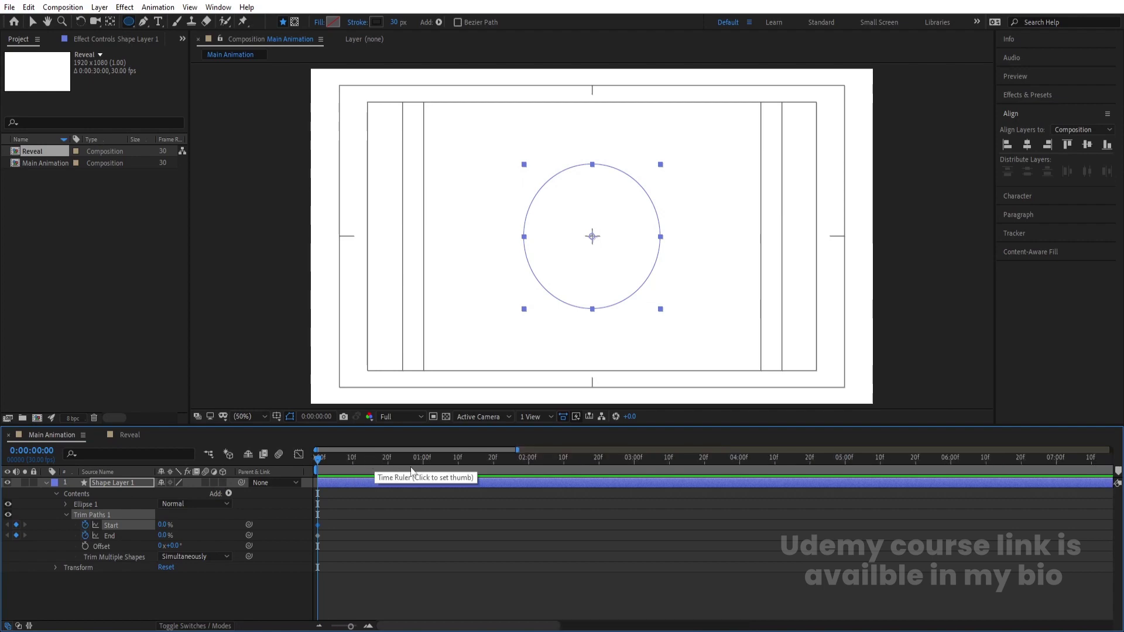
Step: At 1:10 set End and Start to 100%, then view the keyframes in the Graph Editor
click(457, 458)
click(163, 535)
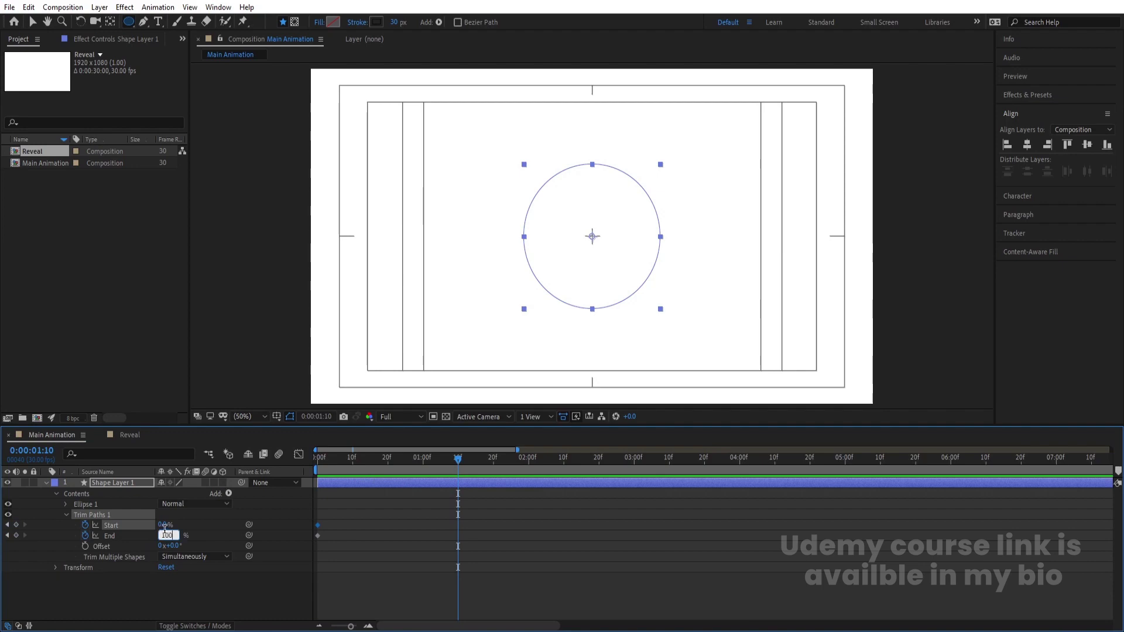
text(100)
click(163, 525)
click(493, 581)
drag(493, 580, 276, 486)
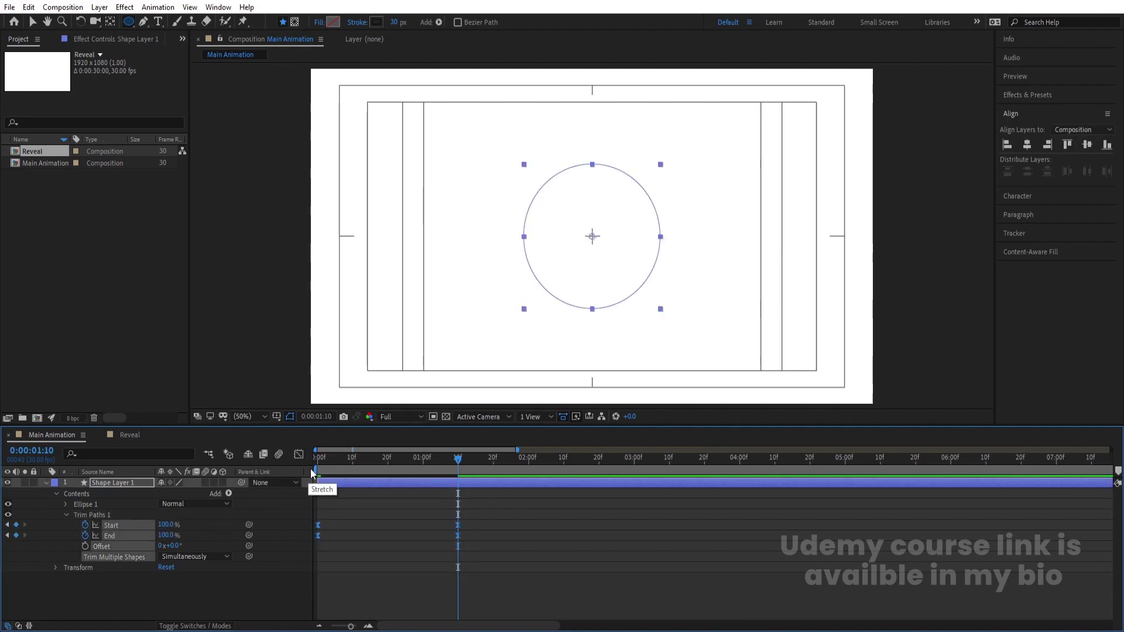
click(299, 454)
drag(530, 486, 317, 596)
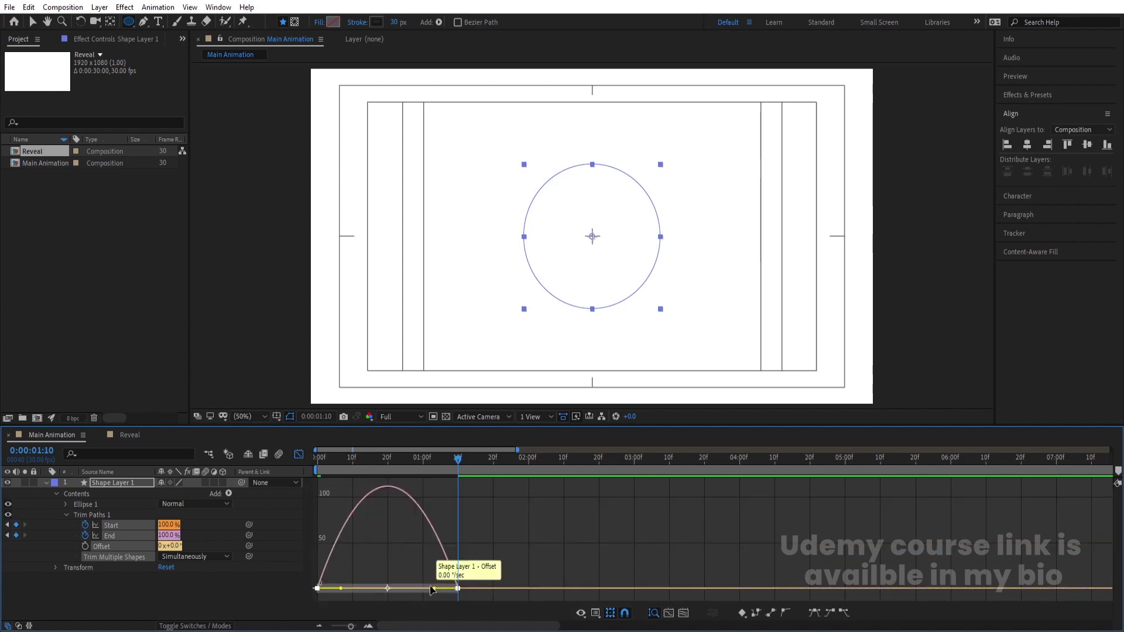
Step: Give the Trim Paths keyframes a strong ease in the Graph Editor and preview
drag(438, 588, 371, 589)
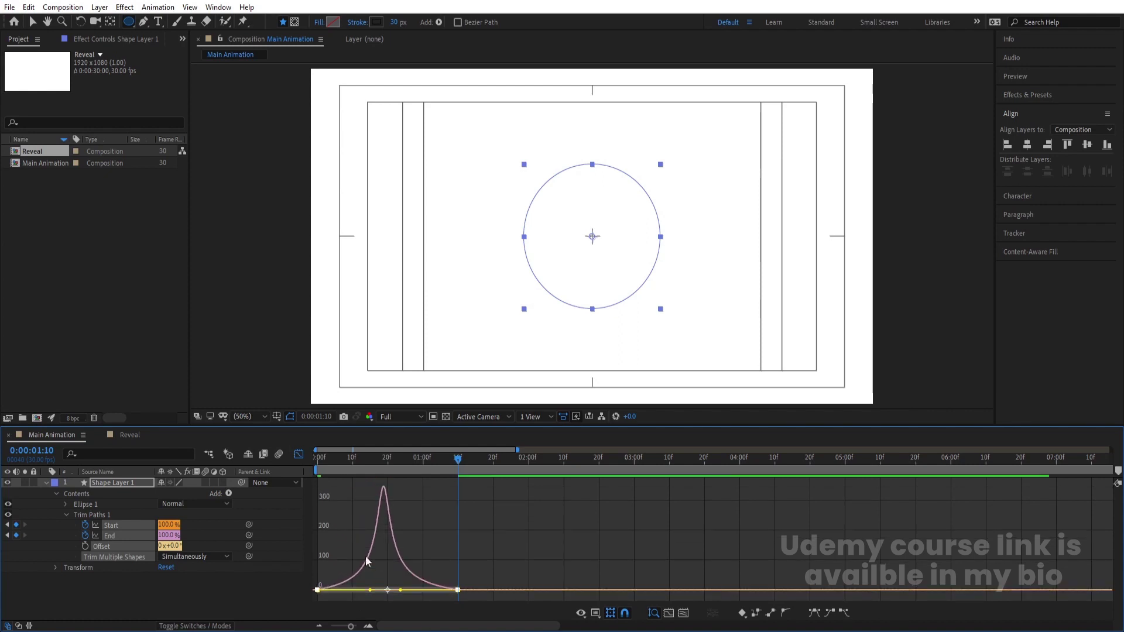
drag(336, 462, 314, 459)
click(299, 455)
key(space)
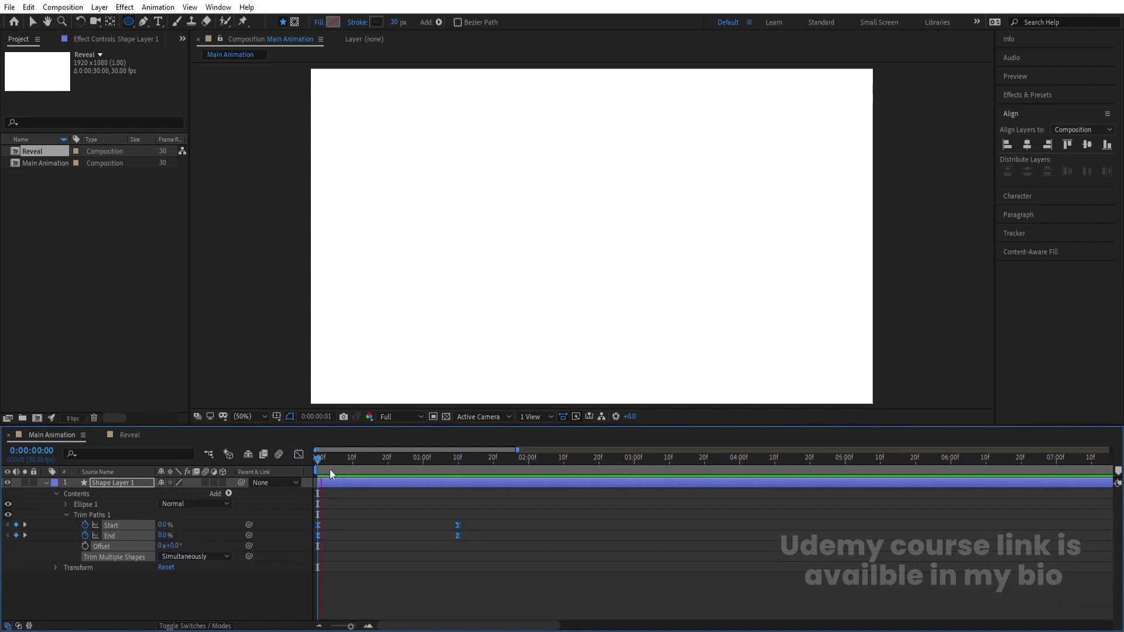
key(space)
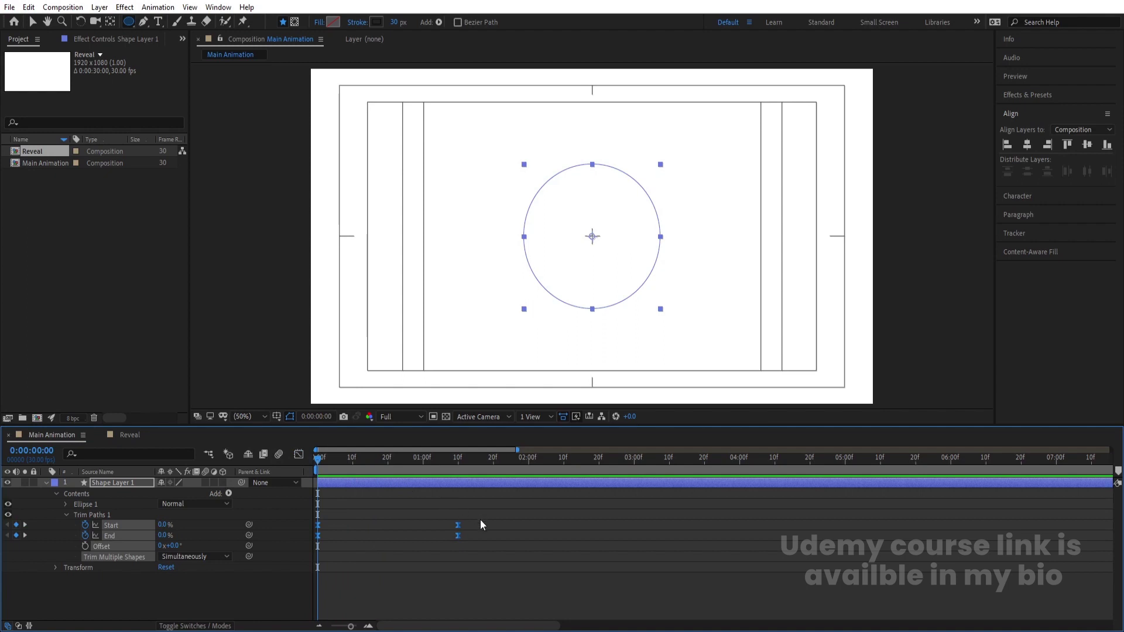
Step: Shift the Start keyframes about 9 frames later so Start trails End
drag(477, 528, 353, 533)
key(space)
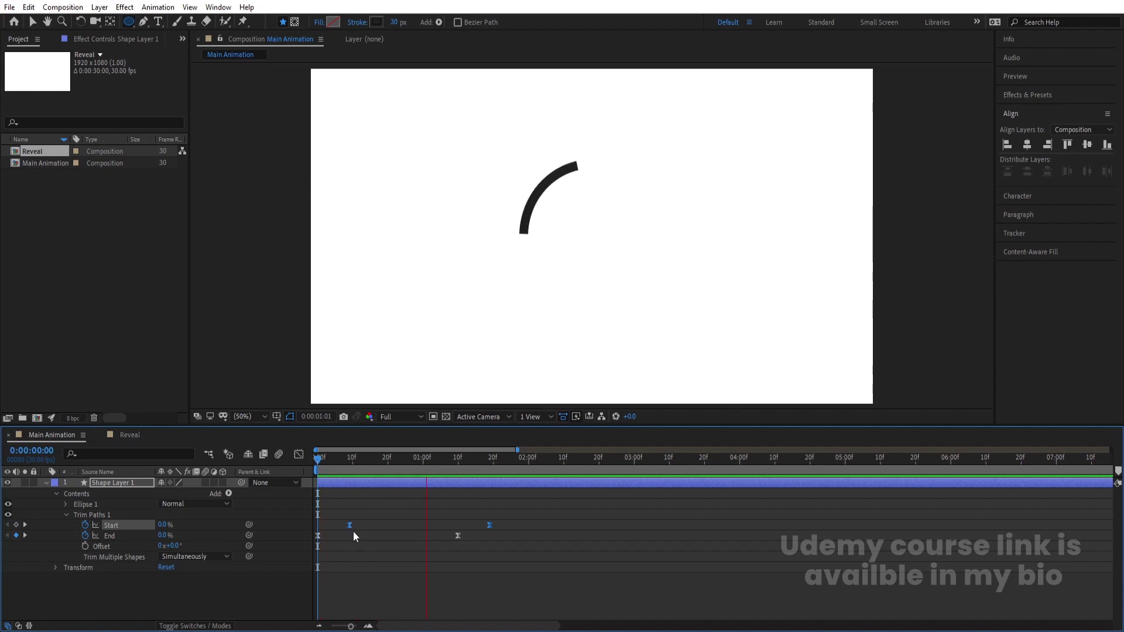
click(431, 482)
mouse_move(417, 514)
mouse_down()
mouse_move(523, 553)
mouse_move(431, 529)
mouse_up()
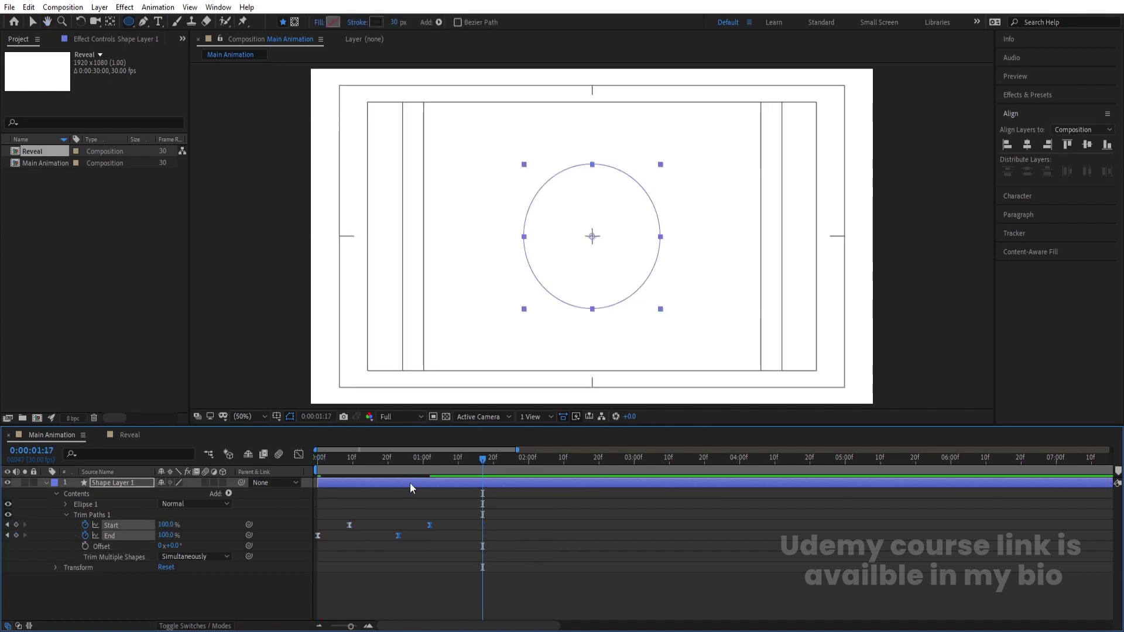
Step: Pull the last Start and End keyframes earlier and preview the tighter arc
key(Home)
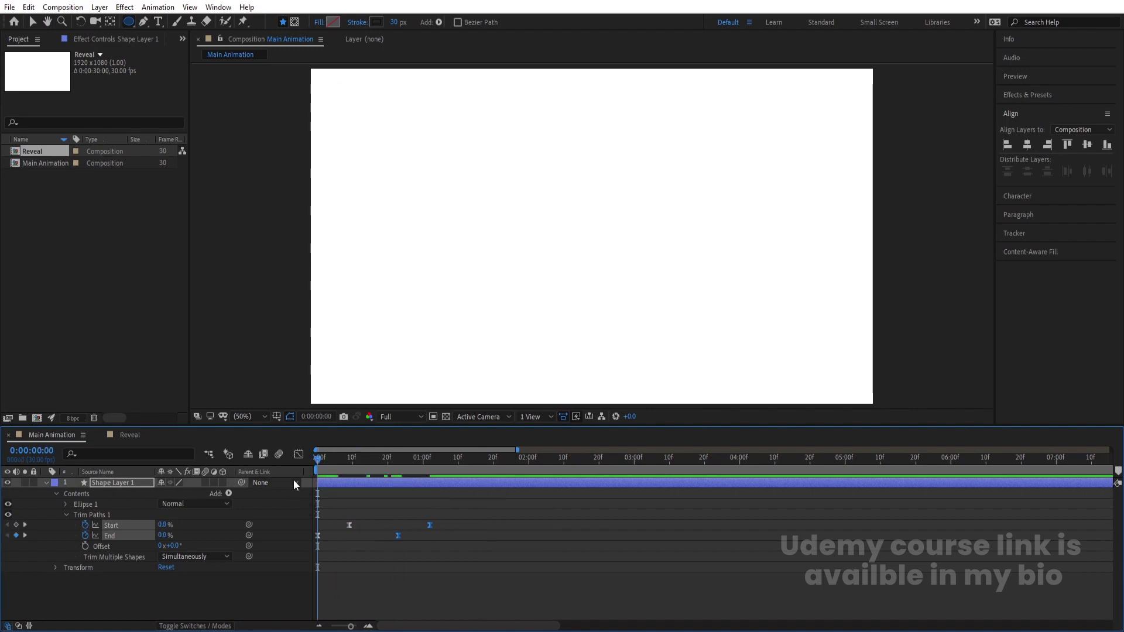
key(space)
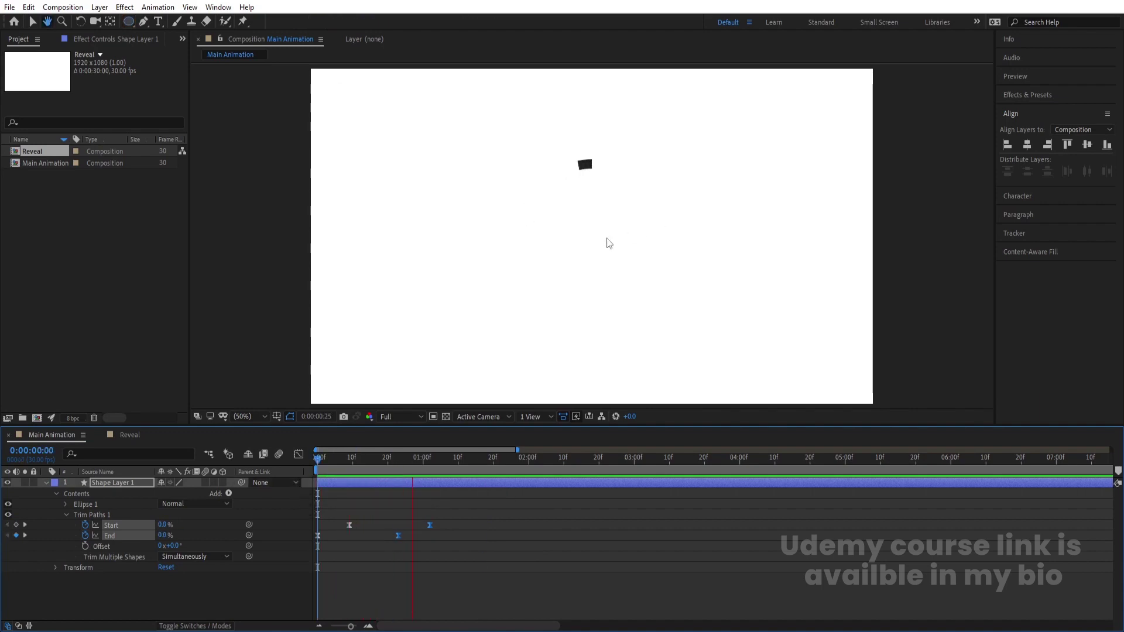
key(space)
Step: Keyframe Trim Paths Offset from 0° at 0:00 to 180° at 1:02
key(Home)
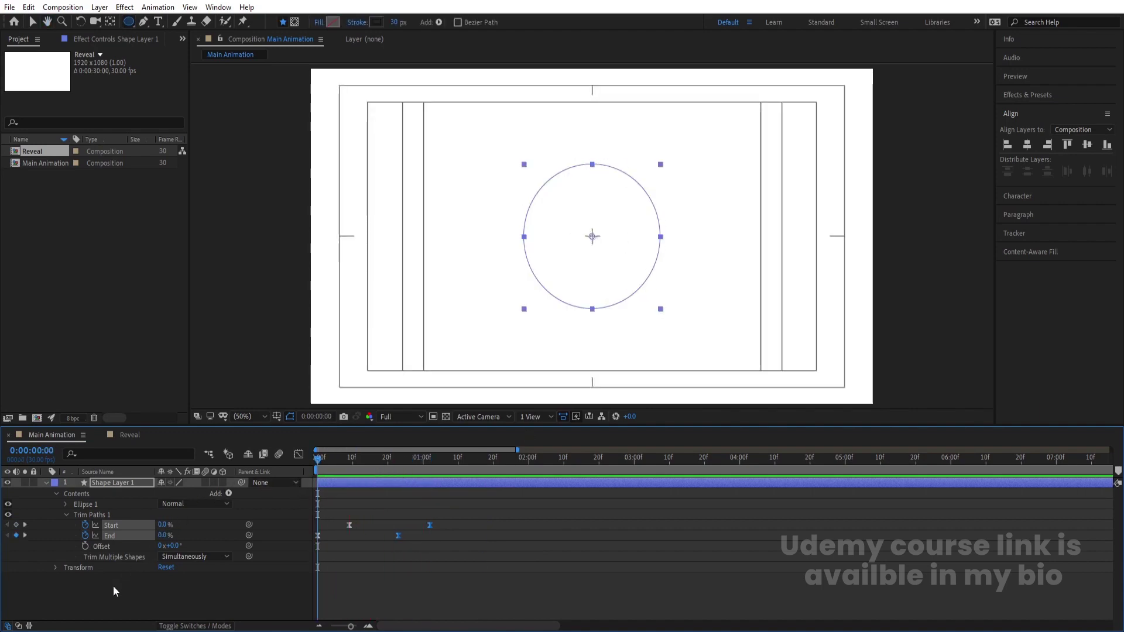
click(113, 585)
click(85, 546)
key(k)
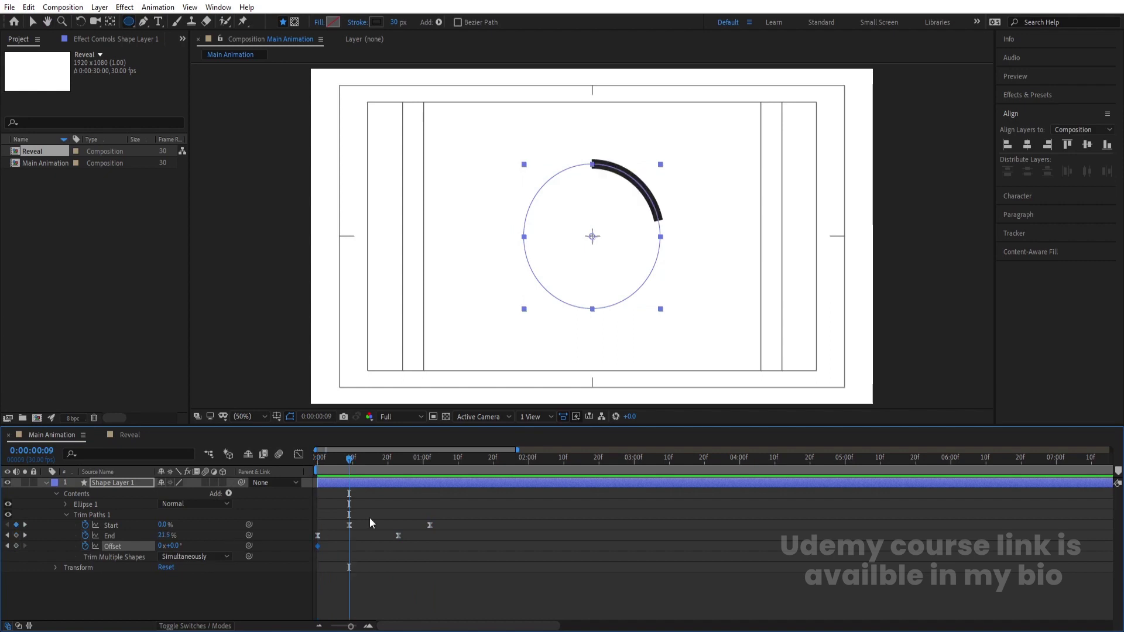
key(k)
key(k)
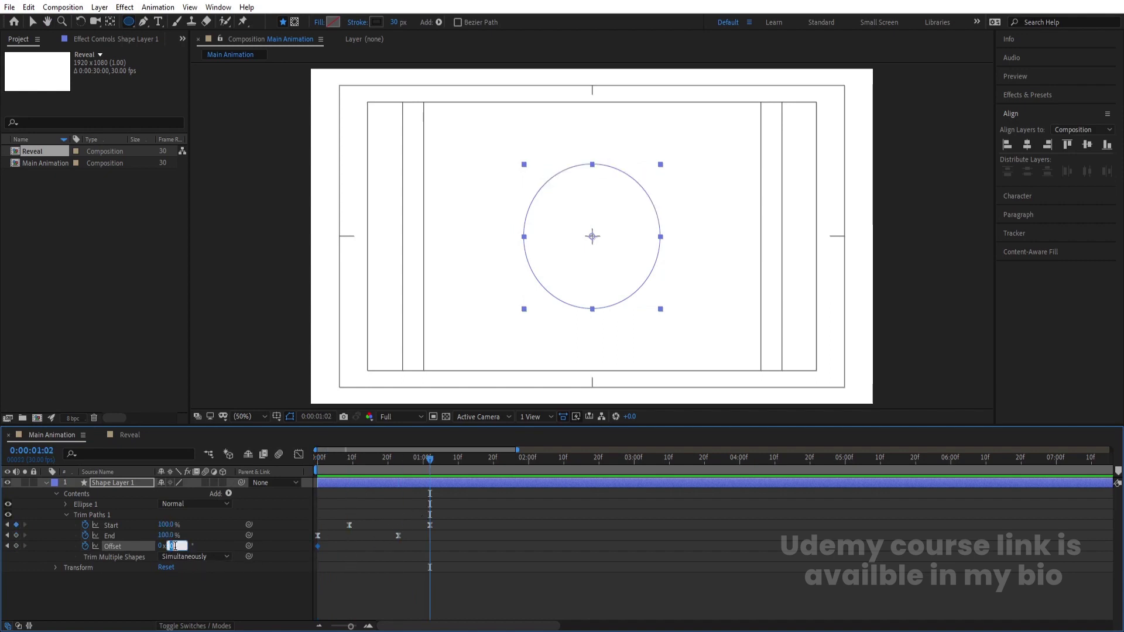
key(space)
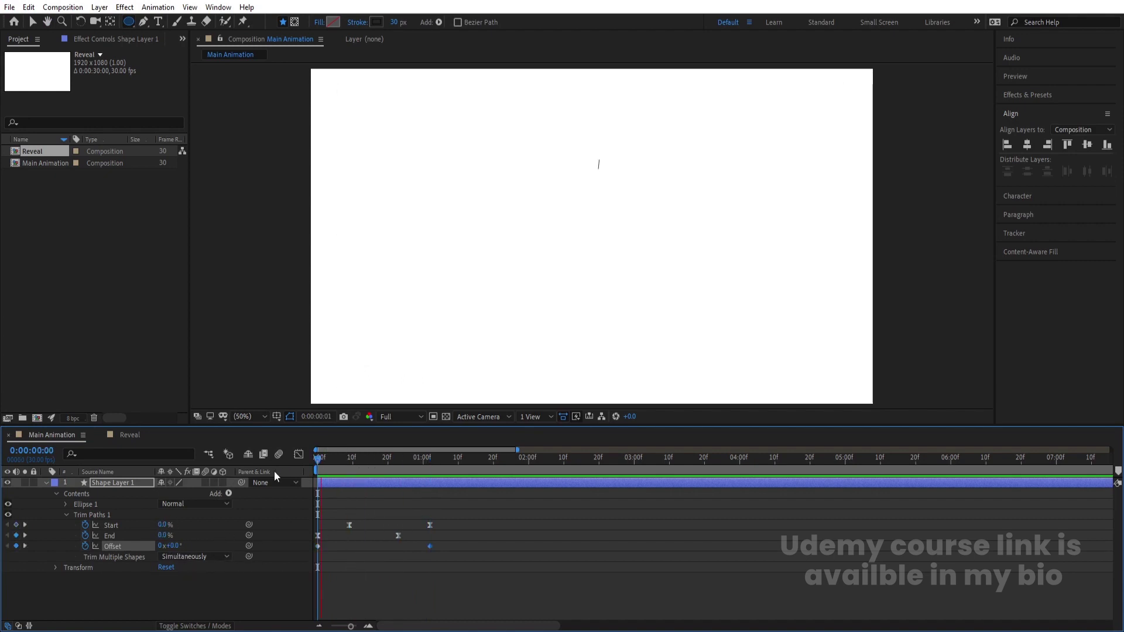
key(space)
click(372, 498)
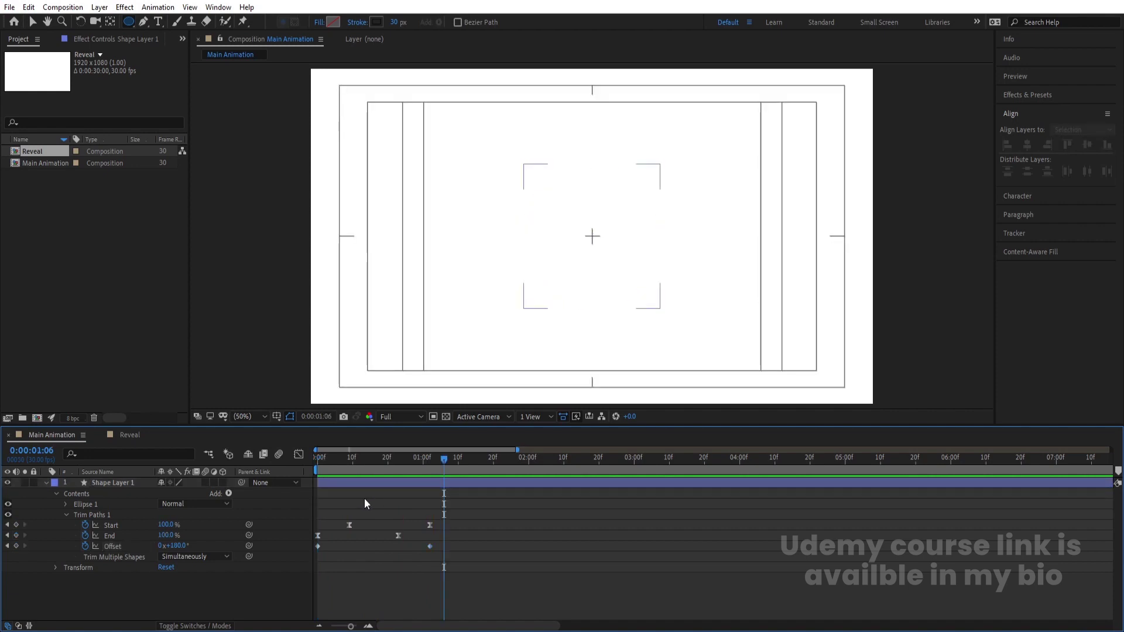
key(u)
click(121, 486)
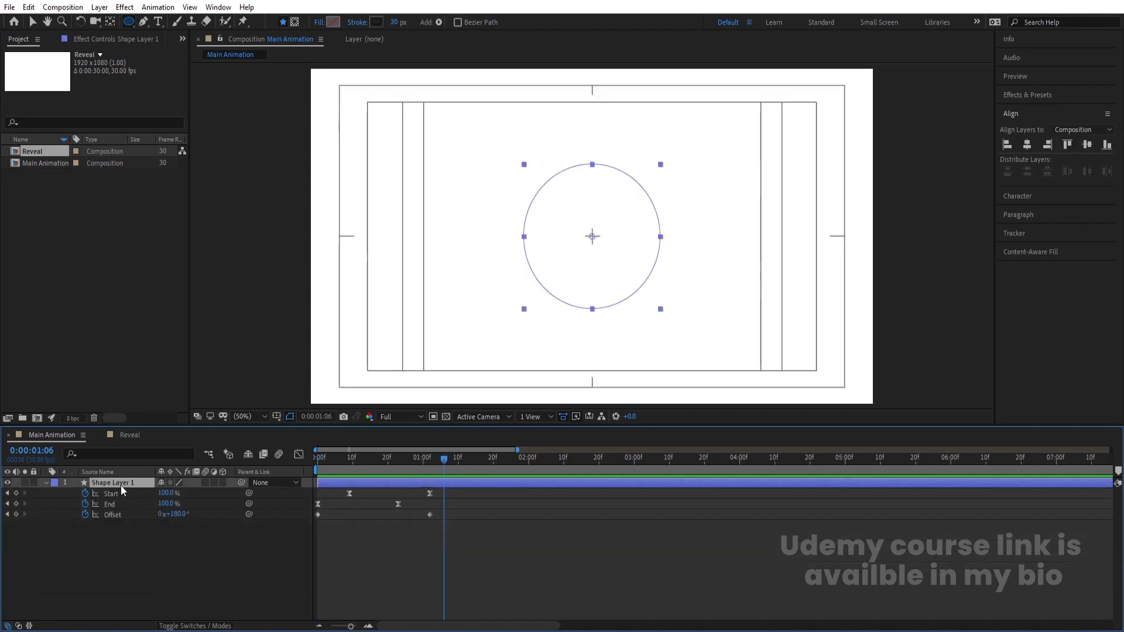
Step: Duplicate the arc layer as Shape Layer 2 and set its Offset to -180° at 1:02
key(ctrl+d)
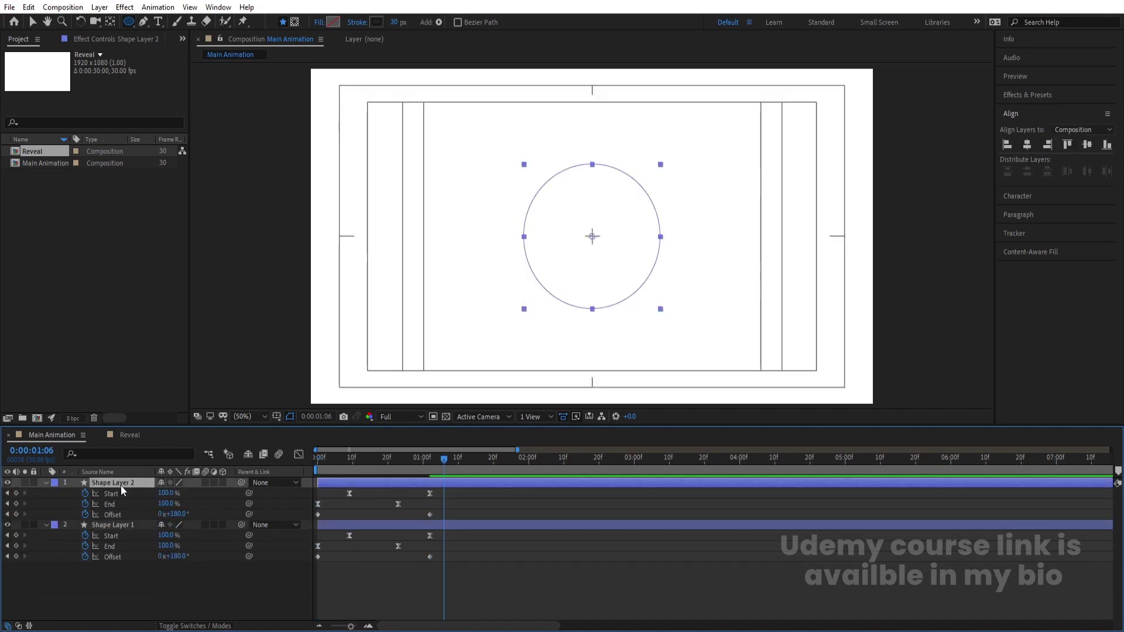
key(j)
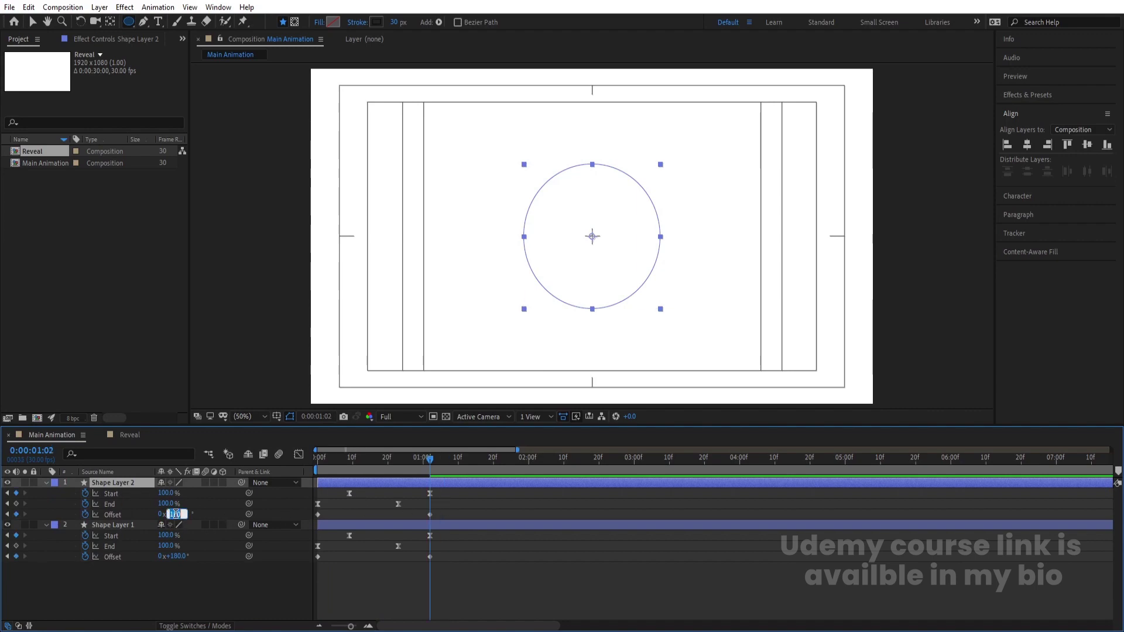
key(Return)
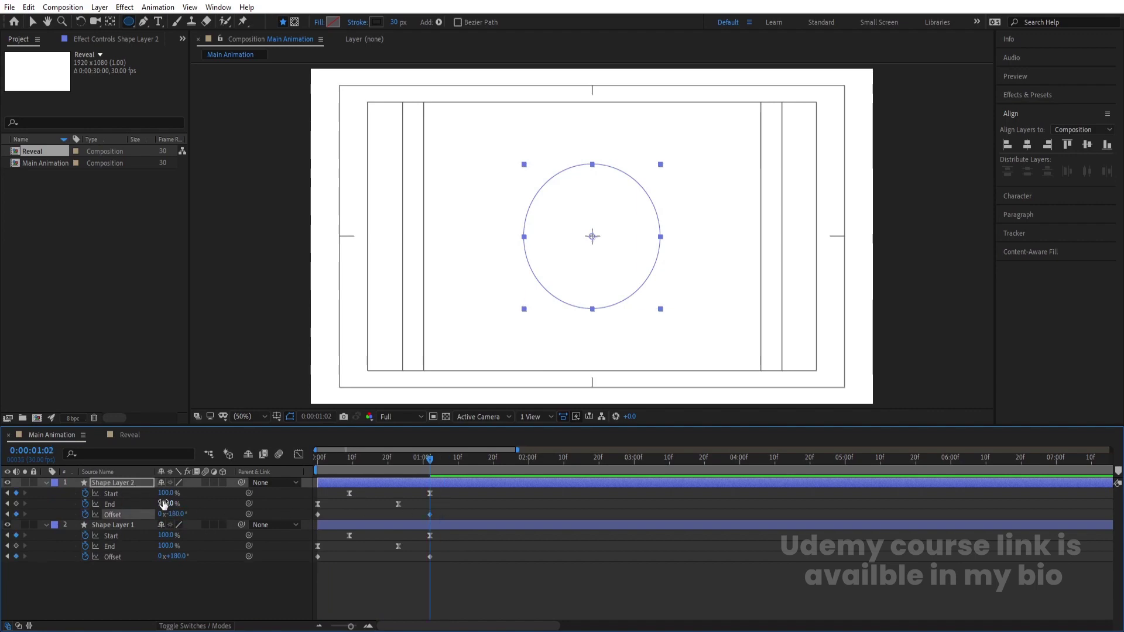
Step: Scale Shape Layer 2 to 157% and mirror it horizontally to -157%, 157%
key(s)
drag(196, 488, 206, 482)
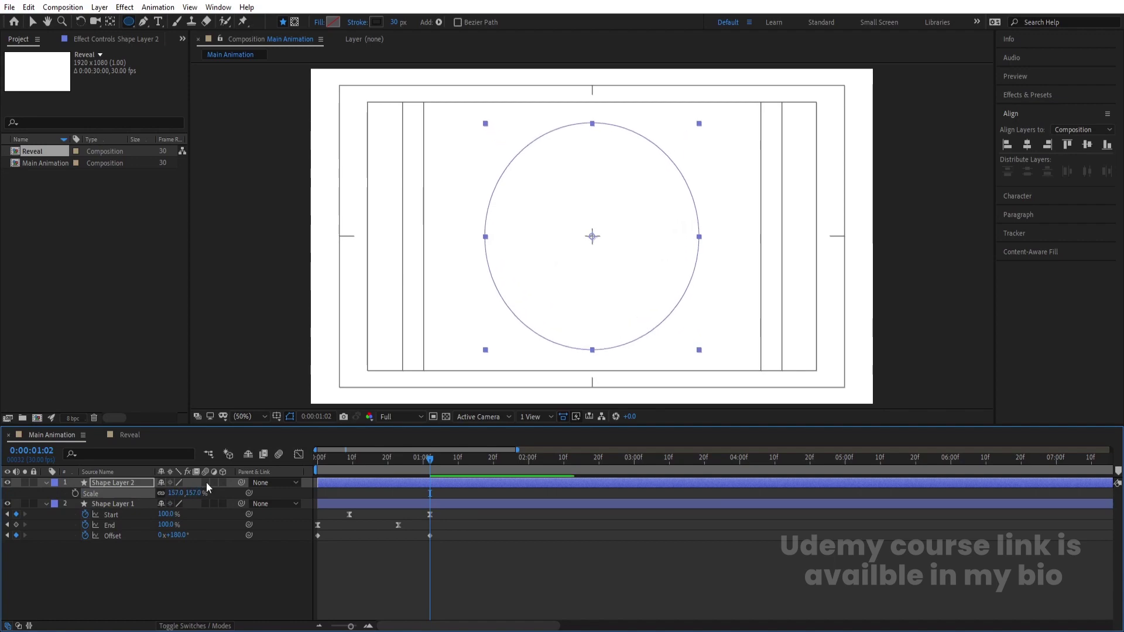
key(space)
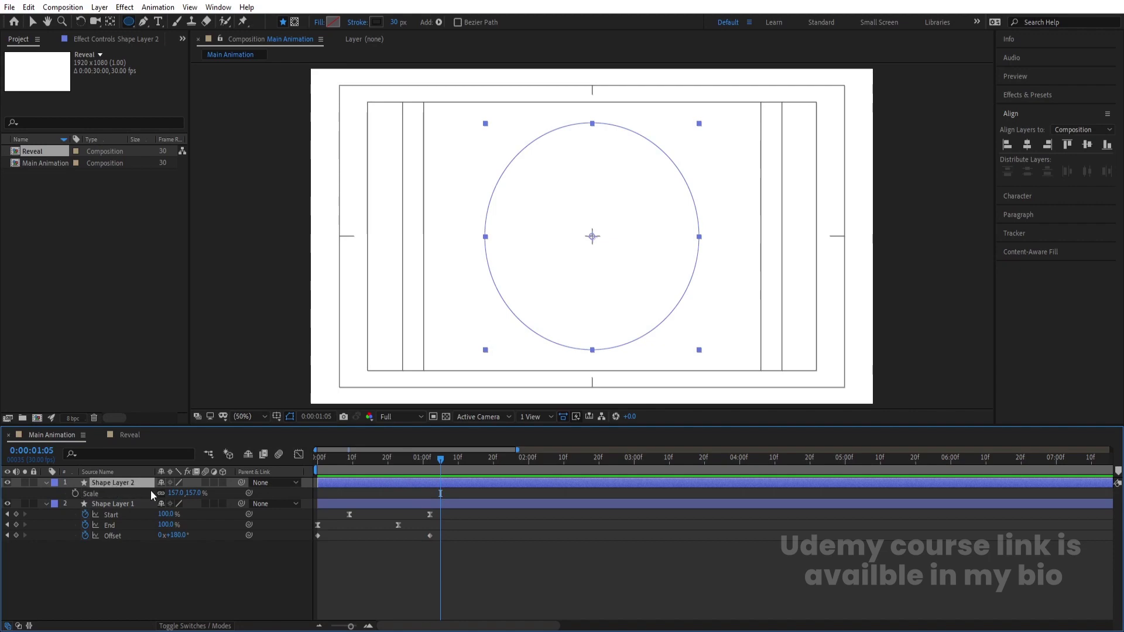
click(168, 493)
text(-)
key(Return)
key(space)
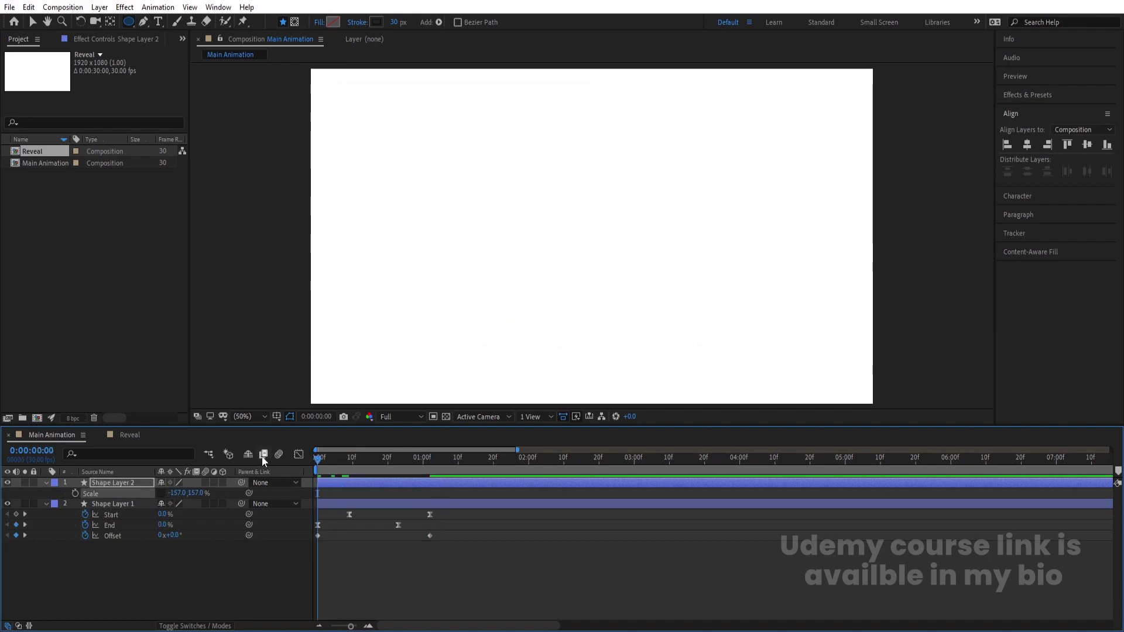
key(space)
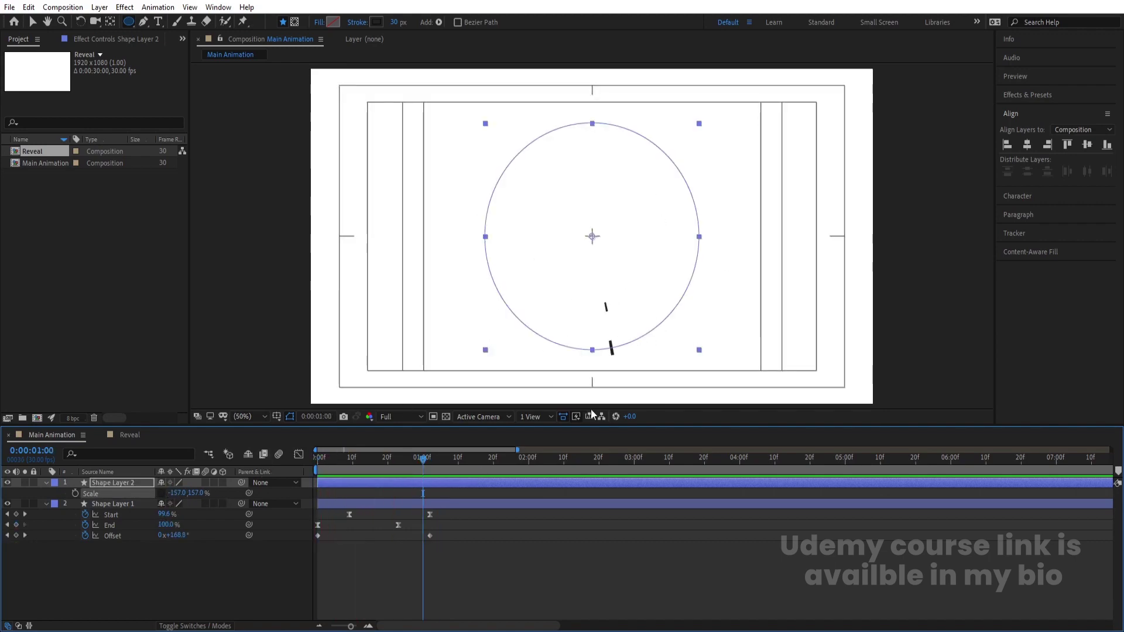
Step: Rotate Shape Layer 2 to 101° and preview the animation from the start
key(r)
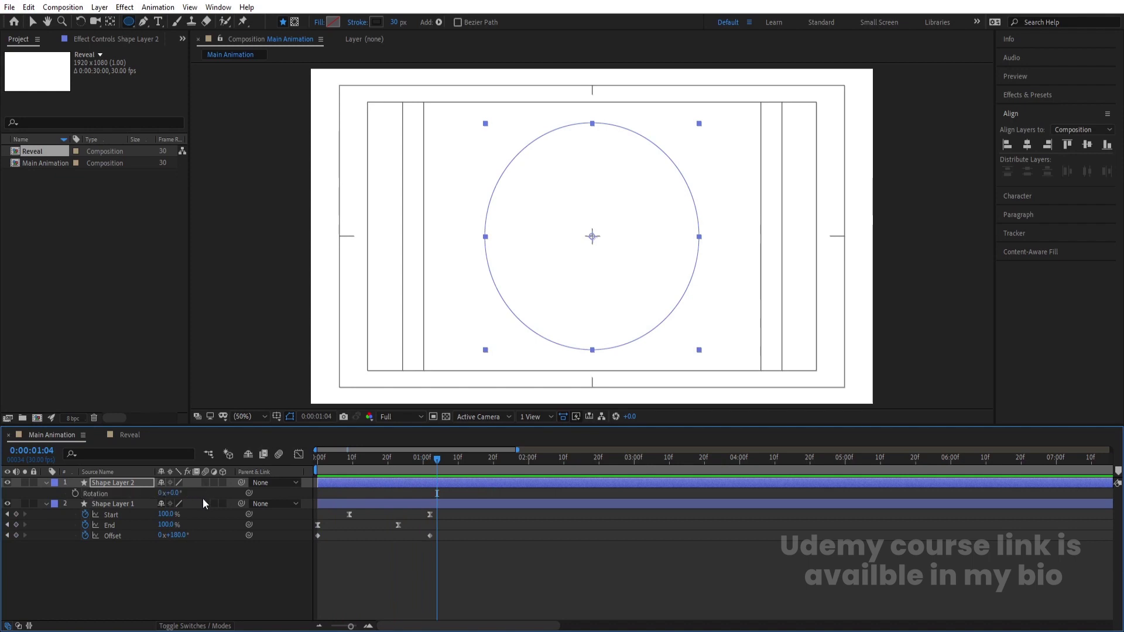
drag(176, 495, 251, 492)
drag(413, 461, 332, 476)
key(space)
key(space)
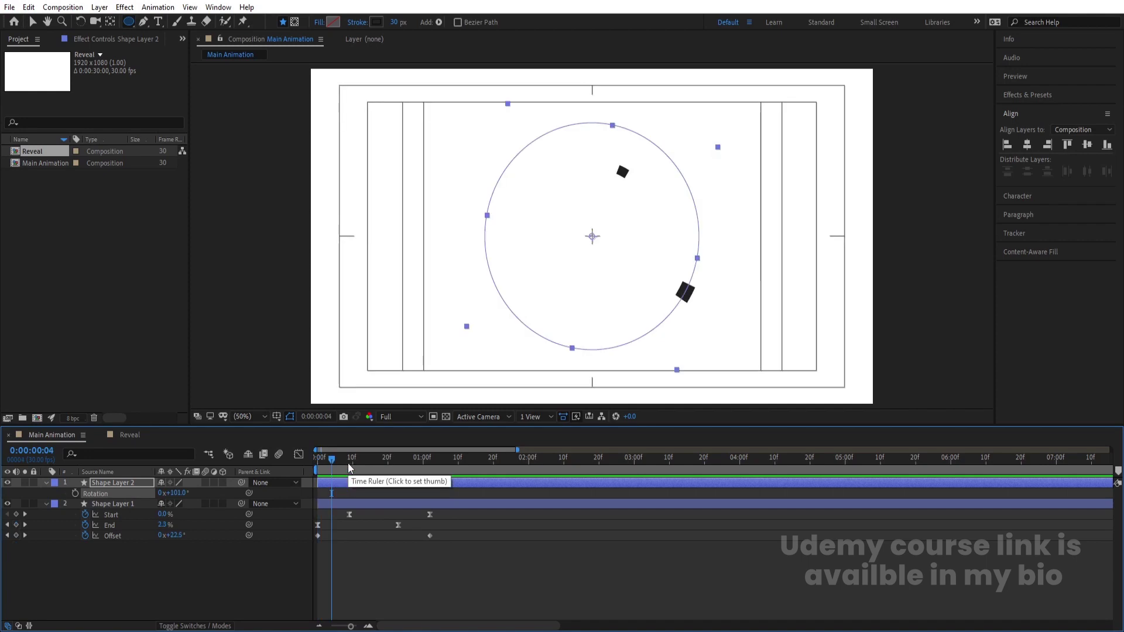
Step: Check the offset arcs at frames 5 and 10, then replay from frame 18
key(equal)
click(338, 462)
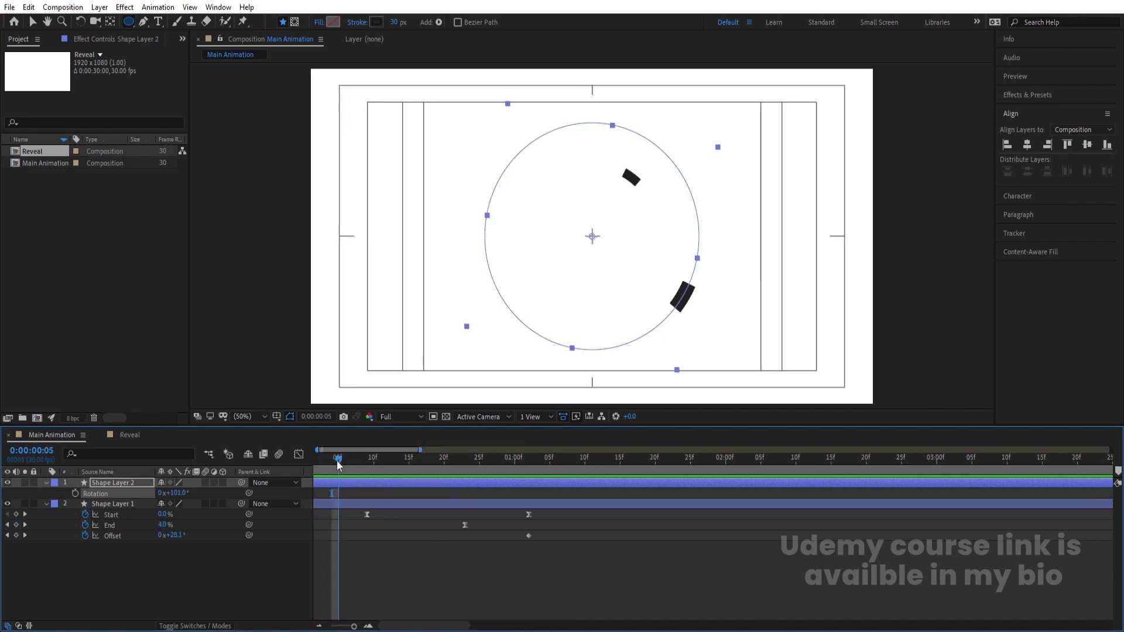
click(376, 460)
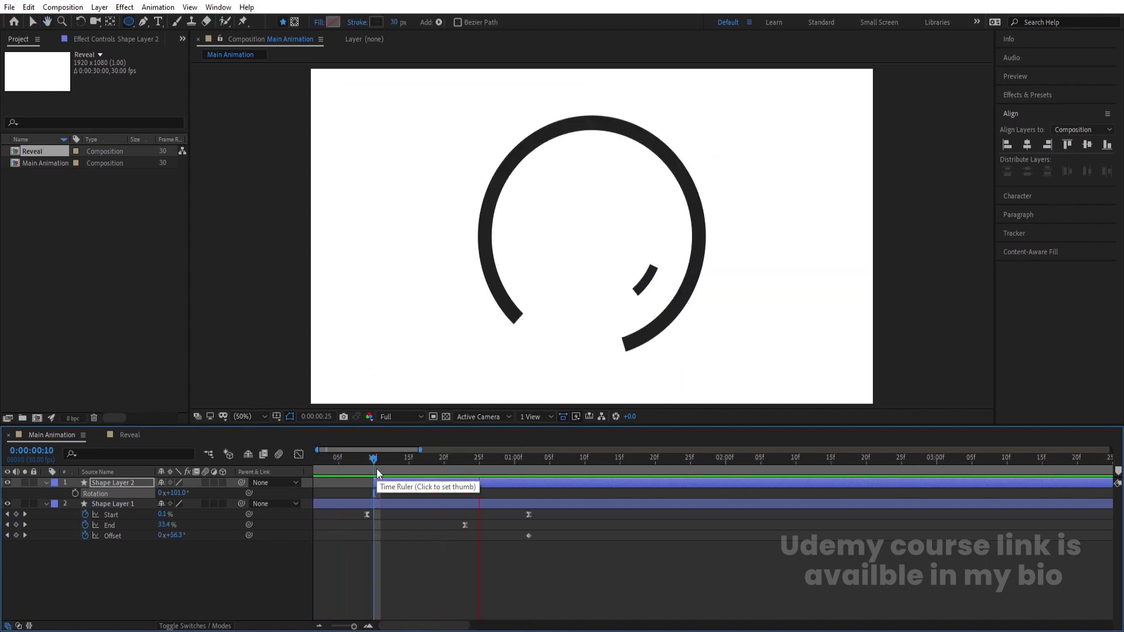
key(space)
key(minus)
key(minus)
drag(391, 463, 355, 469)
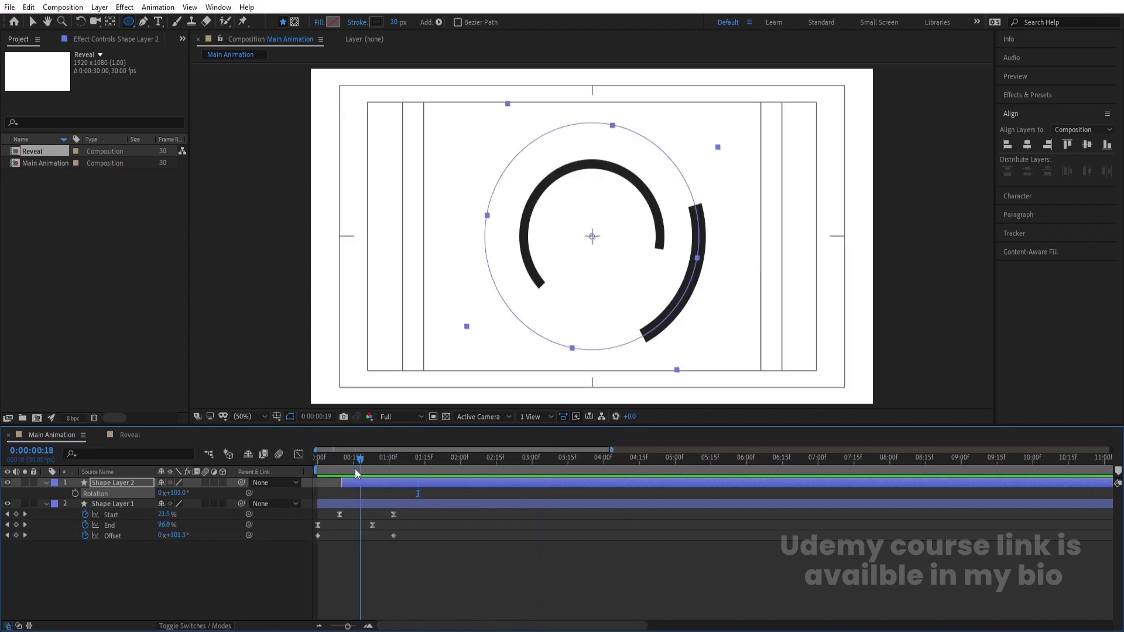
key(space)
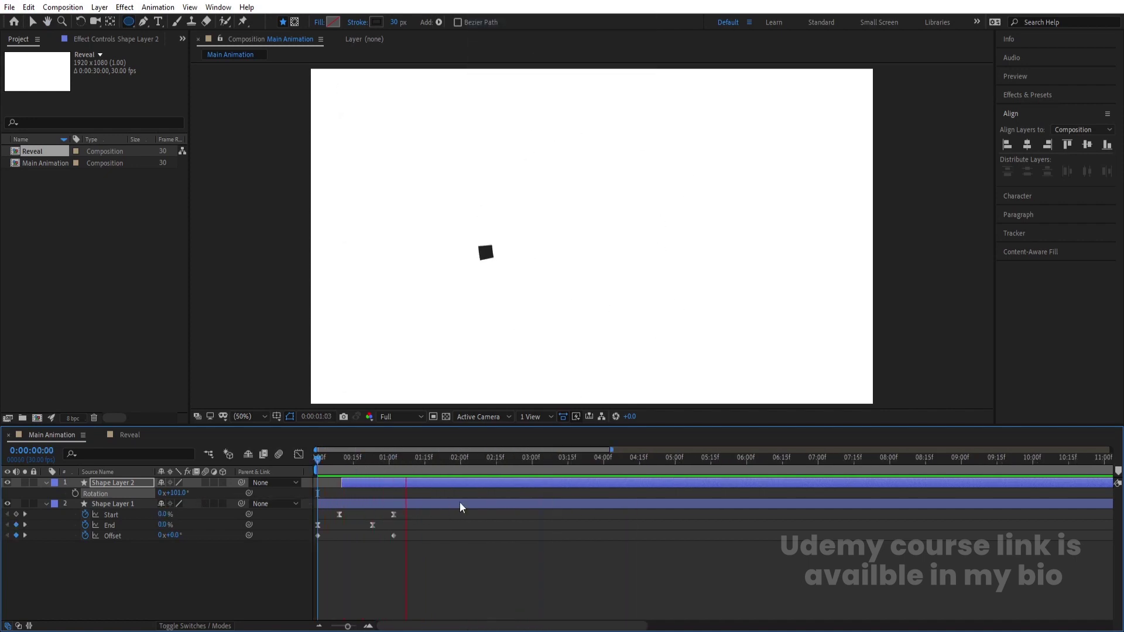
key(space)
click(153, 580)
key(ctrl+a)
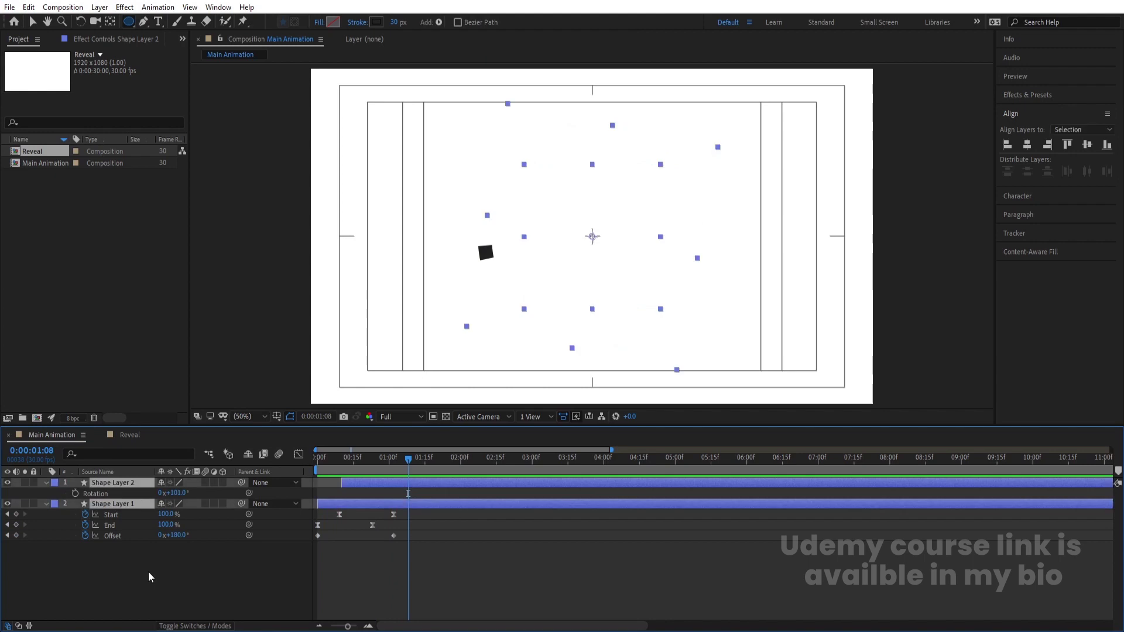
Step: Duplicate both arc layers to the top and give the copies a 20 px white stroke
key(ctrl+d)
drag(124, 518, 125, 492)
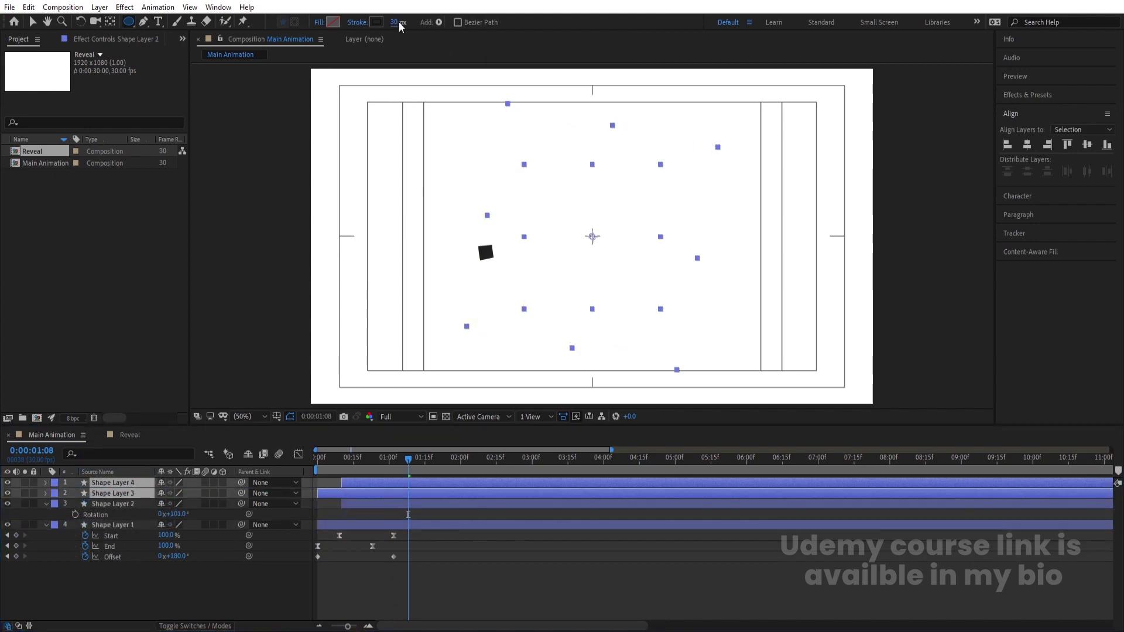
text(20)
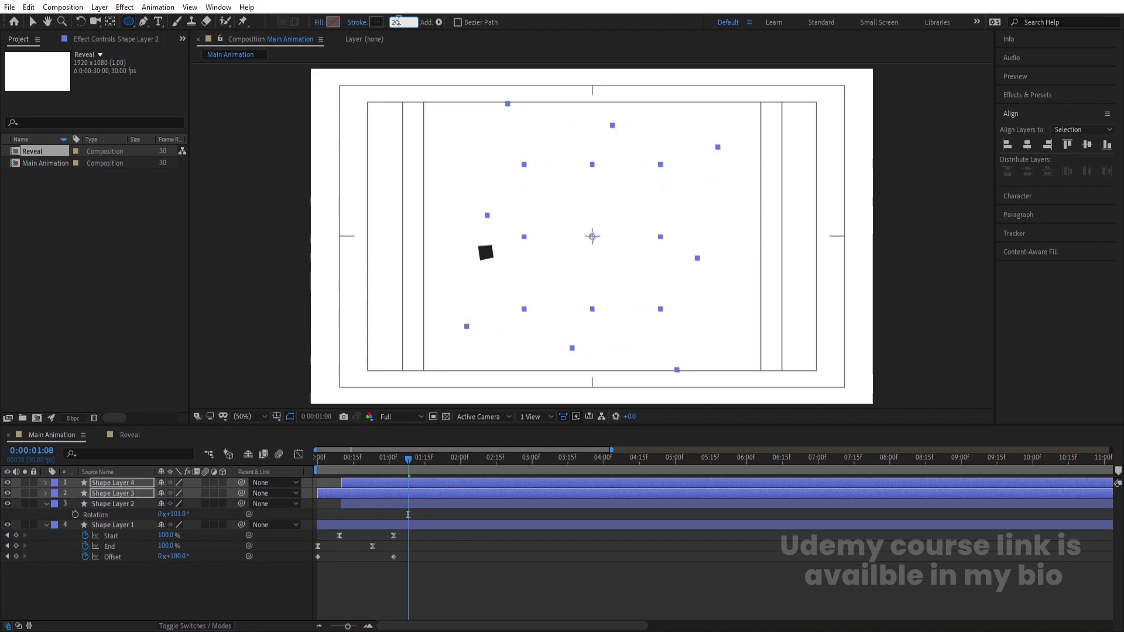
key(Return)
click(377, 22)
drag(451, 314, 420, 236)
key(Return)
Step: Start the duplicated arcs a few frames later and preview the result
drag(339, 493, 315, 464)
key(space)
key(space)
key(space)
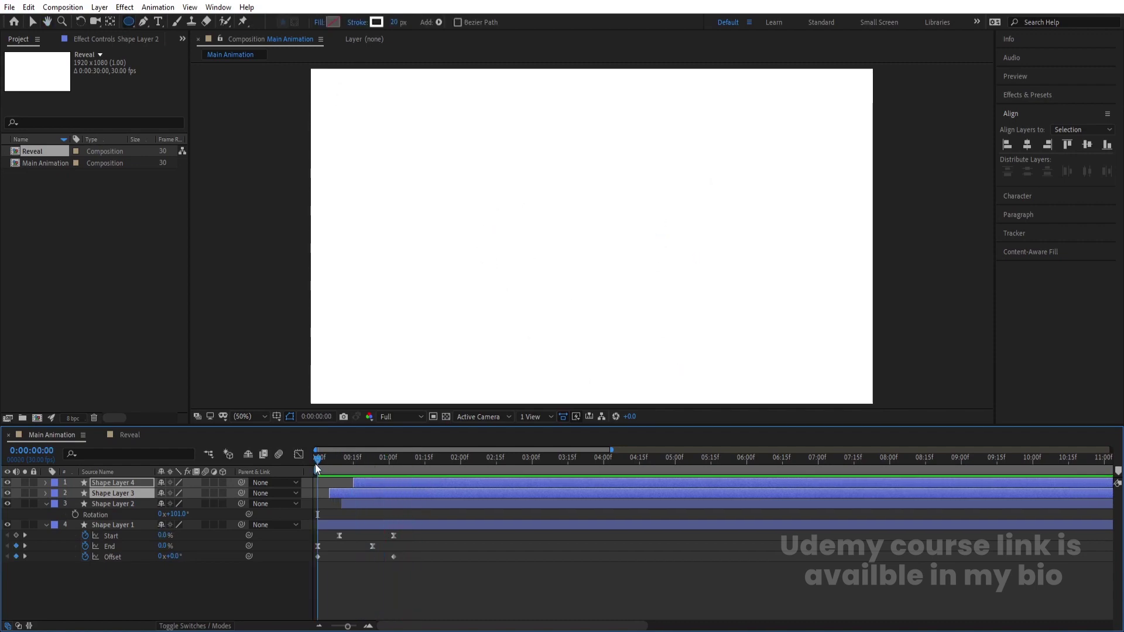
key(space)
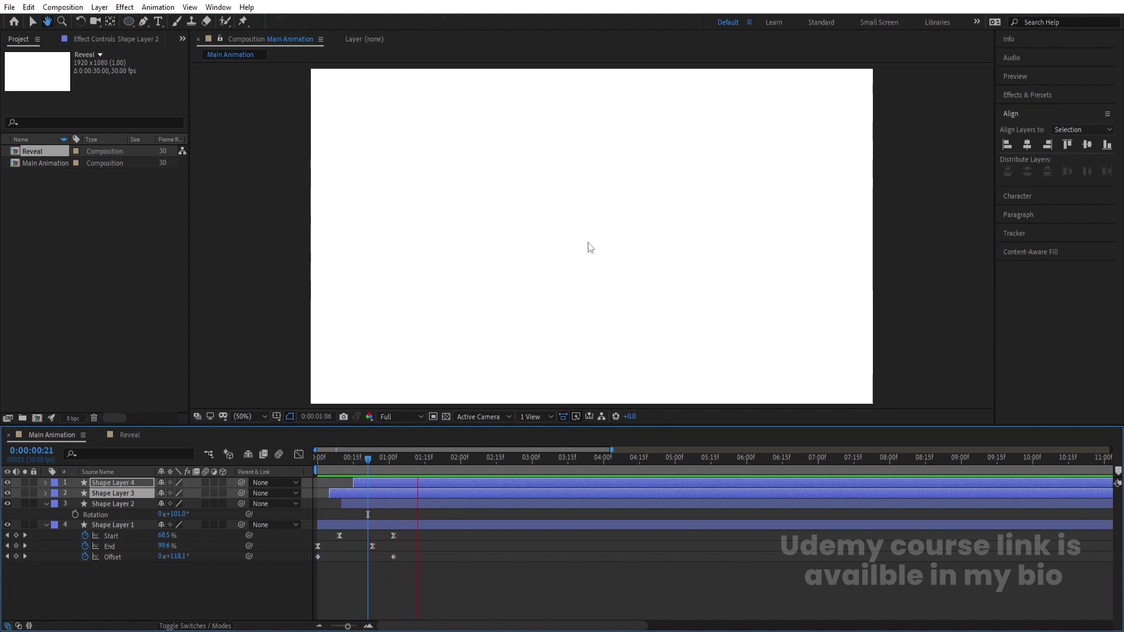
key(space)
click(350, 582)
Step: Add a Null Object and parent all four shape layers to Null 1
key(u)
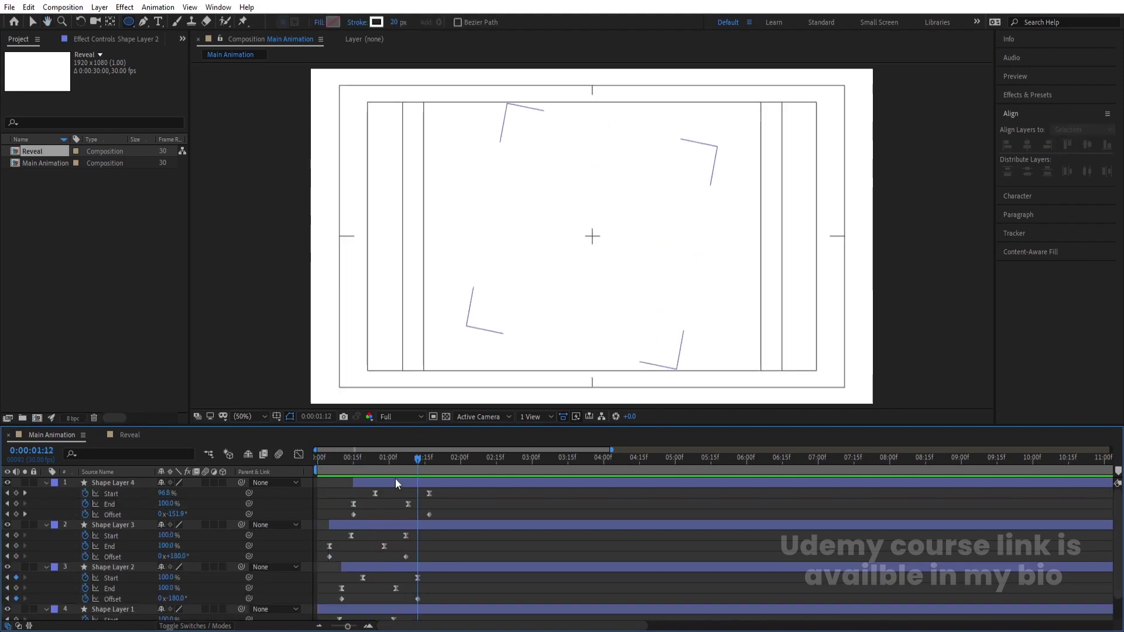
key(u)
right_click(258, 573)
mouse_move(328, 438)
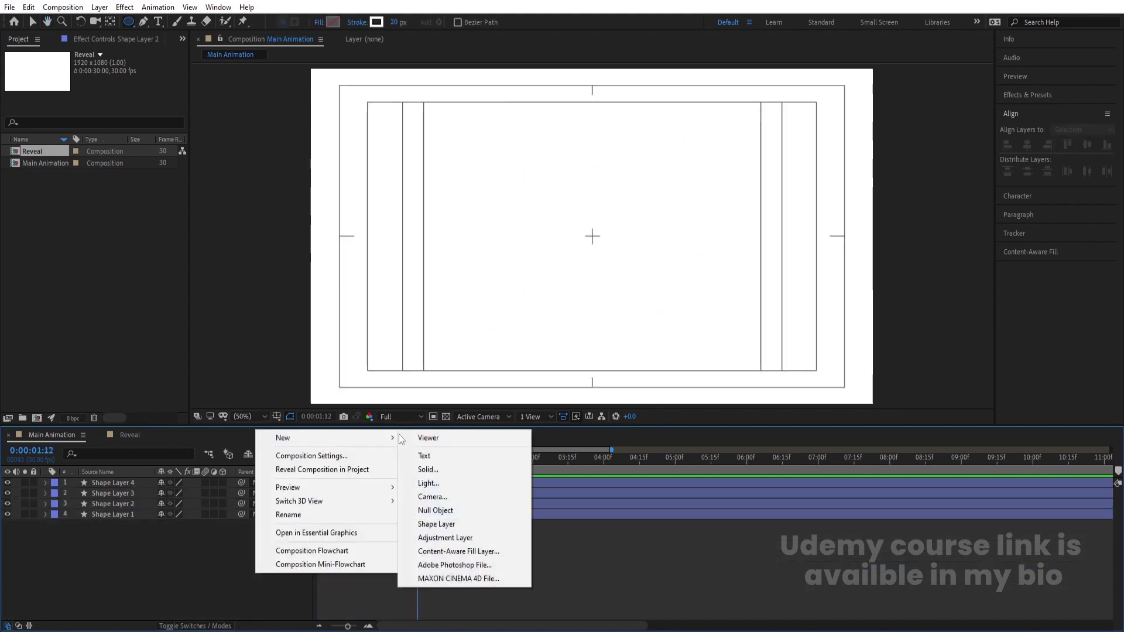
click(461, 514)
click(126, 493)
shift+click(118, 526)
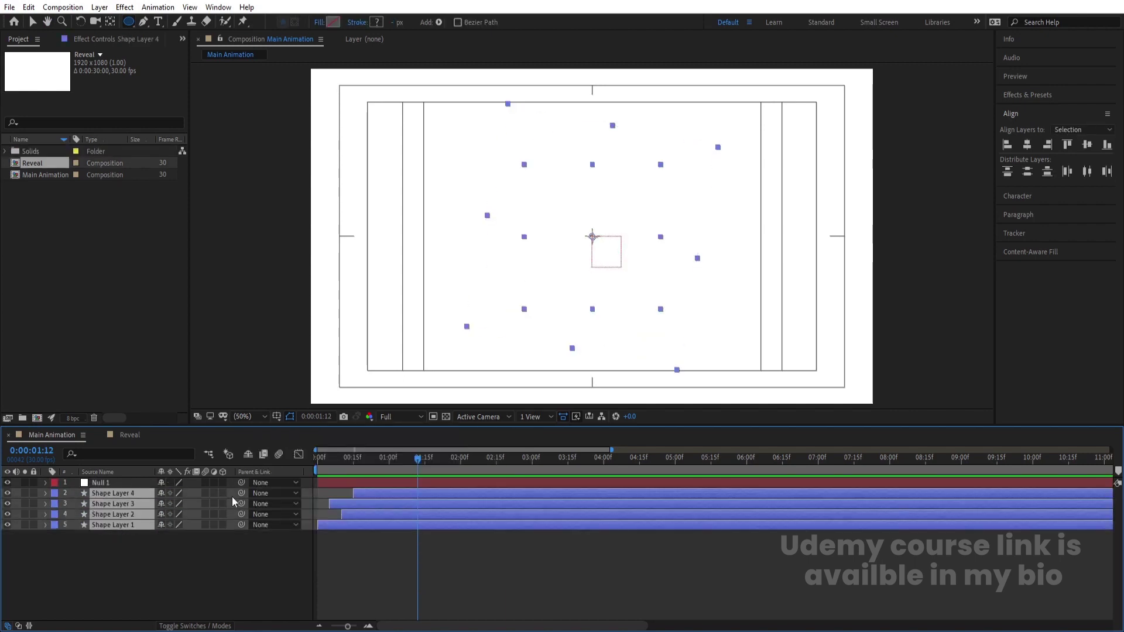
drag(237, 494, 115, 483)
Step: Rename the null to 'stroke controller' and move to frame 6
click(116, 484)
key(Return)
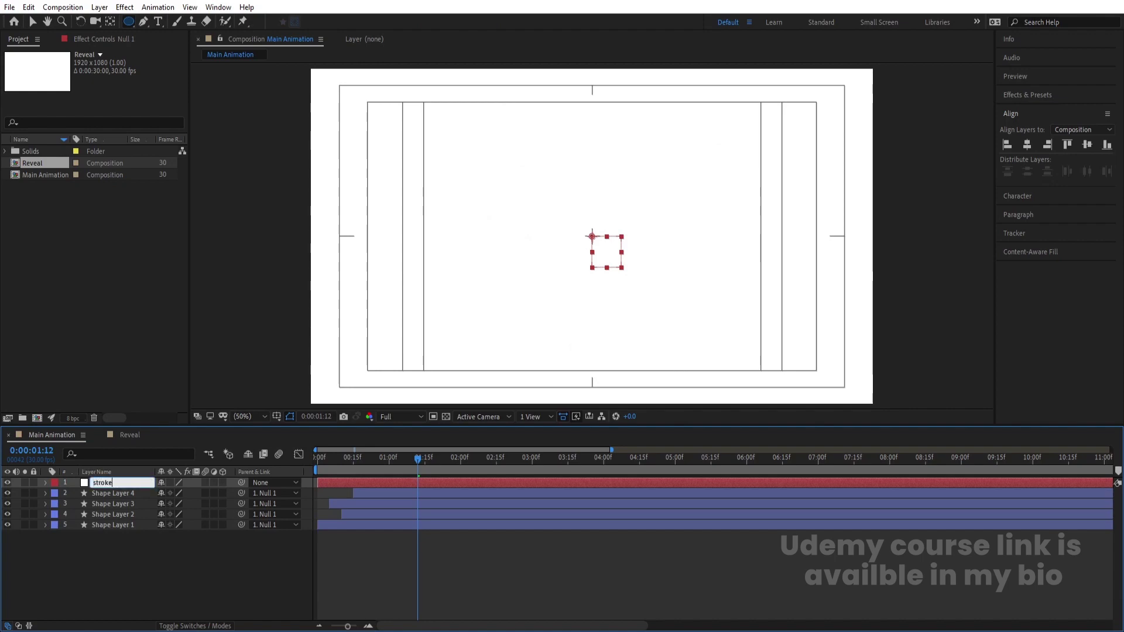
text(stroke controller)
key(Return)
key(Home)
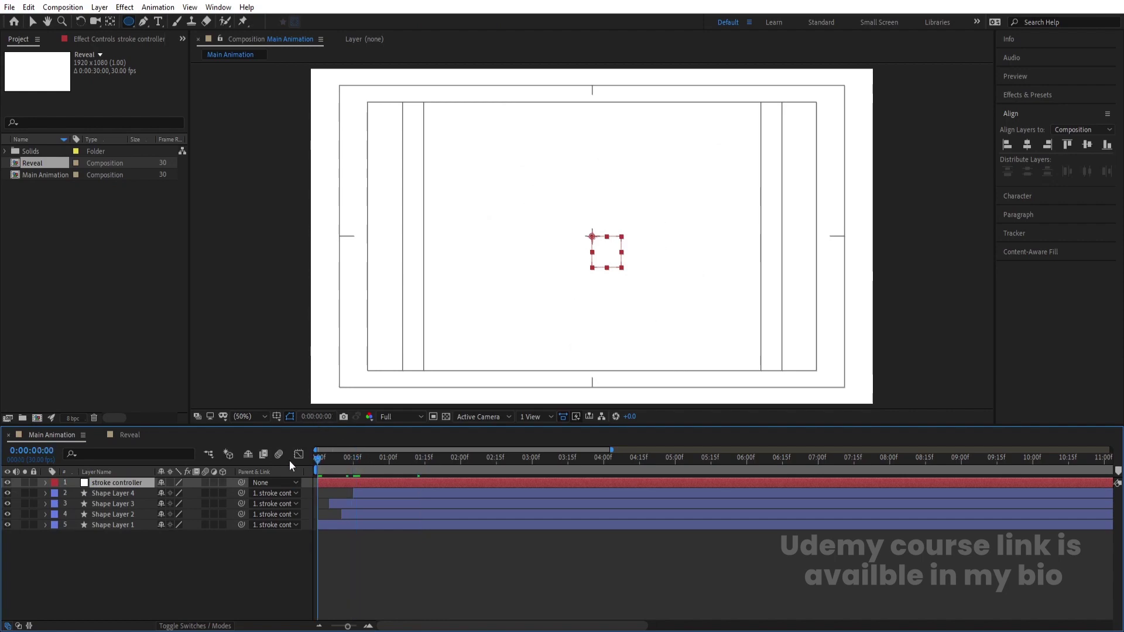
drag(314, 464, 332, 464)
Step: Keyframe the stroke controller's Scale at 63%, then 130% at frame 22
key(s)
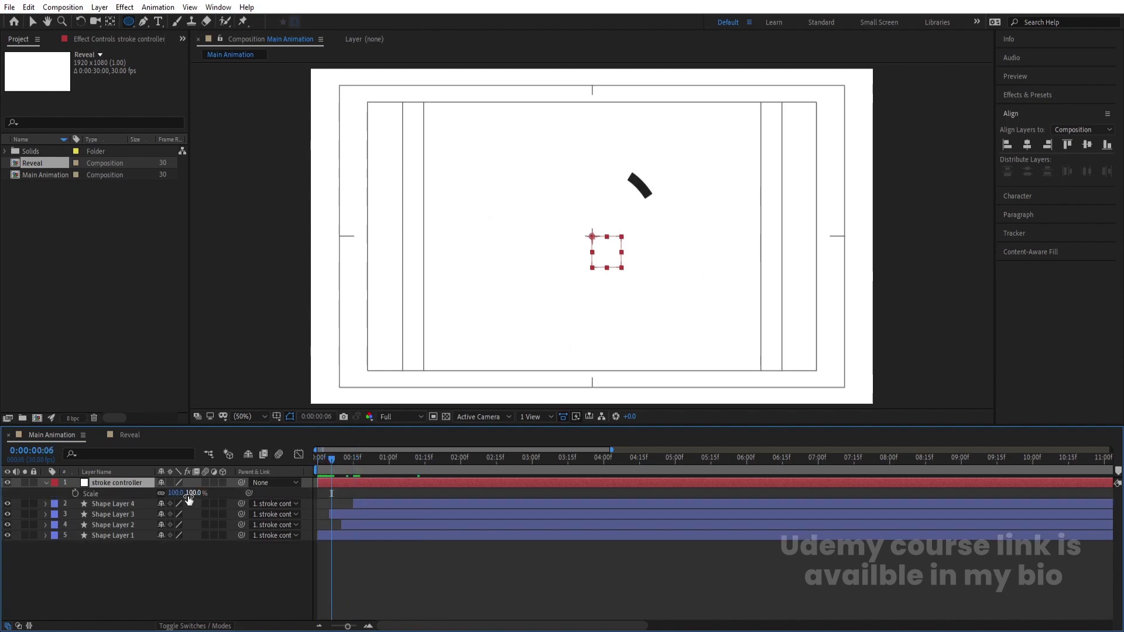
drag(177, 493, 158, 494)
drag(338, 458, 368, 458)
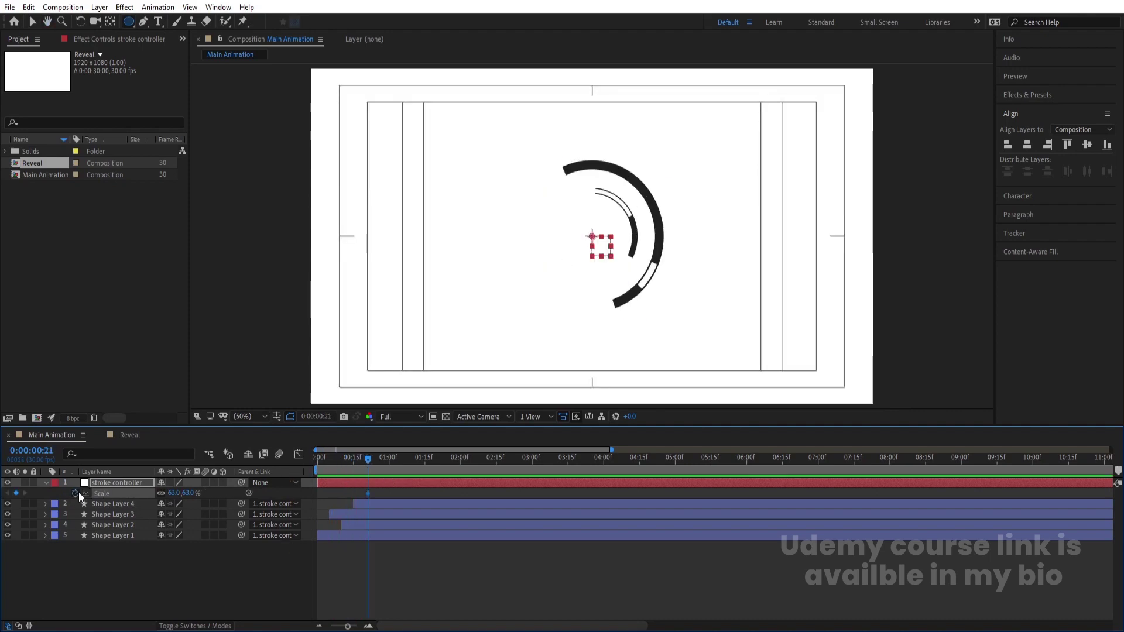
key(Page_Down)
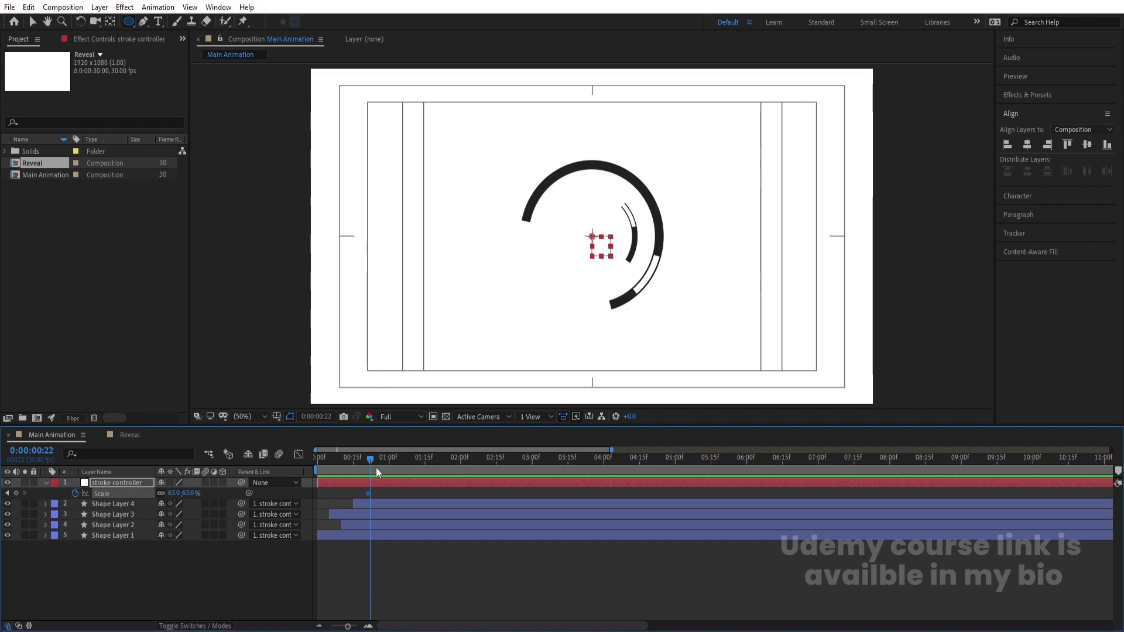
click(174, 493)
text(130)
key(Return)
Step: Preview the growing arcs, then return to the first frame and collapse the controller
key(space)
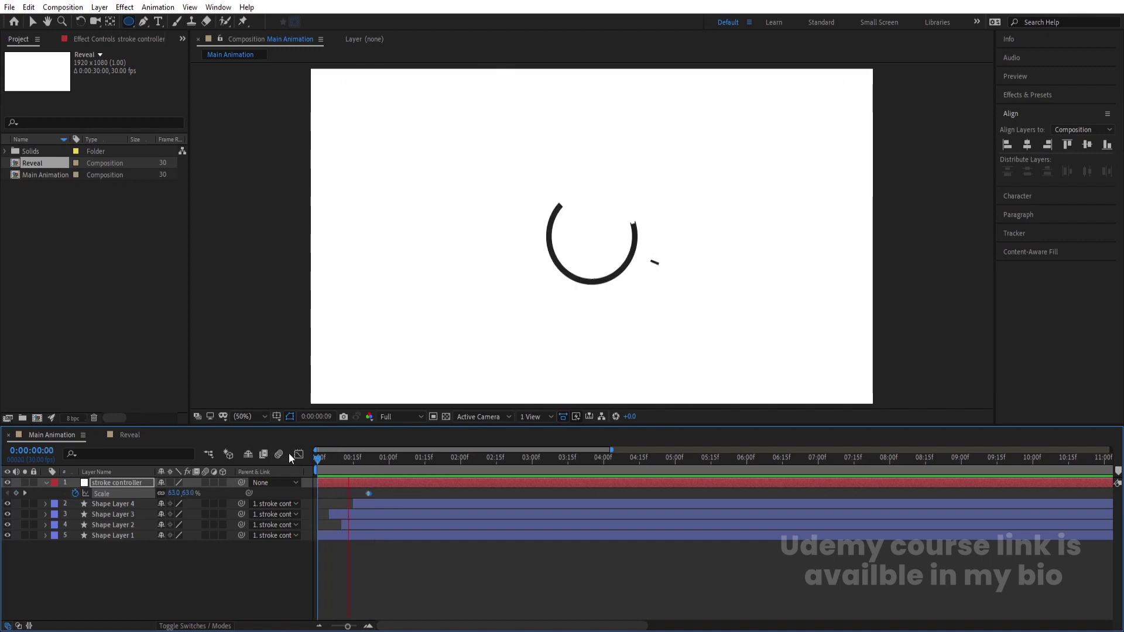
key(space)
key(space)
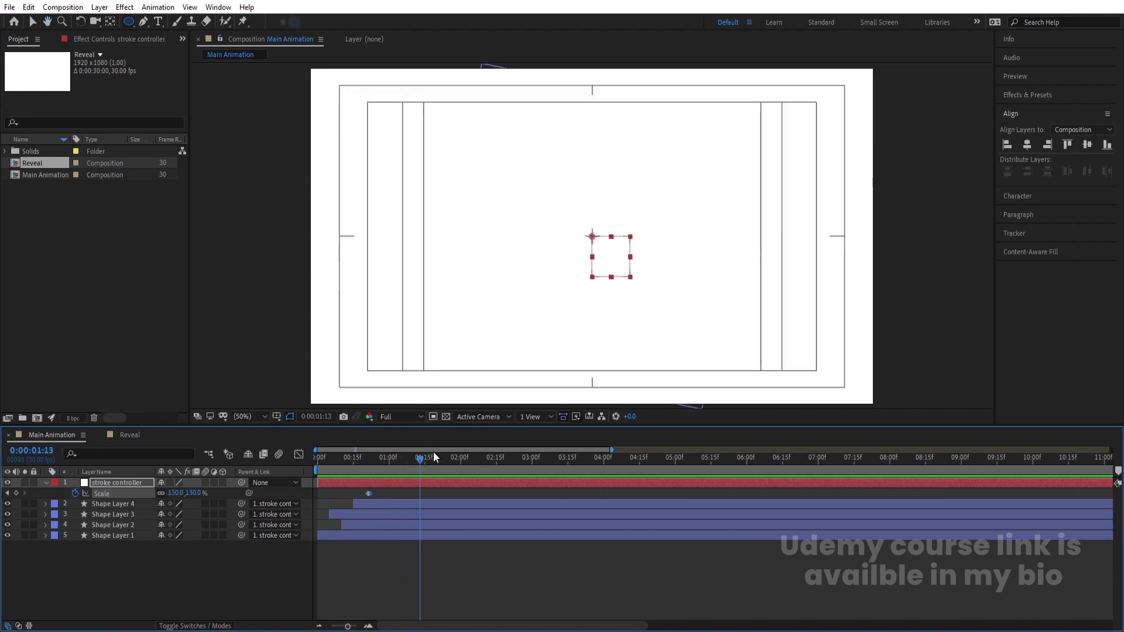
key(=)
drag(404, 459, 270, 476)
key(Home)
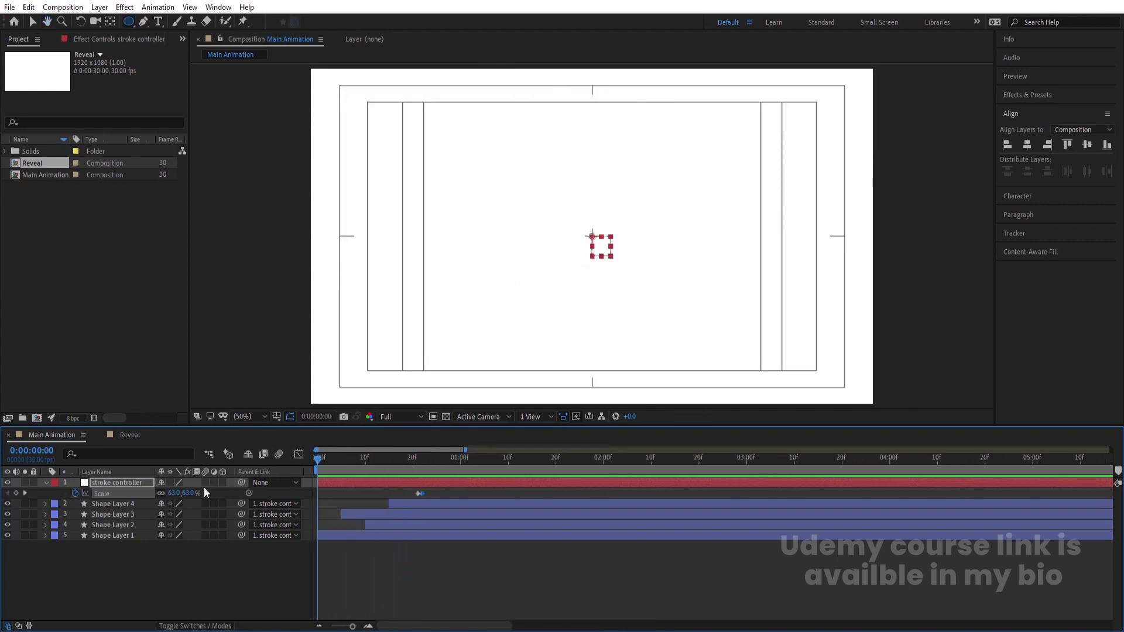
click(46, 484)
click(188, 561)
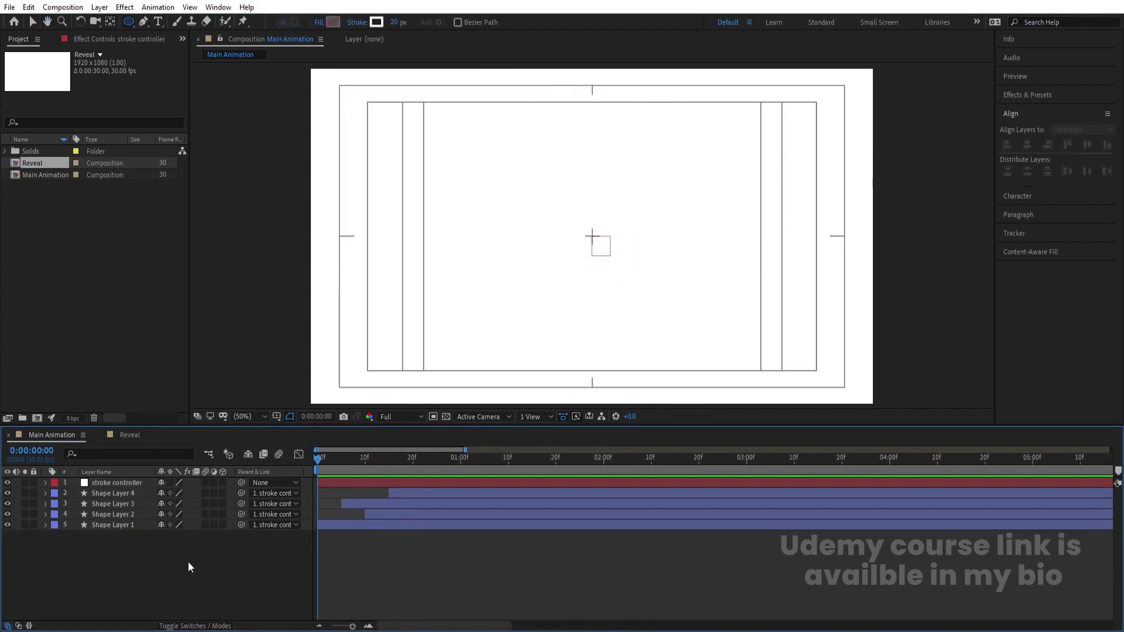
Step: Precompose all five layers as 'Strokes' and preview up to frame 21
key(ctrl+a)
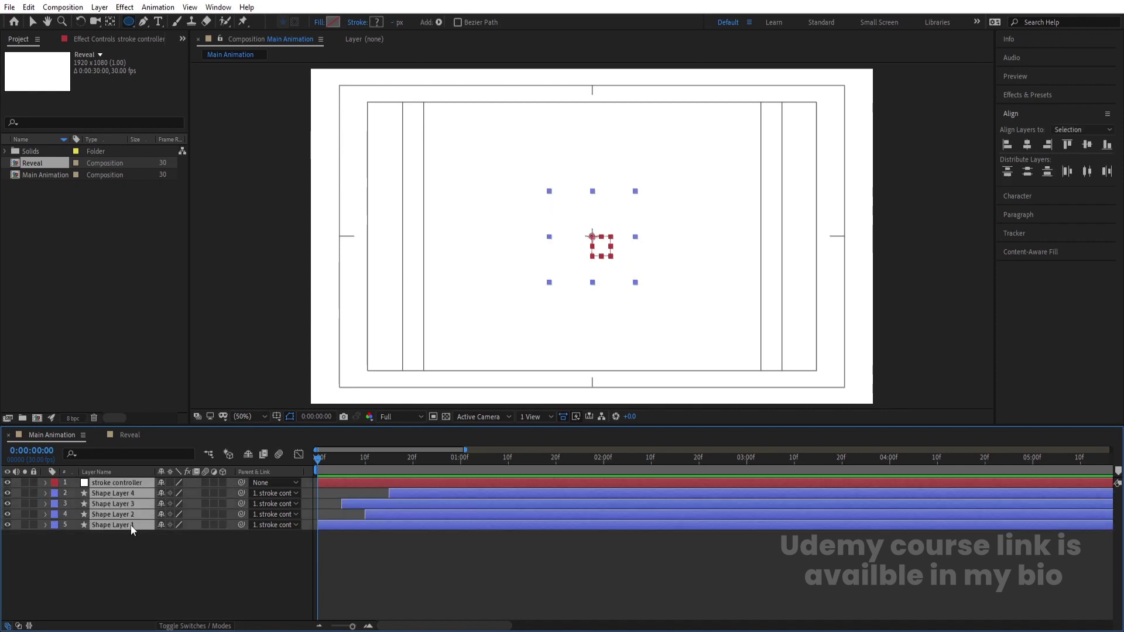
key(ctrl+shift+c)
text(Strokes)
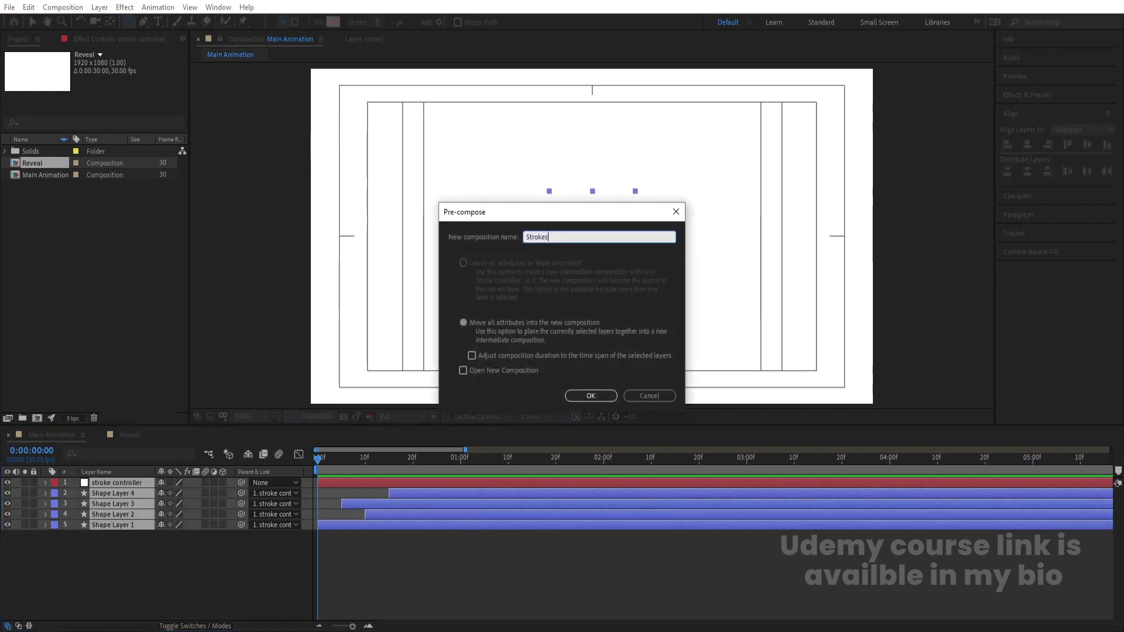
key(Return)
key(space)
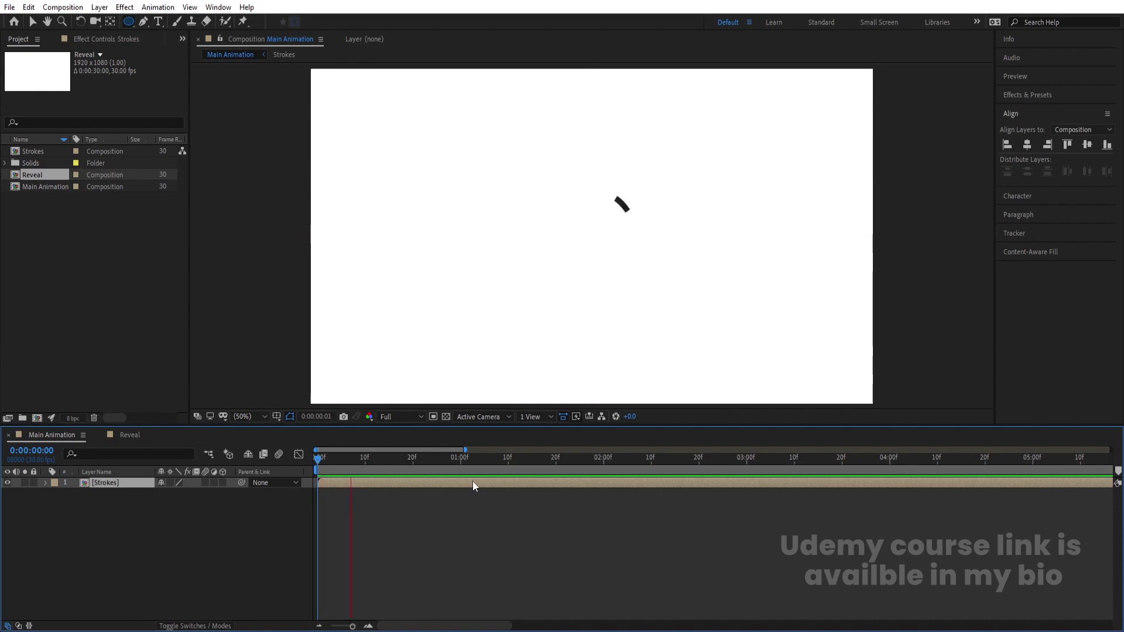
key(space)
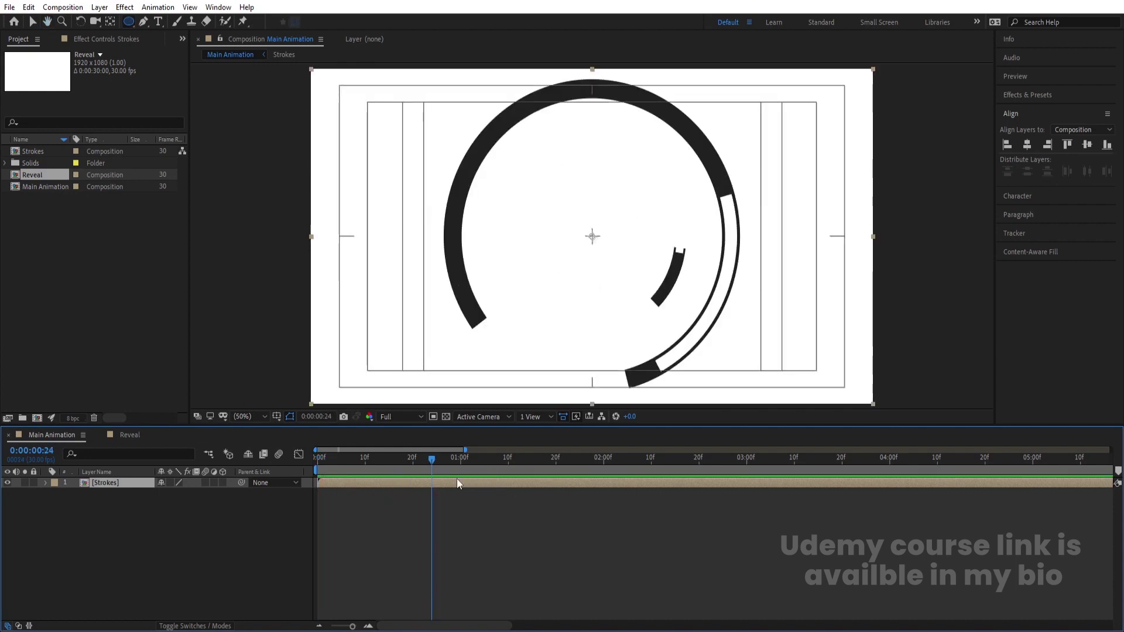
drag(433, 463, 426, 472)
Step: Set new shapes to no stroke and a dark gray #2C2C2C fill
click(257, 554)
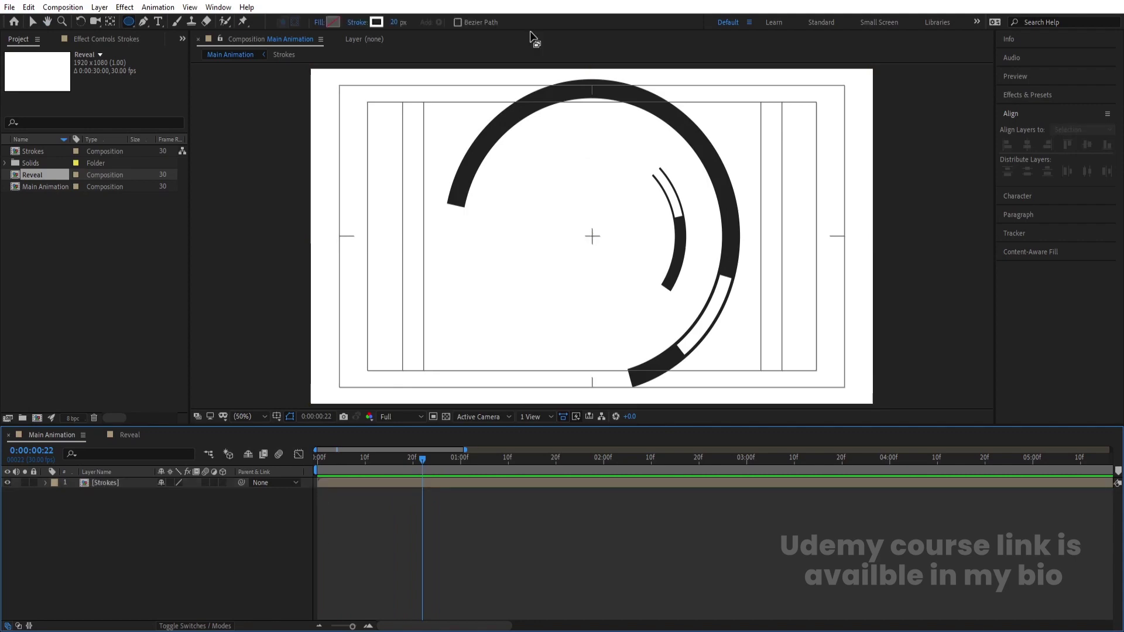
click(359, 23)
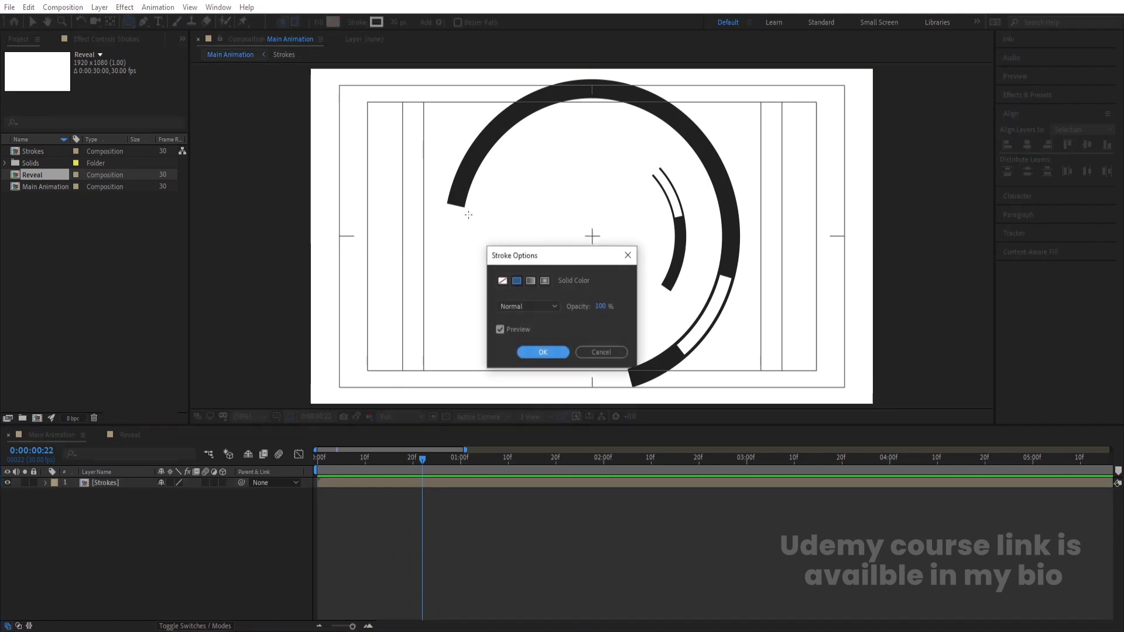
click(503, 281)
click(542, 352)
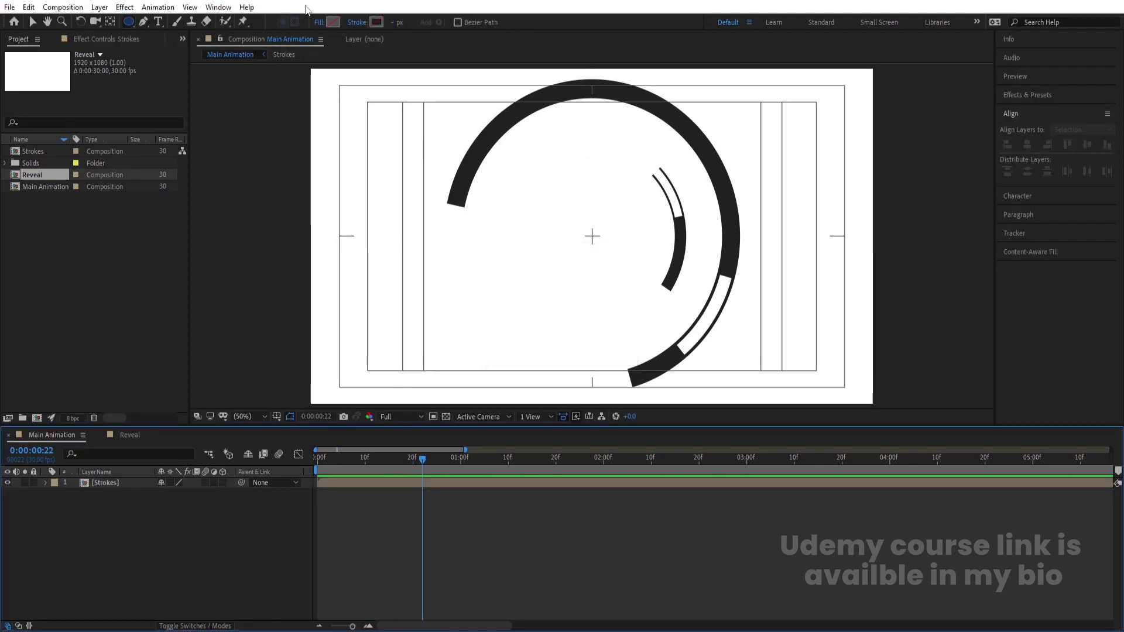
click(334, 21)
drag(381, 373, 375, 370)
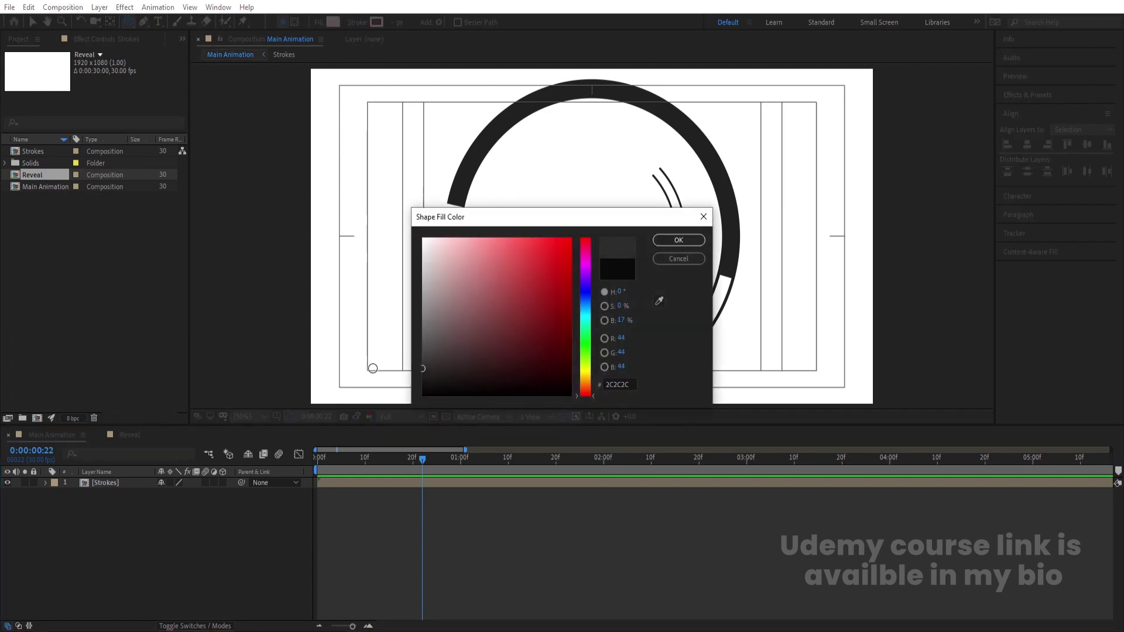
key(Return)
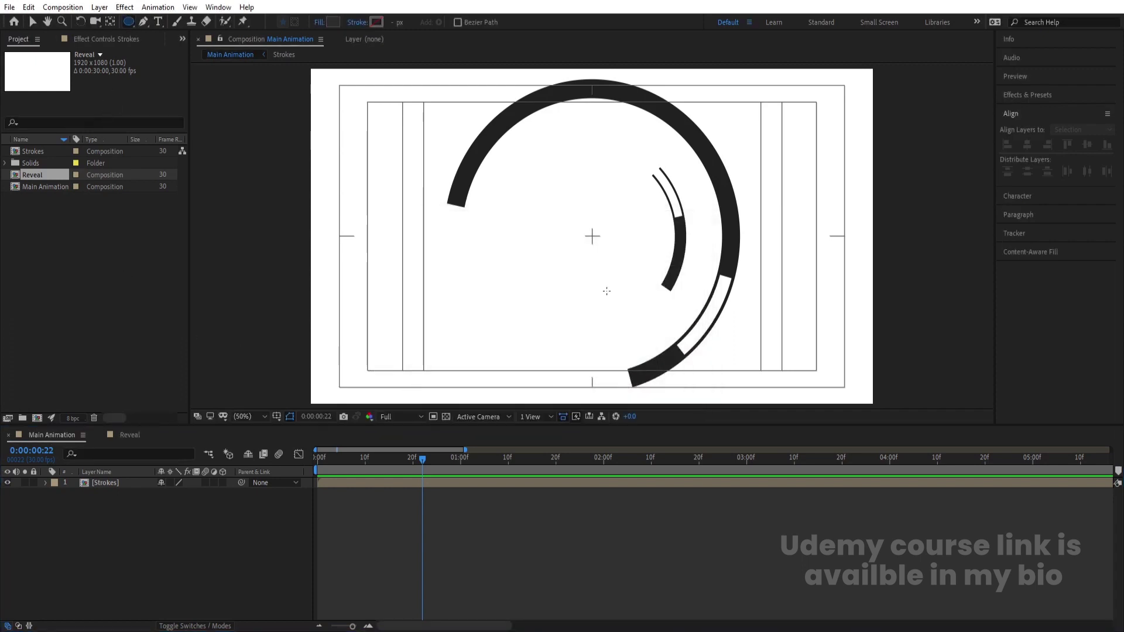
Step: Draw an ellipse circle and centre it horizontally and vertically in the comp
drag(533, 170, 669, 314)
click(89, 589)
click(114, 486)
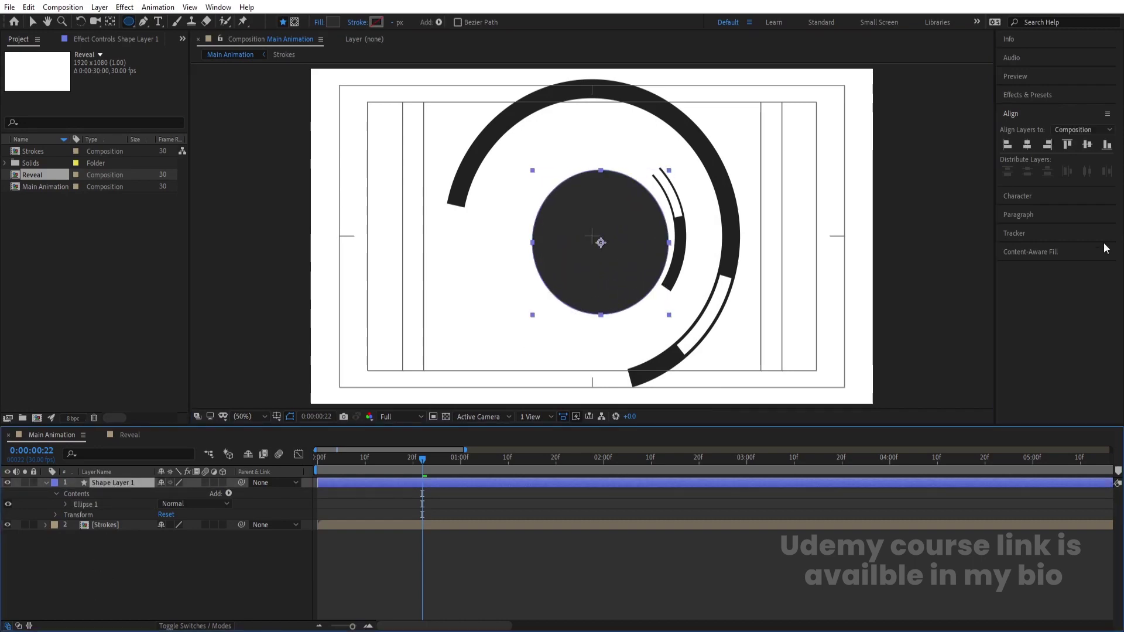
click(1028, 145)
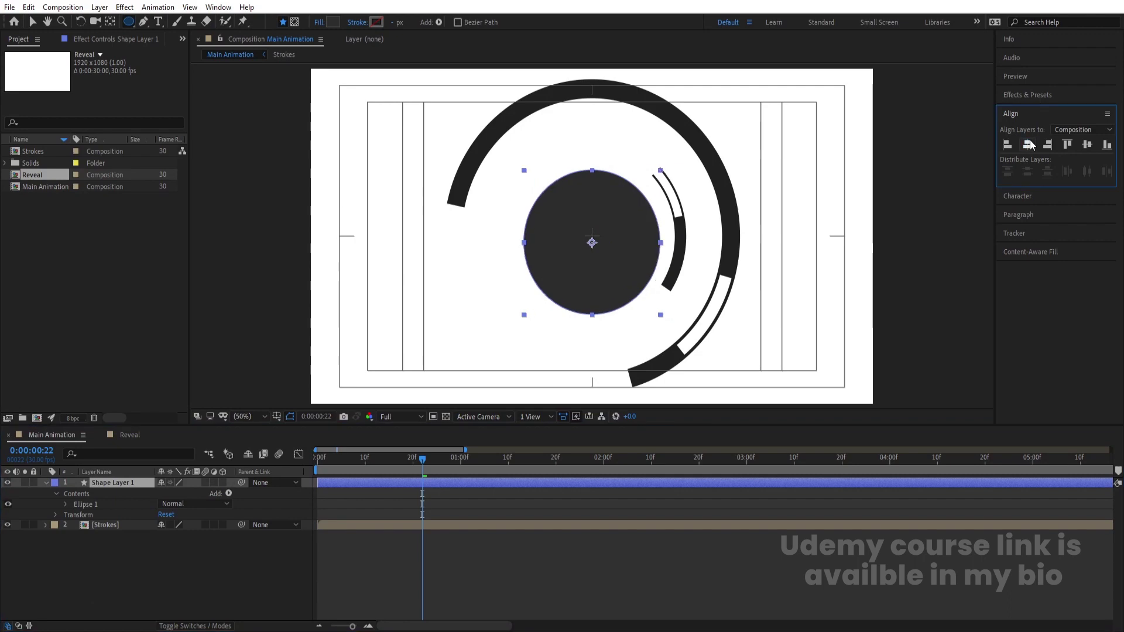
click(1089, 145)
Step: Trim the circle layer's in-point to frame 22 and add Trim Paths
click(393, 483)
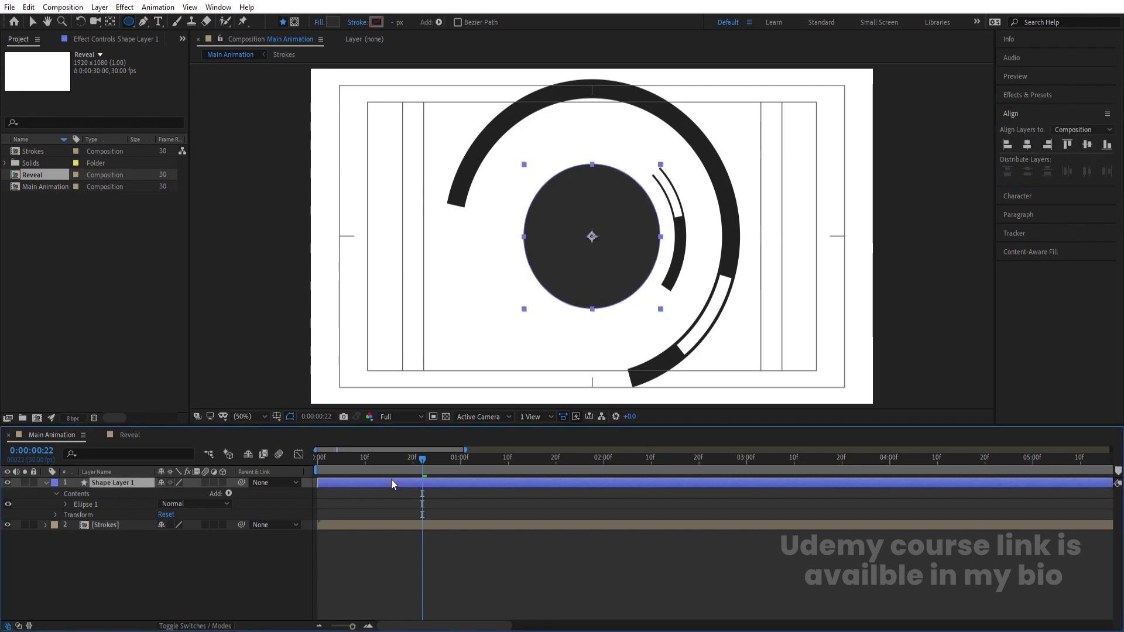
key(alt+bracketleft)
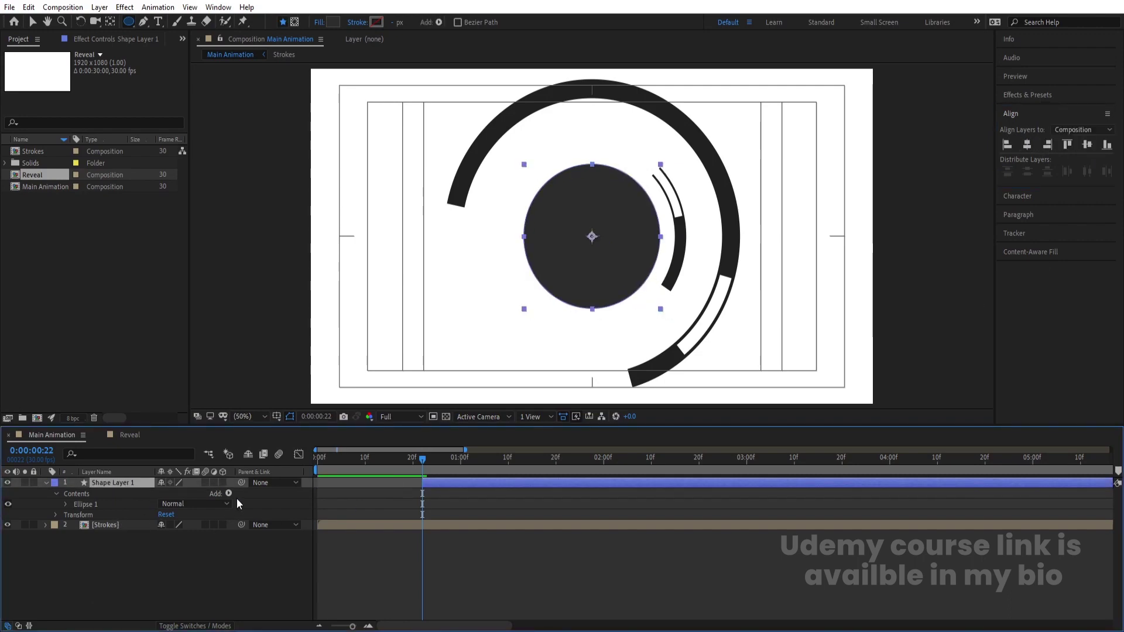
click(229, 494)
click(277, 426)
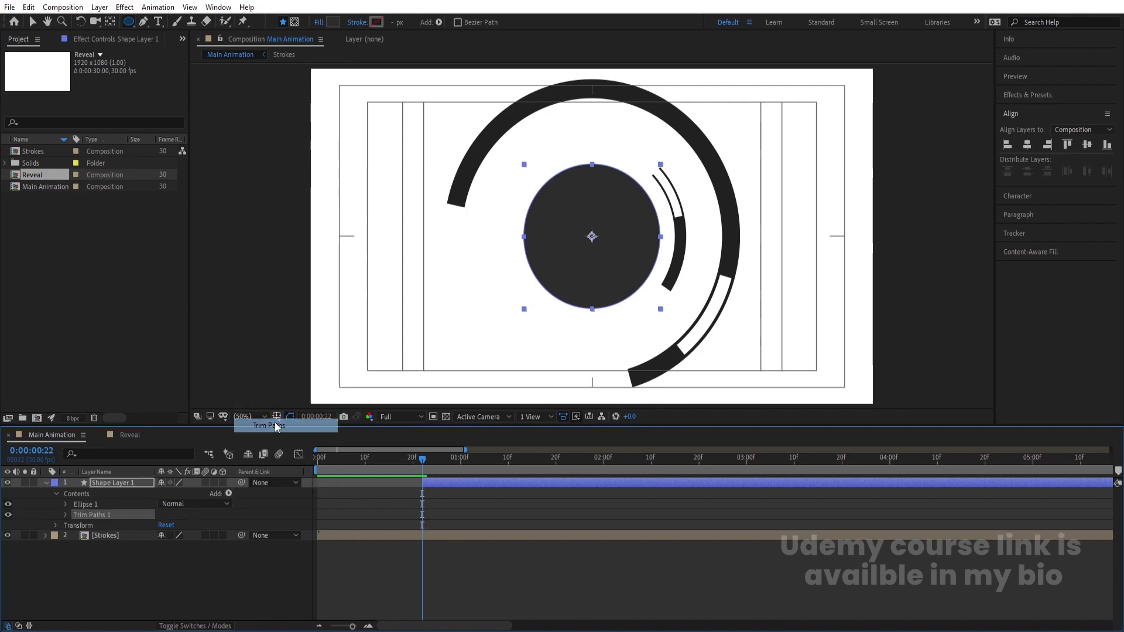
click(66, 515)
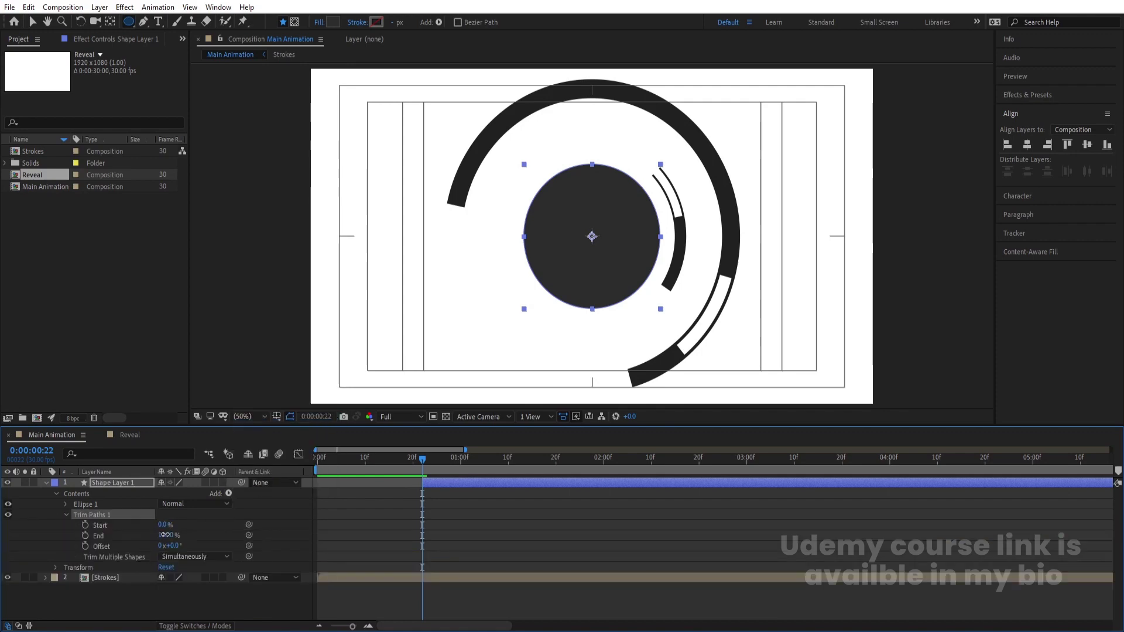
Step: Keyframe trim End and Start from 0% to 100% between 0:22 and 1:20
drag(164, 535, 93, 535)
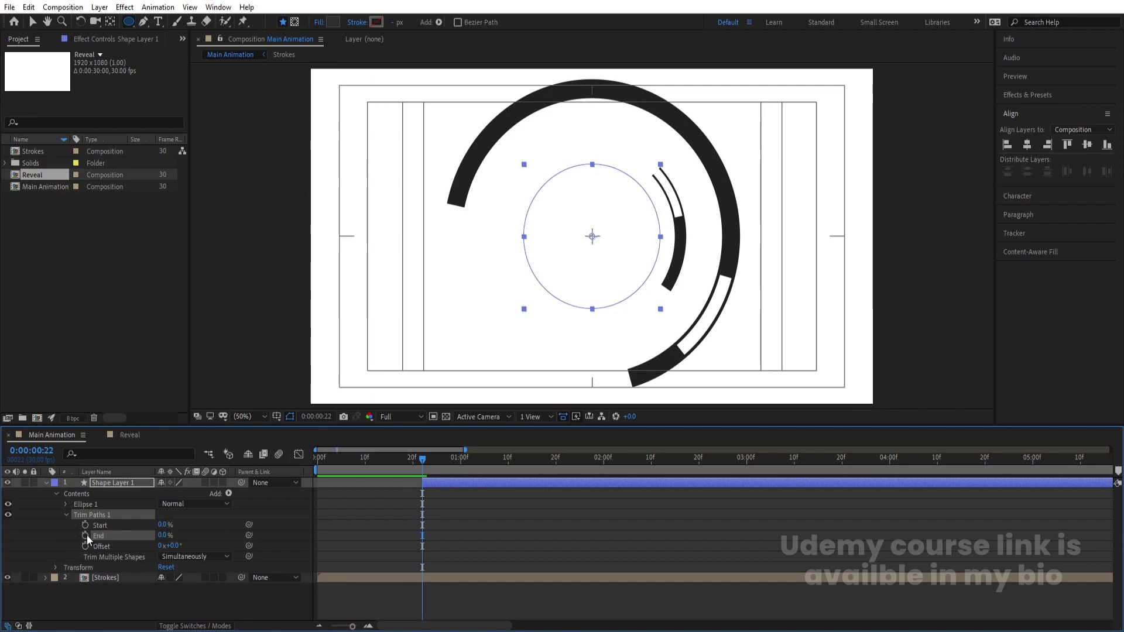
click(86, 535)
click(86, 525)
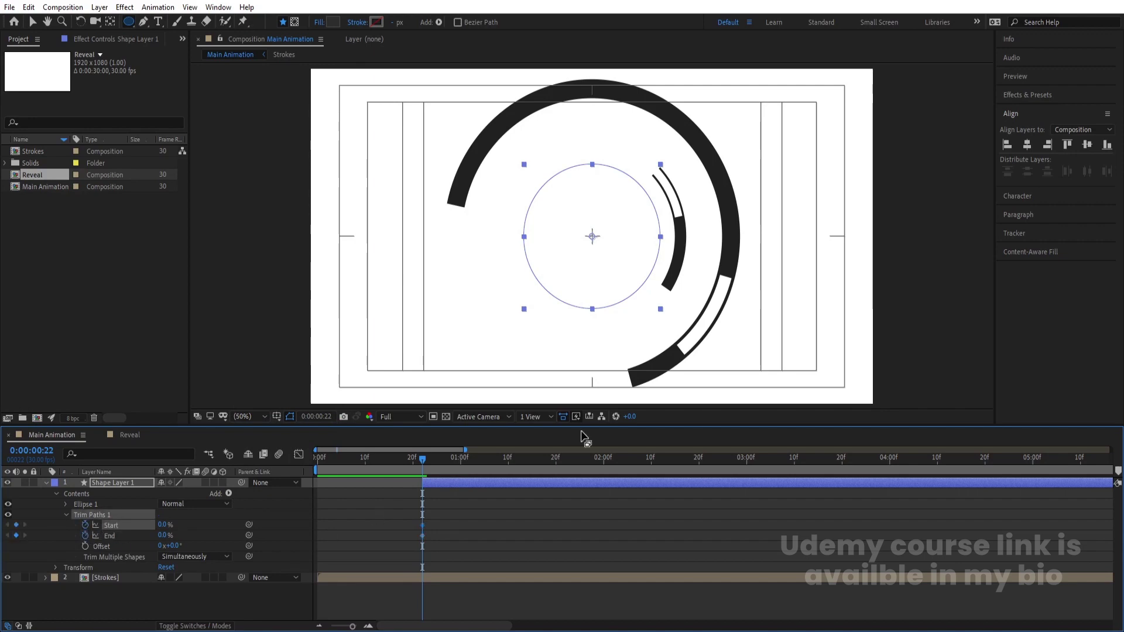
click(557, 460)
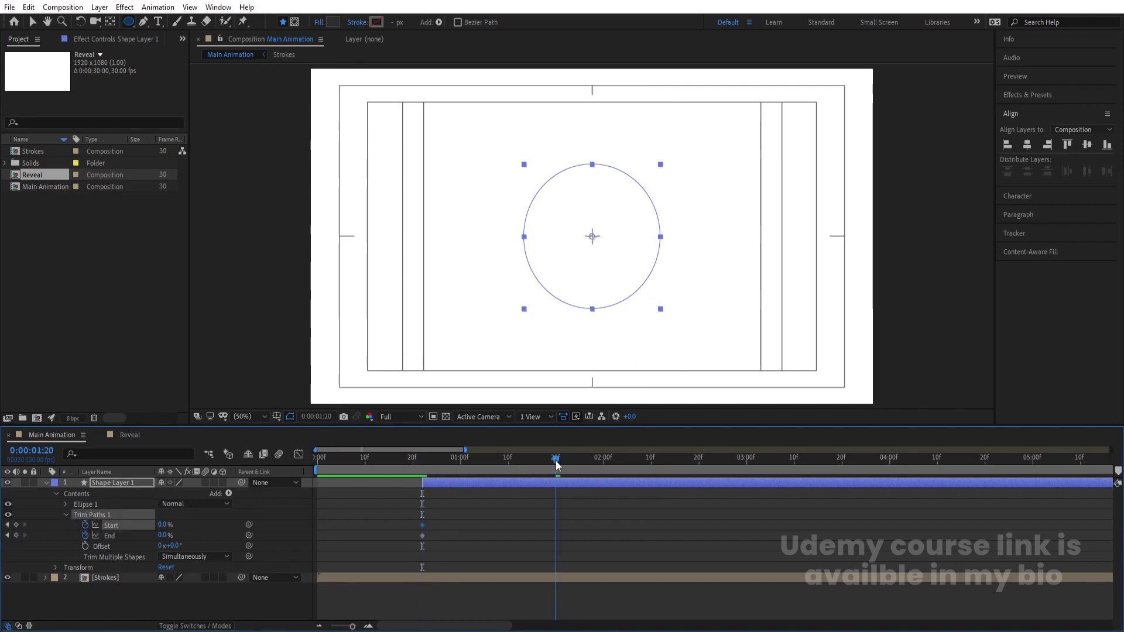
click(165, 536)
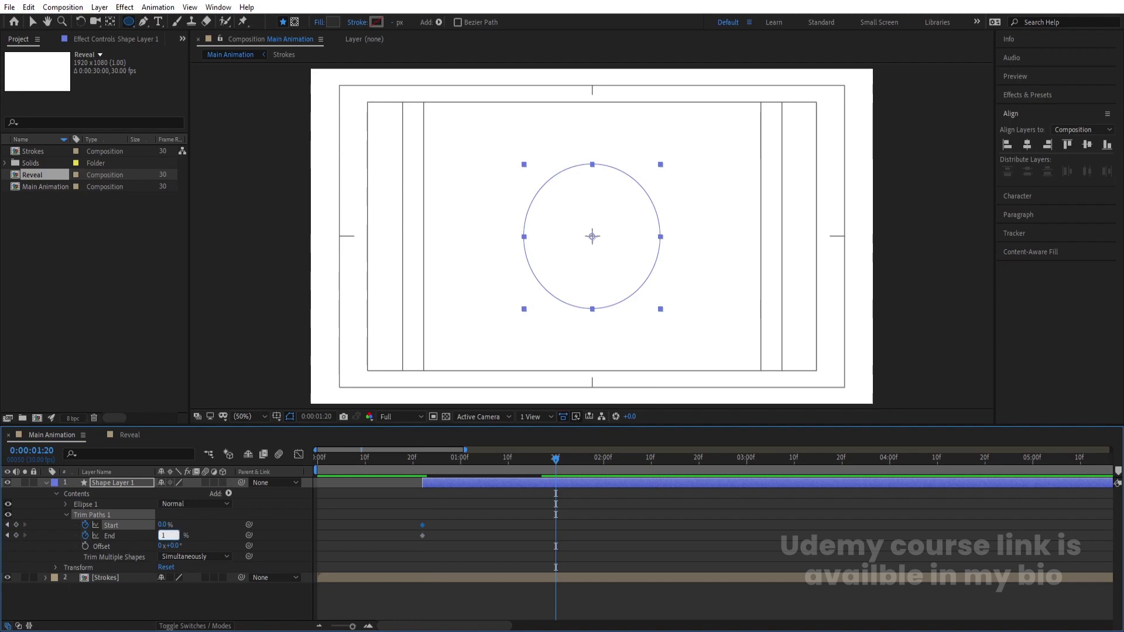
click(163, 525)
text(100)
click(363, 521)
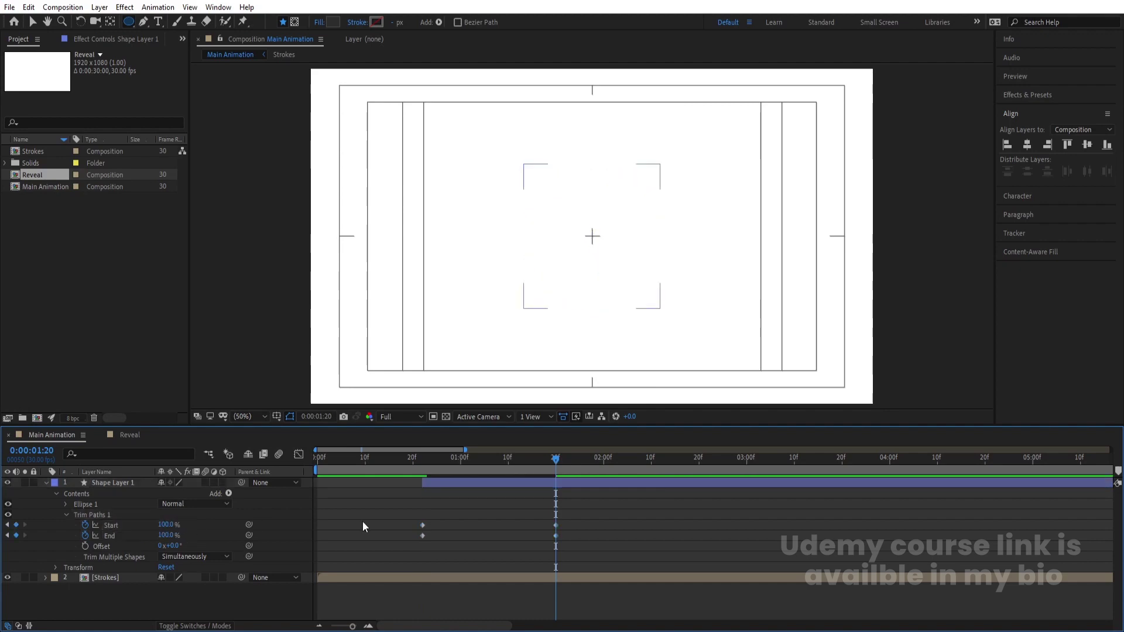
Step: Shift the trim Start keyframes later than End and preview the wipe
drag(363, 521, 395, 491)
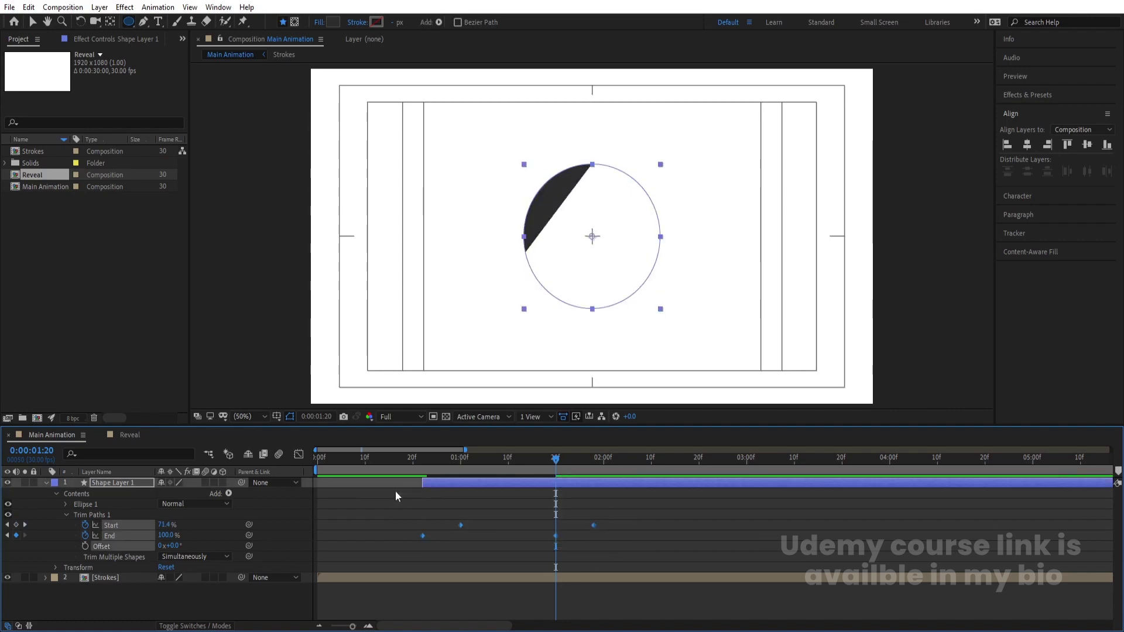
drag(451, 460, 424, 462)
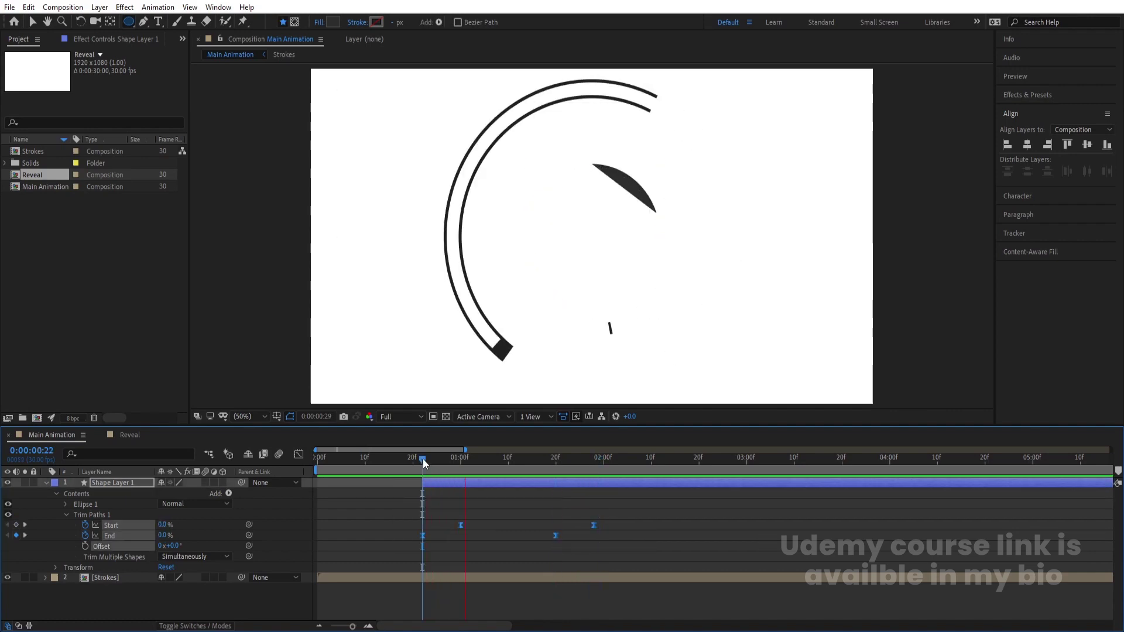
key(space)
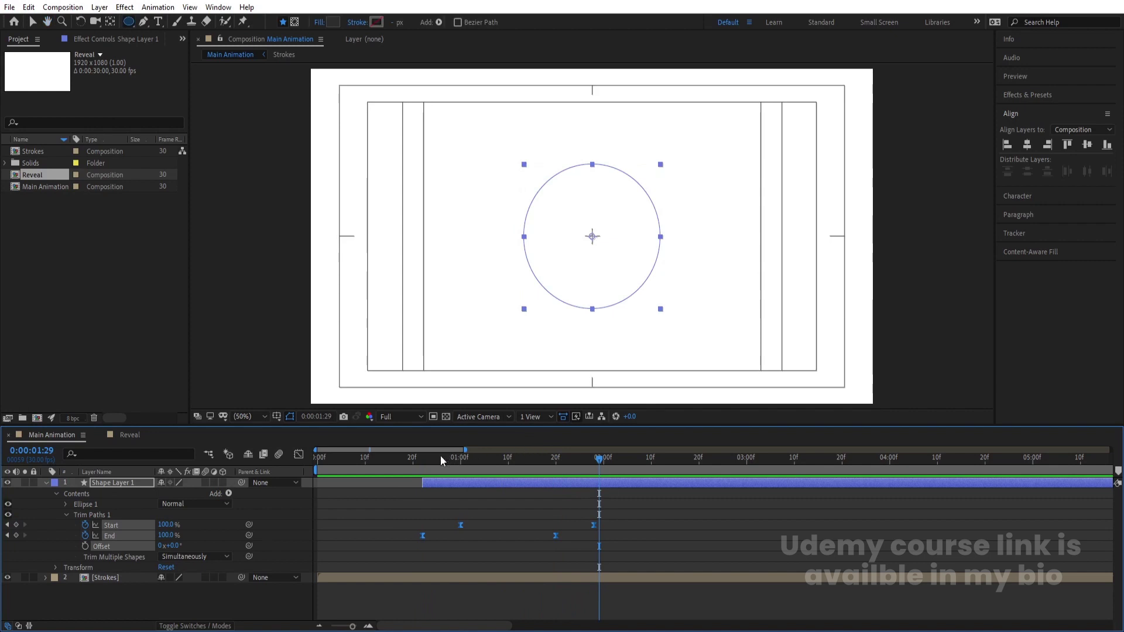
click(335, 462)
key(space)
key(space)
key(space)
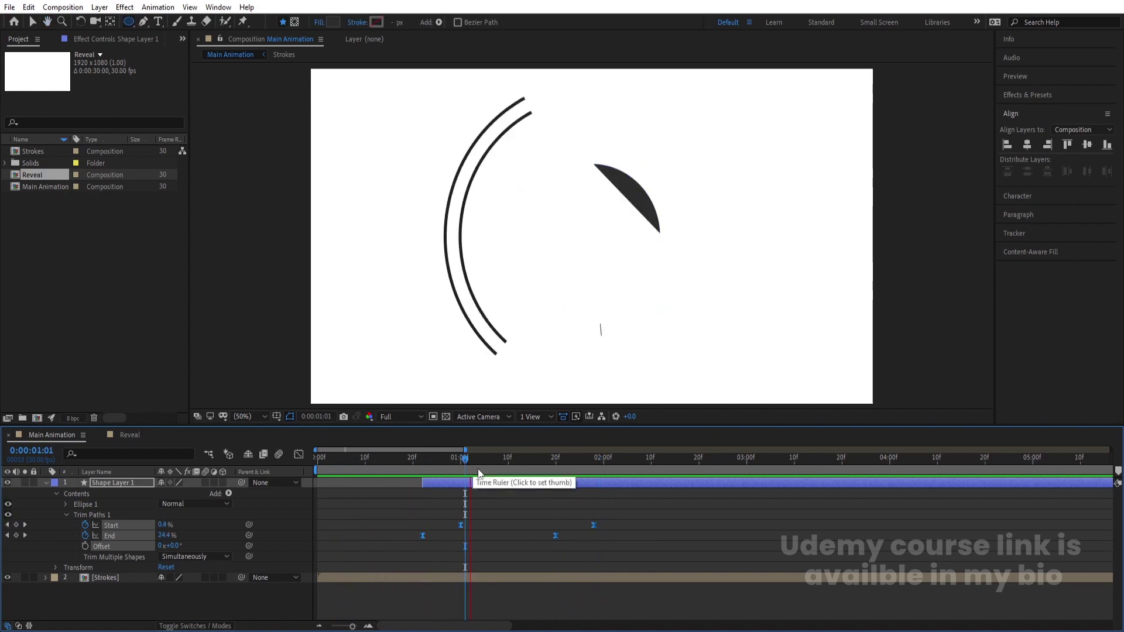
Step: Duplicate the circle layer and collapse its contents
click(480, 502)
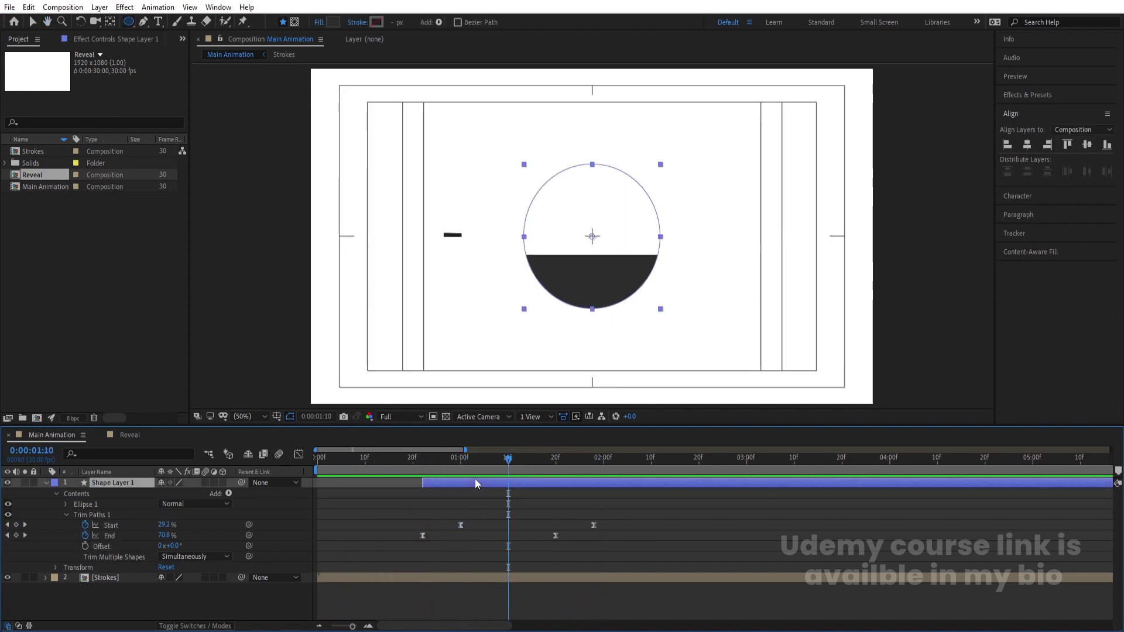
key(ctrl+d)
click(55, 493)
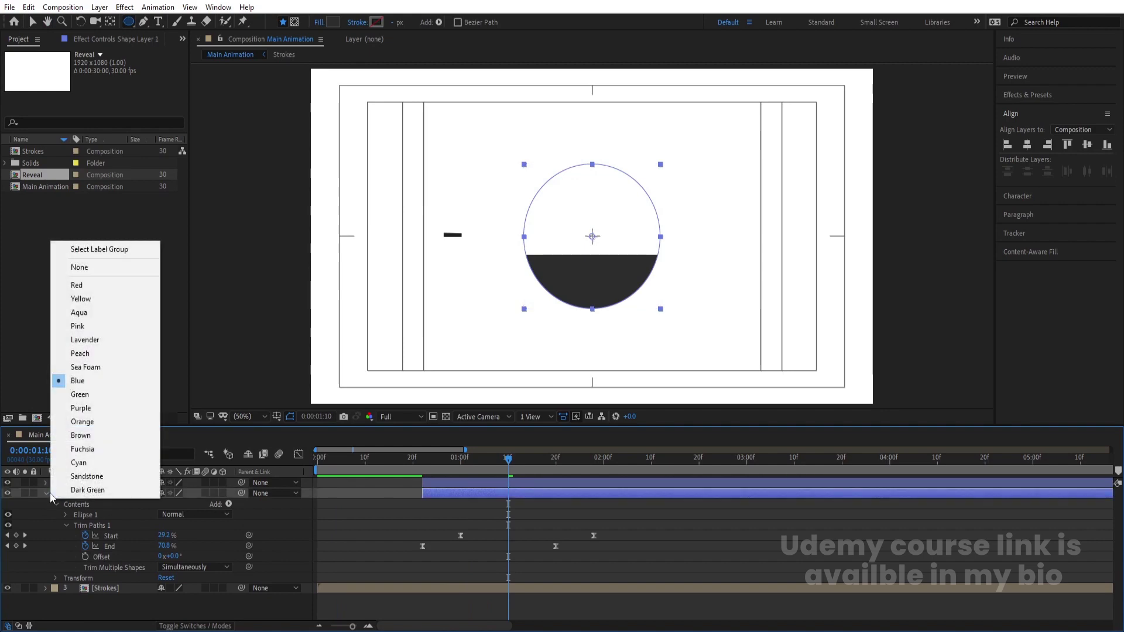
Step: Scale the original circle layer up to 219%
click(48, 493)
click(46, 493)
click(108, 493)
key(s)
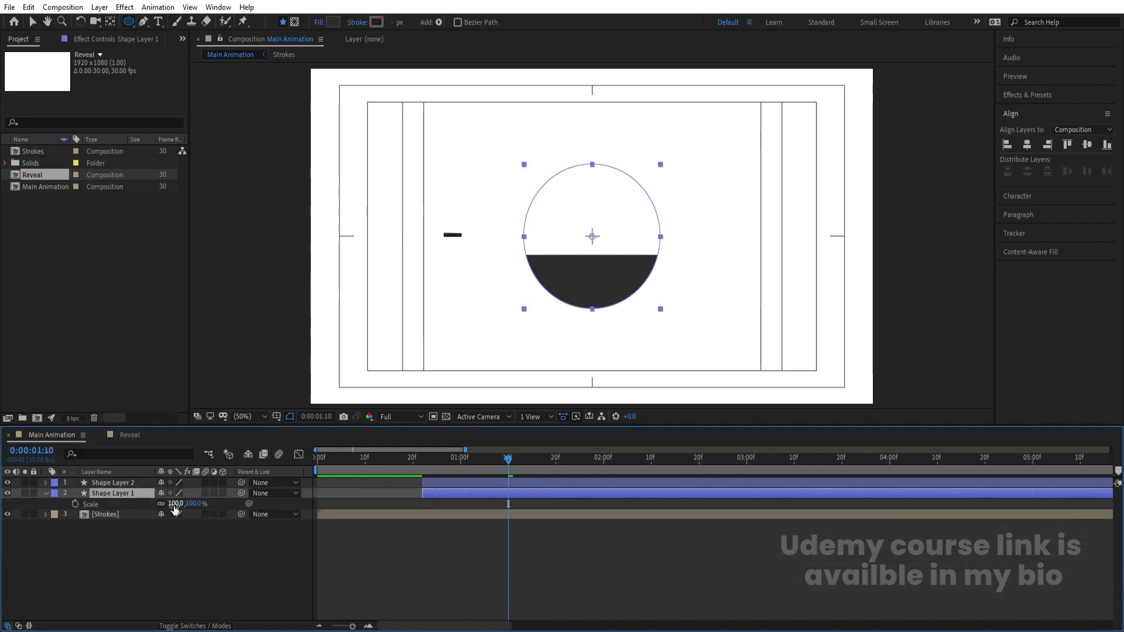
drag(176, 504, 226, 486)
Step: Change the circle's fill to light grey A5A5A5
click(377, 22)
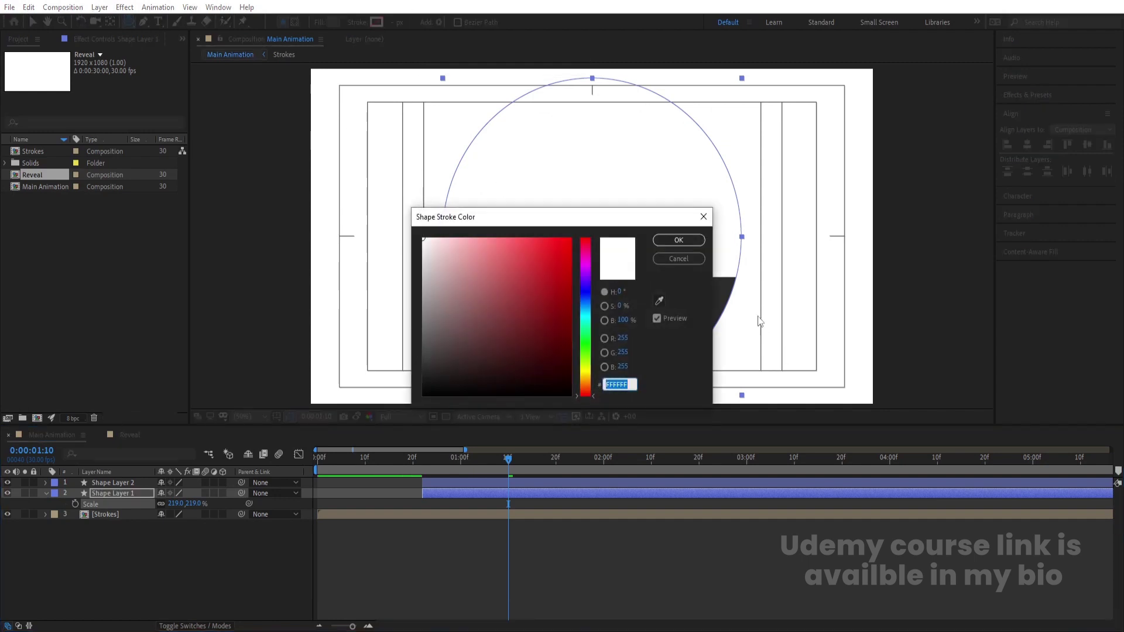
click(679, 259)
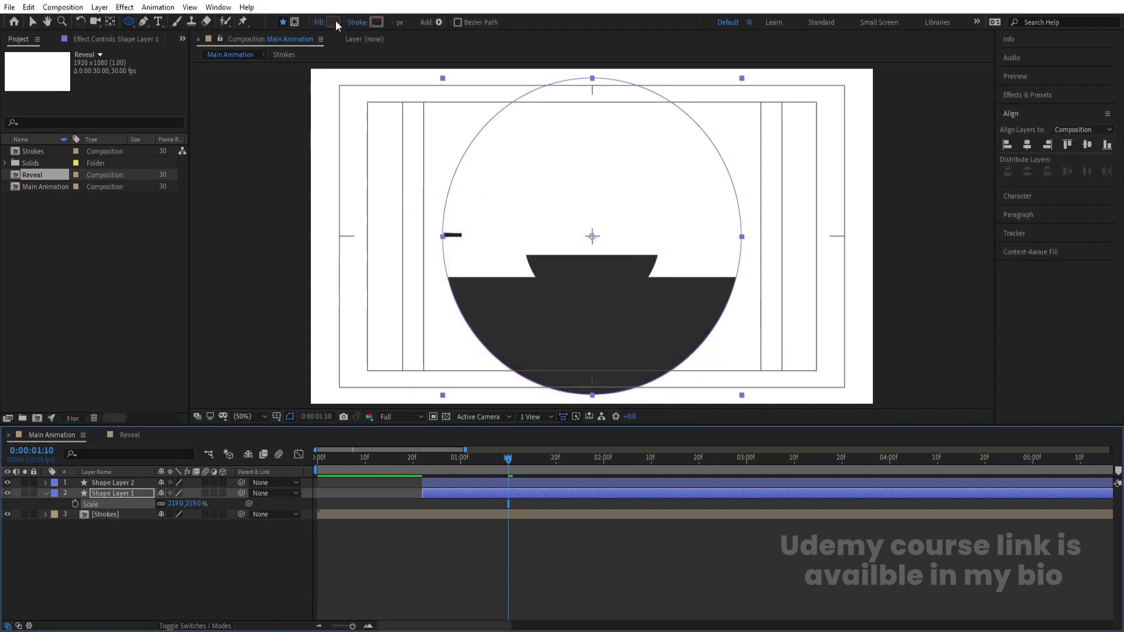
click(336, 23)
drag(431, 373, 399, 293)
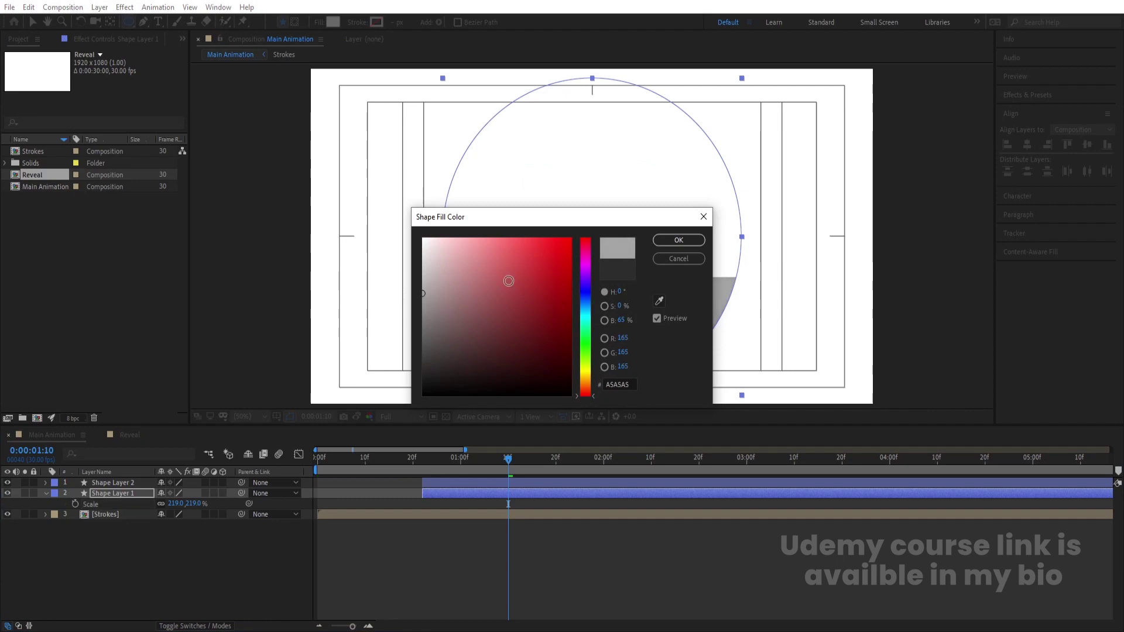
click(679, 240)
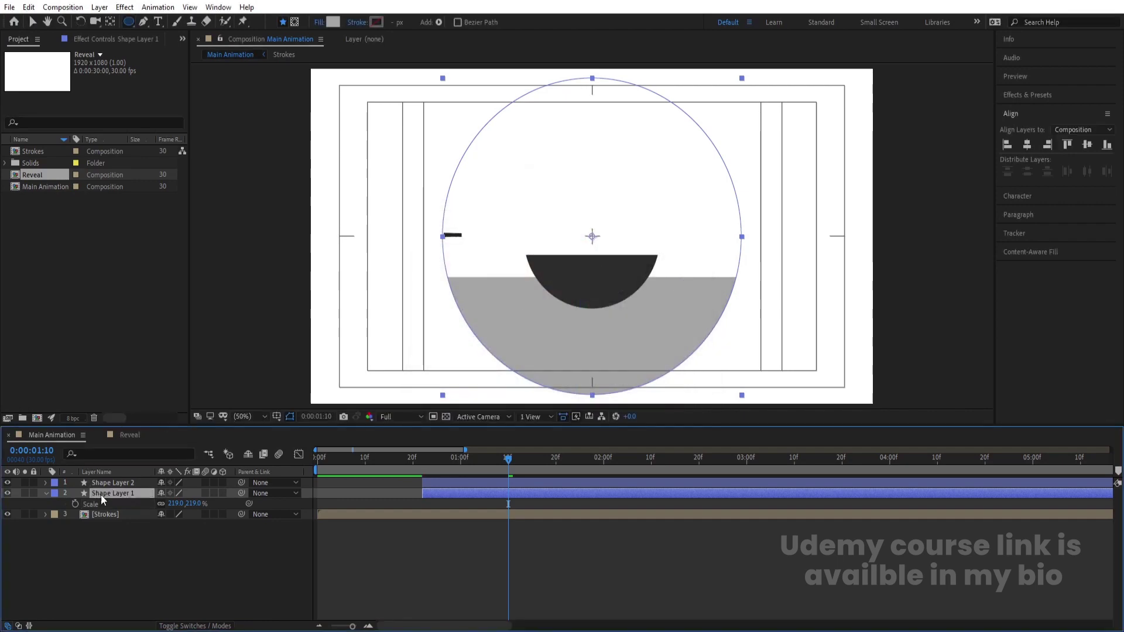
Step: Duplicate the grey circle and give the copy a red FF2323 fill
key(ctrl+d)
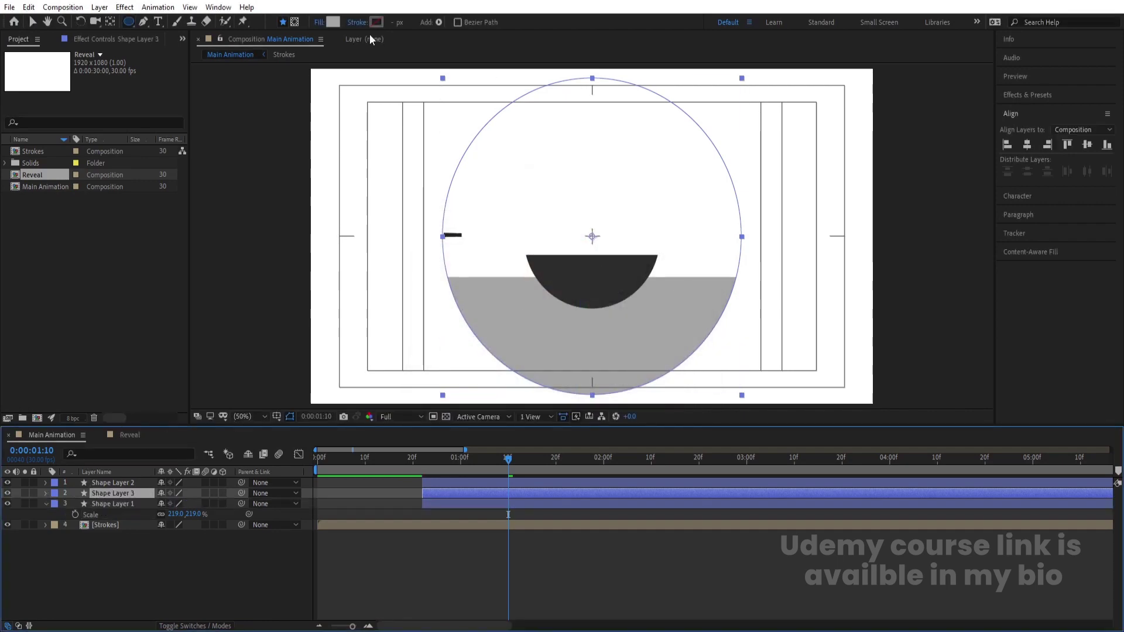
click(333, 22)
drag(527, 250, 550, 189)
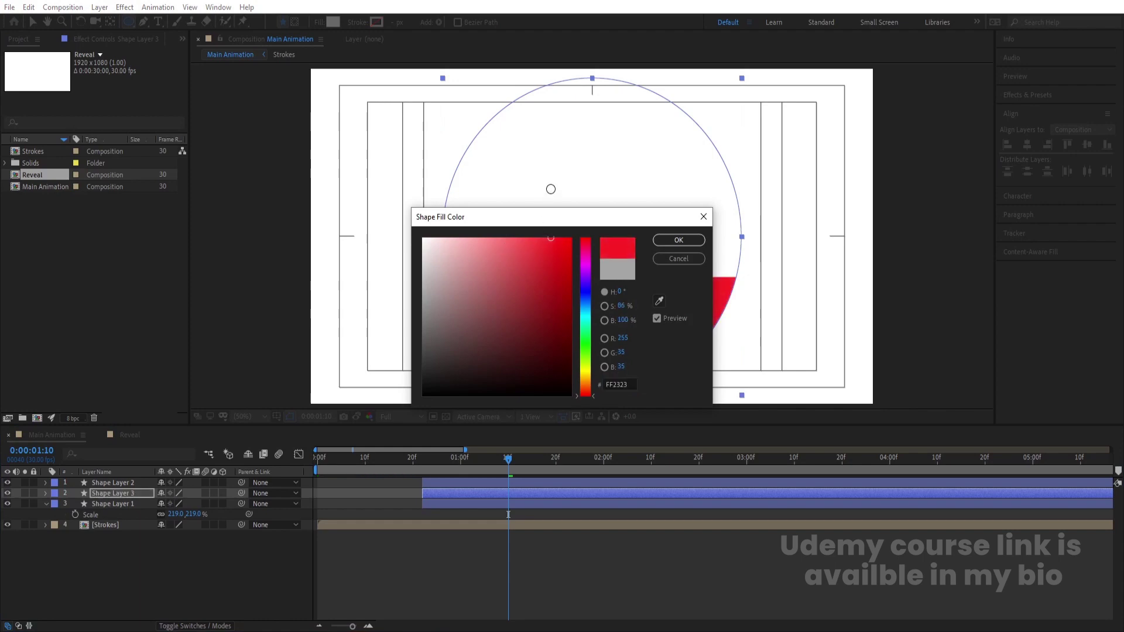
click(679, 240)
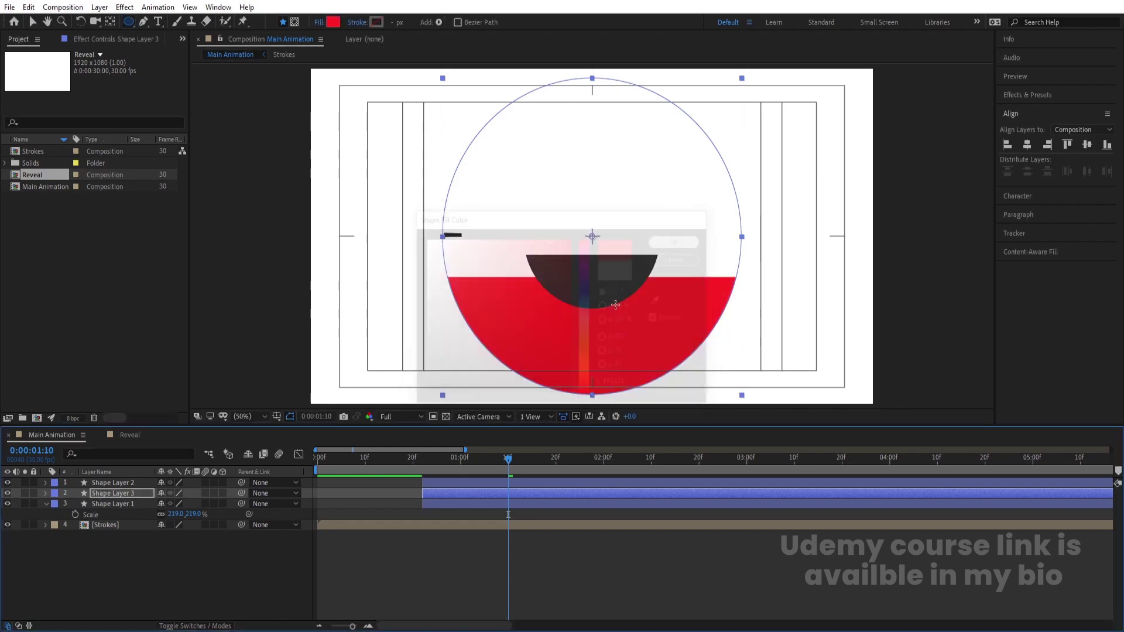
Step: Start both circle layers at 1 second 4 frames and preview
drag(431, 459, 480, 462)
ctrl+click(439, 504)
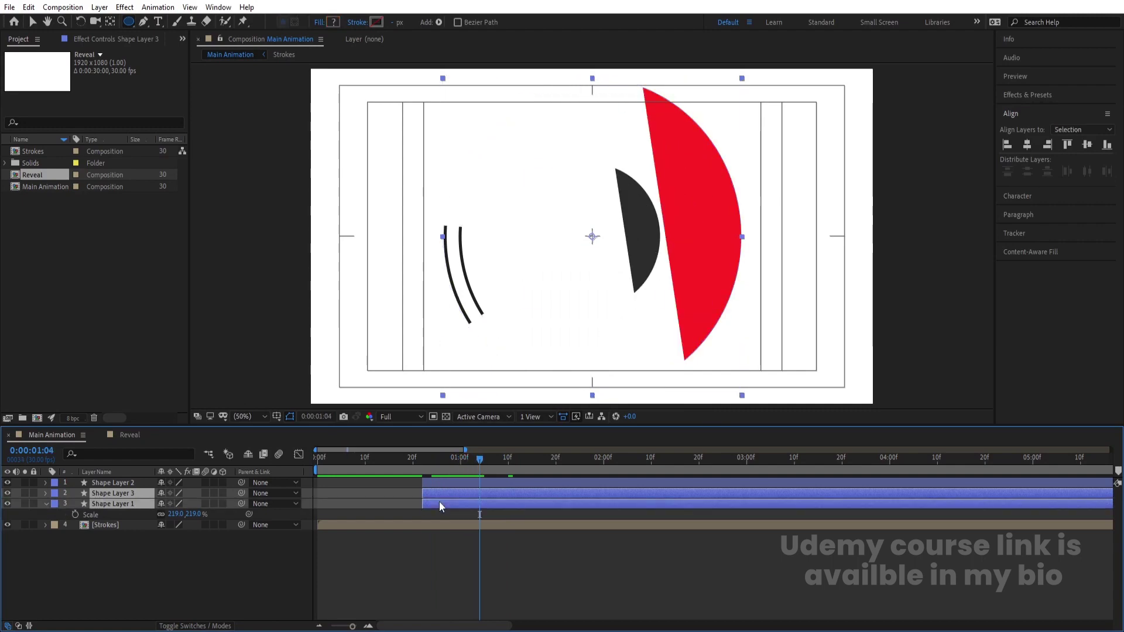
key(bracketleft)
click(451, 501)
key(space)
Step: Move the red circle's start later than the grey circle's
key(space)
click(500, 496)
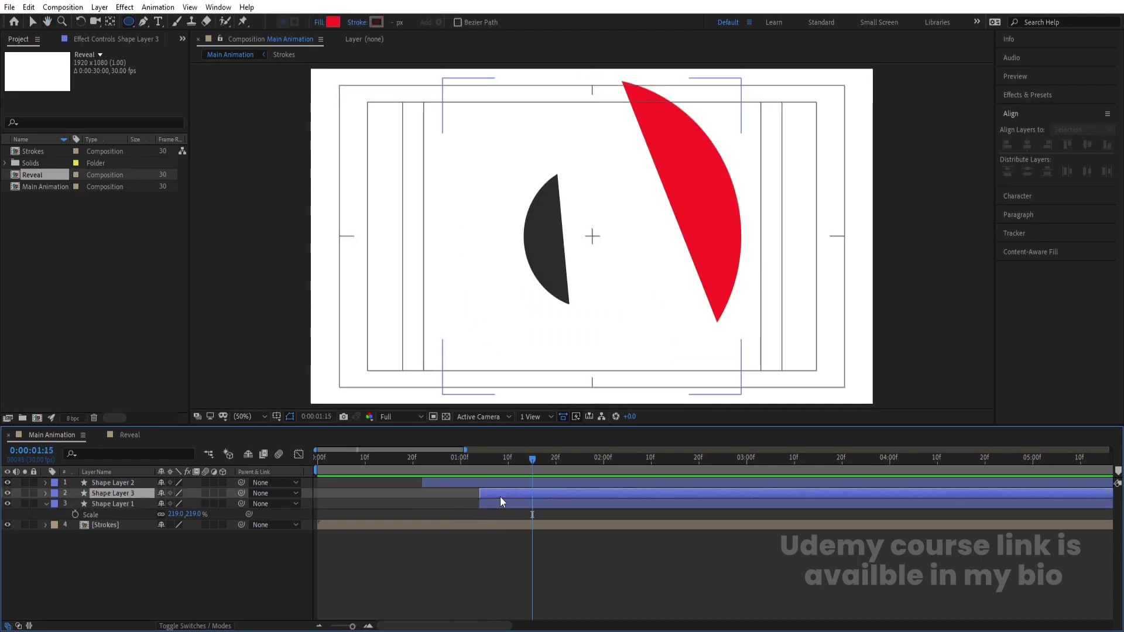
drag(490, 495, 315, 461)
key(space)
key(space)
key(space)
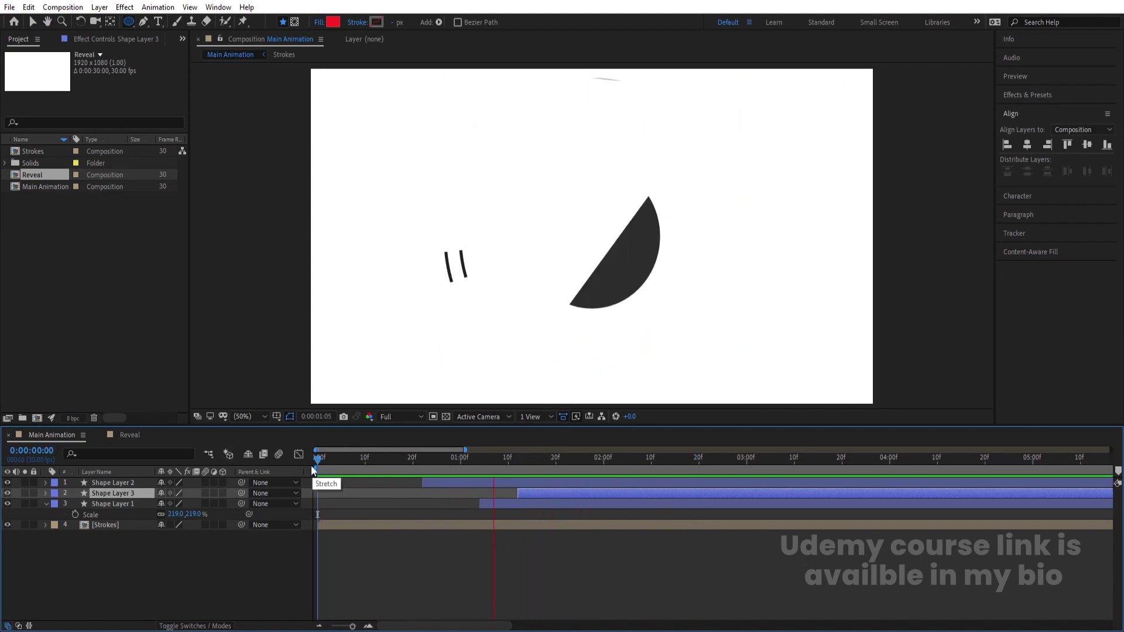
key(space)
click(422, 459)
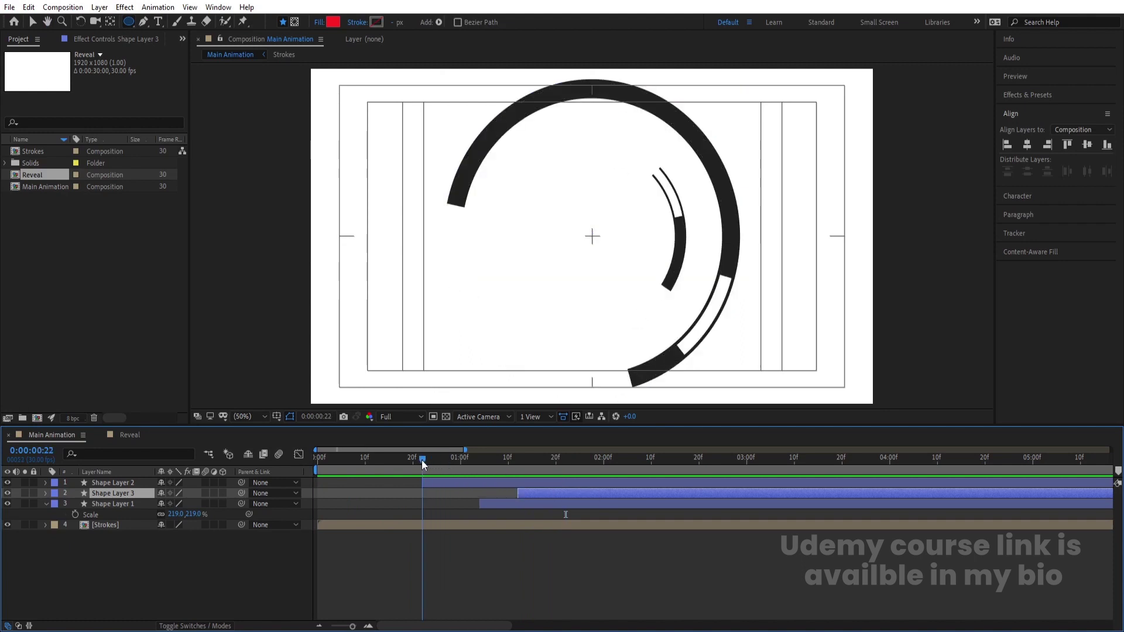
Step: Shift the grey and red circles slightly earlier and preview the staggered wipes
click(505, 504)
click(491, 483)
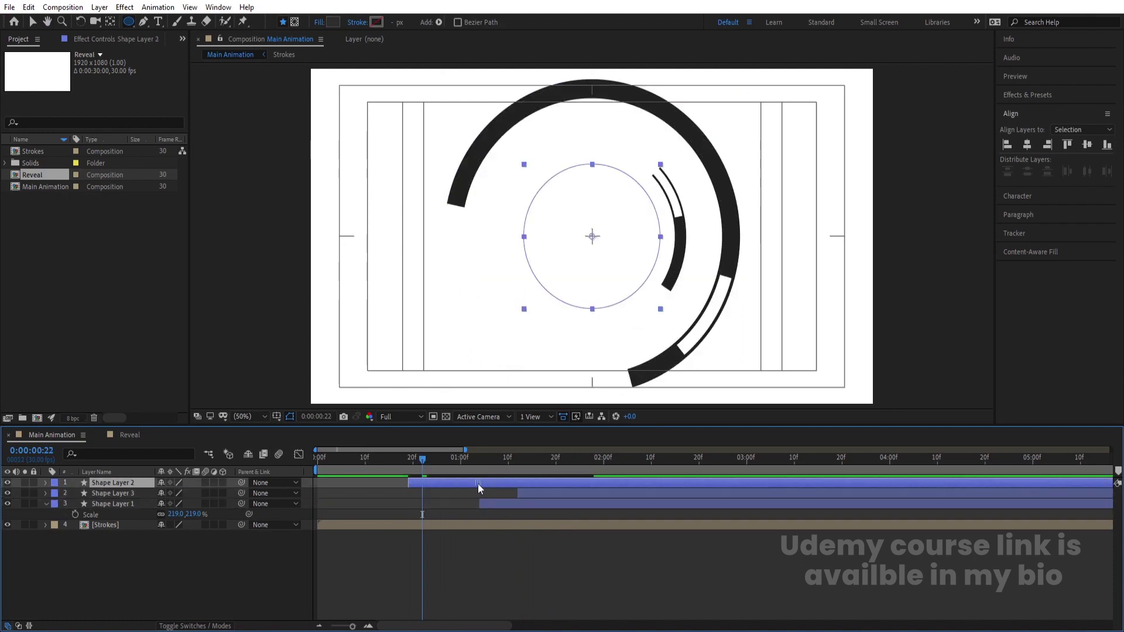
click(508, 503)
ctrl+click(528, 495)
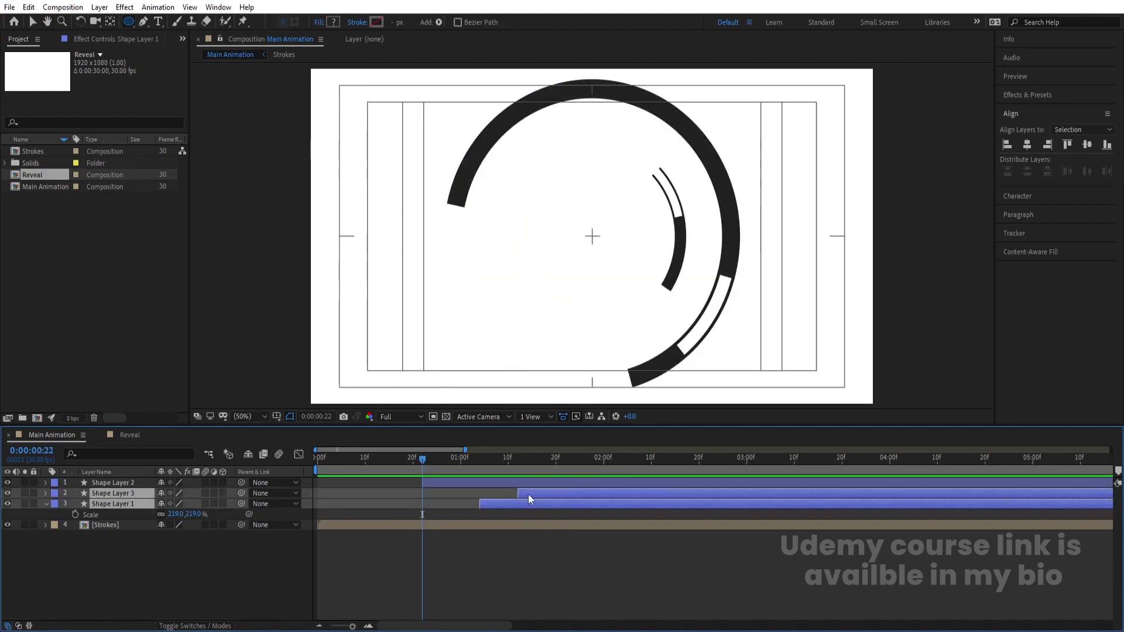
drag(528, 494, 480, 482)
ctrl+click(509, 483)
key(space)
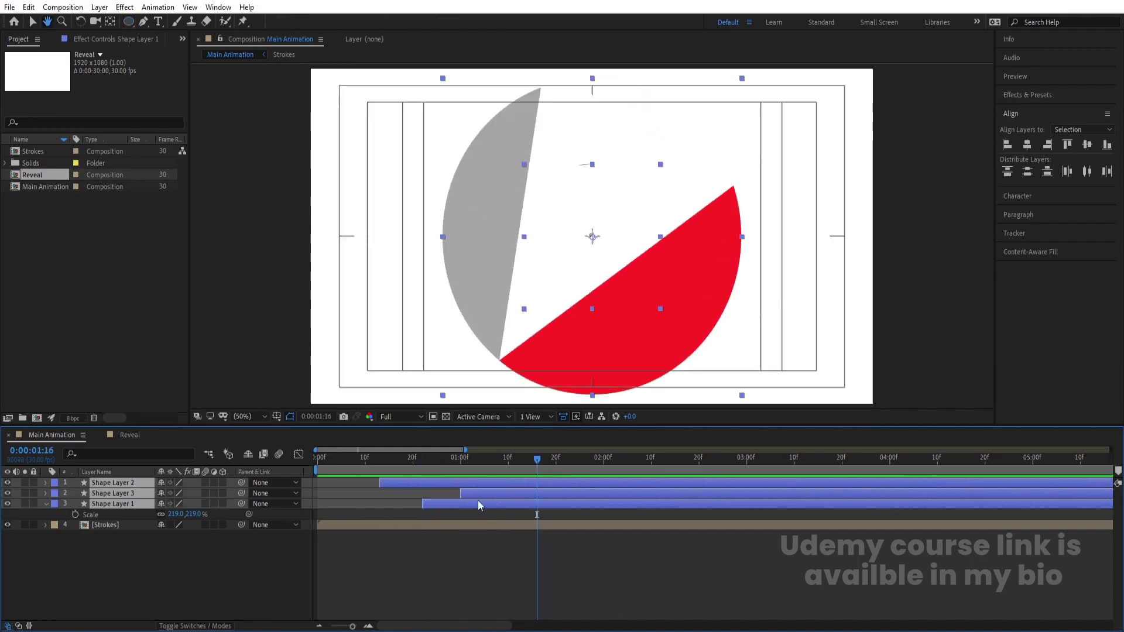
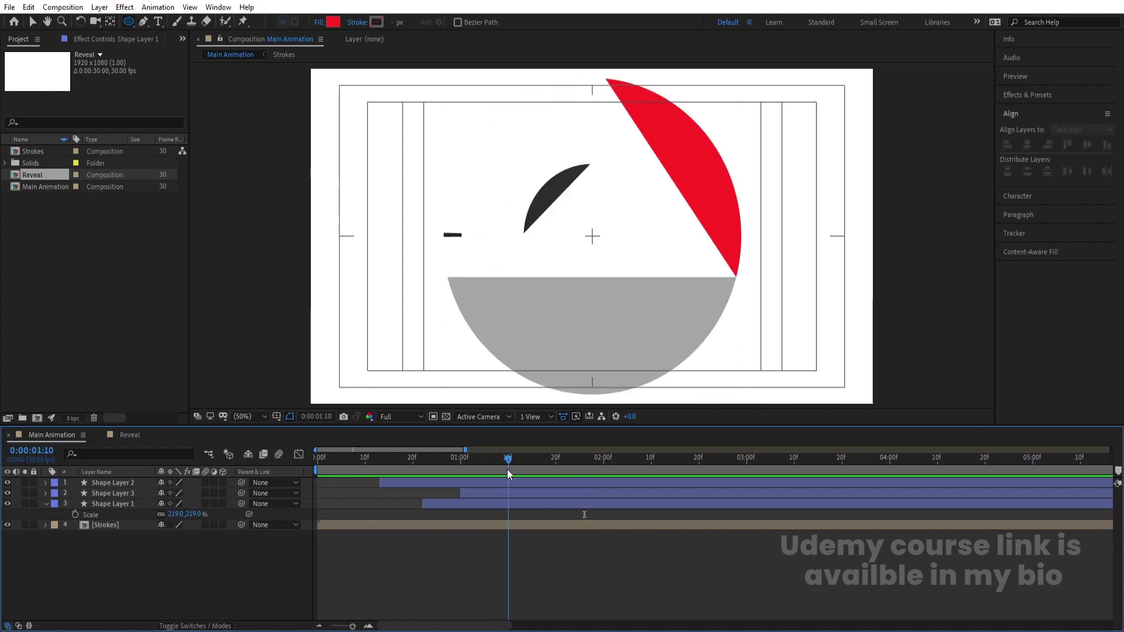
Step: Place the Reveal comp as the top layer of Main Animation starting at 01:10, then preview
click(31, 175)
drag(71, 316, 91, 480)
key(bracketleft)
key(space)
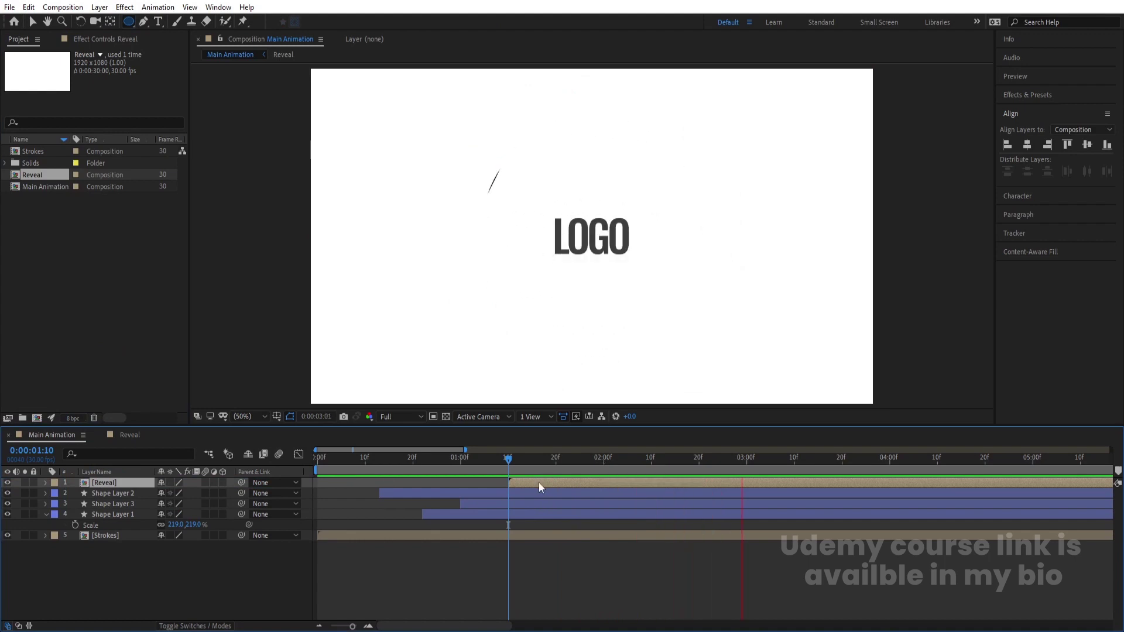
Step: Move the Reveal layer's in-point to 01:01 and preview the earlier LOGO reveal
key(space)
drag(511, 462, 463, 463)
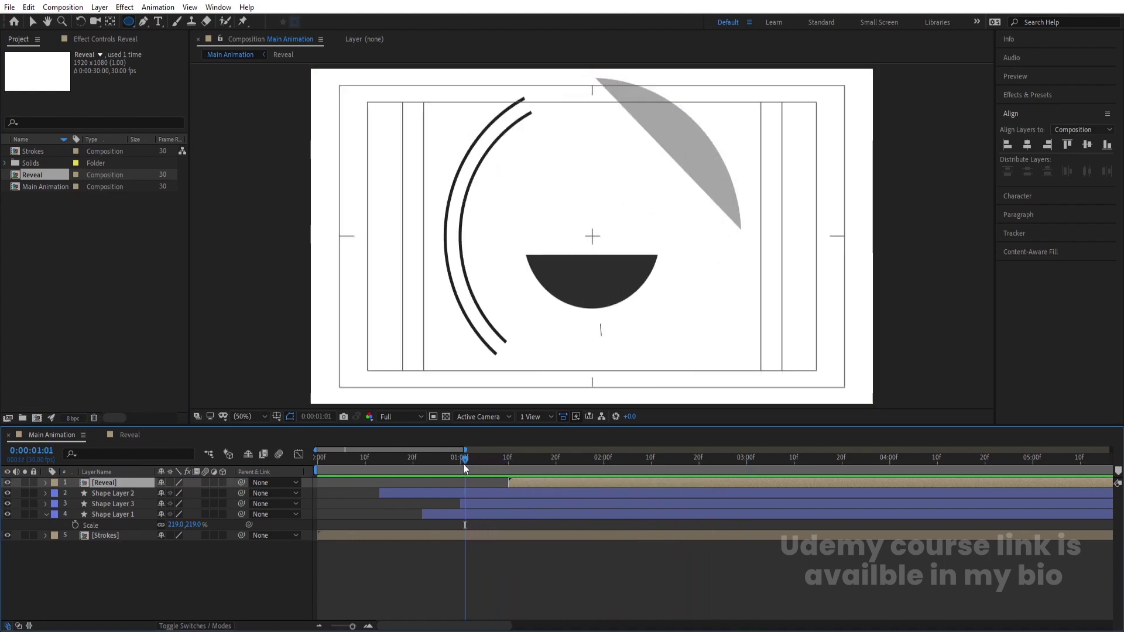
key(bracketleft)
key(space)
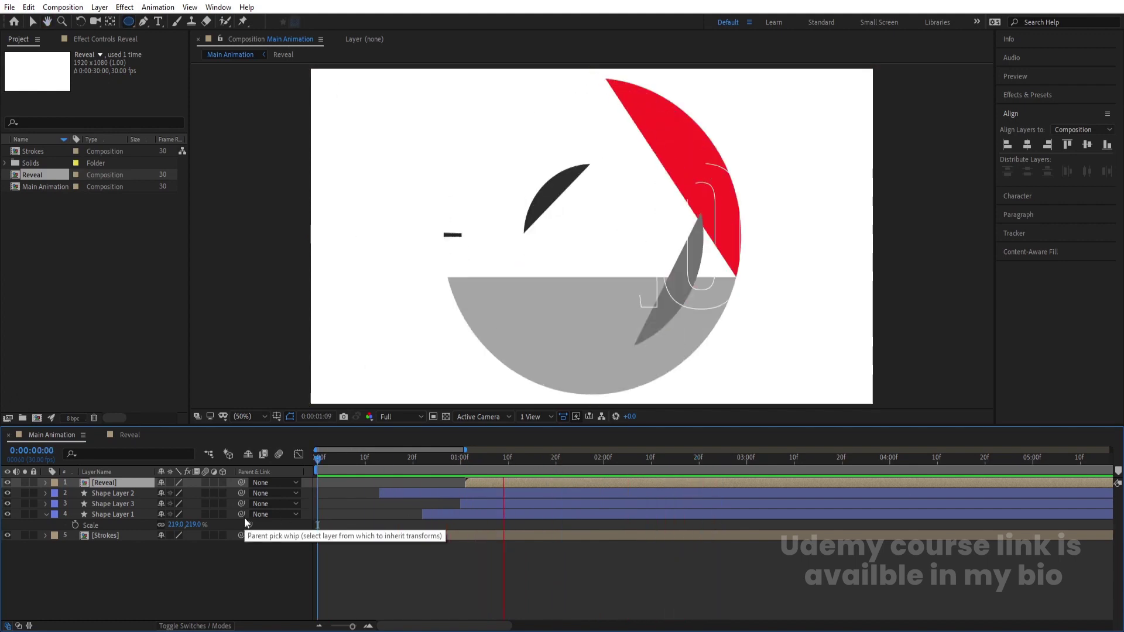
key(space)
key(space)
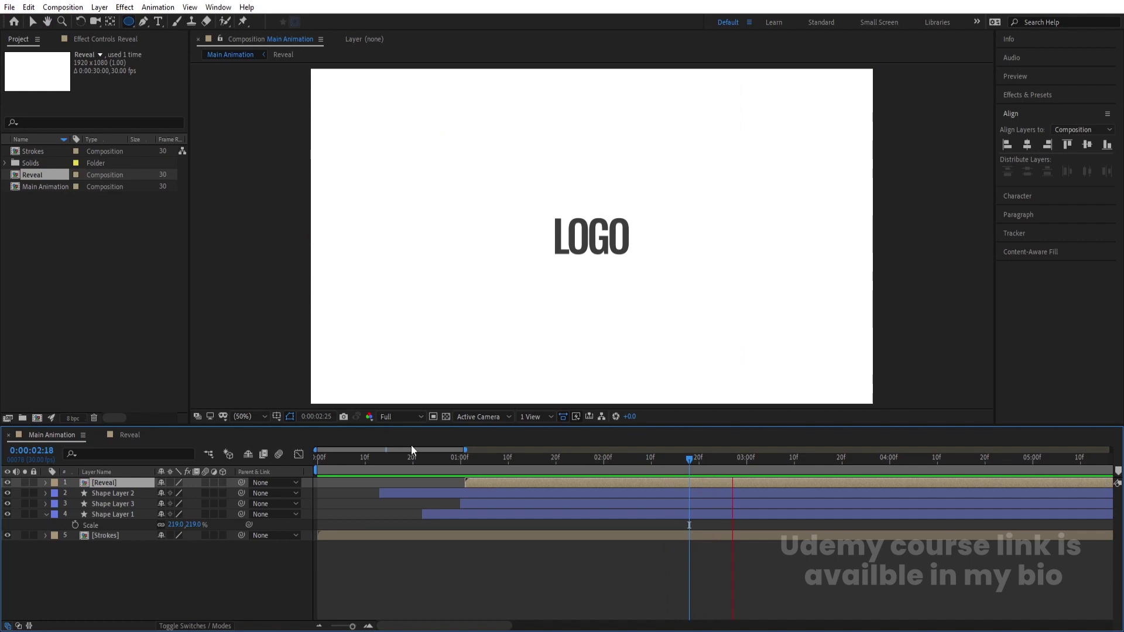
key(space)
drag(448, 463, 414, 465)
click(219, 565)
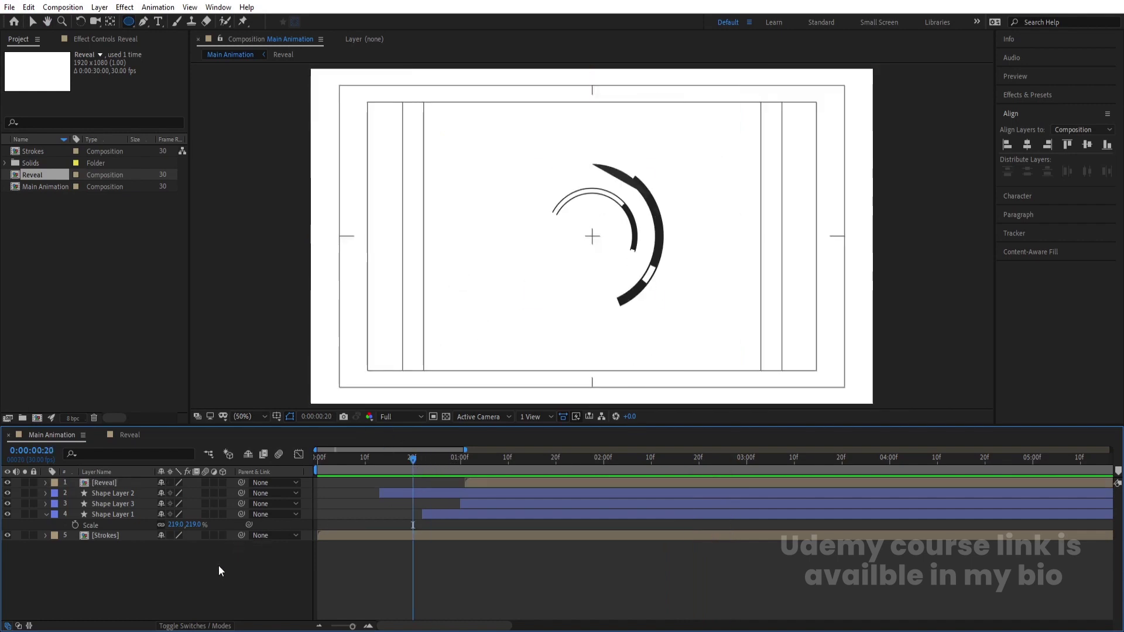
Step: Set the Pen tool to draw shapes with no fill
click(141, 23)
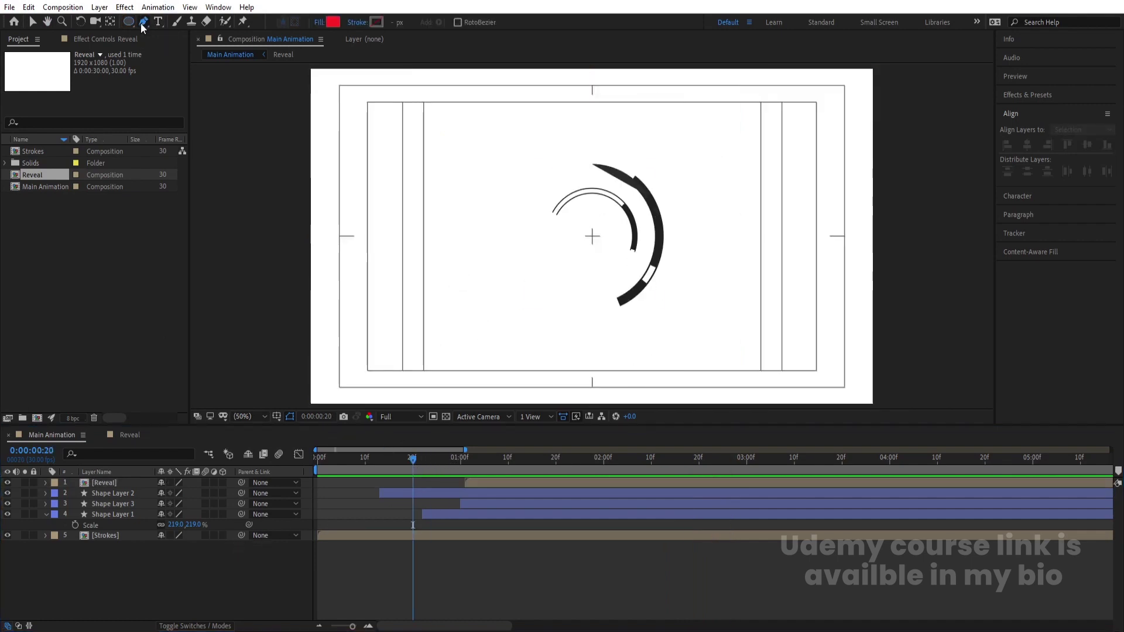
click(319, 22)
click(503, 281)
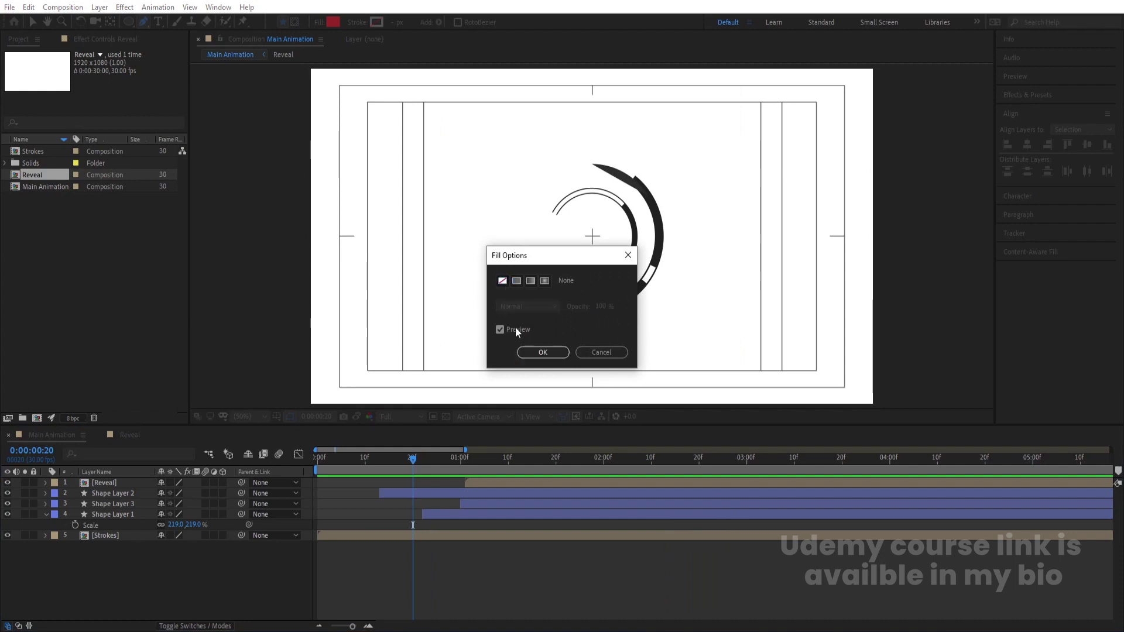
key(Return)
click(376, 22)
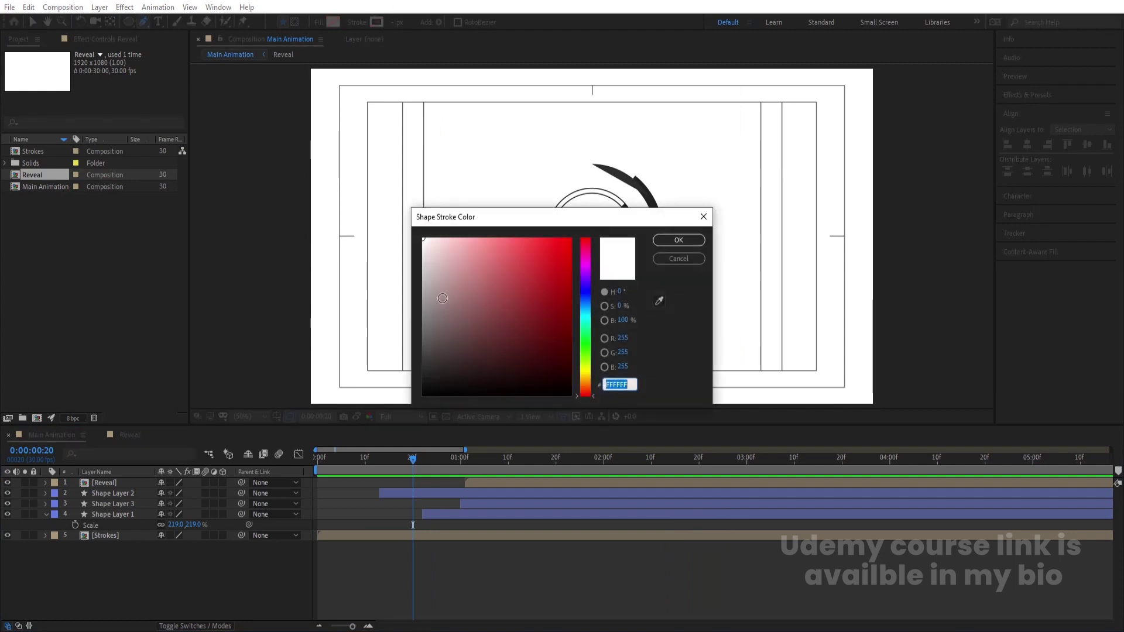
click(658, 245)
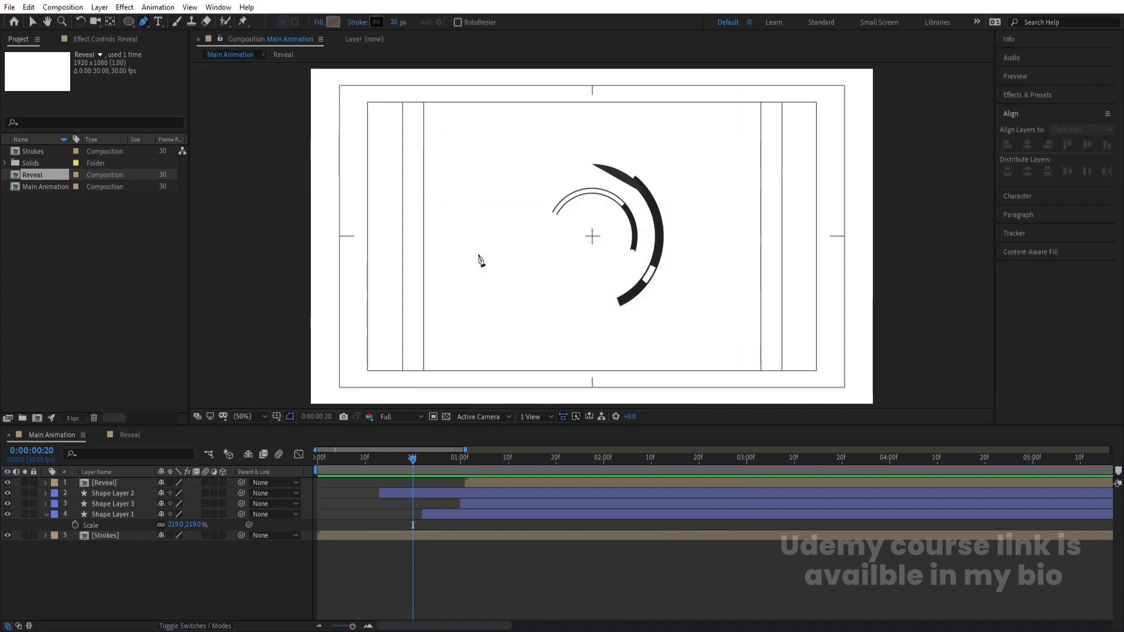
Step: Draw a diagonal line from lower left to above the frame with a 5 px stroke
click(370, 302)
click(485, 75)
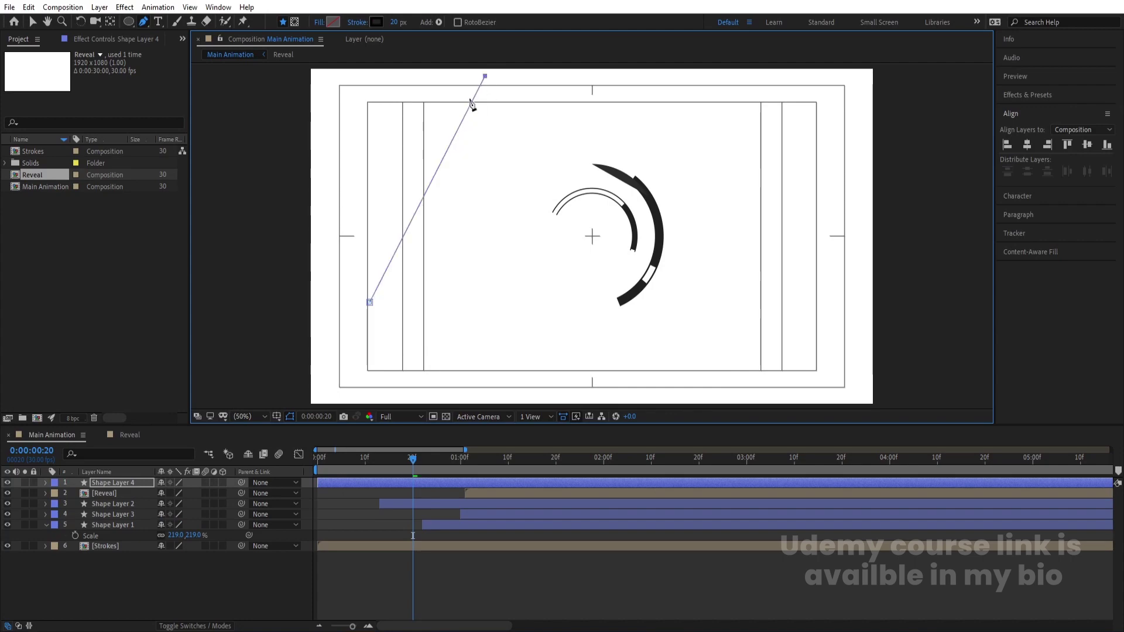
key(comma)
drag(539, 157, 562, 104)
click(395, 23)
text(5)
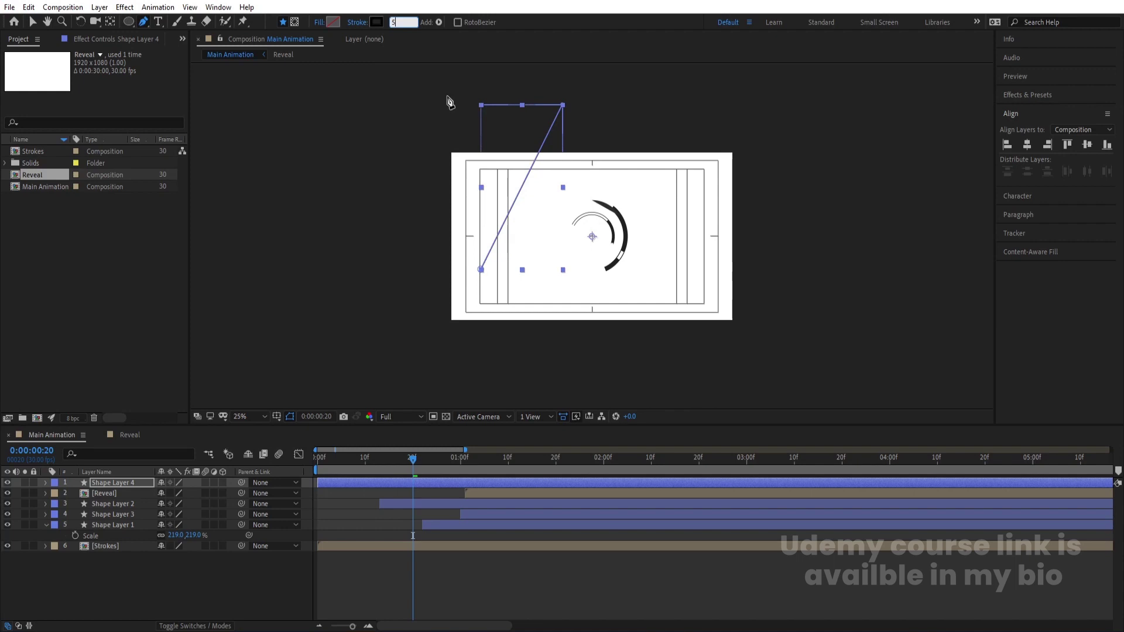
key(Return)
Step: Return the view to 50% and centre the line vertically and horizontally
key(v)
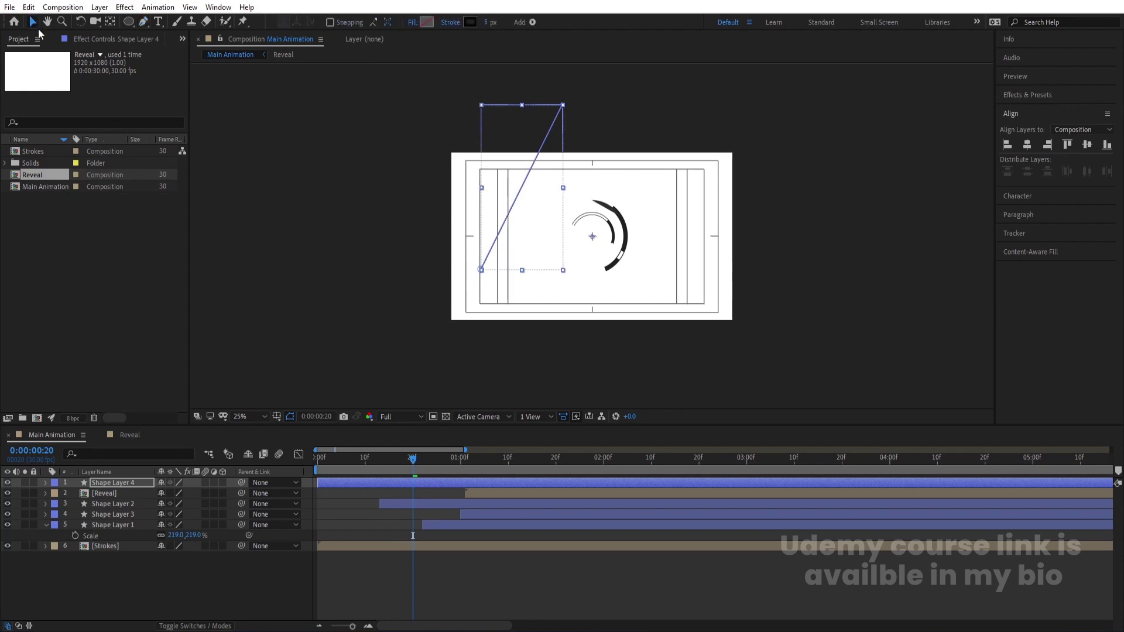
click(251, 413)
click(262, 231)
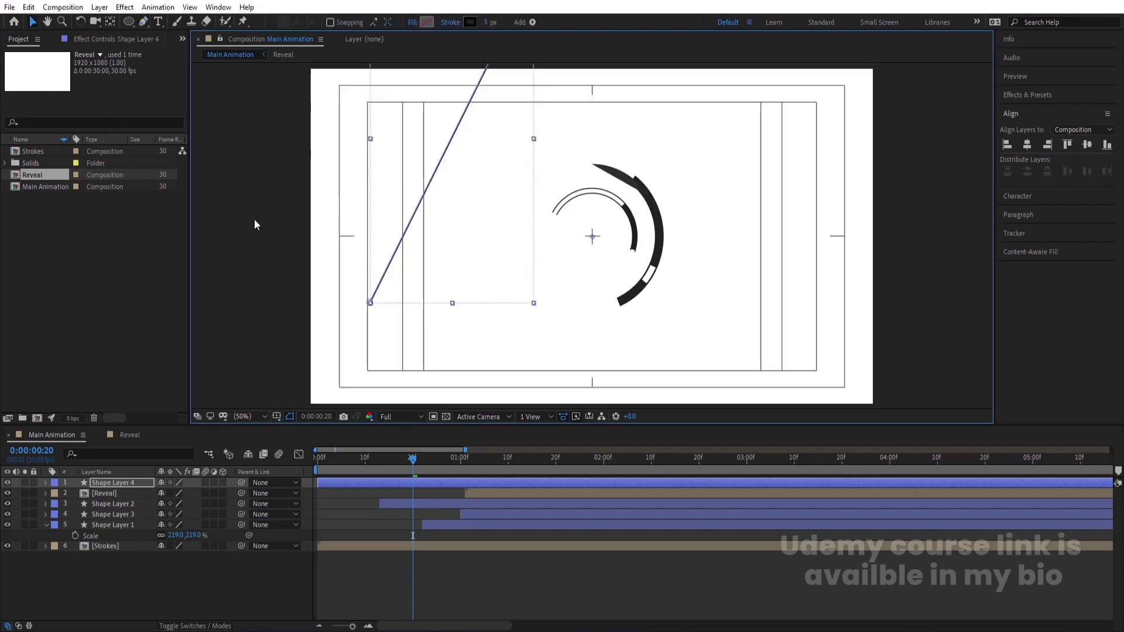
click(98, 483)
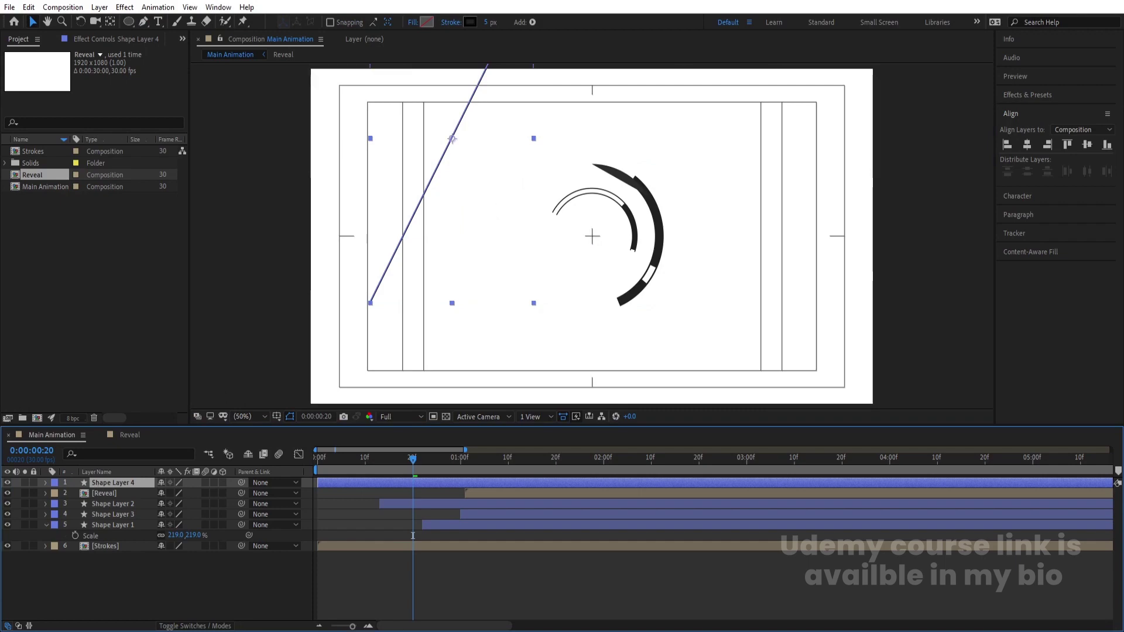
click(1087, 145)
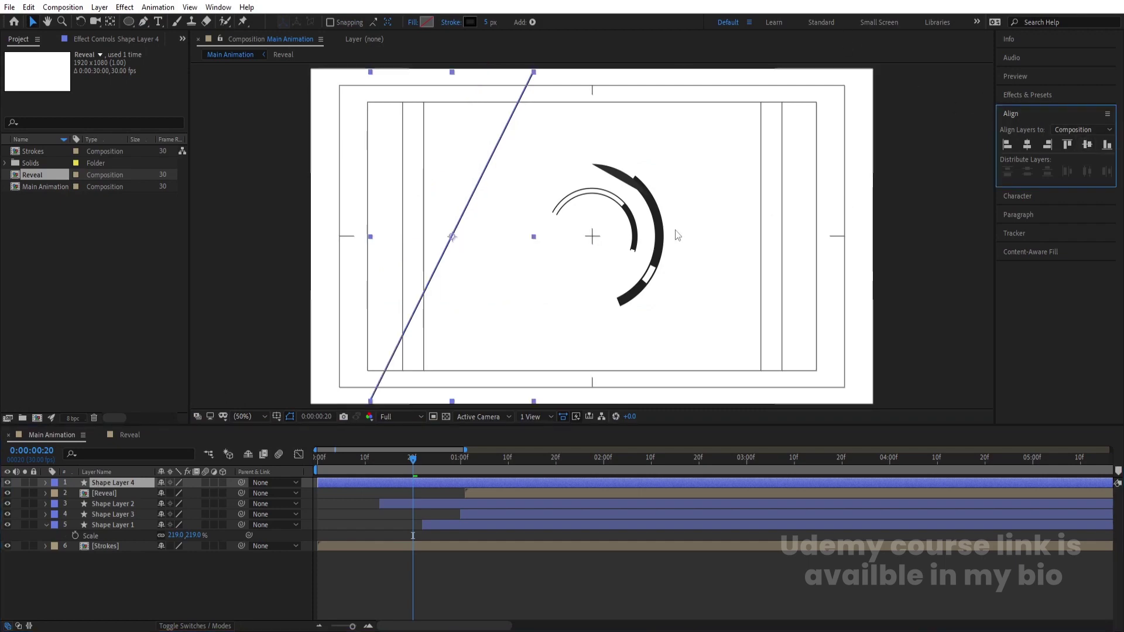
click(1033, 146)
click(46, 482)
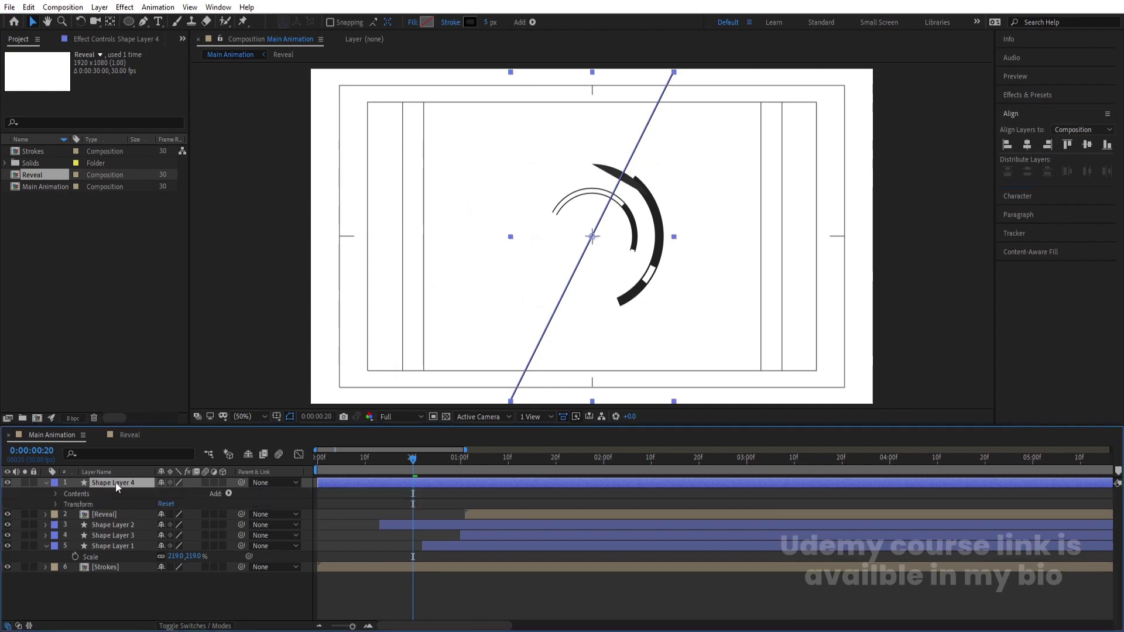
Step: Add a Repeater to Shape Layer 4 with 173 copies spaced 10 px apart
click(228, 494)
click(275, 357)
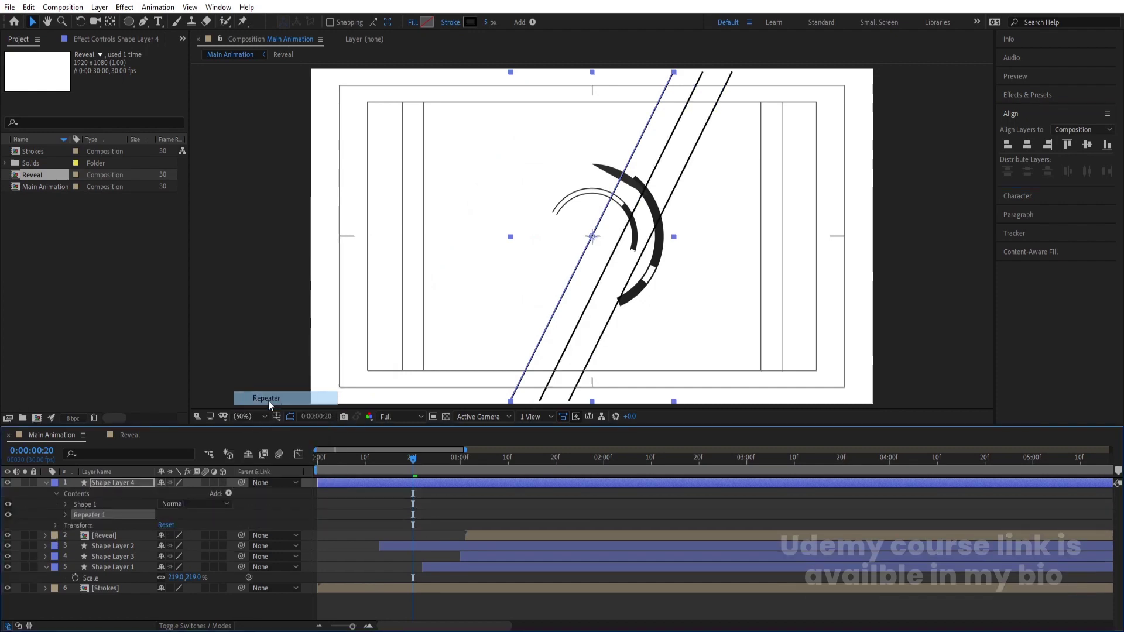
click(65, 516)
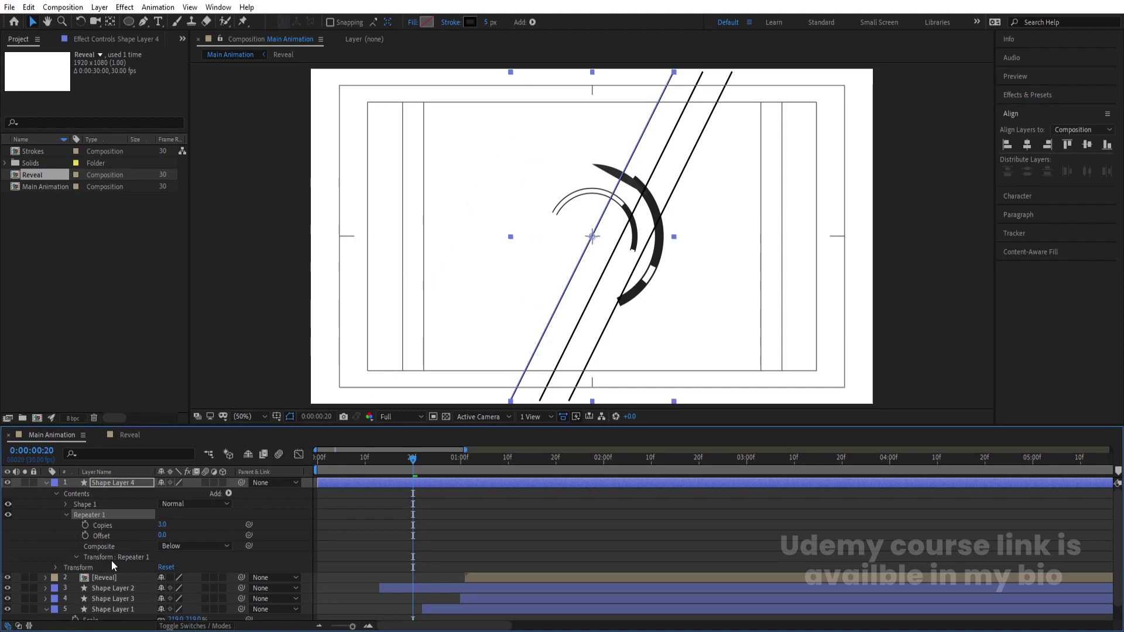
click(75, 557)
drag(160, 572, 111, 572)
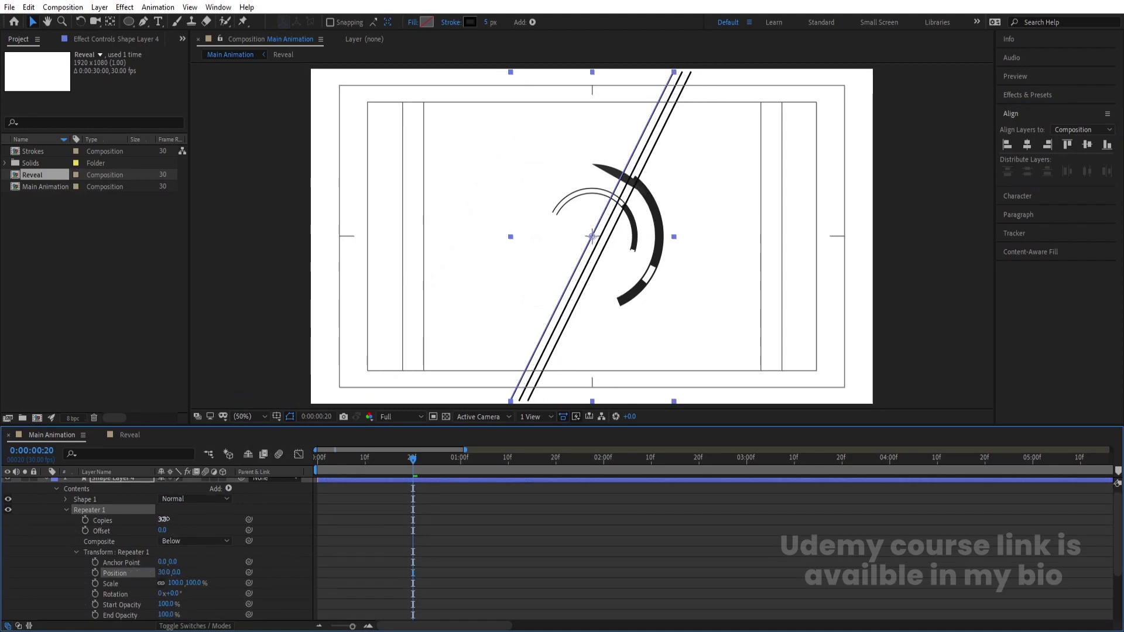
drag(163, 519, 191, 518)
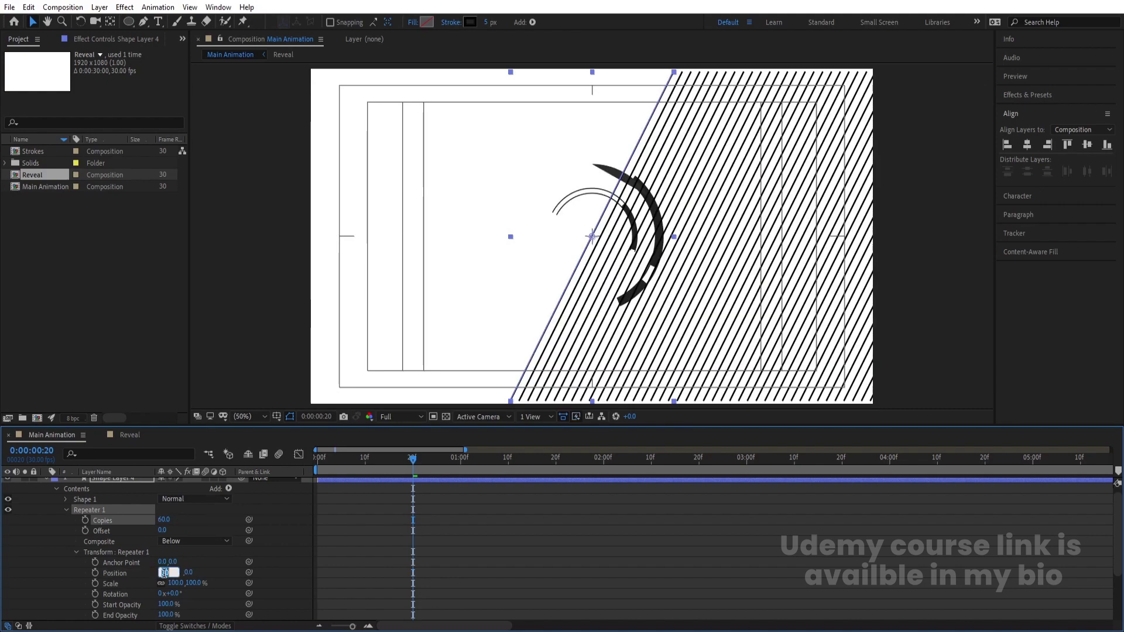
text(10)
key(Return)
drag(164, 519, 215, 517)
scroll(80, 508, up, 1)
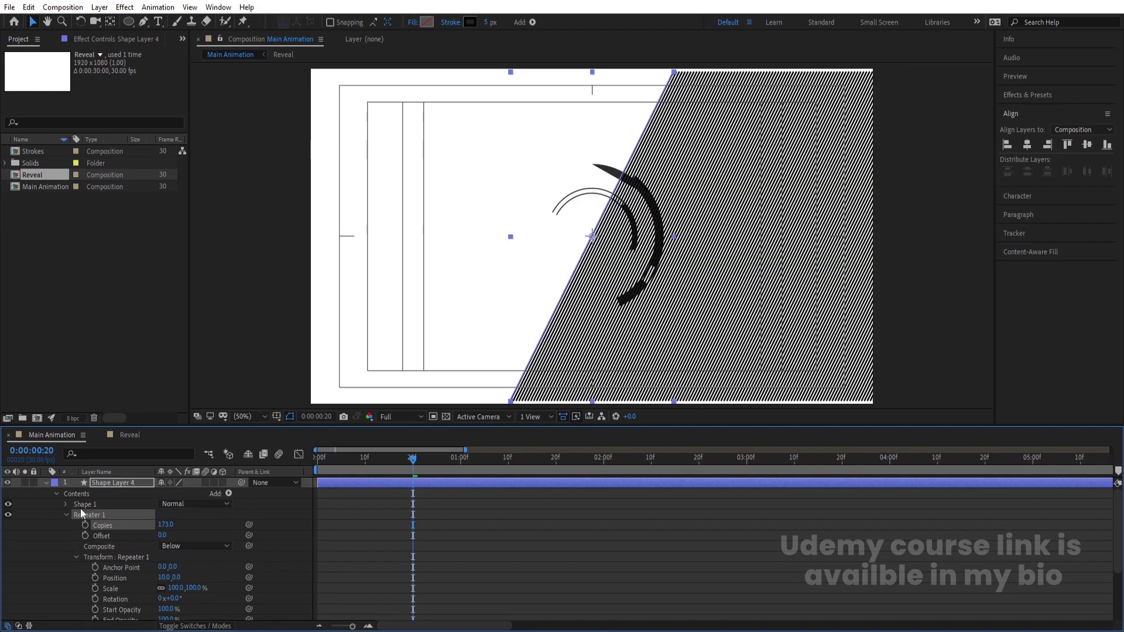
click(46, 482)
Step: Move the striped layer left over the frame and rename it mask
key(u)
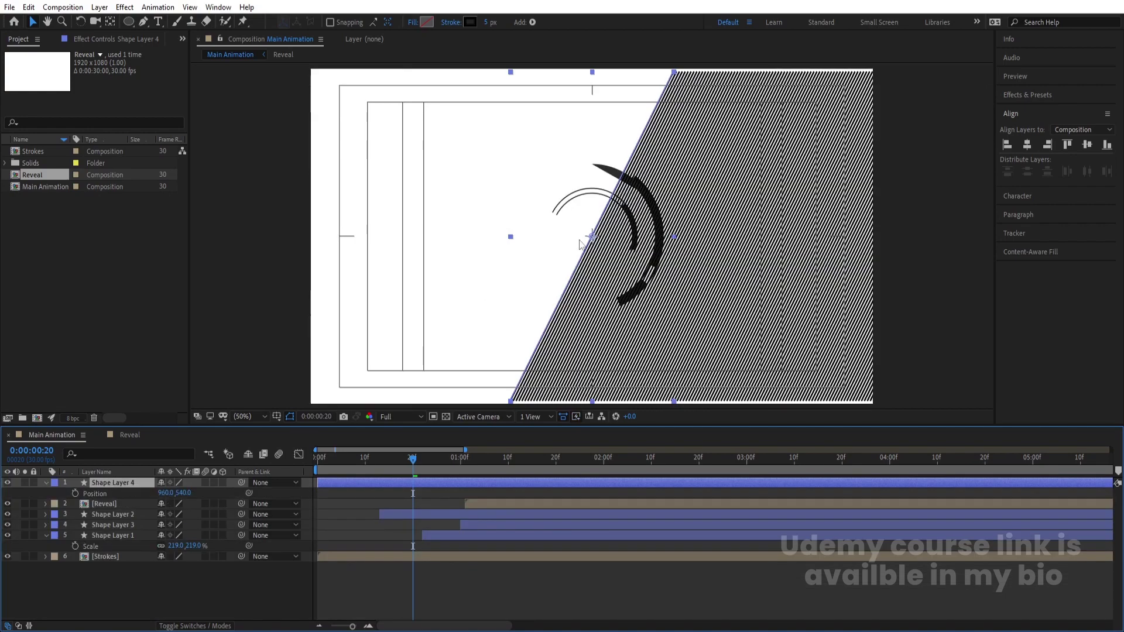
drag(593, 237, 356, 218)
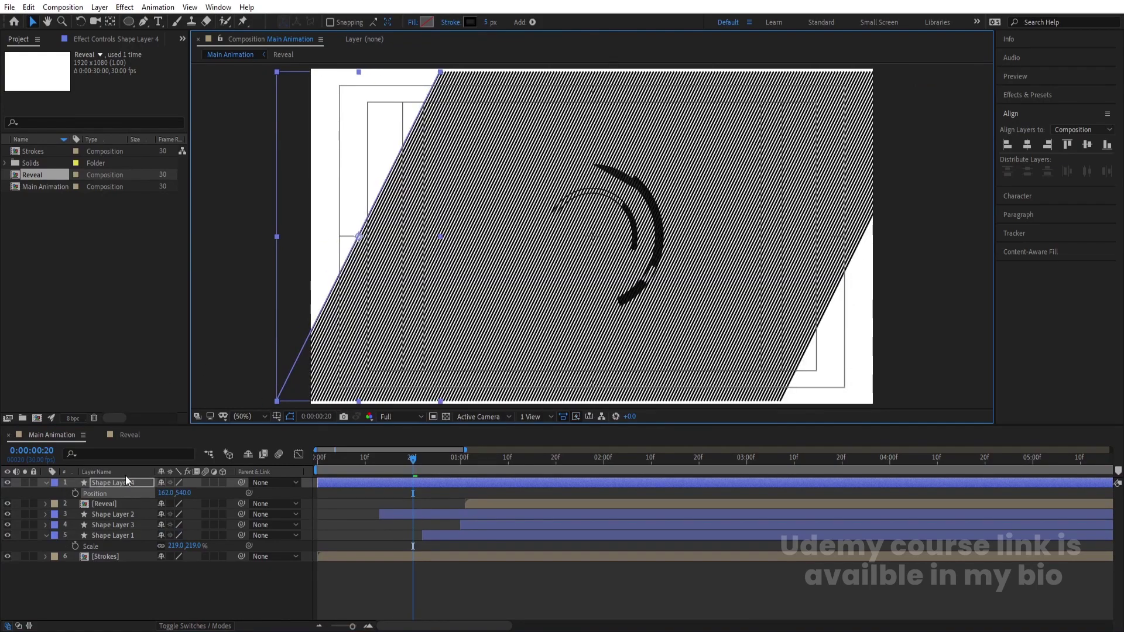
key(Return)
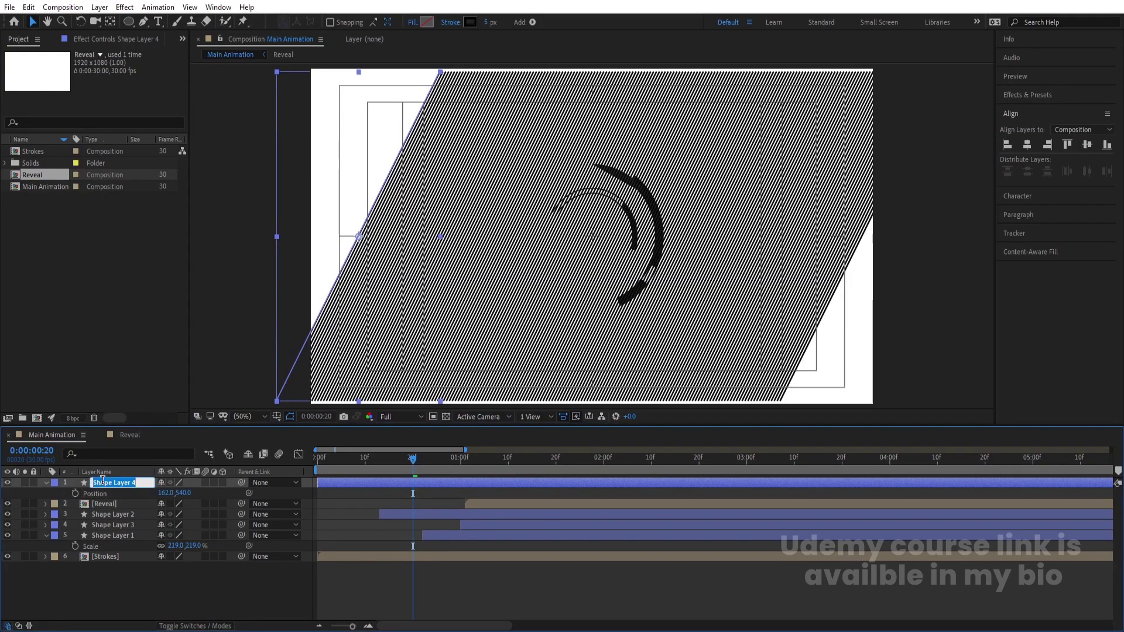
text(mask)
key(Return)
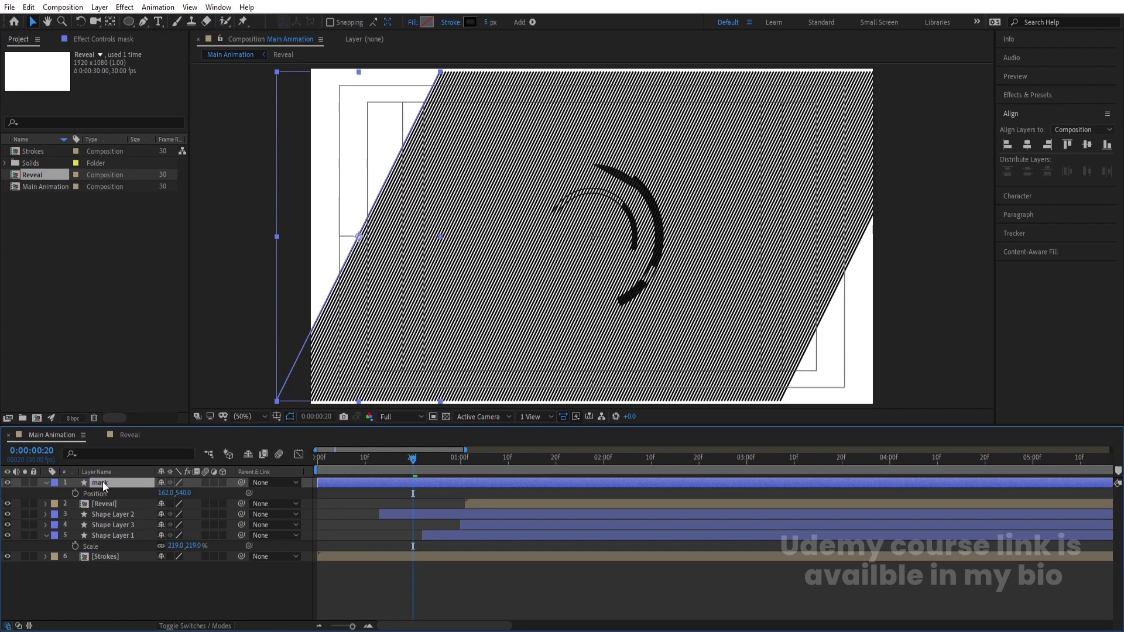
Step: Hide the mask, Strokes and Reveal layers, preview, and select Shape Layers 1–3
click(7, 482)
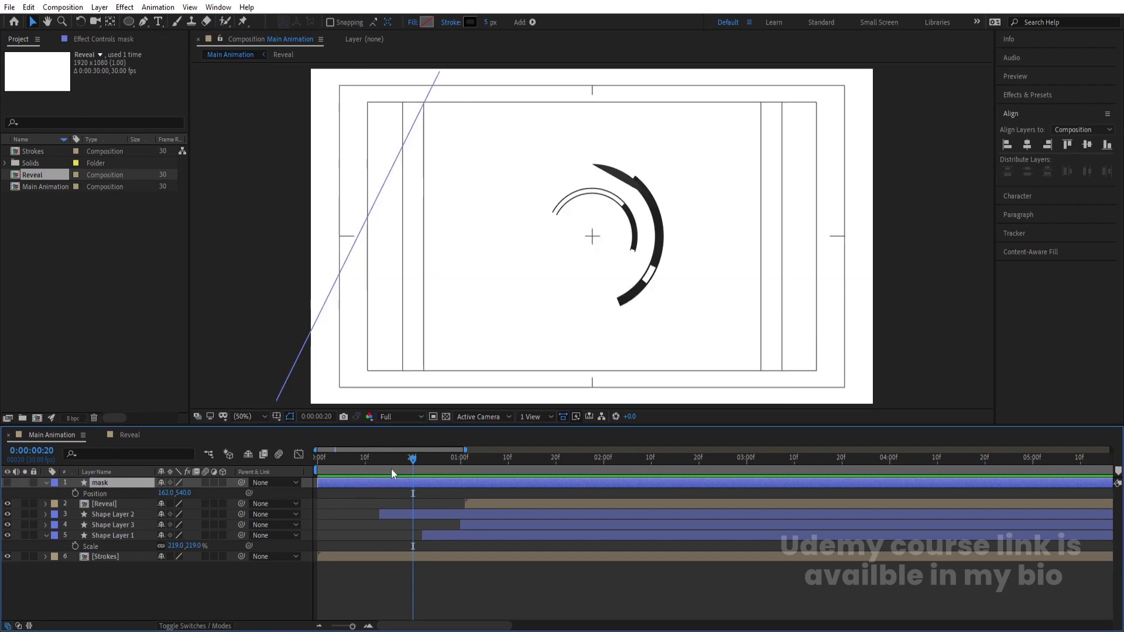
mouse_move(391, 469)
mouse_down()
mouse_move(378, 471)
mouse_move(440, 490)
mouse_up()
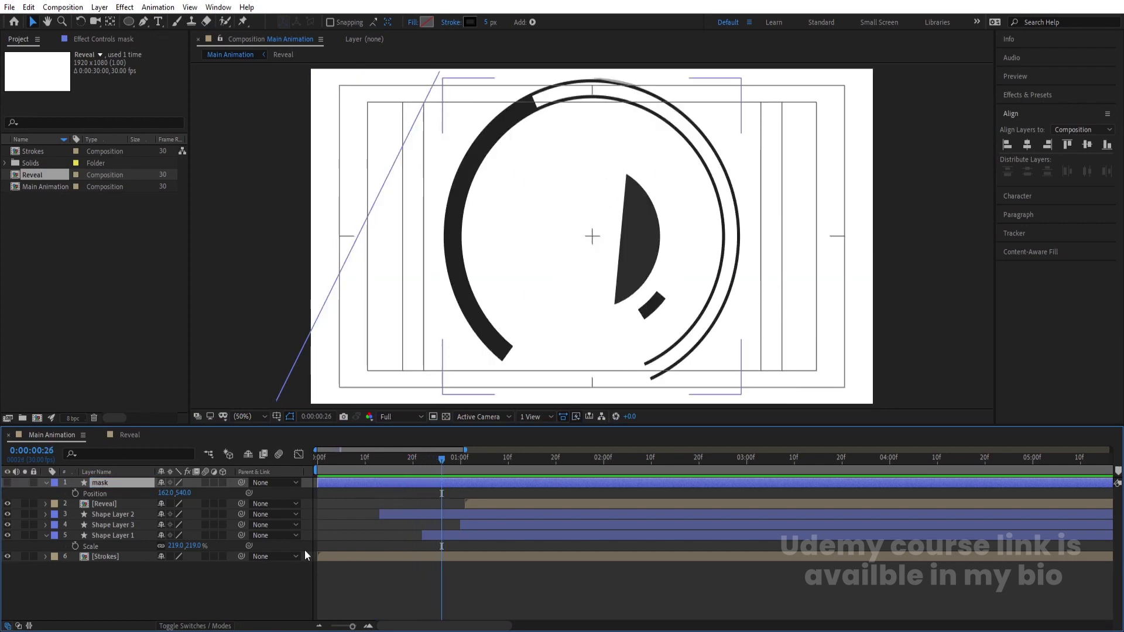
click(7, 556)
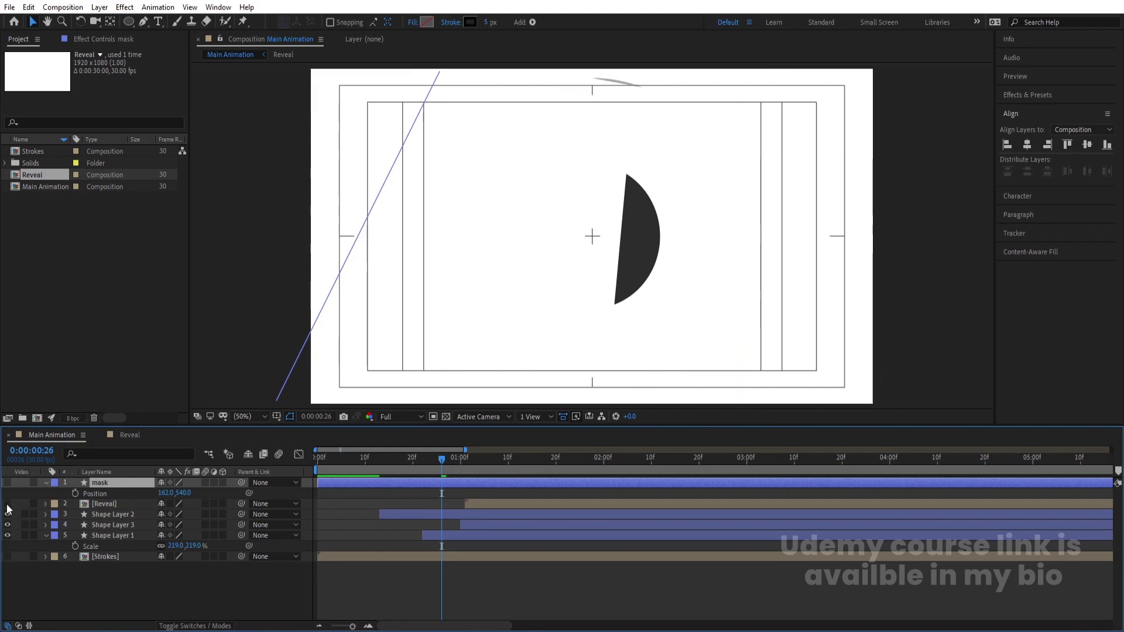
click(7, 503)
key(space)
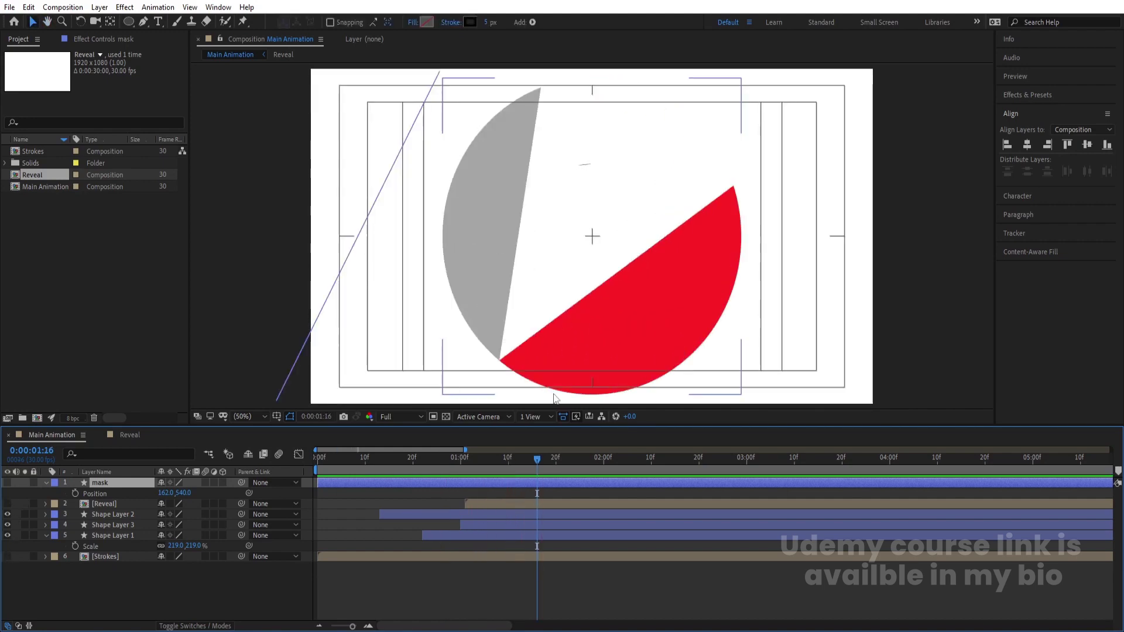
click(381, 476)
click(395, 513)
shift+click(132, 536)
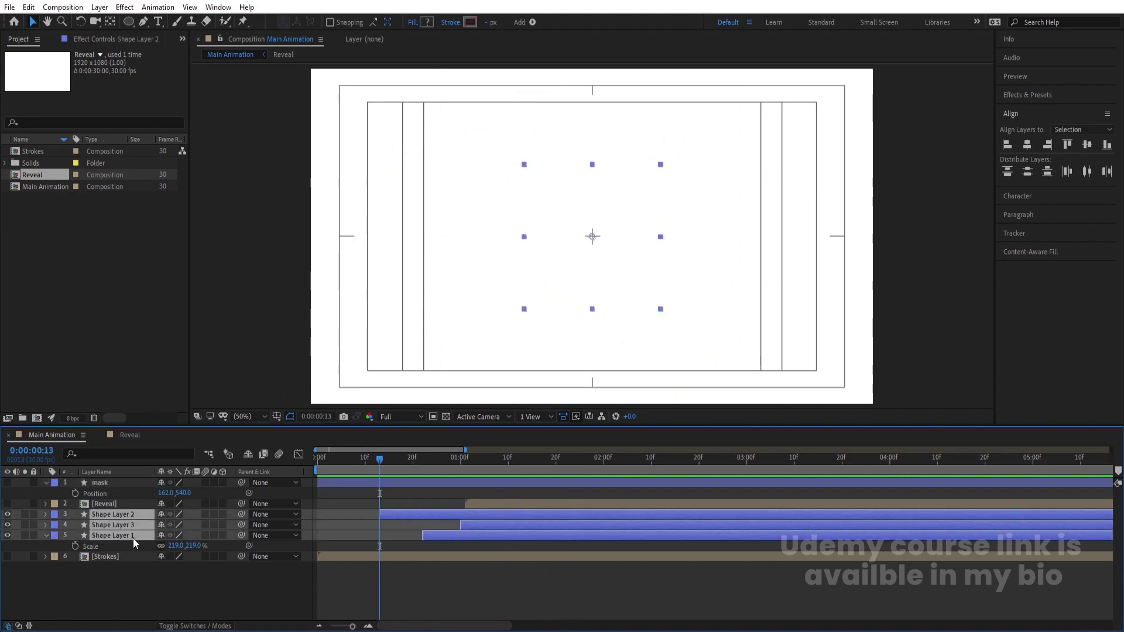
Step: Pre-compose the three shape layers as 'circle' and trim its start to frame 13
key(ctrl+shift+c)
text(circles)
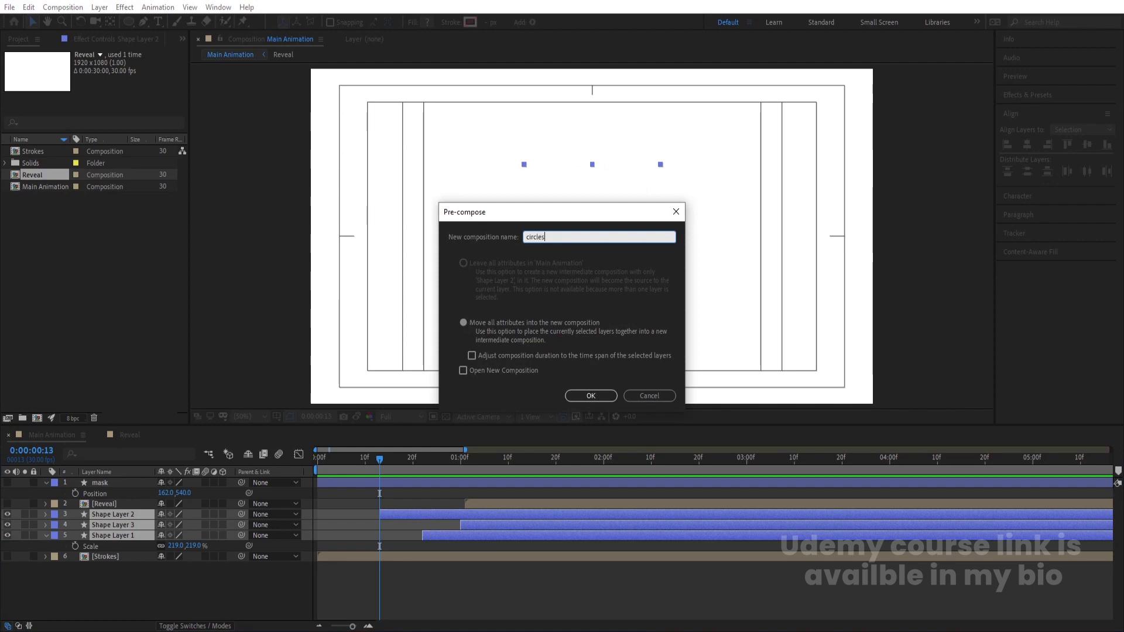
key(Return)
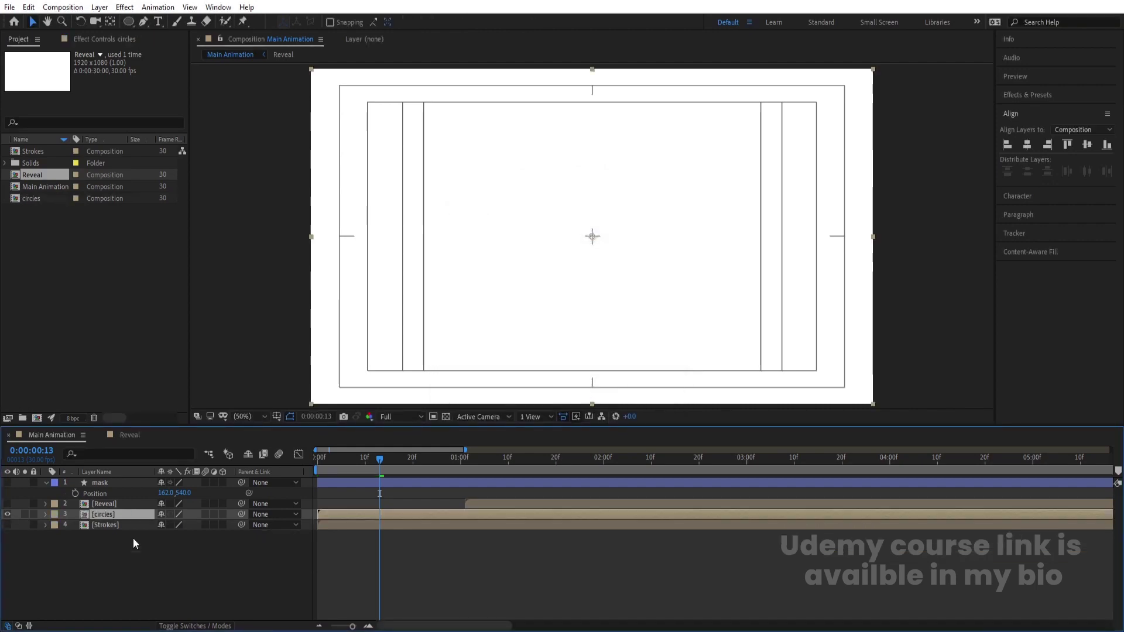
key(alt+bracketleft)
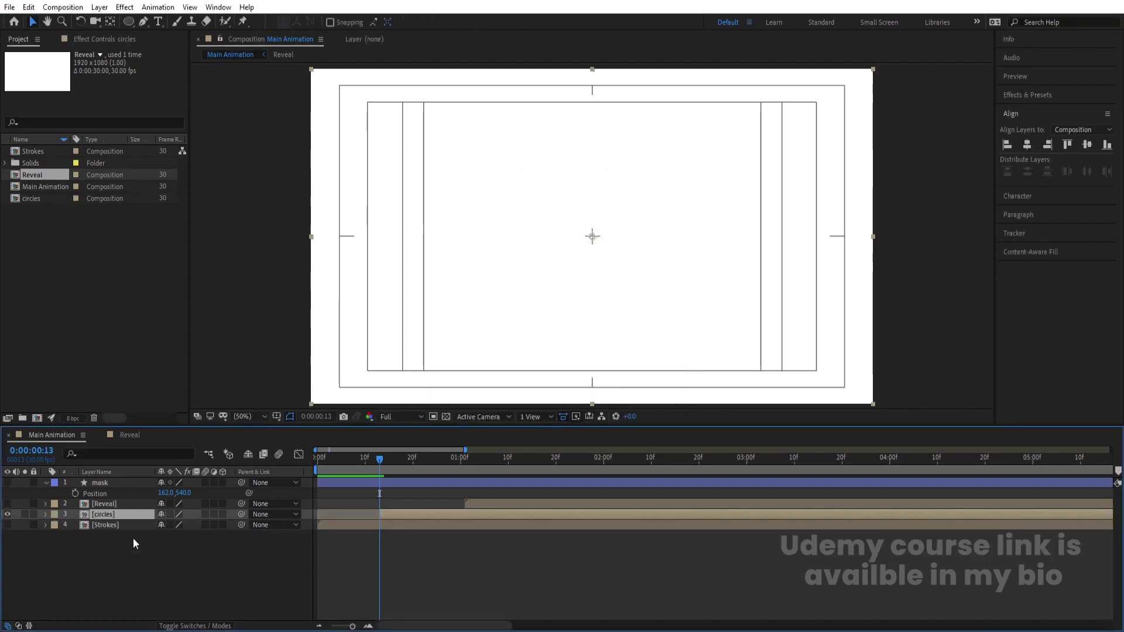
Step: Show the mask layer above circles and set circles' TrkMat to Alpha Matte 'mask'
click(106, 474)
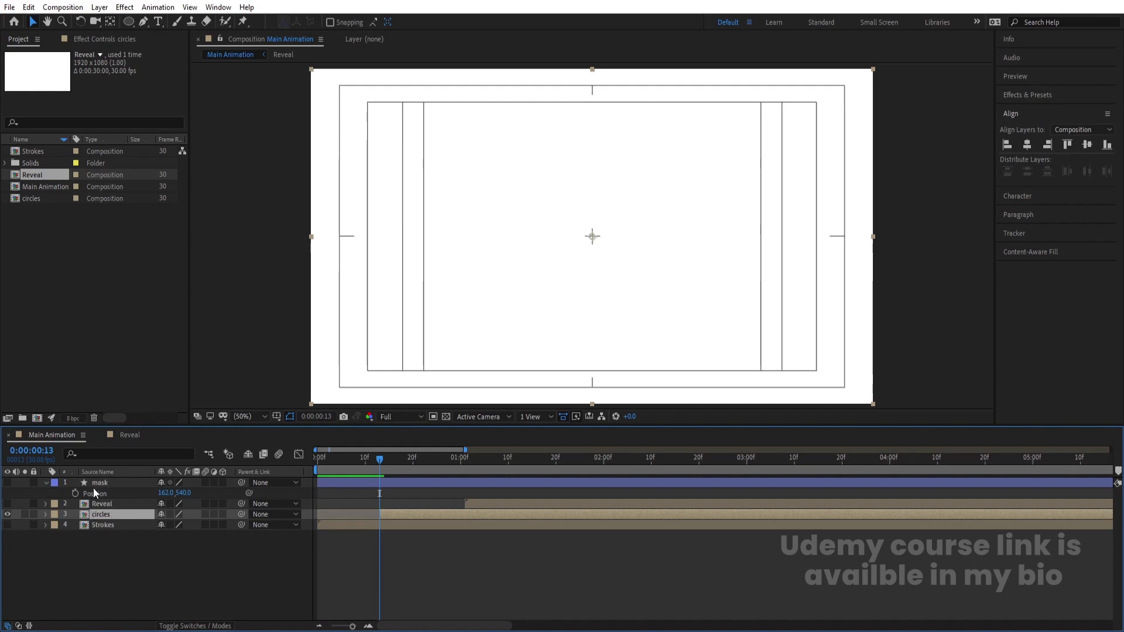
click(8, 482)
drag(86, 484, 107, 508)
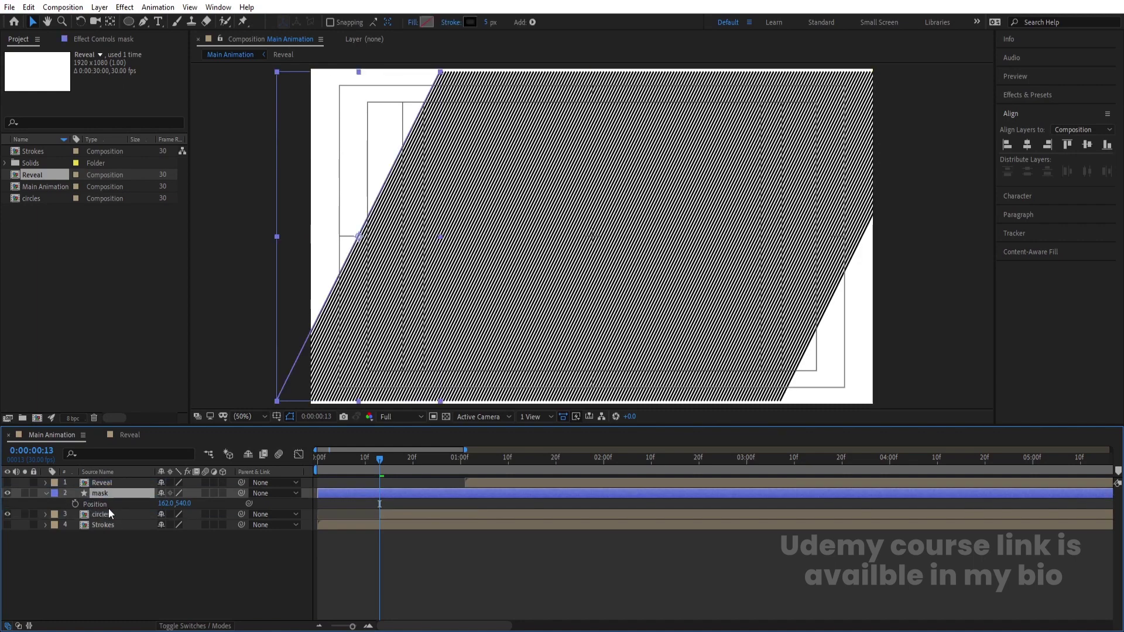
click(110, 516)
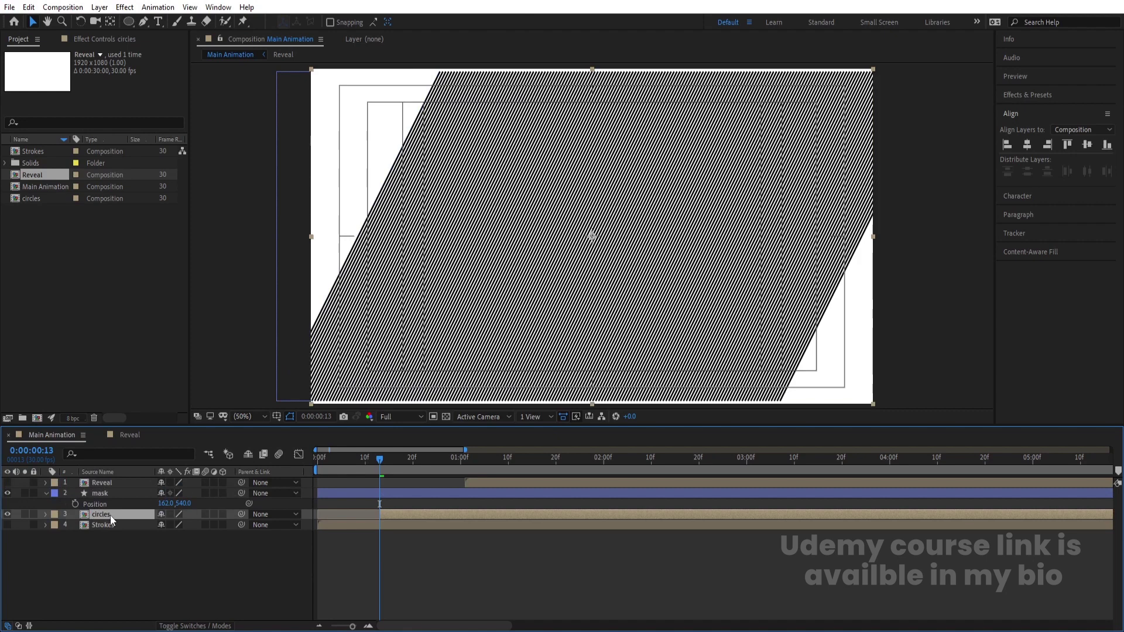
key(F4)
click(215, 517)
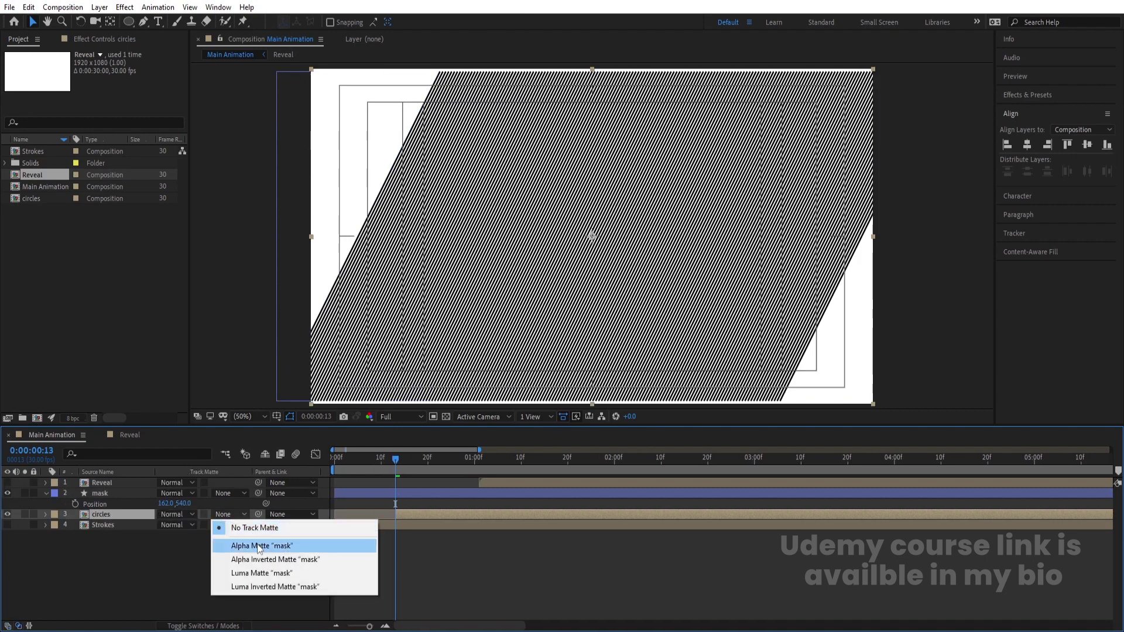
click(246, 543)
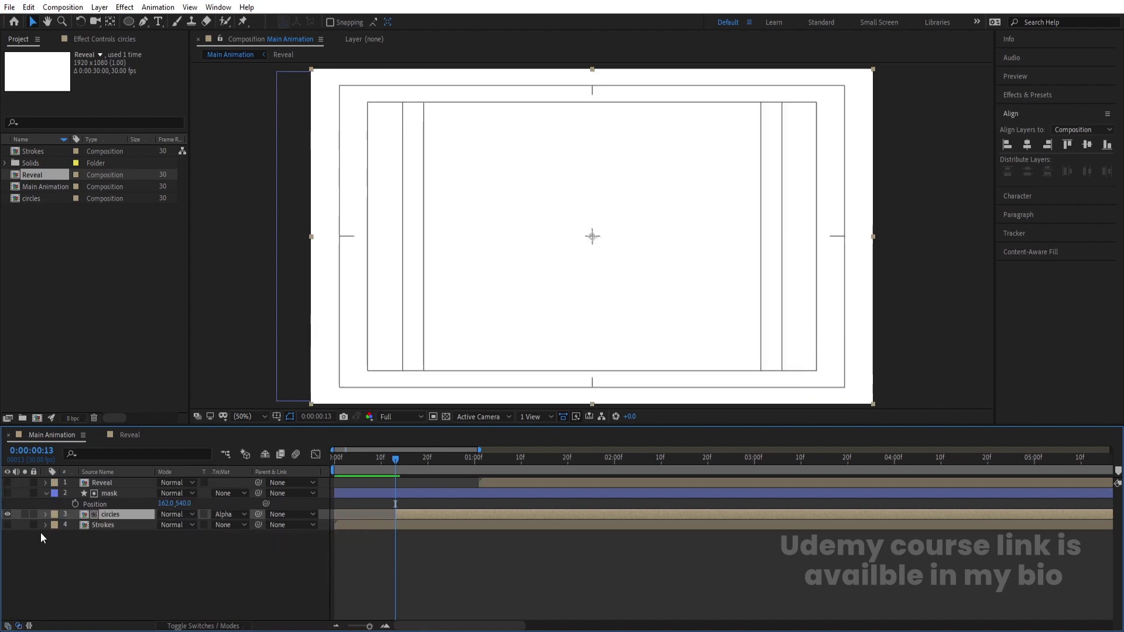
Step: Turn the Strokes and Reveal layers back on and preview the hatched circles from the start
click(6, 523)
click(8, 483)
key(Home)
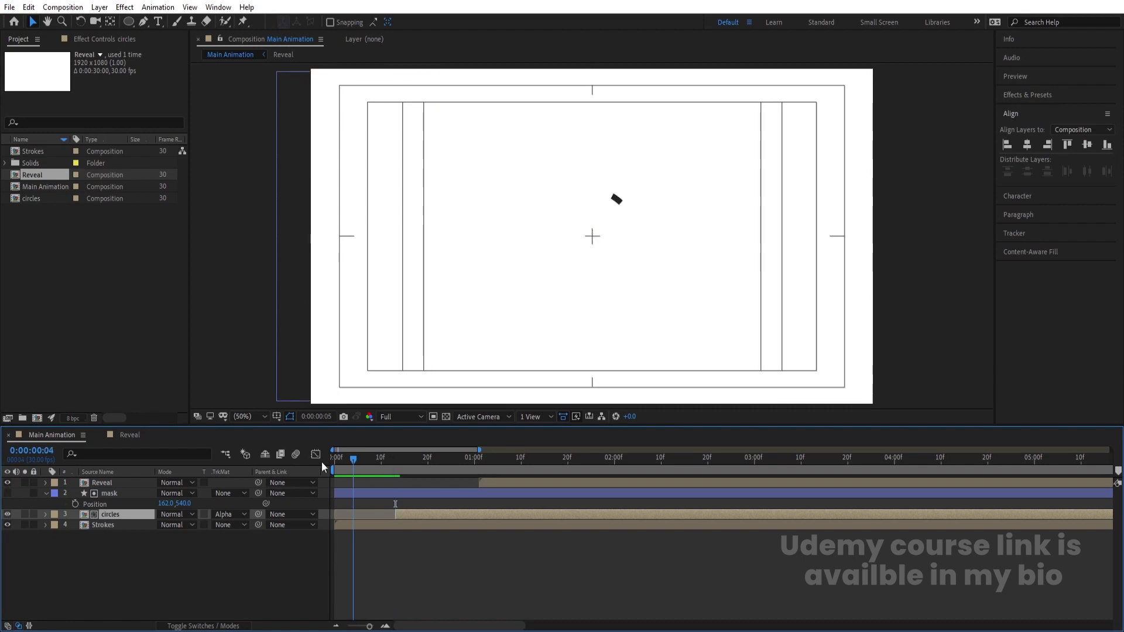
key(space)
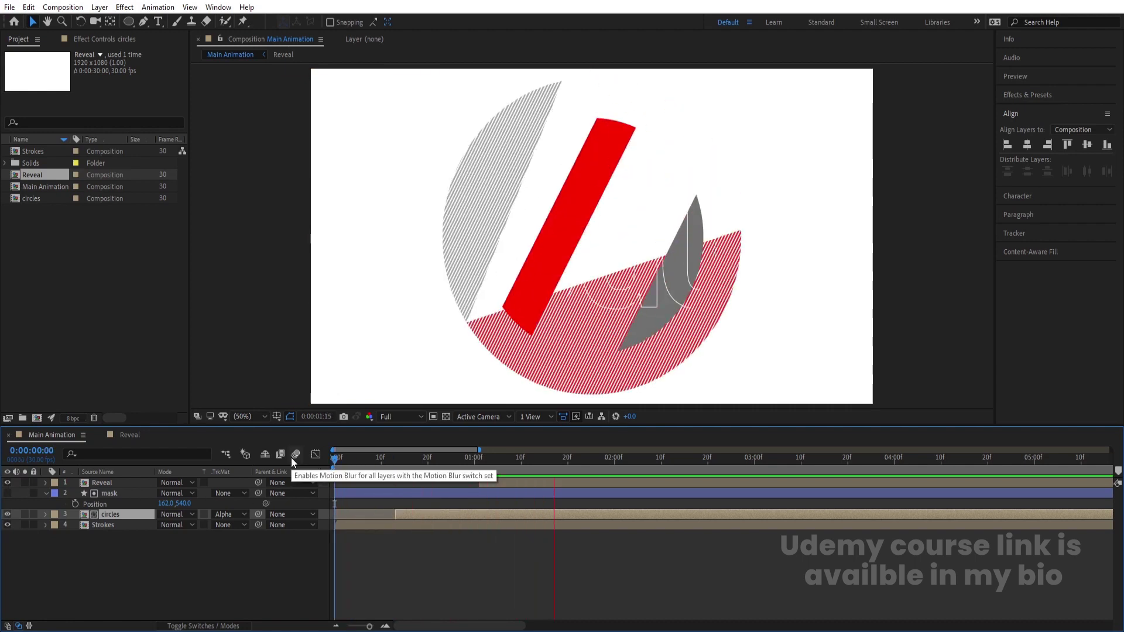
key(space)
drag(585, 466, 339, 472)
key(space)
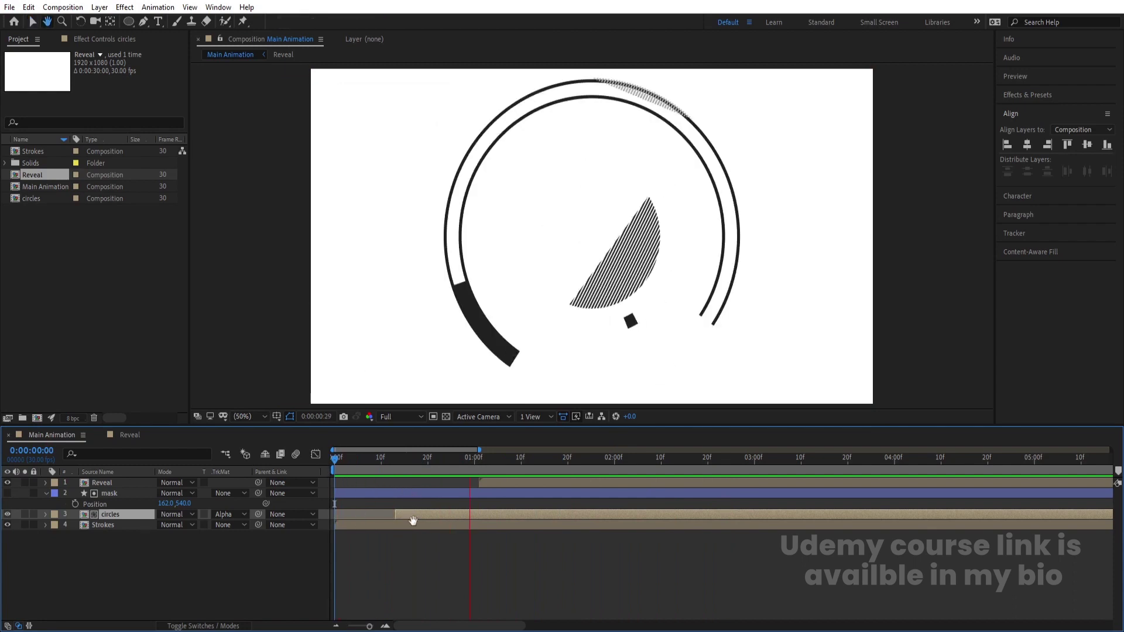
key(space)
click(378, 527)
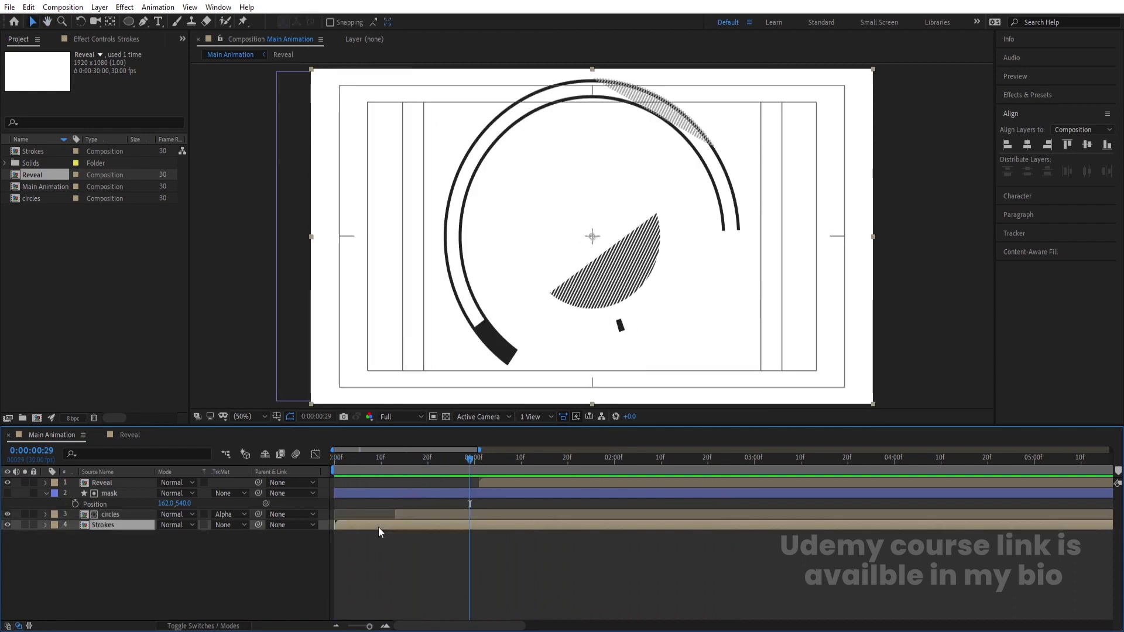
Step: Duplicate Strokes, scale the copy to about 41%, move it lower right, and delay it
key(ctrl+d)
key(s)
mouse_move(175, 538)
mouse_down()
mouse_move(189, 538)
mouse_move(137, 537)
mouse_up()
drag(556, 245, 735, 328)
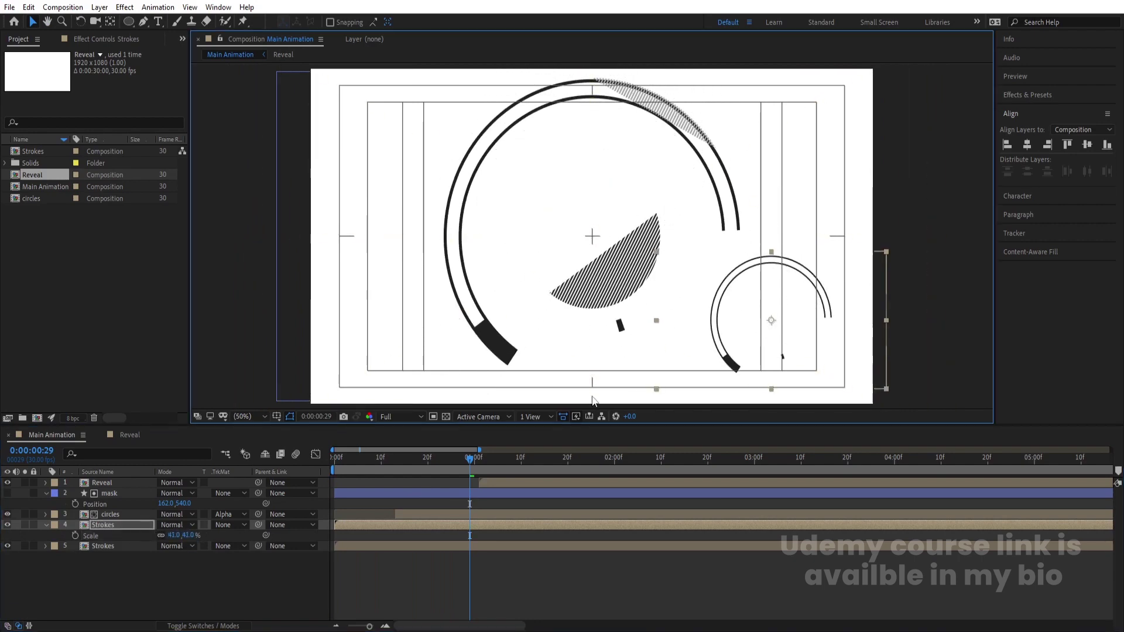
drag(368, 525, 455, 526)
key(space)
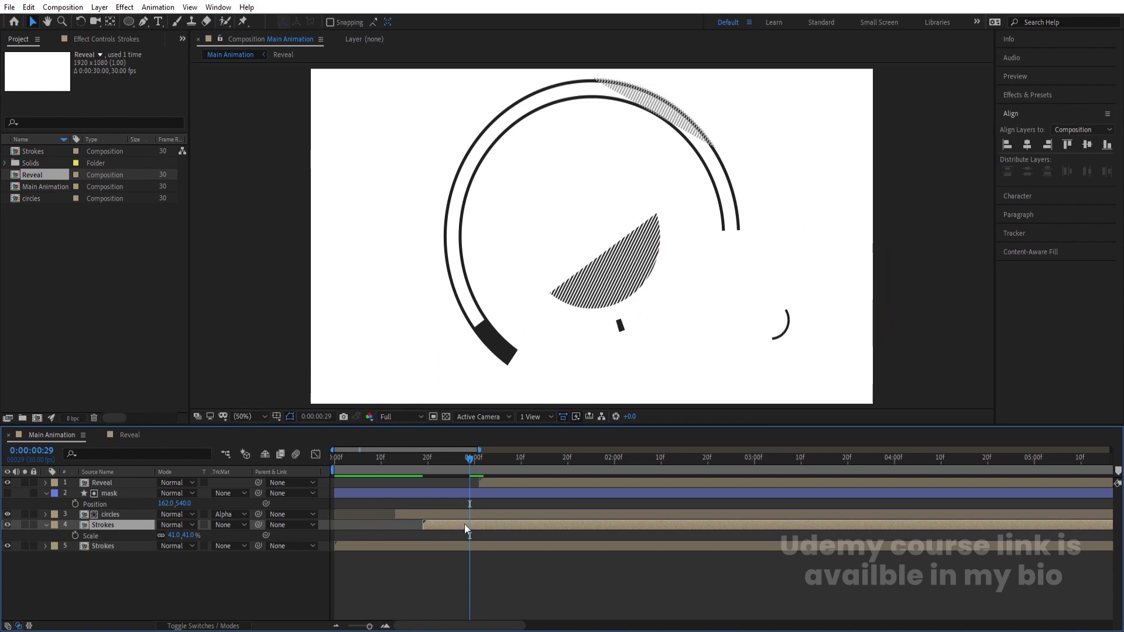
key(space)
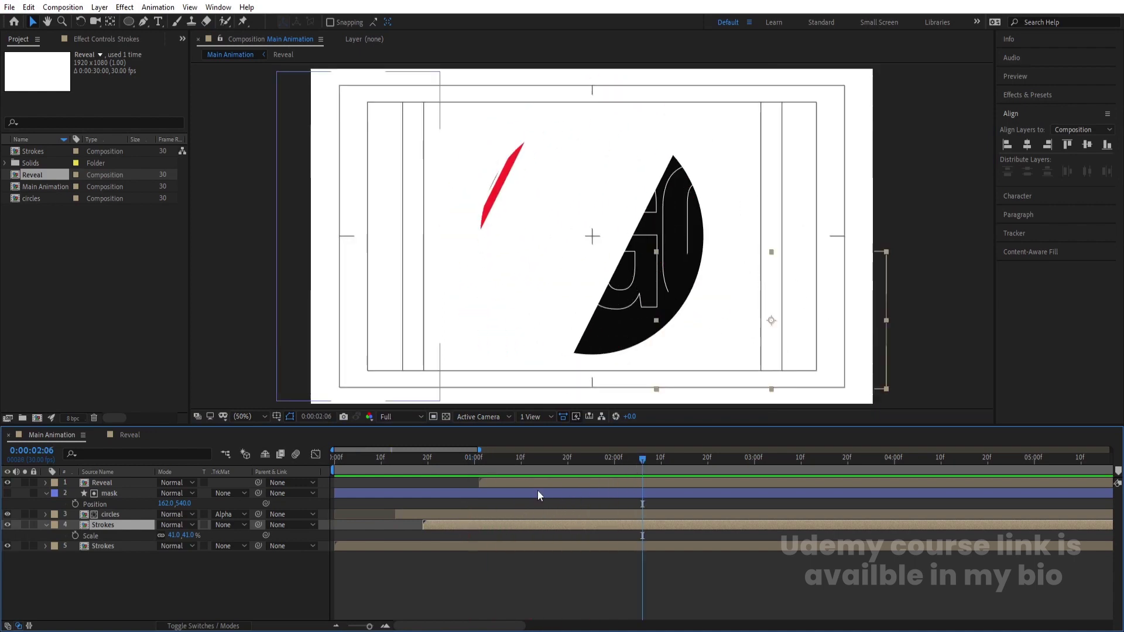
Step: Add another Strokes copy at upper left, scaled to 60% and starting slightly later
key(ctrl+d)
drag(701, 330, 414, 162)
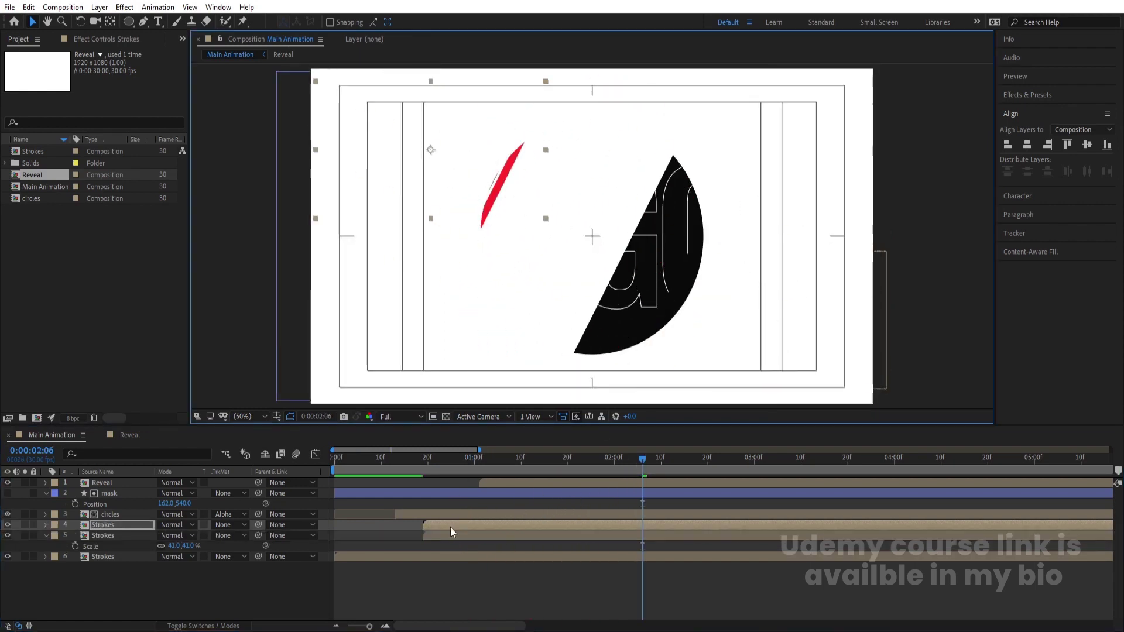
key(s)
click(174, 535)
text(60)
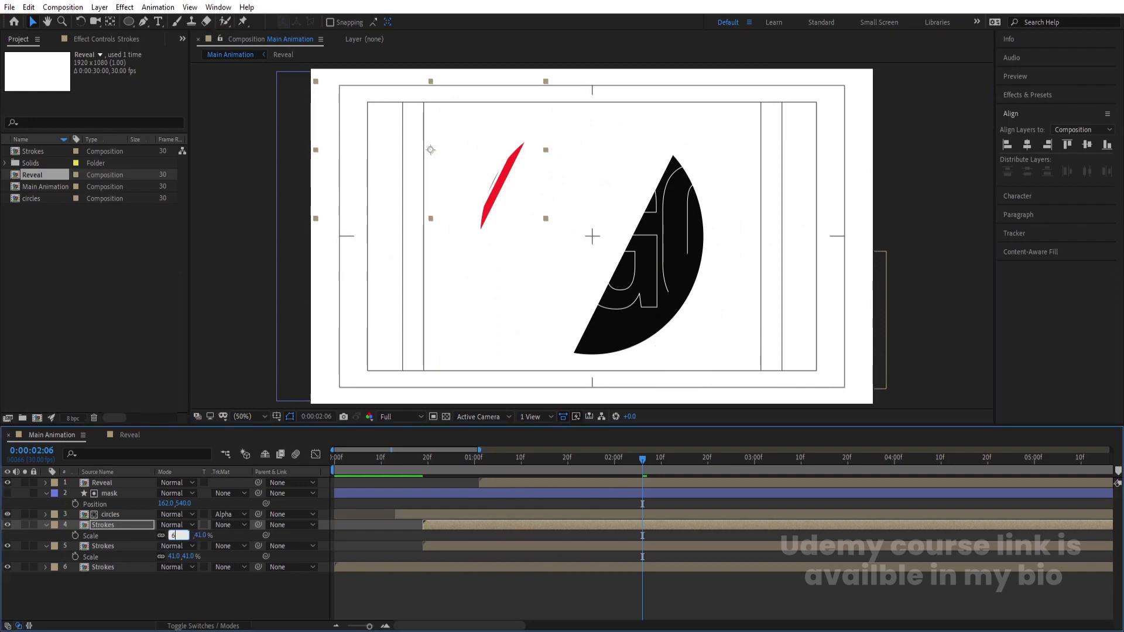
key(Return)
drag(478, 531, 486, 531)
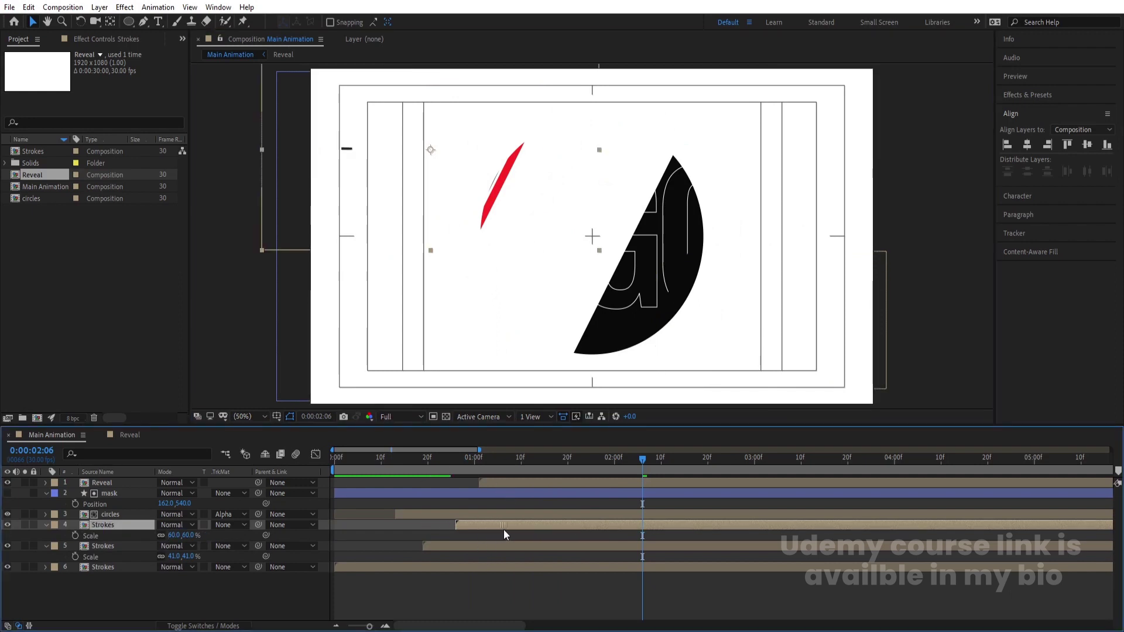
key(space)
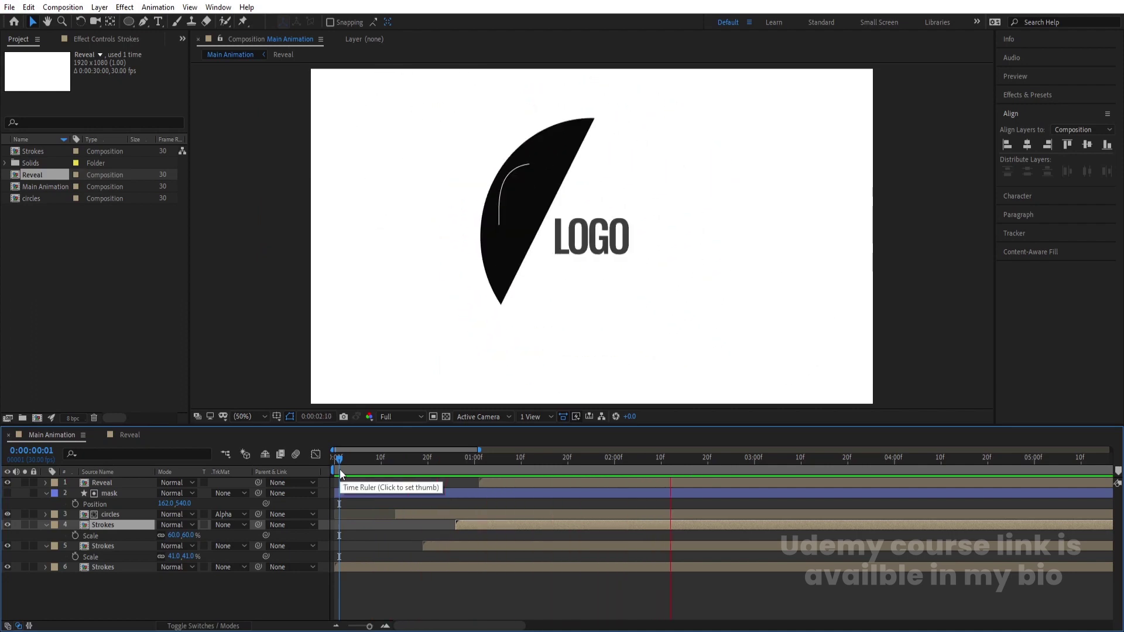
key(space)
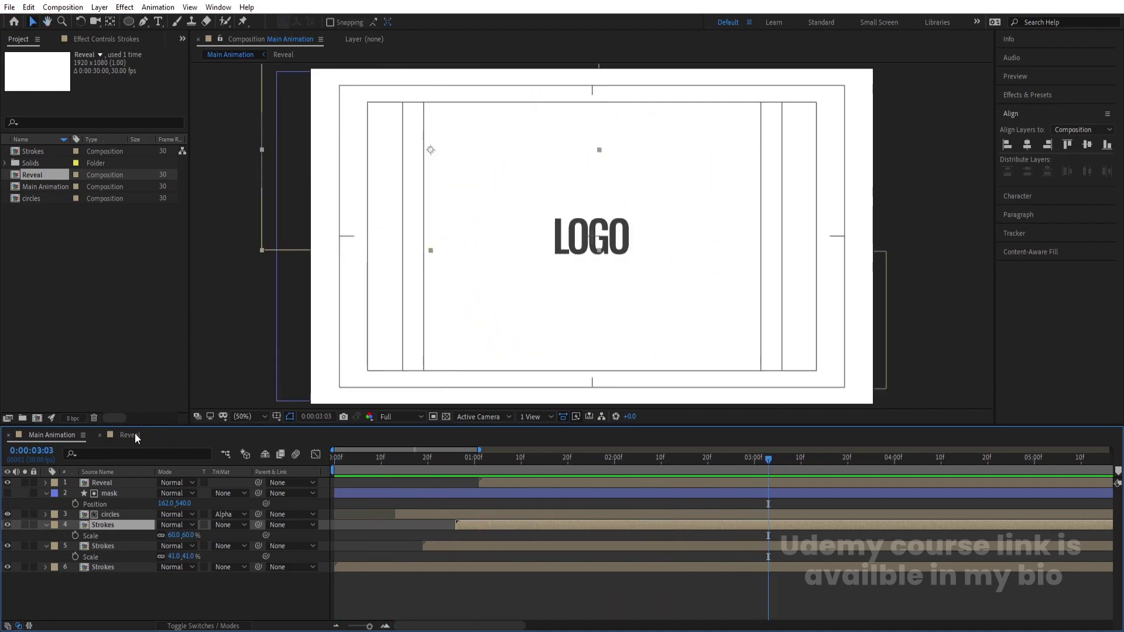
click(134, 435)
click(65, 435)
key(space)
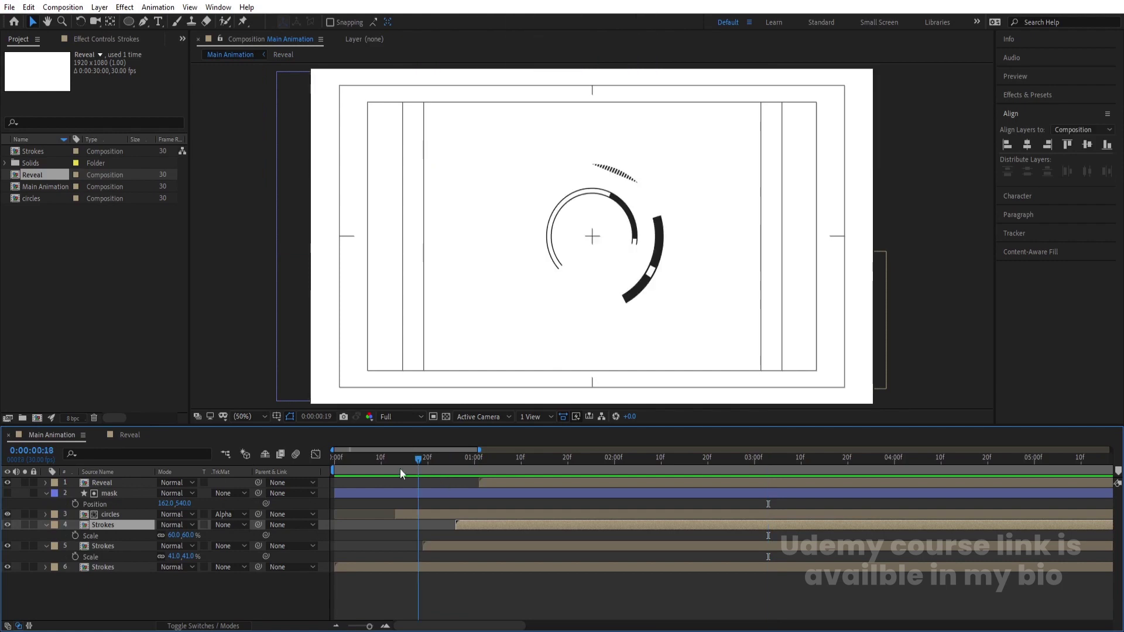
drag(401, 469, 283, 467)
key(space)
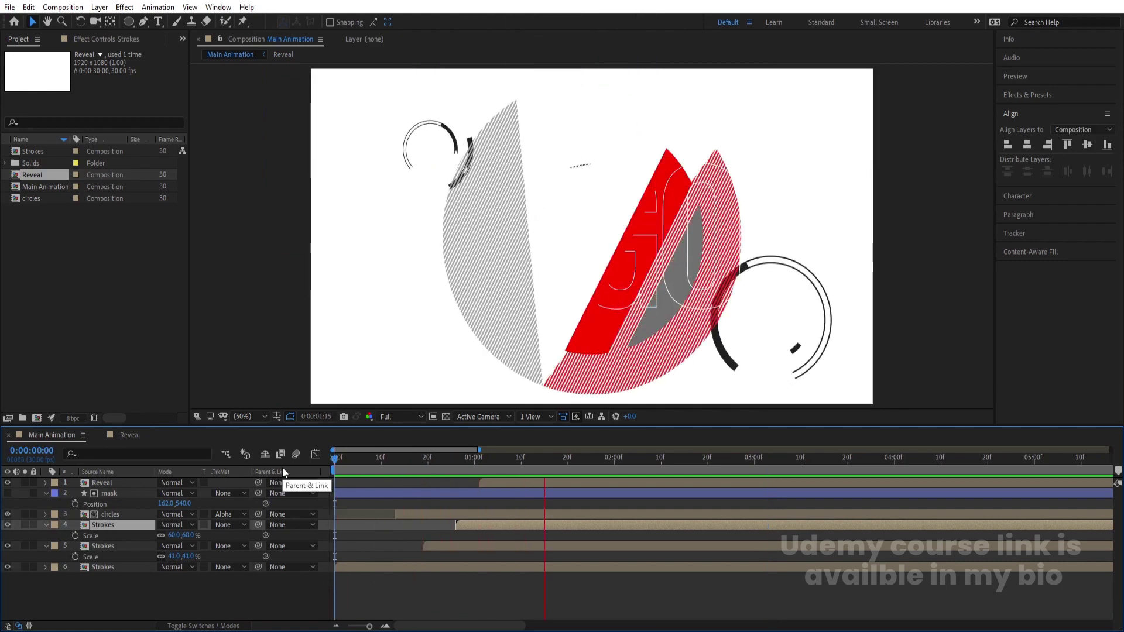
key(space)
key(space)
key(space)
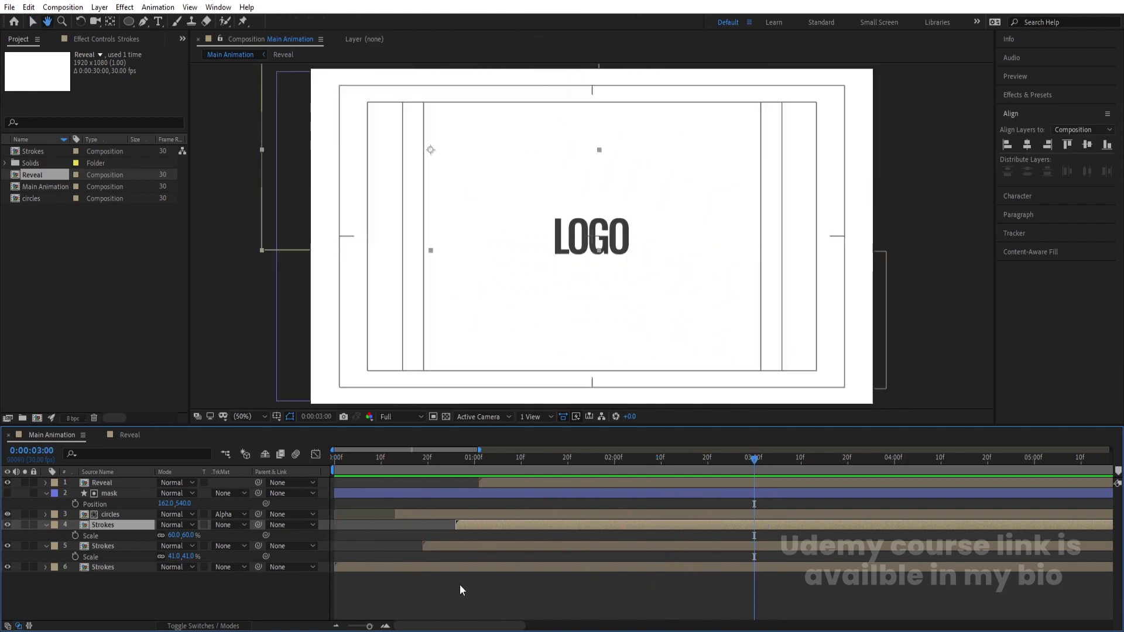
click(459, 584)
key(Home)
key(space)
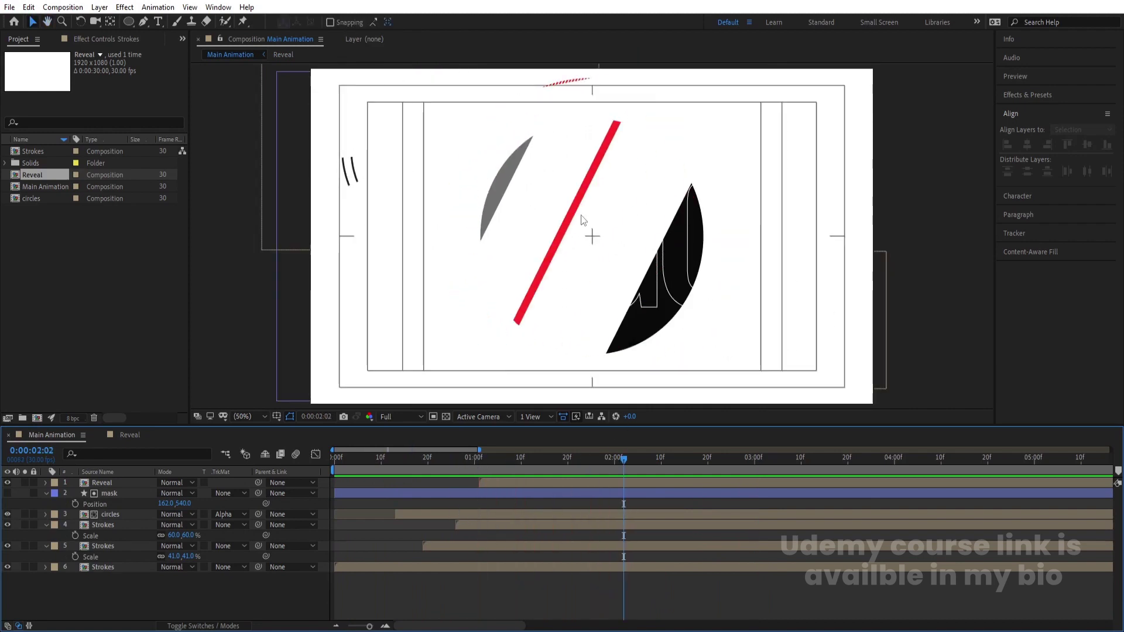
Step: In the Reveal comp, make Shape Layer 4 and bg 4 start earlier and preview
click(136, 435)
drag(378, 465, 431, 467)
click(424, 491)
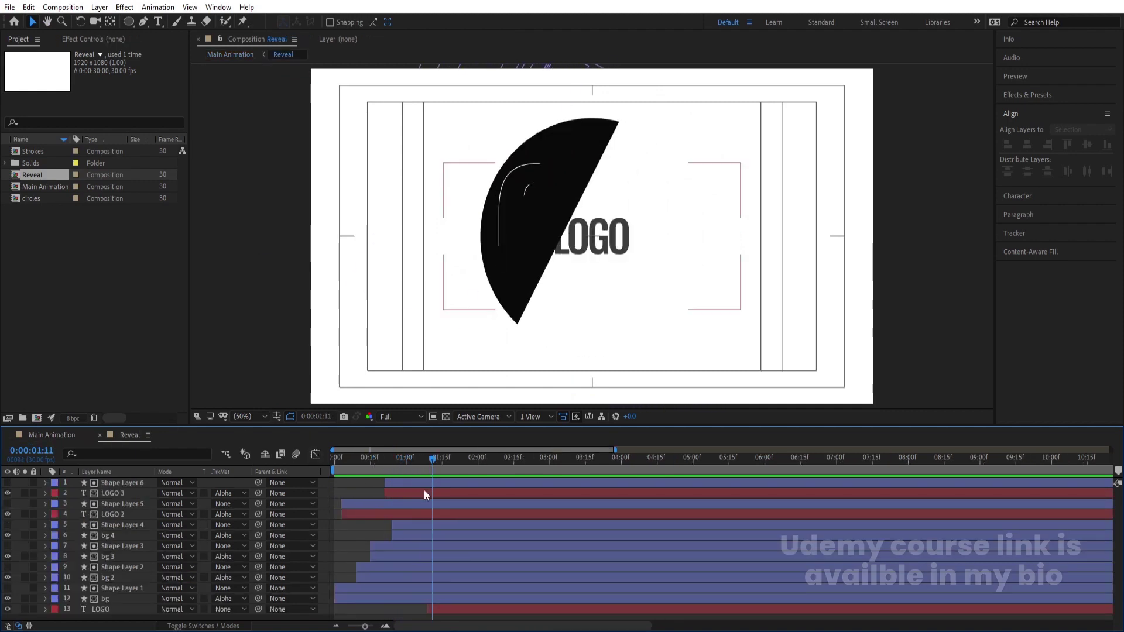
click(404, 529)
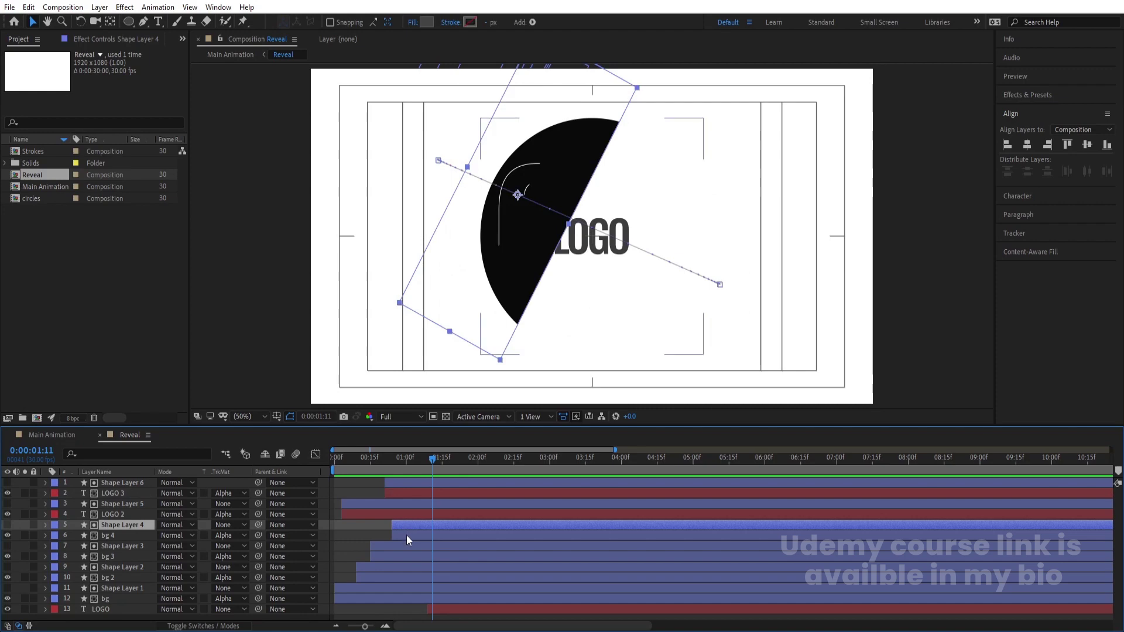
click(406, 535)
ctrl+click(127, 525)
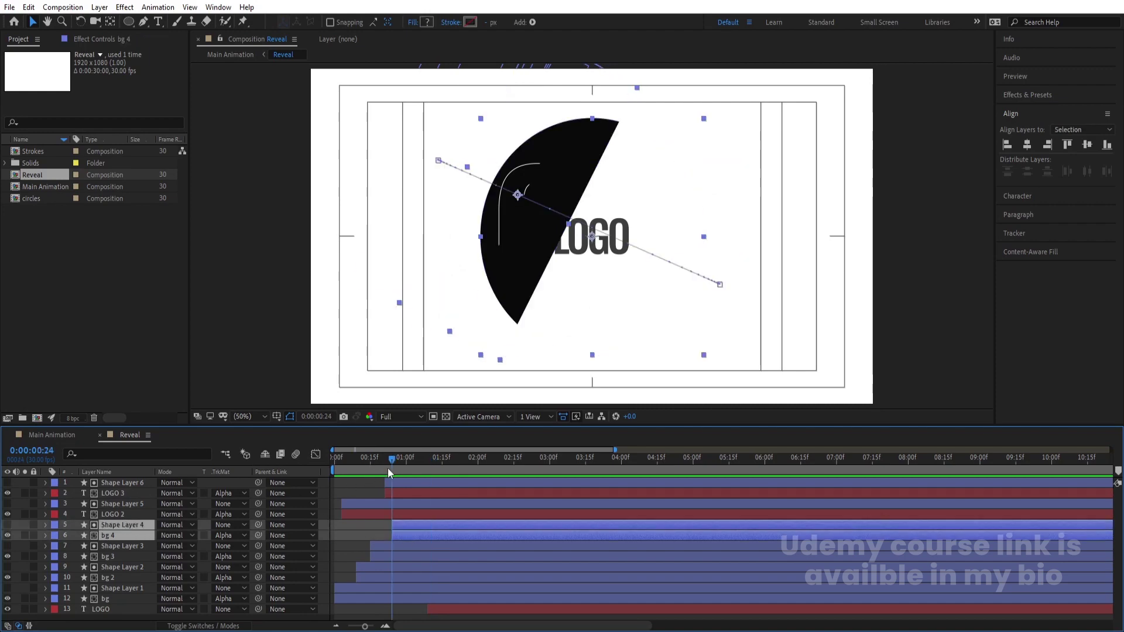
drag(384, 469, 393, 468)
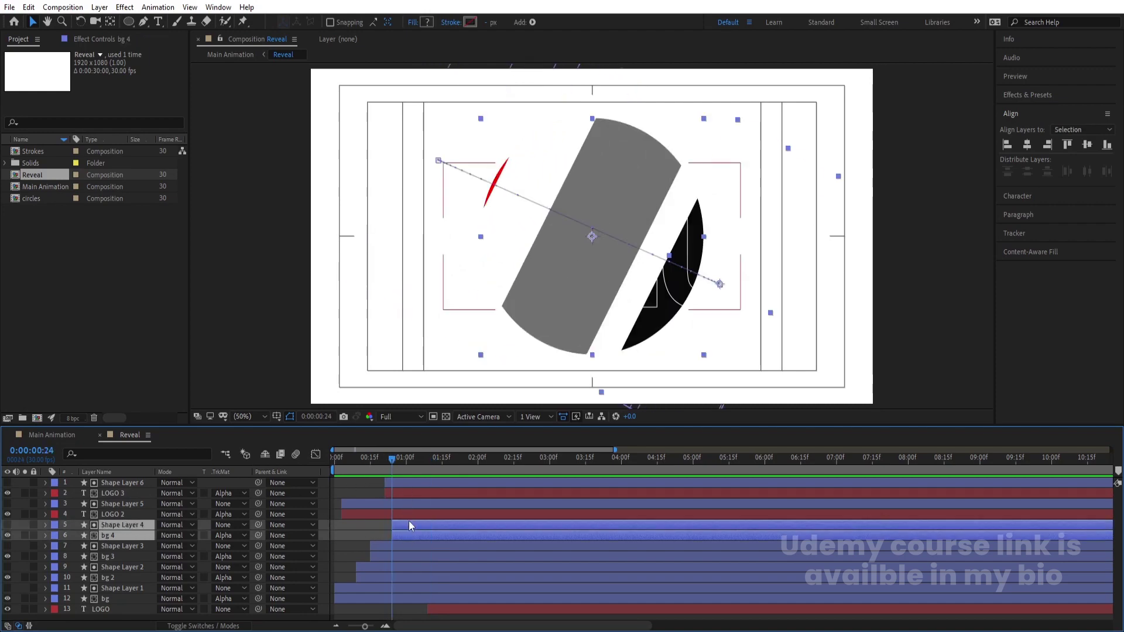
drag(404, 522, 361, 520)
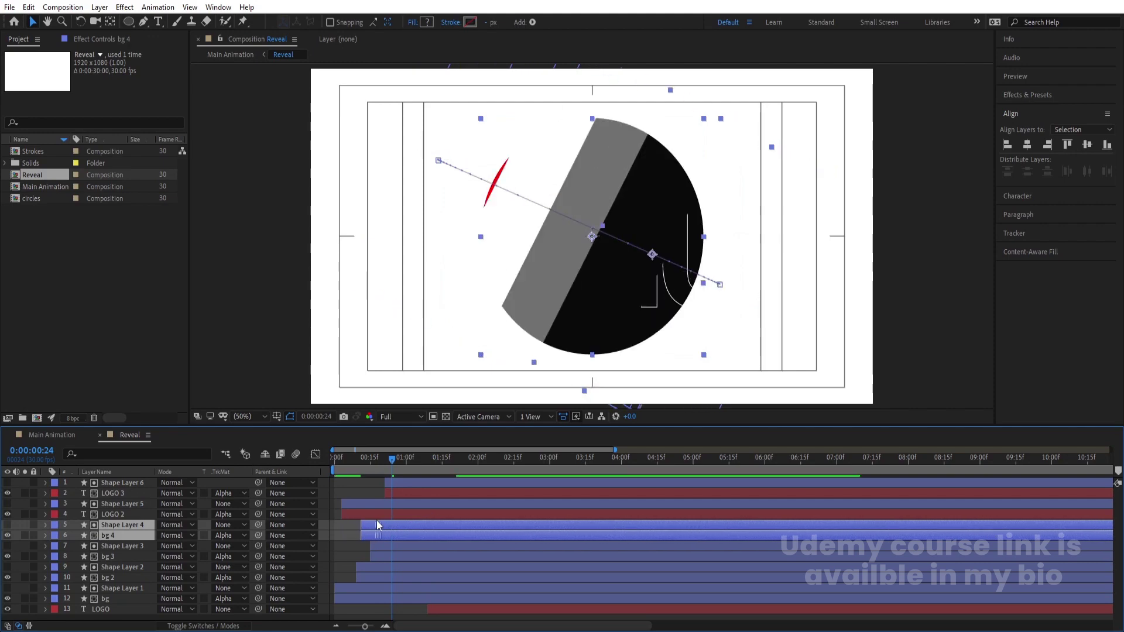
key(space)
key(space)
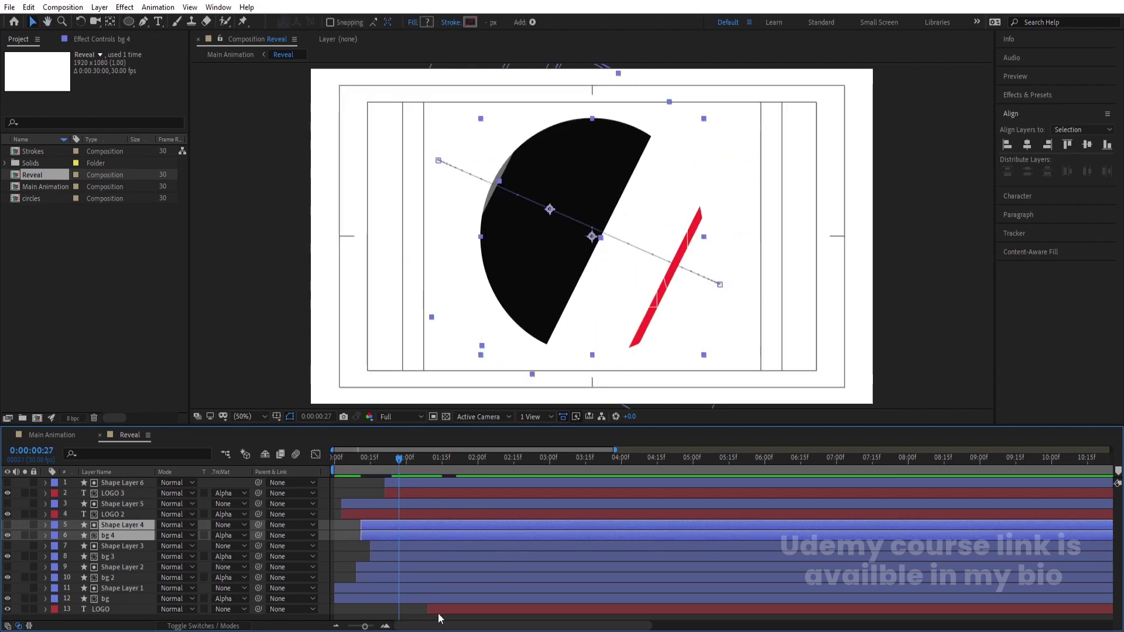
Step: Slide the LOGO layer a few frames earlier and preview the reveal from the beginning
click(452, 612)
drag(452, 612, 423, 610)
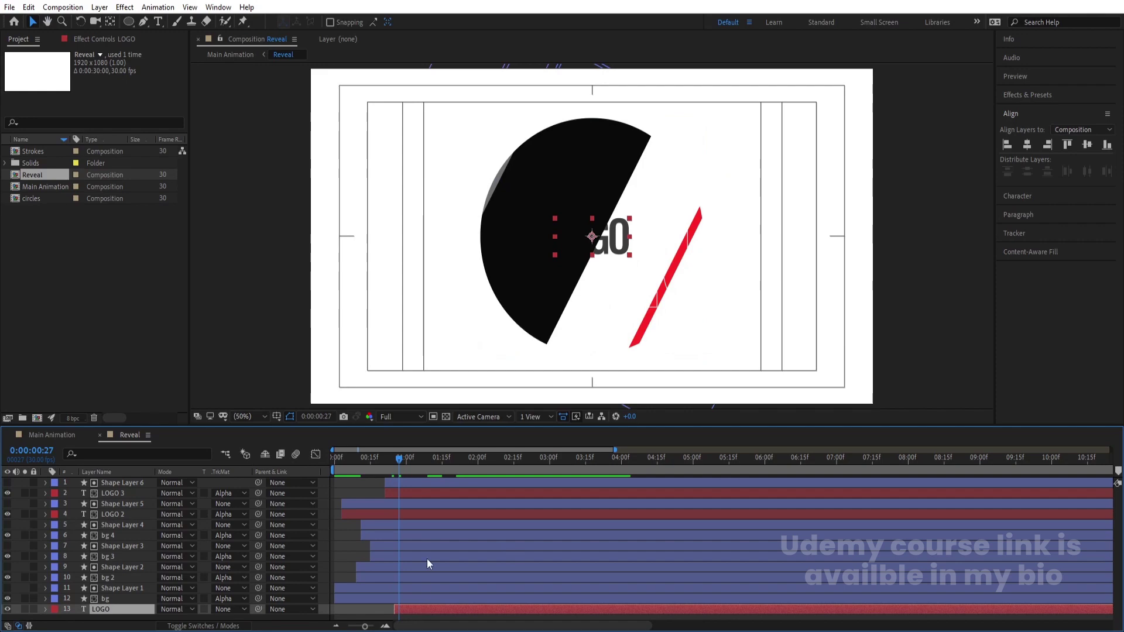
click(391, 464)
key(space)
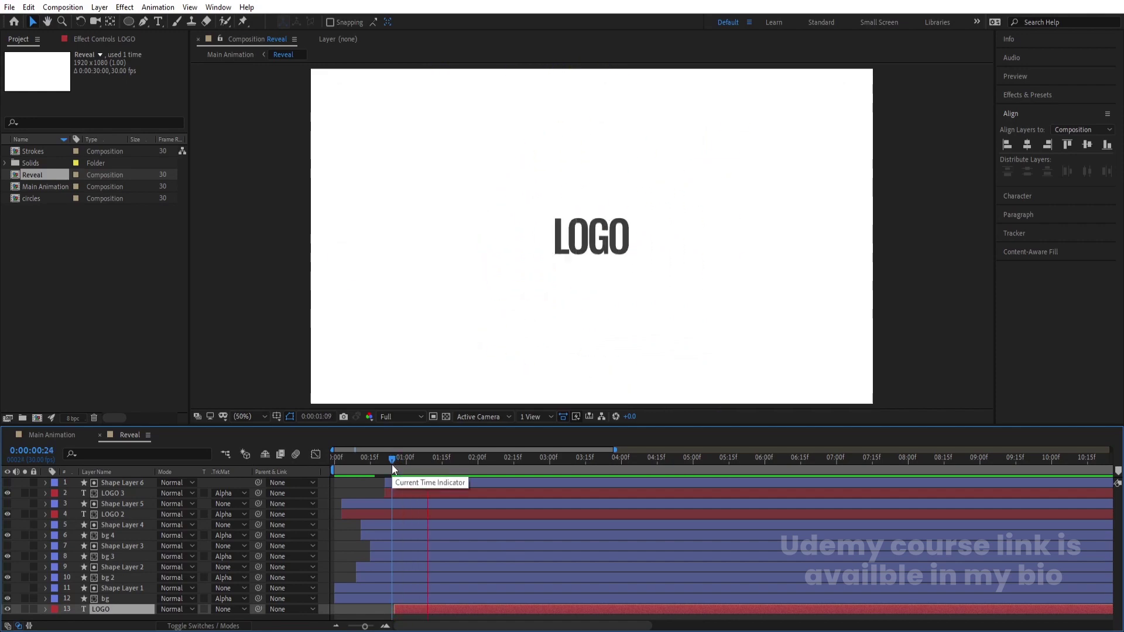
key(space)
drag(413, 459, 313, 460)
key(space)
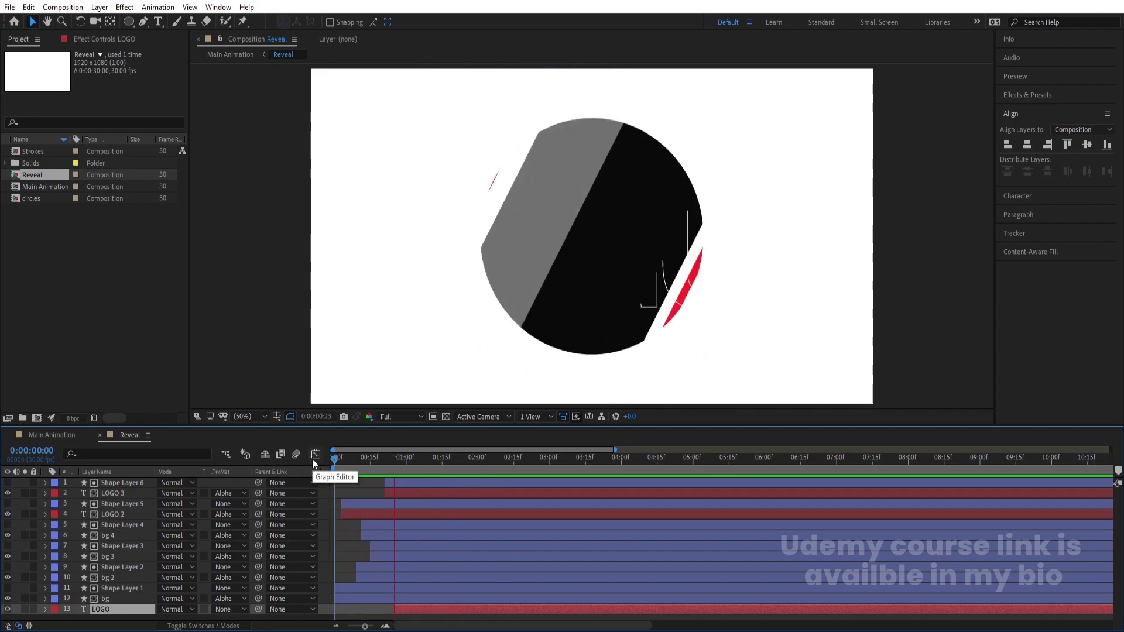
key(space)
Step: Return to Main Animation and preview it from frame 12
click(66, 437)
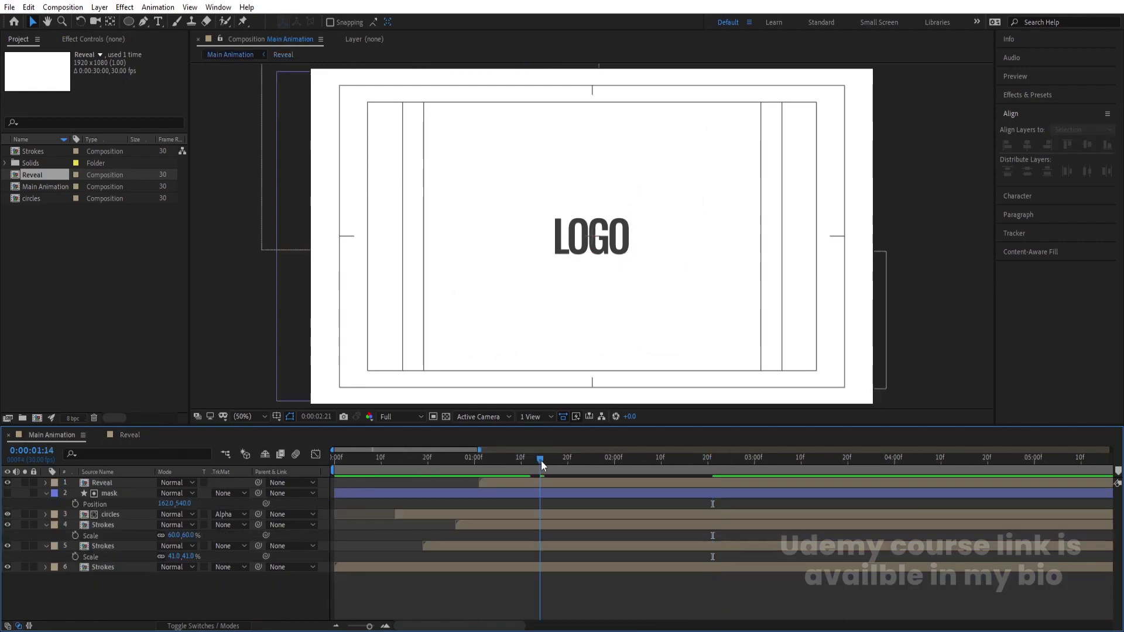
click(392, 465)
key(space)
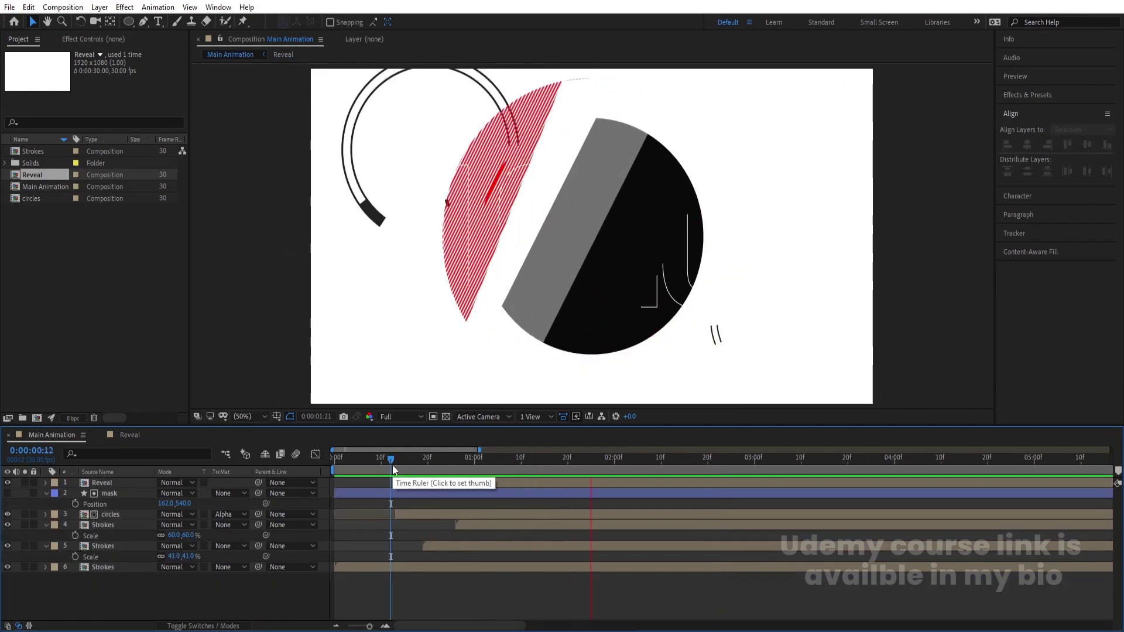
key(space)
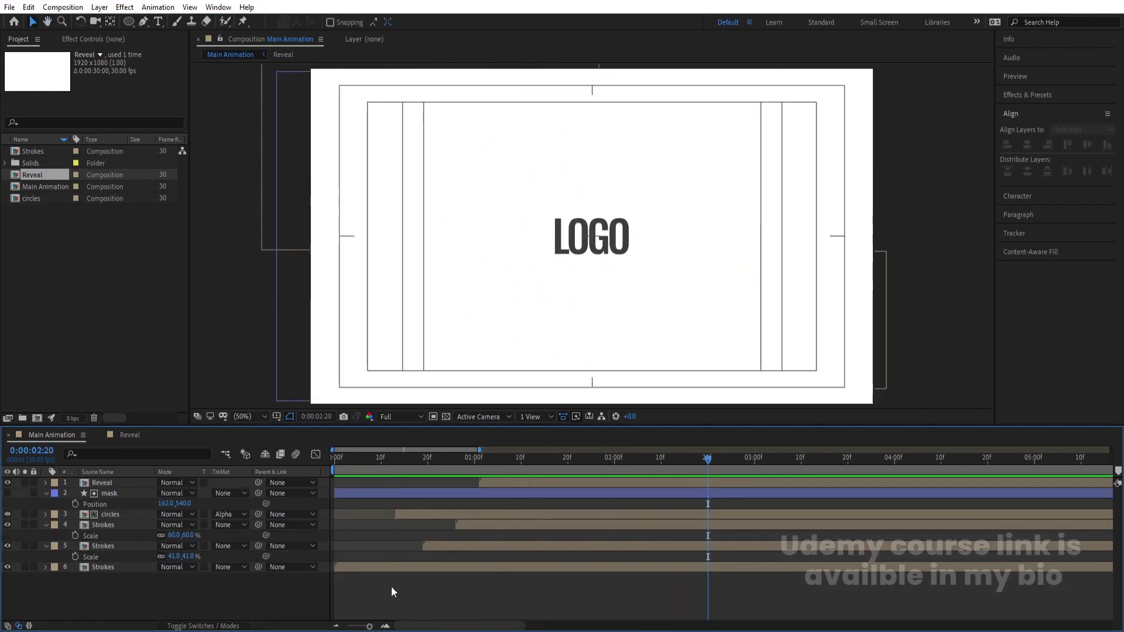
Step: Draw a diagonal line at the top right on a new shape layer and solo it
click(145, 24)
click(818, 265)
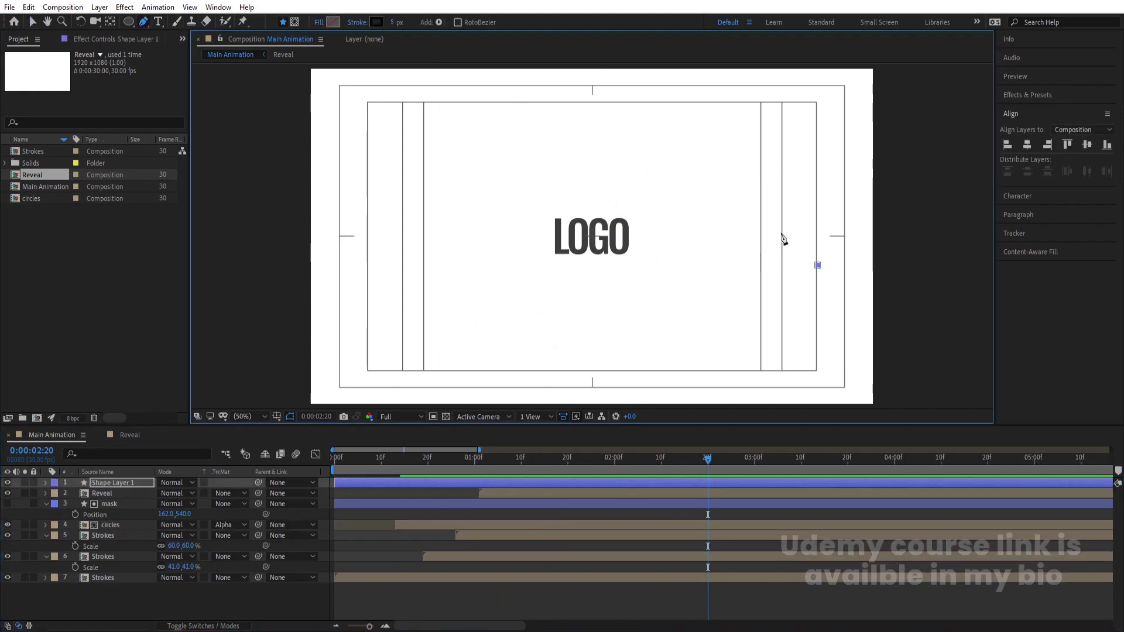
click(567, 86)
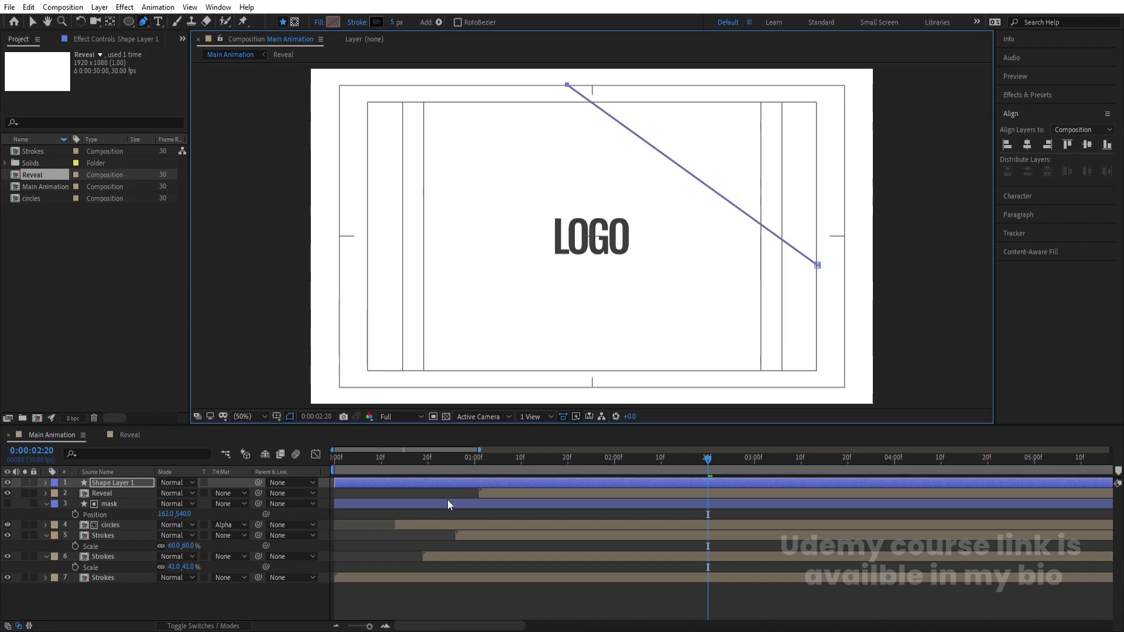
click(417, 494)
drag(418, 461, 86, 467)
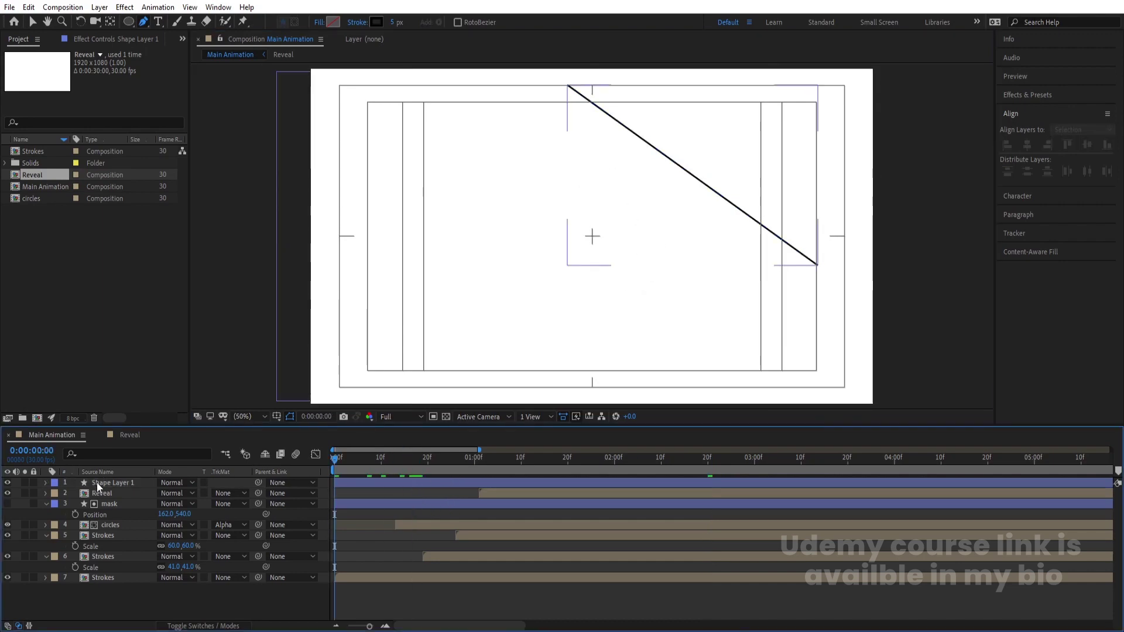
click(97, 483)
click(24, 483)
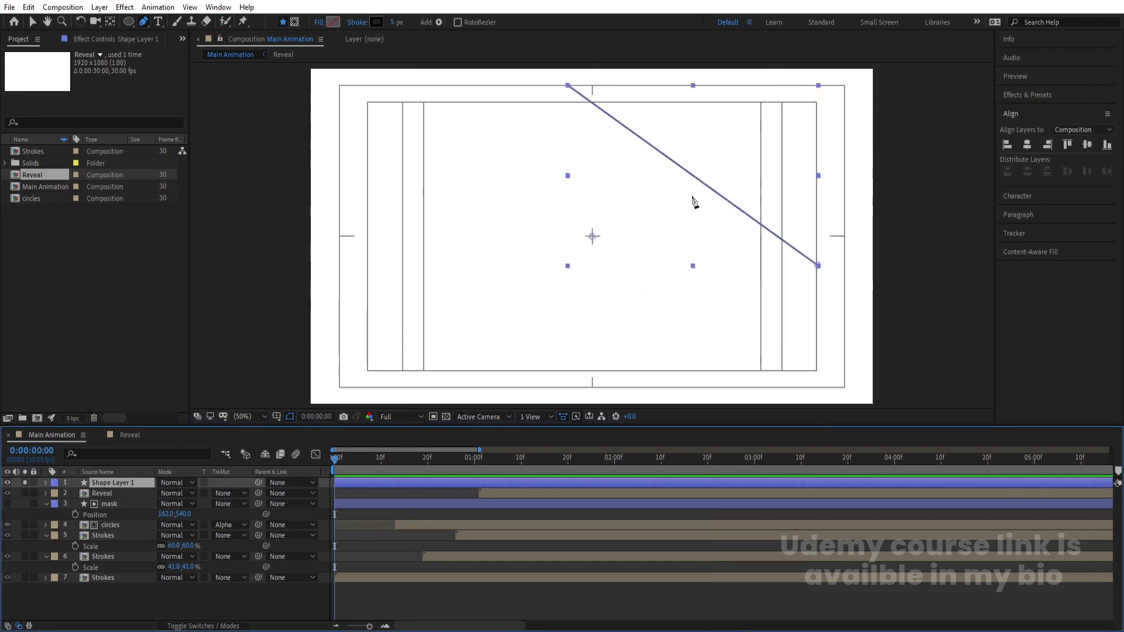
click(47, 483)
Step: Add Trim Paths and keyframe Start and End from 0% to 100% at frame 20
click(246, 494)
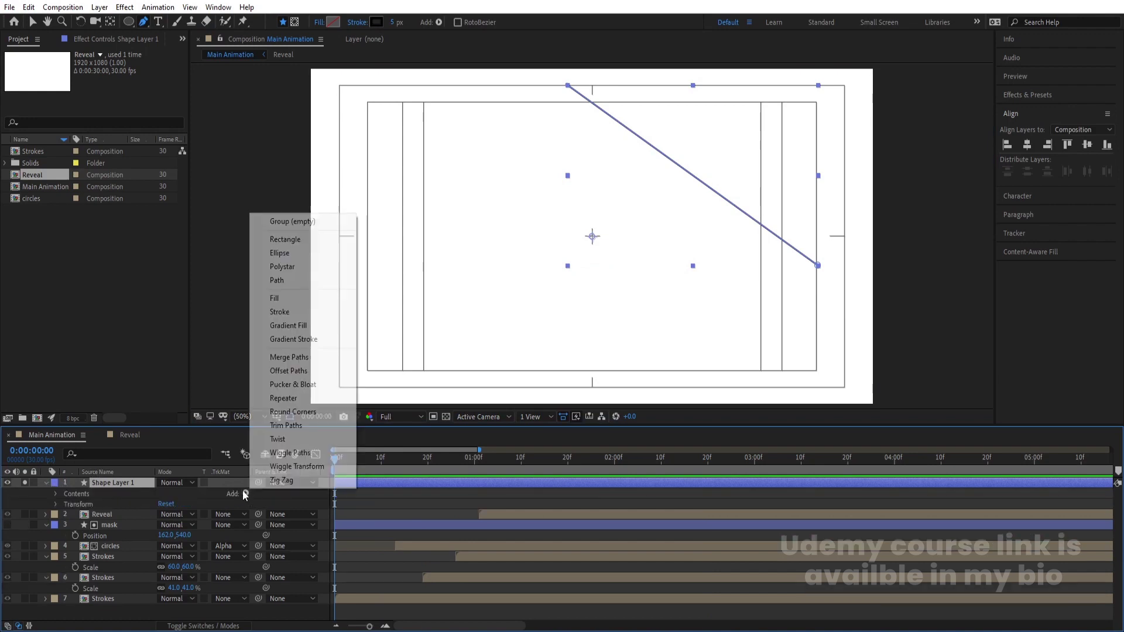
click(290, 426)
click(65, 515)
click(146, 537)
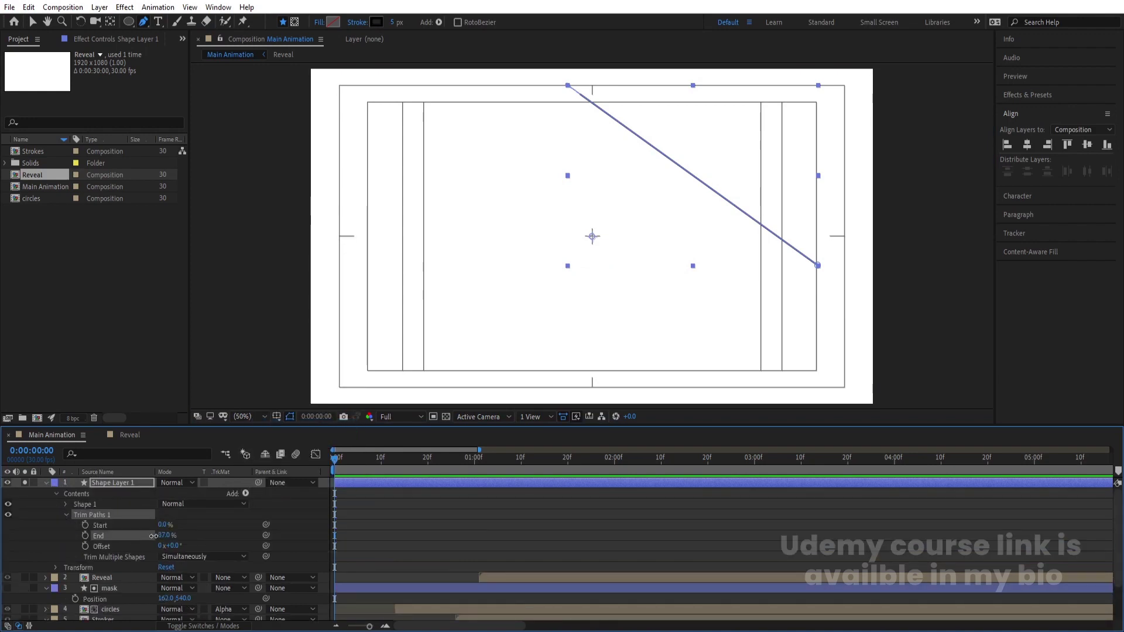
click(85, 526)
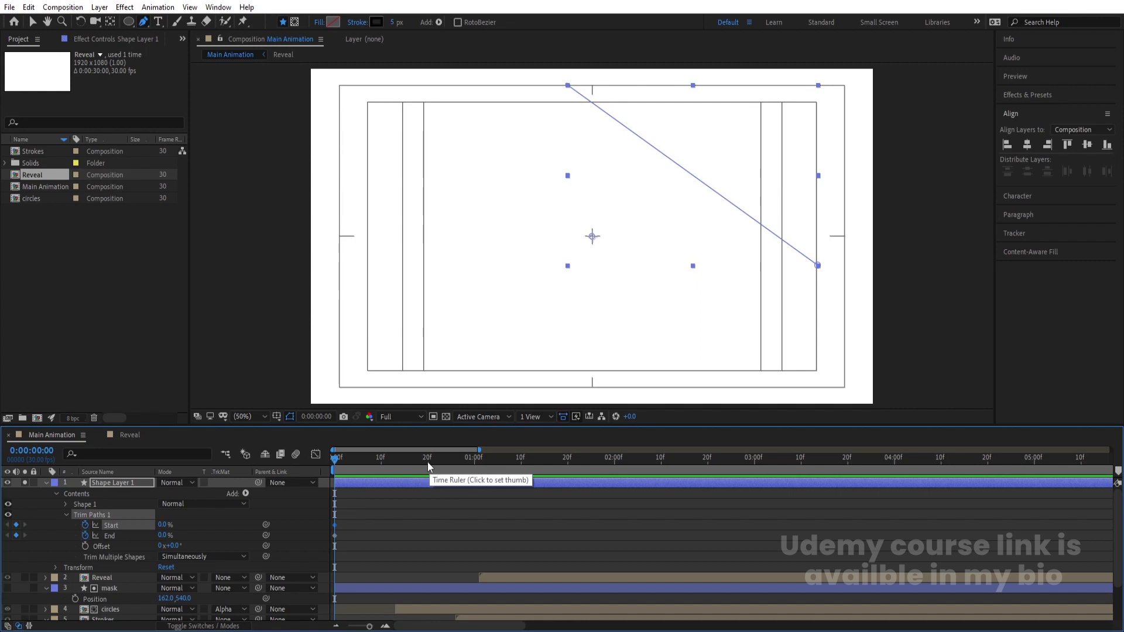
click(427, 462)
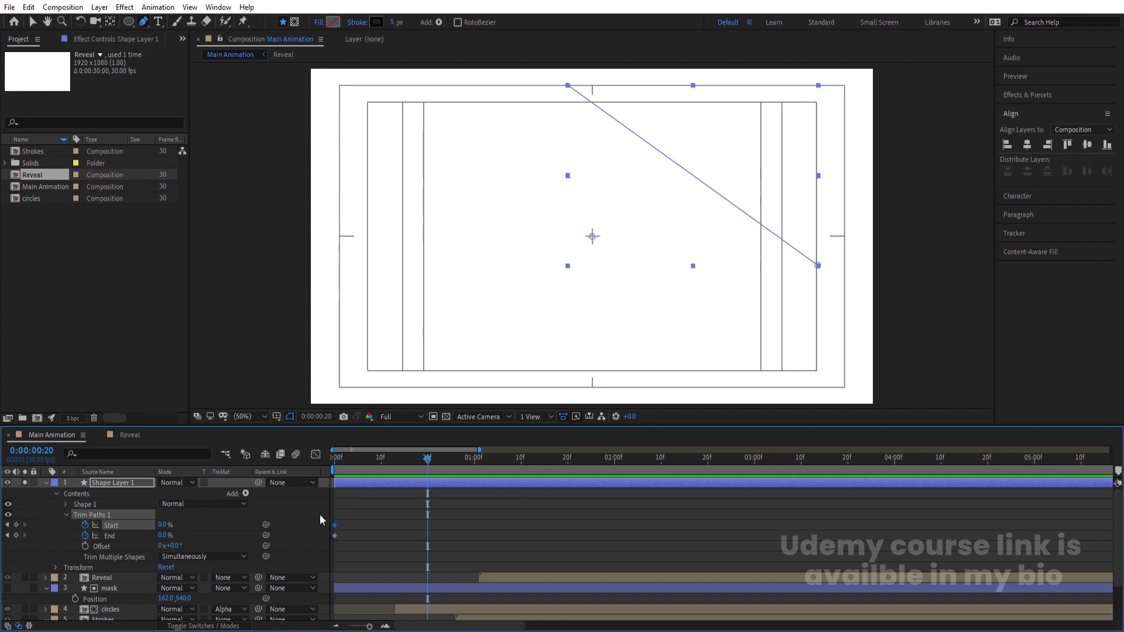
click(164, 526)
text(100)
click(251, 523)
Step: Easy Ease the keyframes, steepen the speed curve, and delay the Start keyframes by three frames
drag(476, 551, 303, 479)
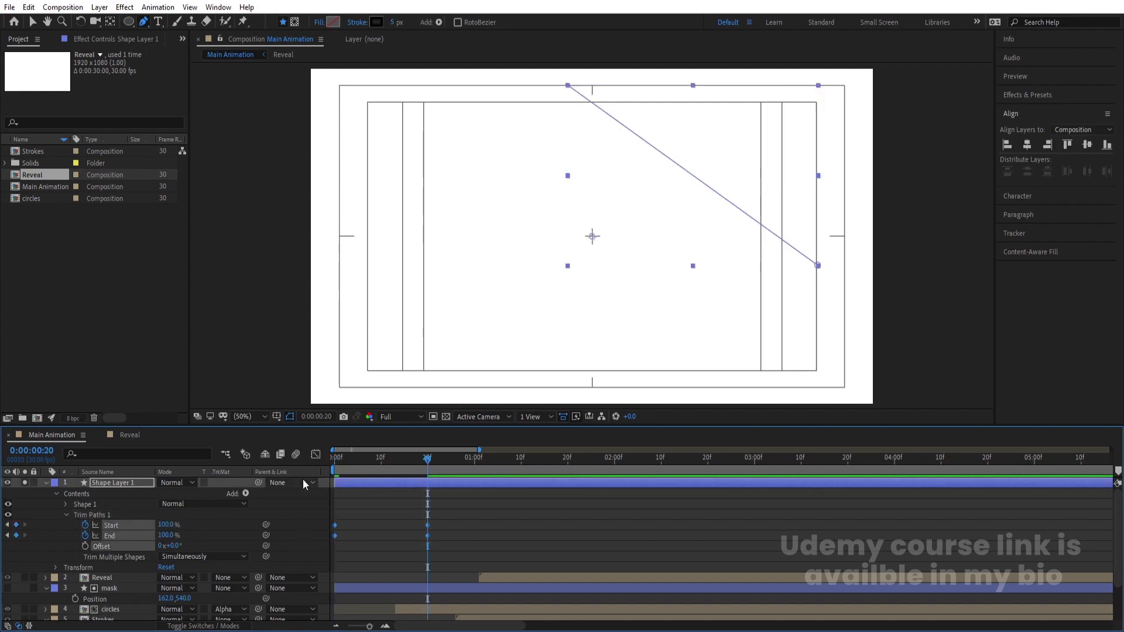
key(F9)
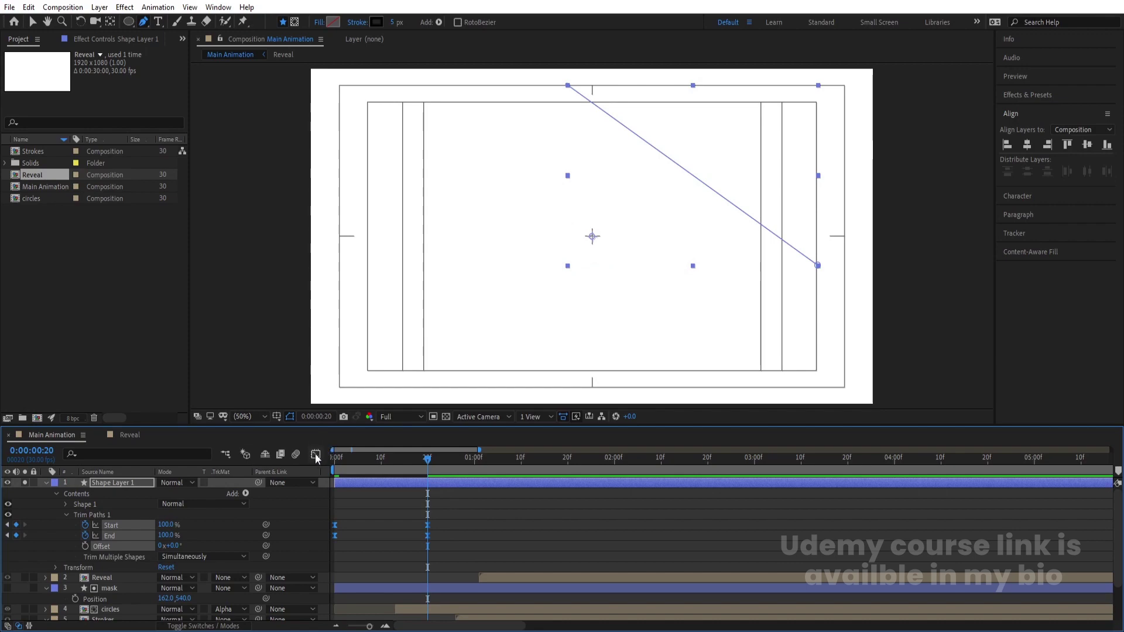
click(316, 455)
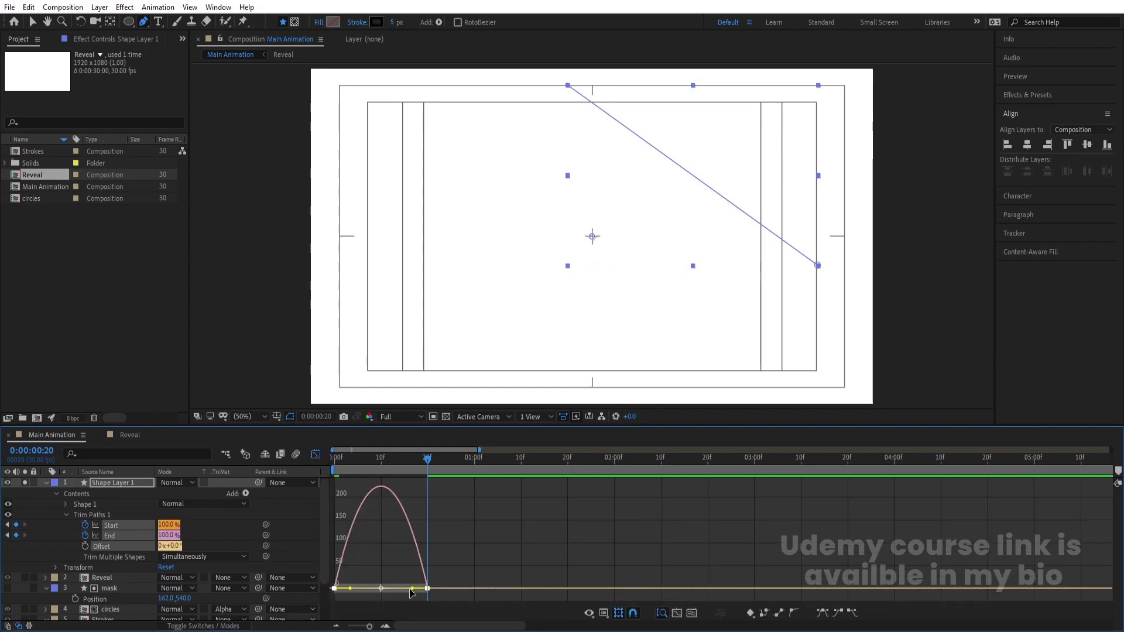
drag(412, 588, 375, 593)
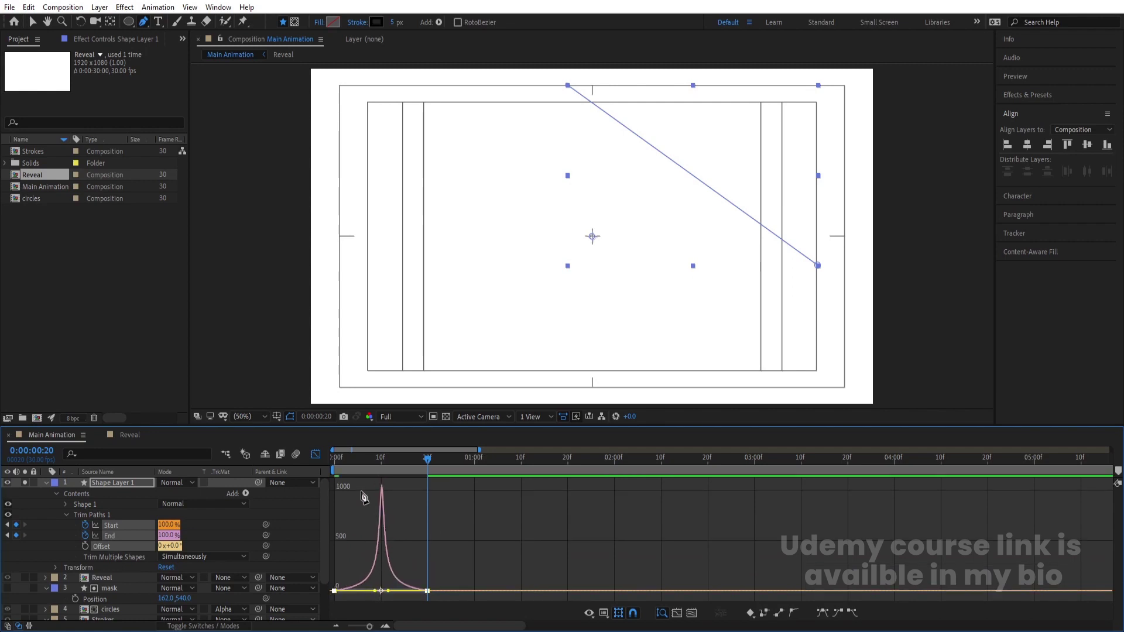
key(space)
click(315, 454)
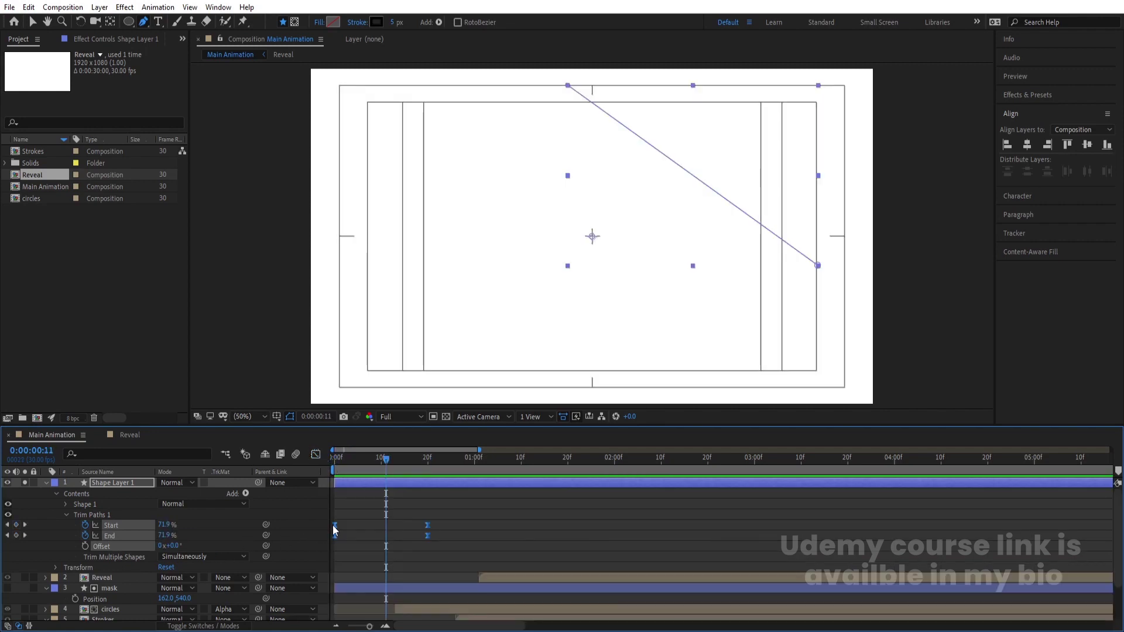
mouse_move(464, 528)
mouse_down()
mouse_move(320, 508)
mouse_move(352, 526)
mouse_up()
key(space)
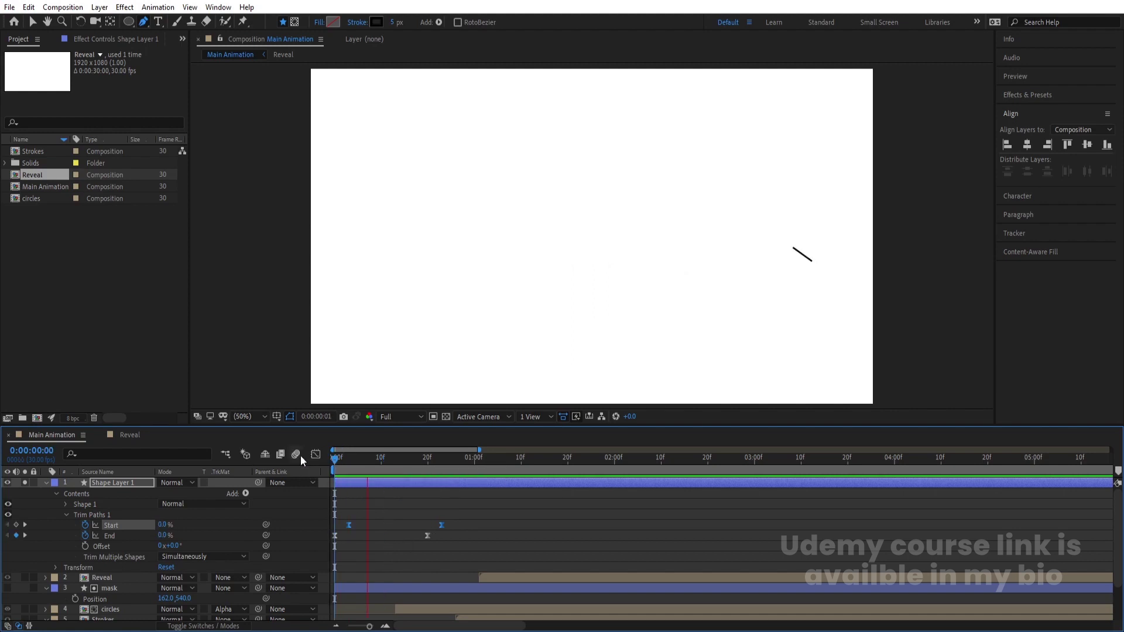
key(space)
click(45, 483)
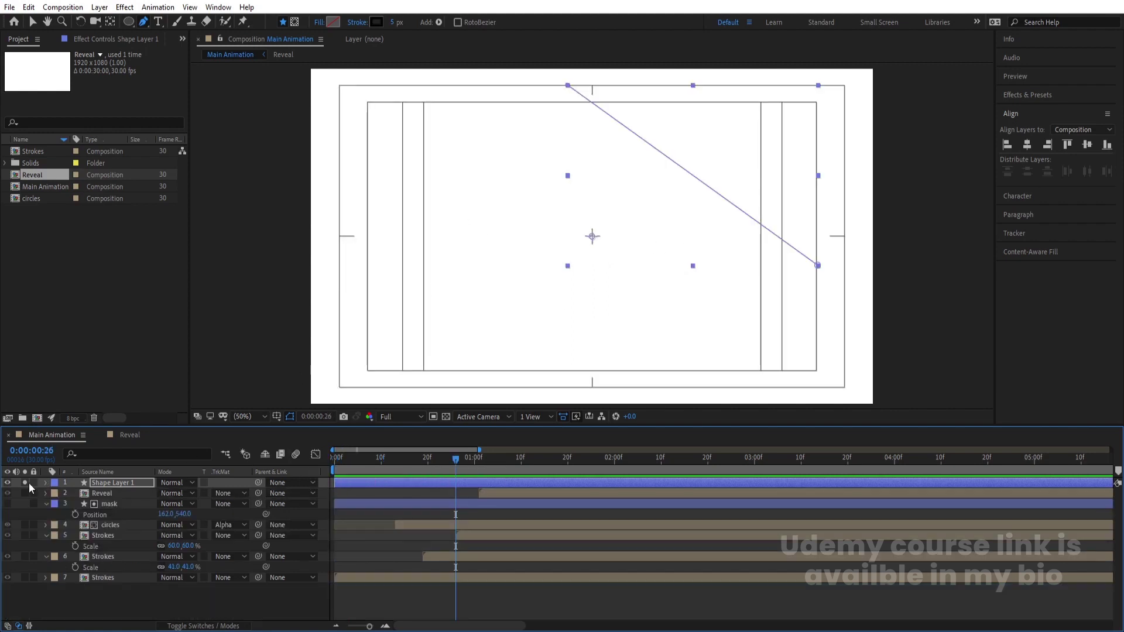
Step: Move Shape Layer 1's in-point to 1:20 so the diagonal line sweeps in with the LOGO, and preview it
key(space)
key(space)
key(space)
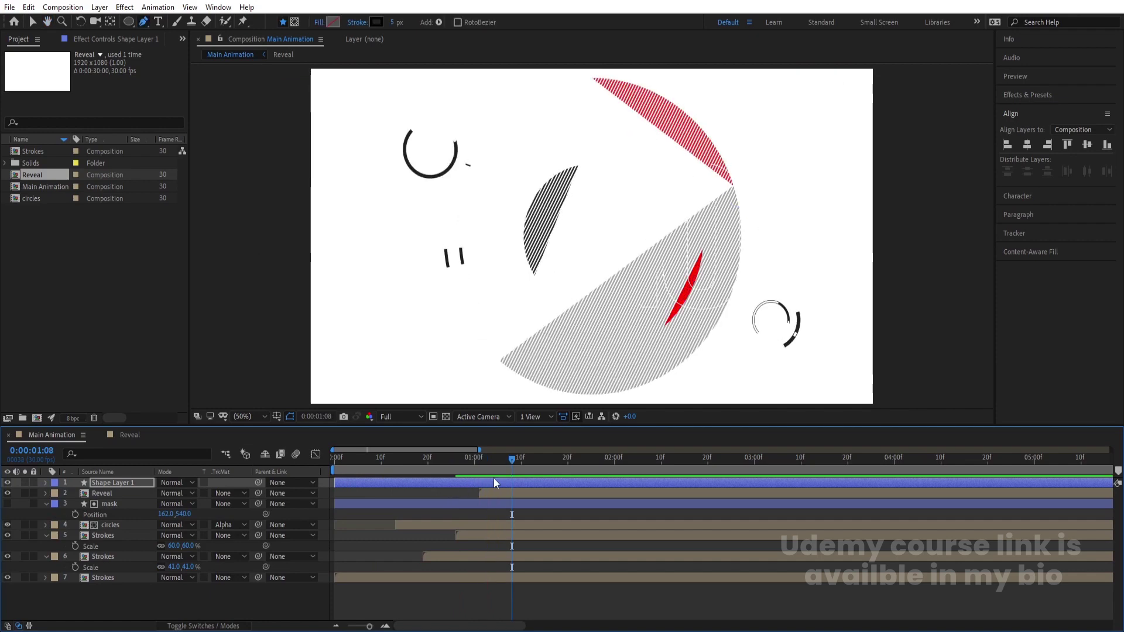
key(space)
click(522, 461)
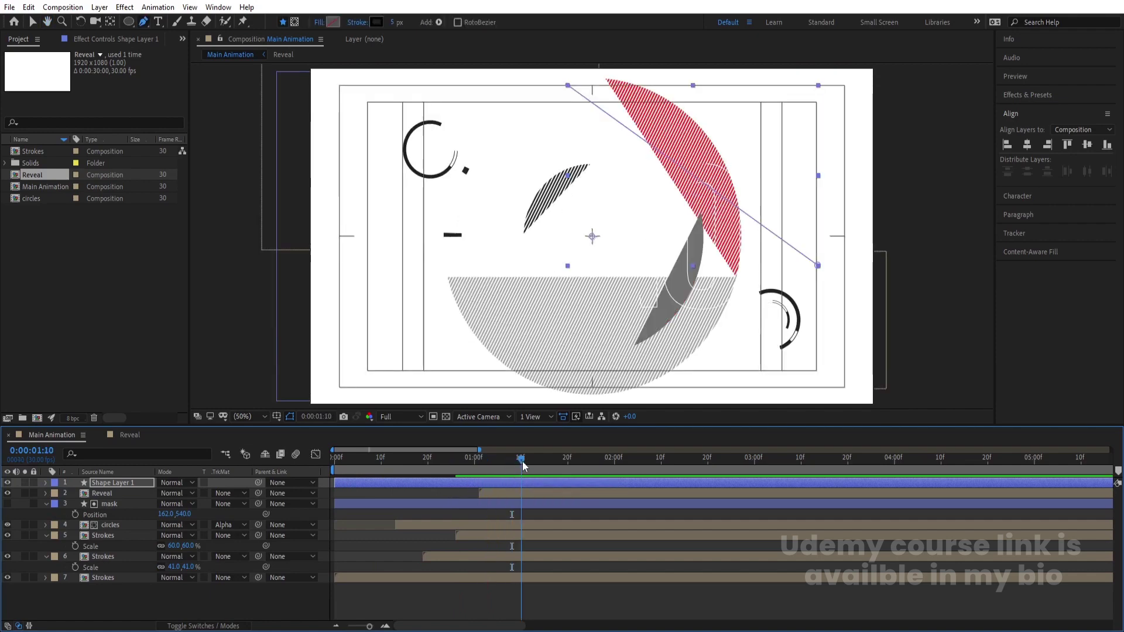
key(alt+[)
key(space)
key(space)
key(g)
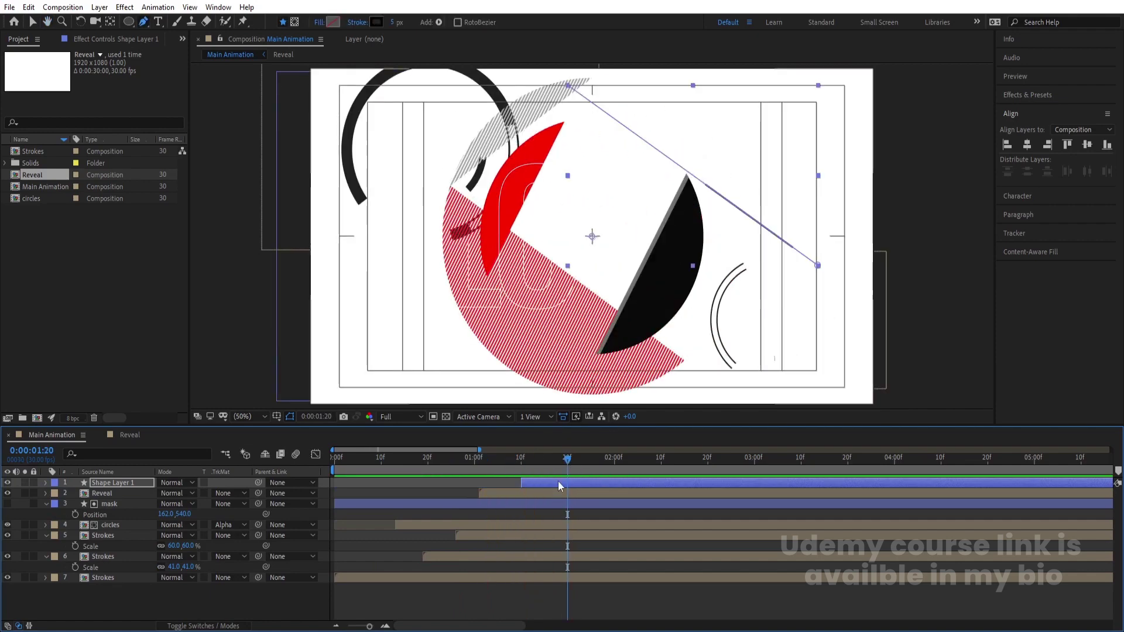
key(space)
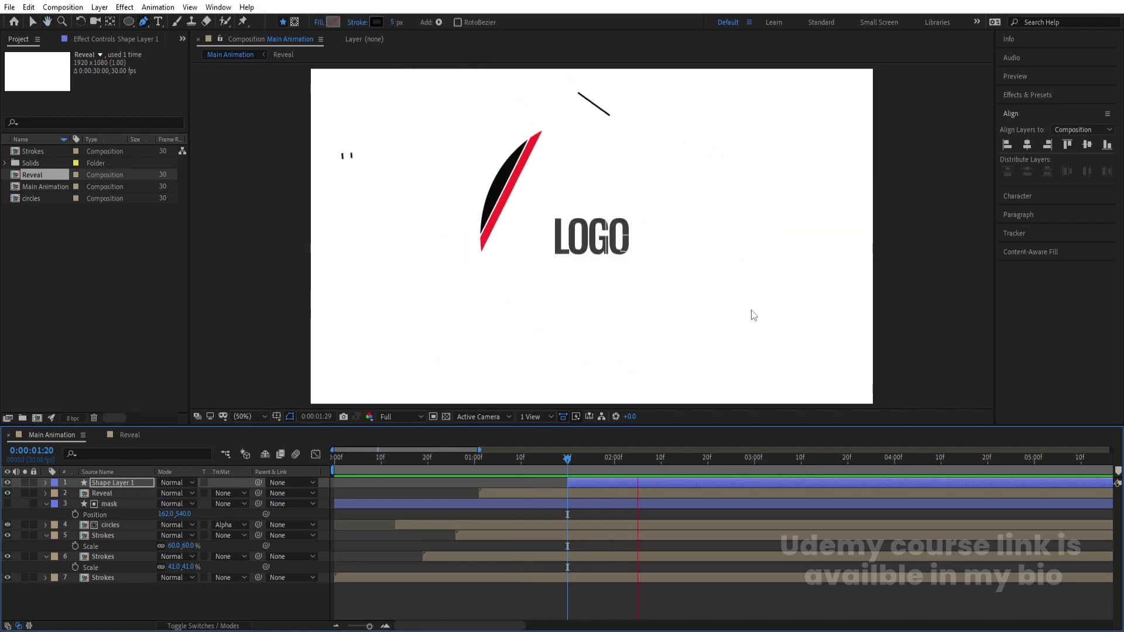
key(space)
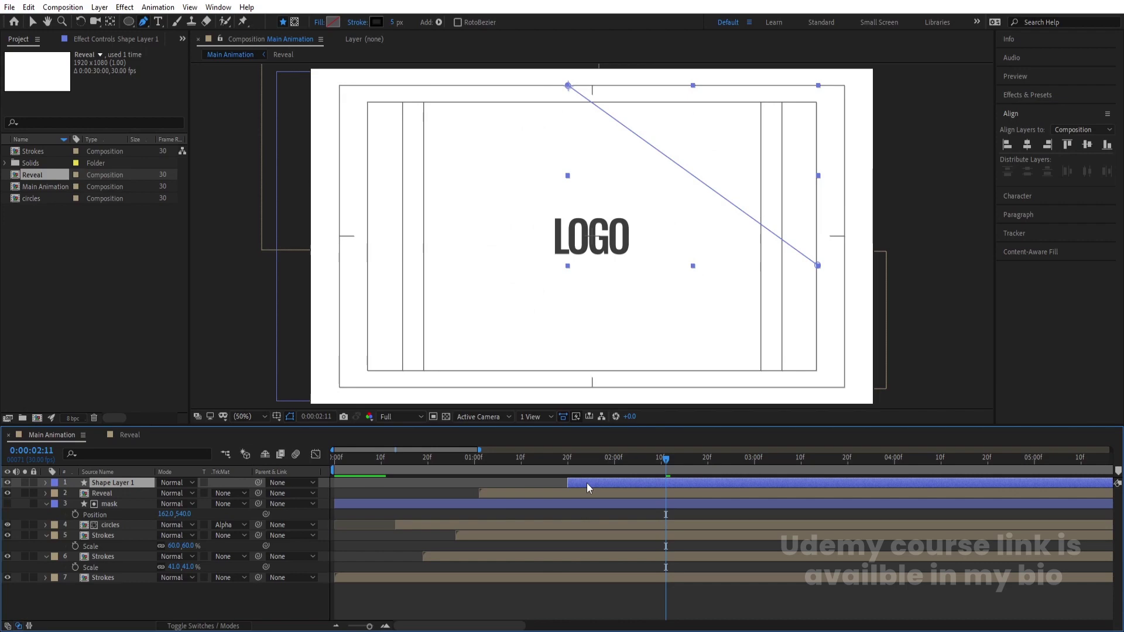
click(615, 466)
Step: At 2:01, duplicate the diagonal line repeatedly and drag each copy to a new spot across the frame
drag(616, 469, 619, 468)
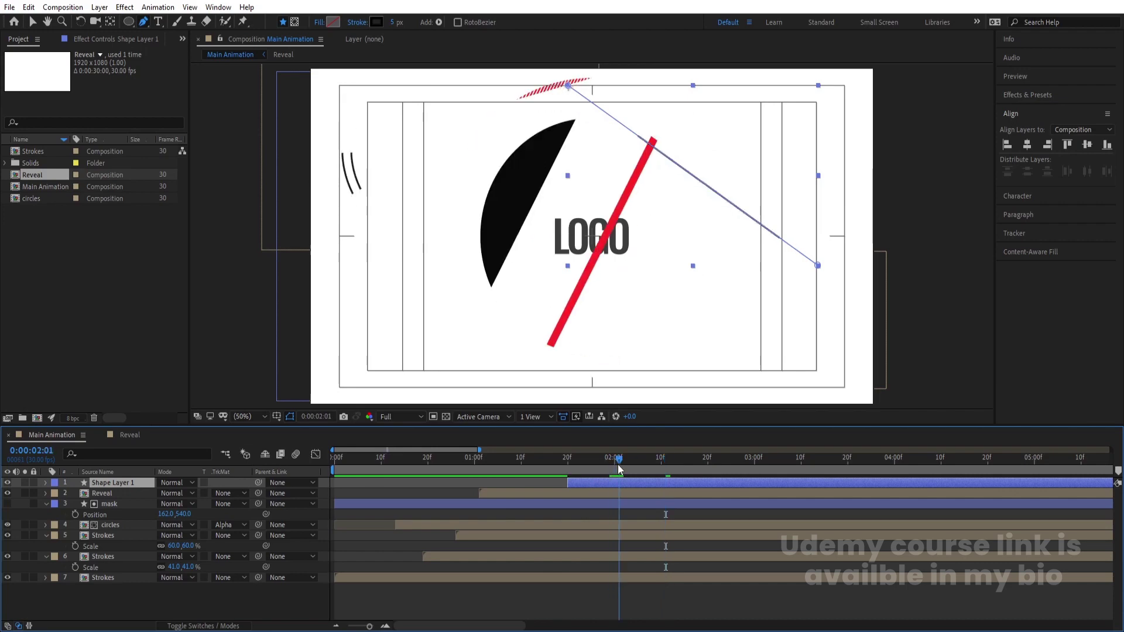
key(ctrl+d)
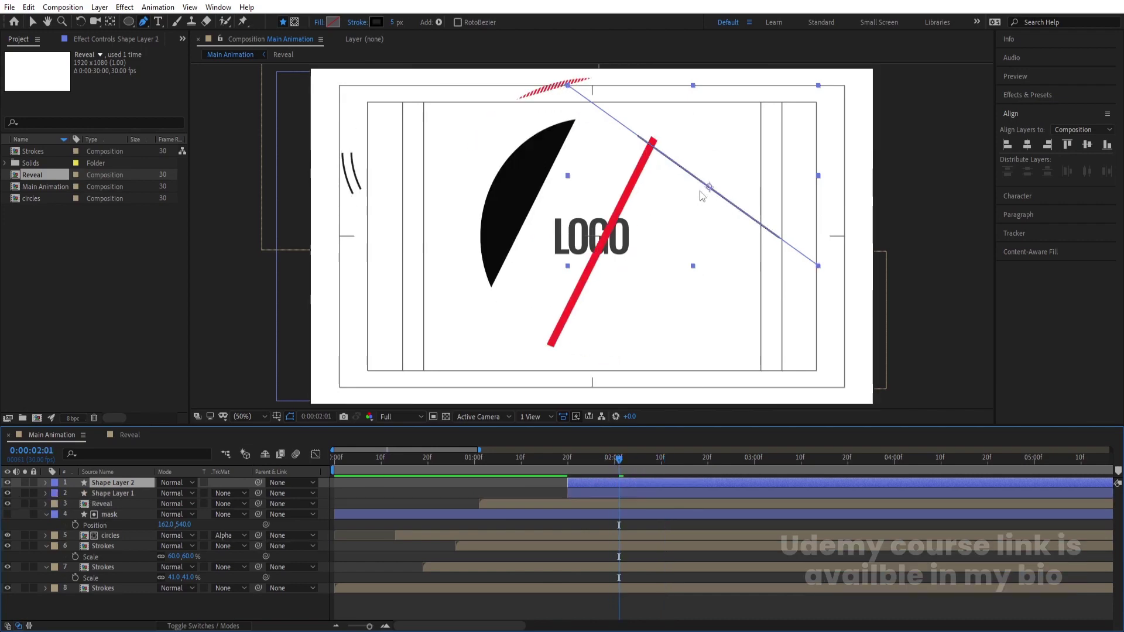
key(v)
drag(712, 186, 573, 230)
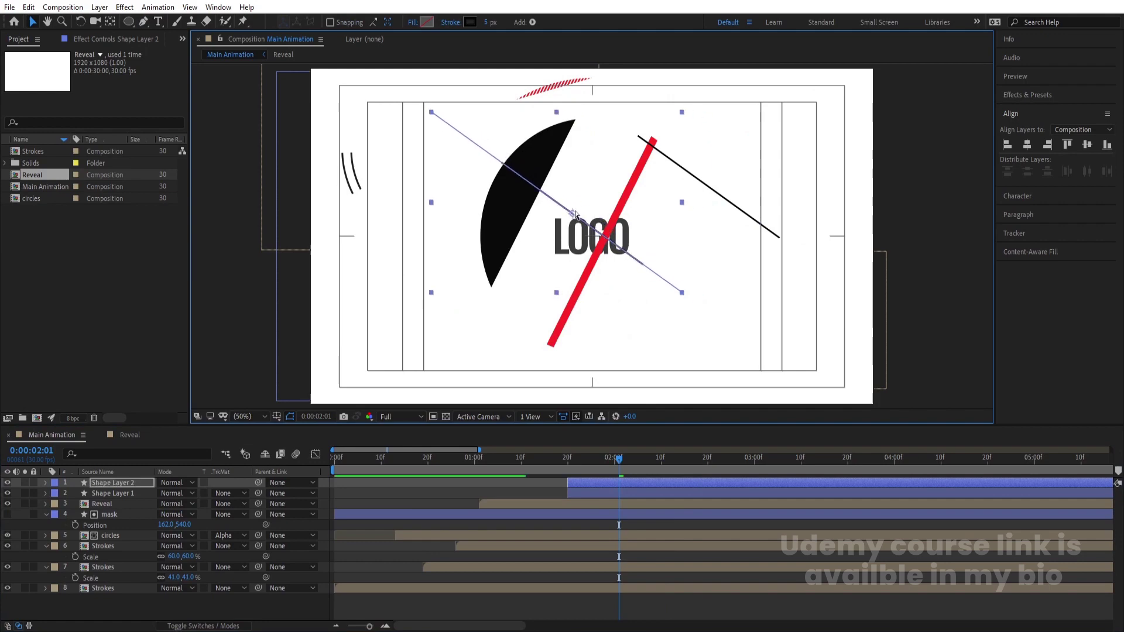
key(ctrl+d)
drag(566, 270, 560, 393)
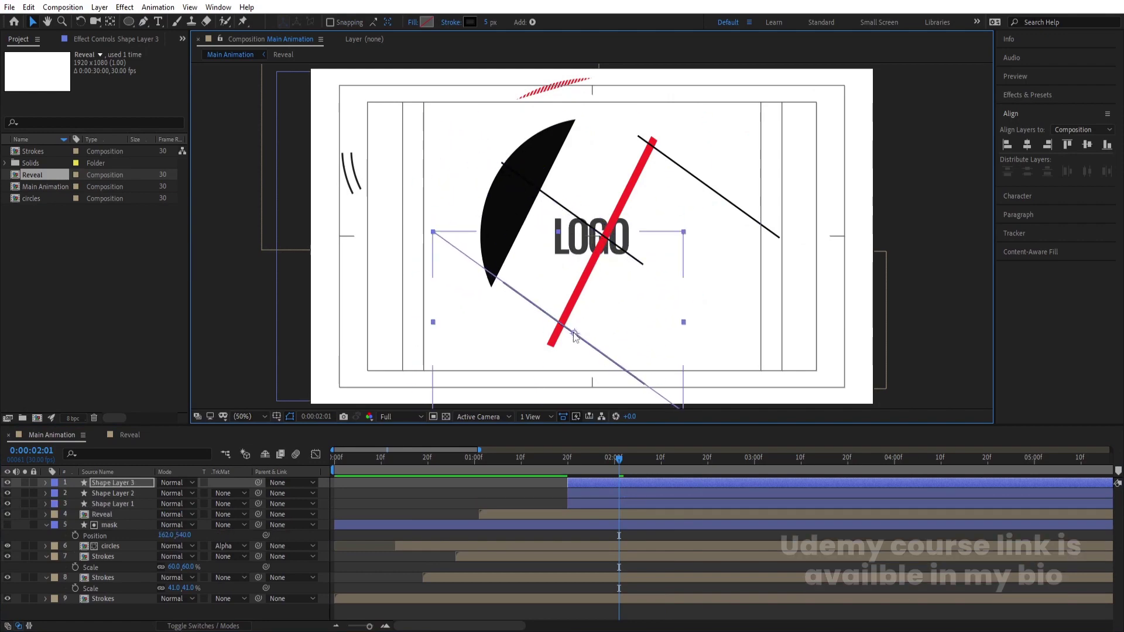
key(ctrl+d)
drag(564, 334, 806, 388)
key(ctrl+d)
key(ctrl+d)
key(ctrl+d)
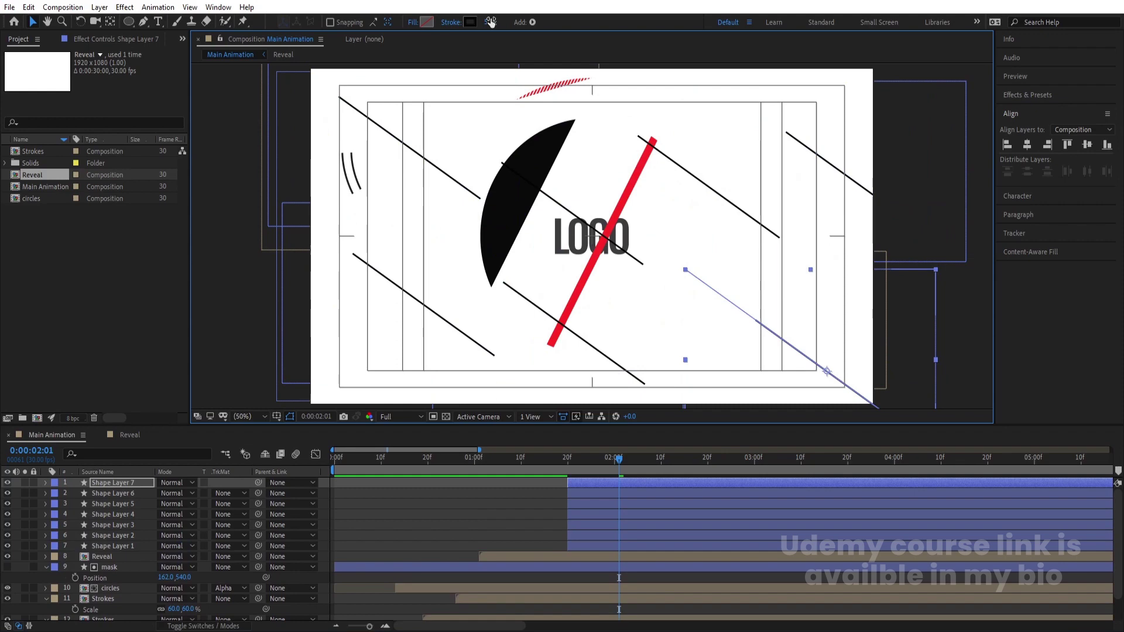
Step: Thicken one line to 18 px, set Shape Layer 2's stroke to 0 px, and make Shape Layer 1 a 20 px red line
drag(491, 21, 508, 22)
click(585, 504)
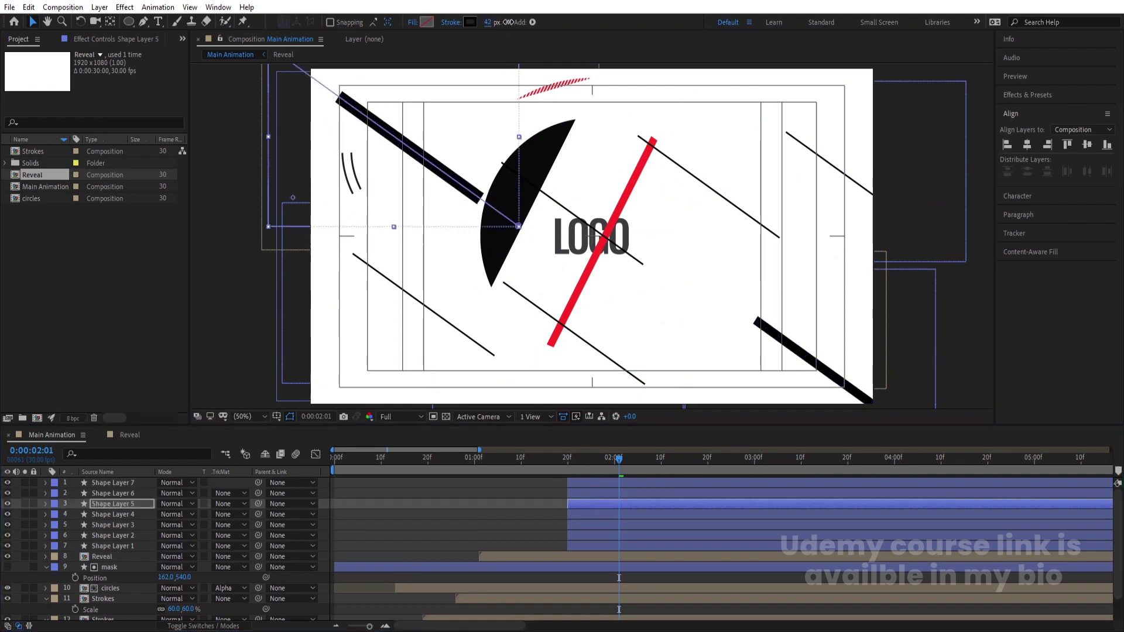
click(588, 535)
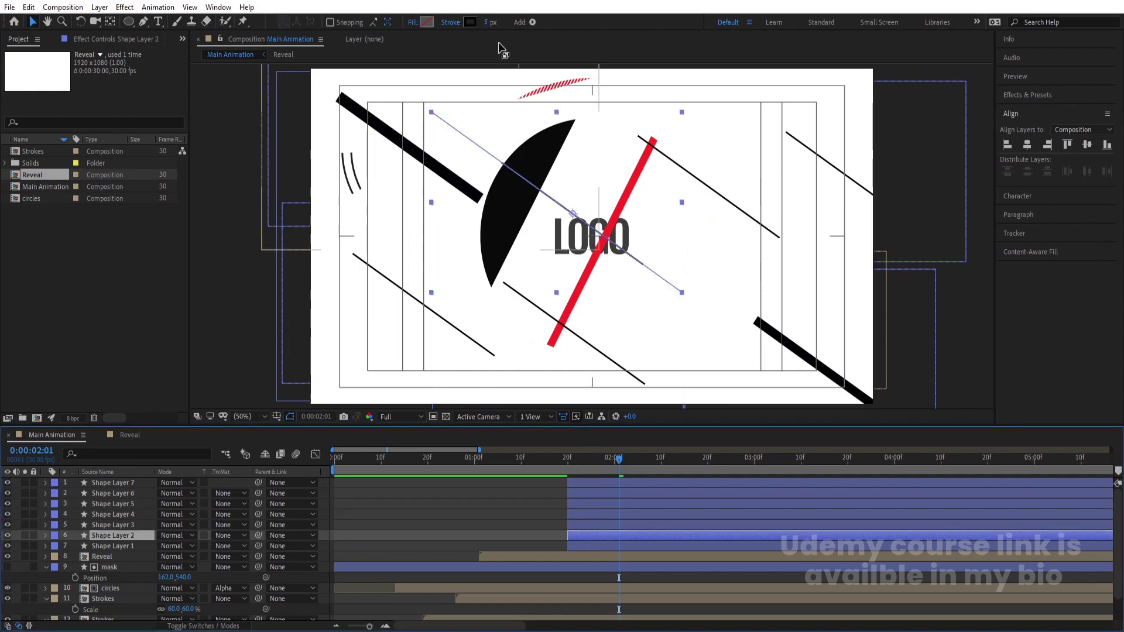
drag(485, 22, 476, 23)
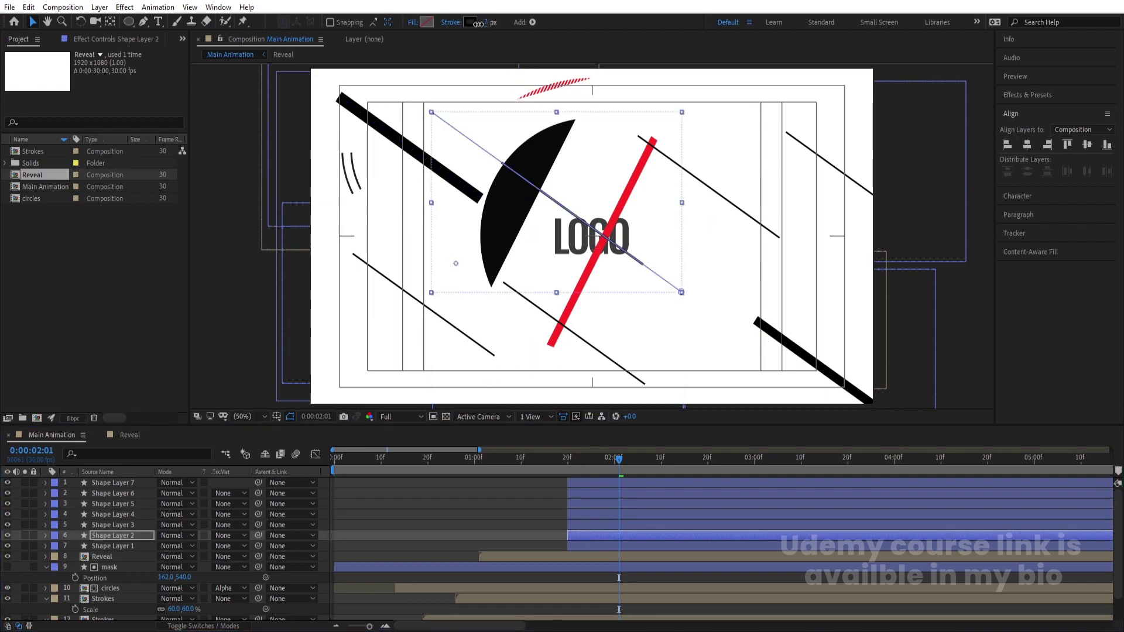
click(601, 546)
drag(492, 22, 509, 24)
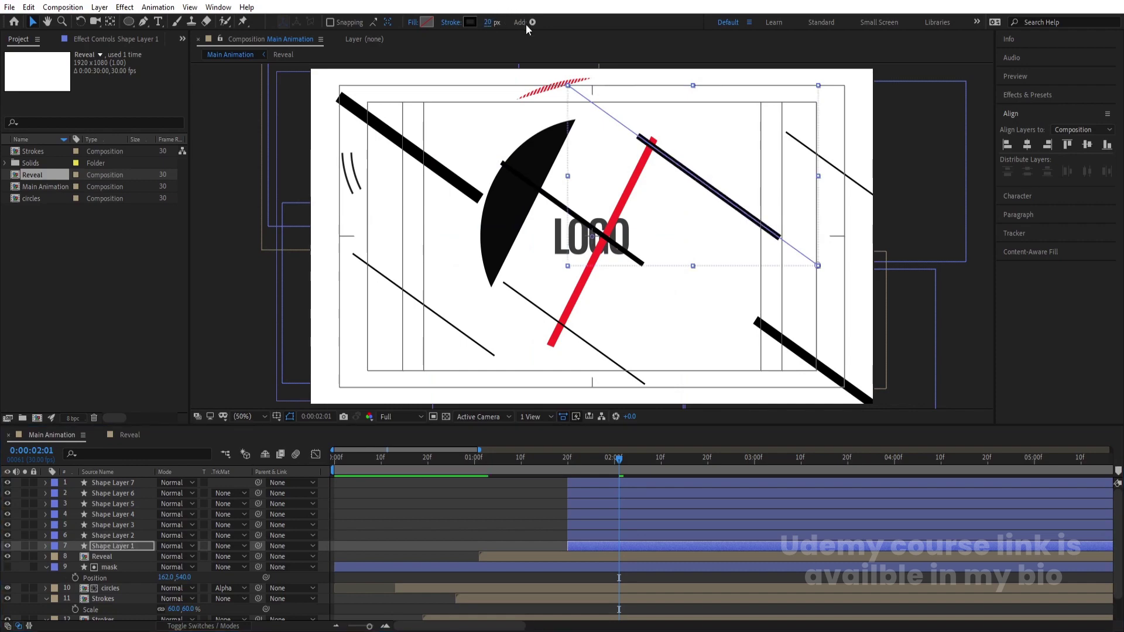
click(470, 23)
drag(529, 338, 570, 236)
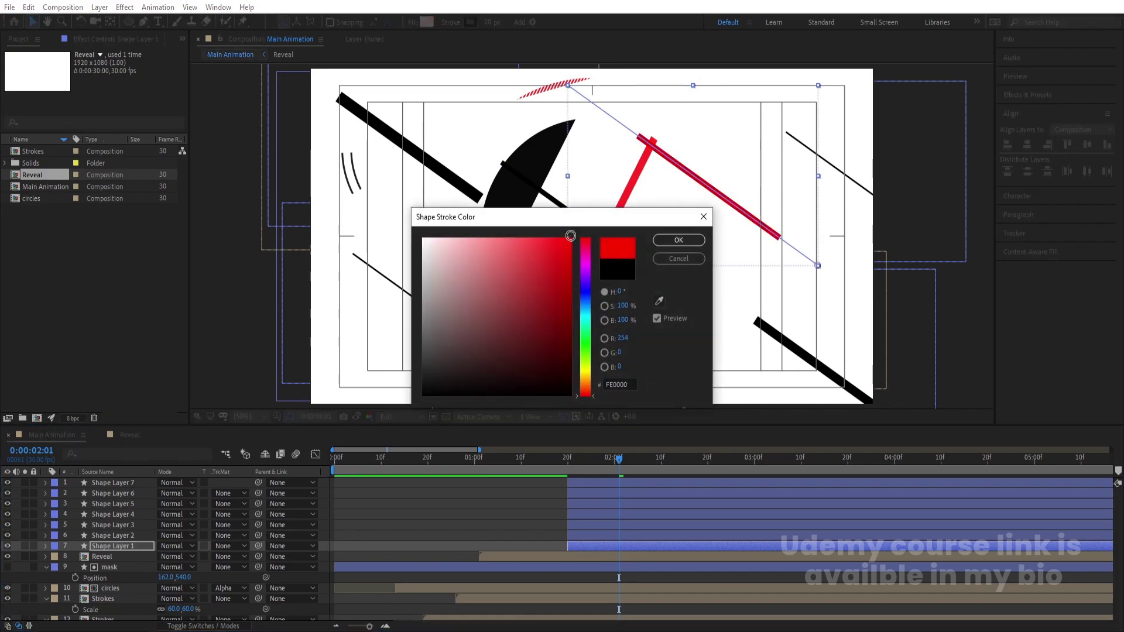
click(678, 240)
Step: Turn the thick black bar grey and Shape Layer 4's thin line a muted dark red
click(785, 347)
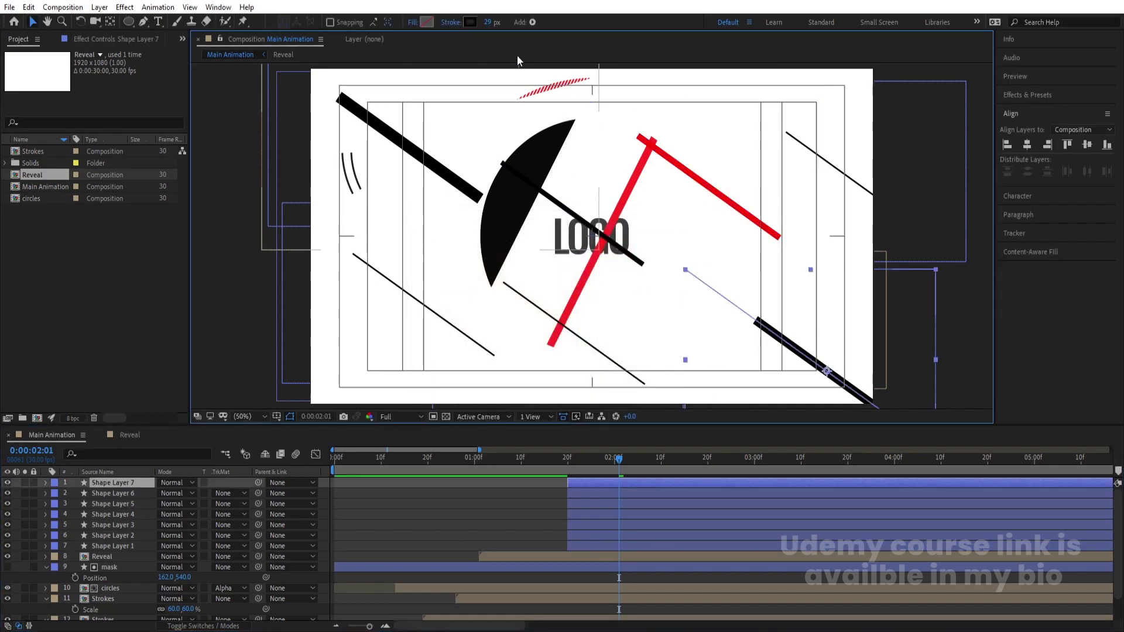
click(466, 22)
drag(441, 364, 394, 328)
key(Return)
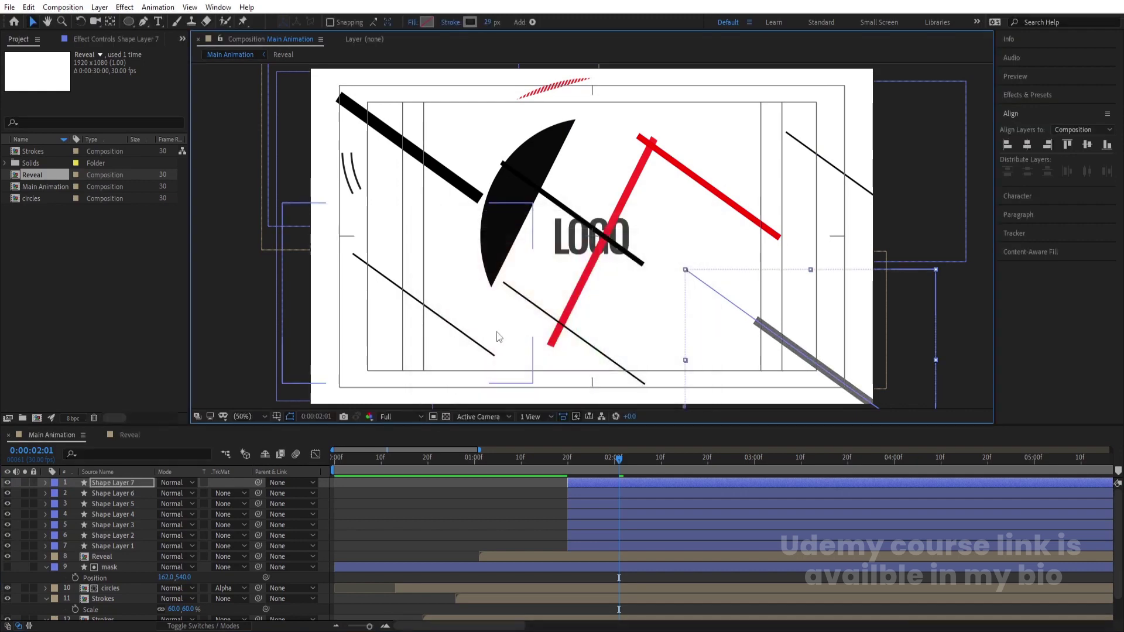
click(449, 328)
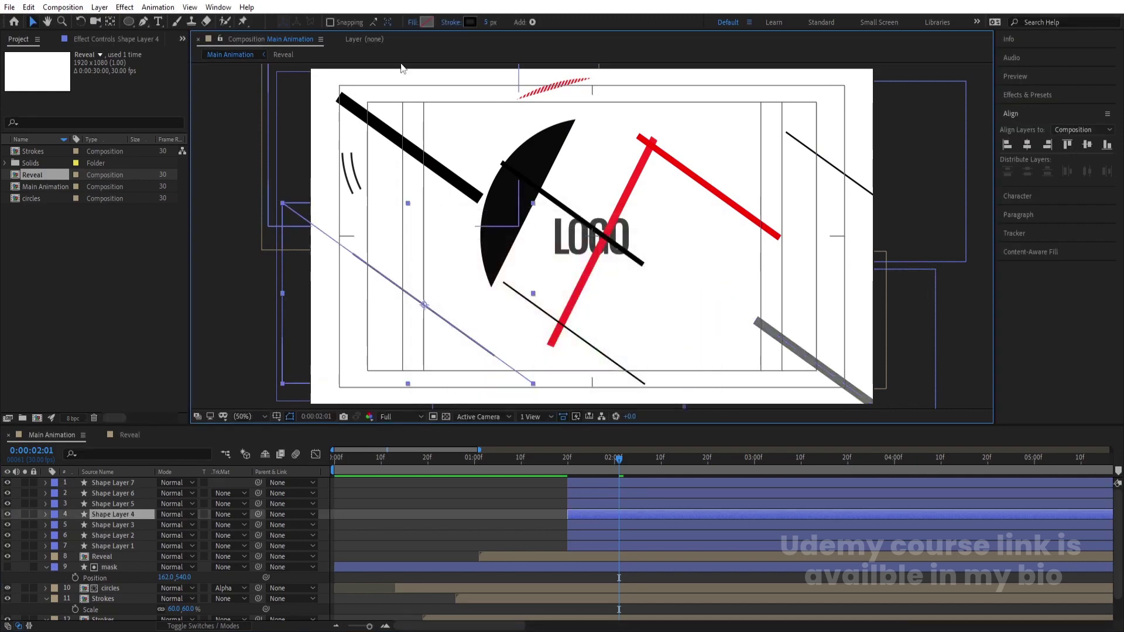
click(471, 21)
drag(436, 339, 497, 307)
key(Return)
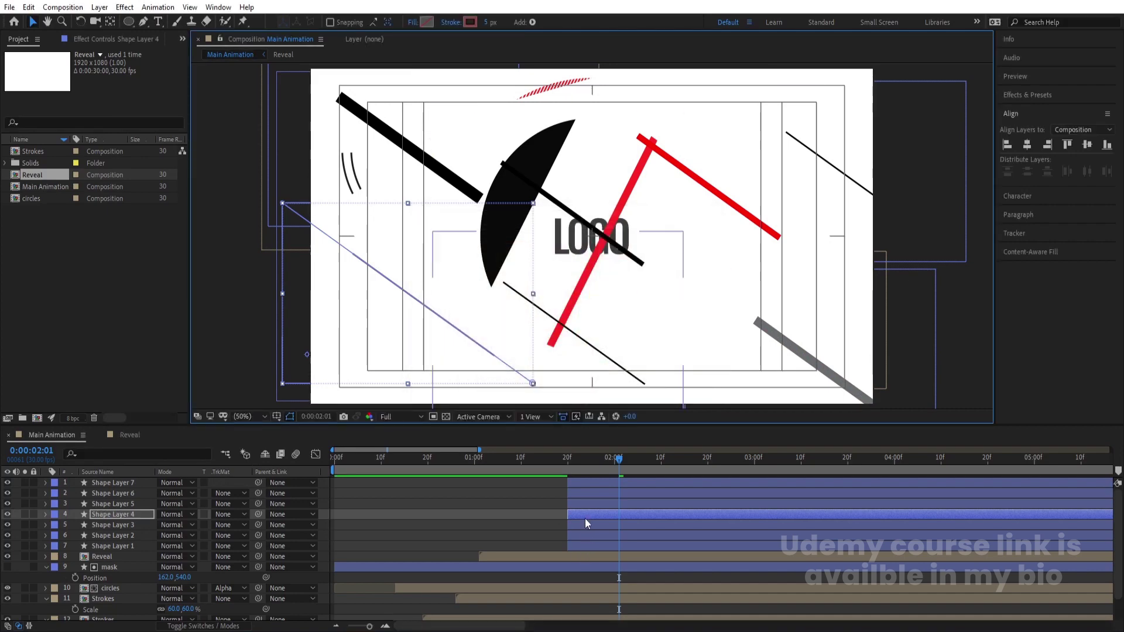
Step: Make Shape Layer 5's thick bar grey and move the current time back to 1:20
click(569, 505)
click(467, 24)
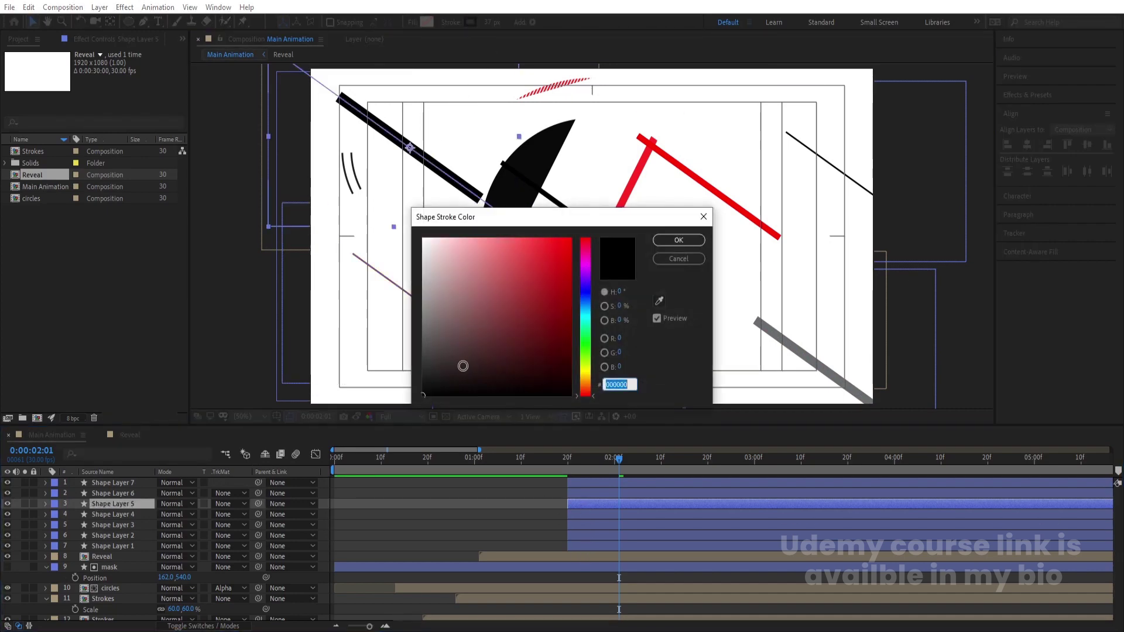
click(389, 331)
key(Return)
click(586, 493)
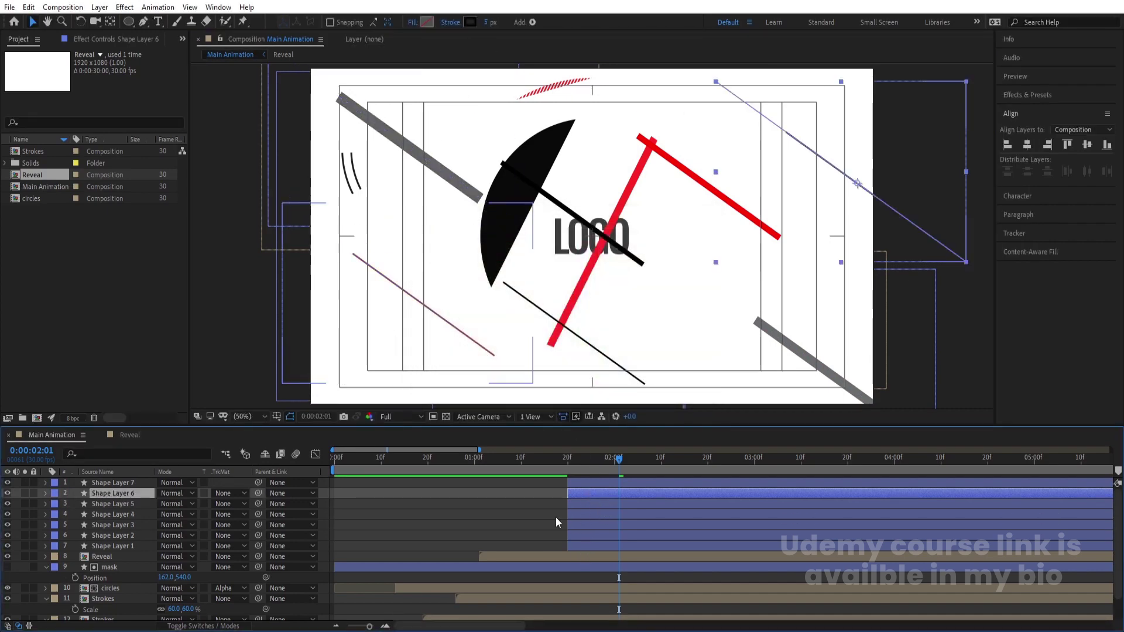
drag(582, 462, 568, 468)
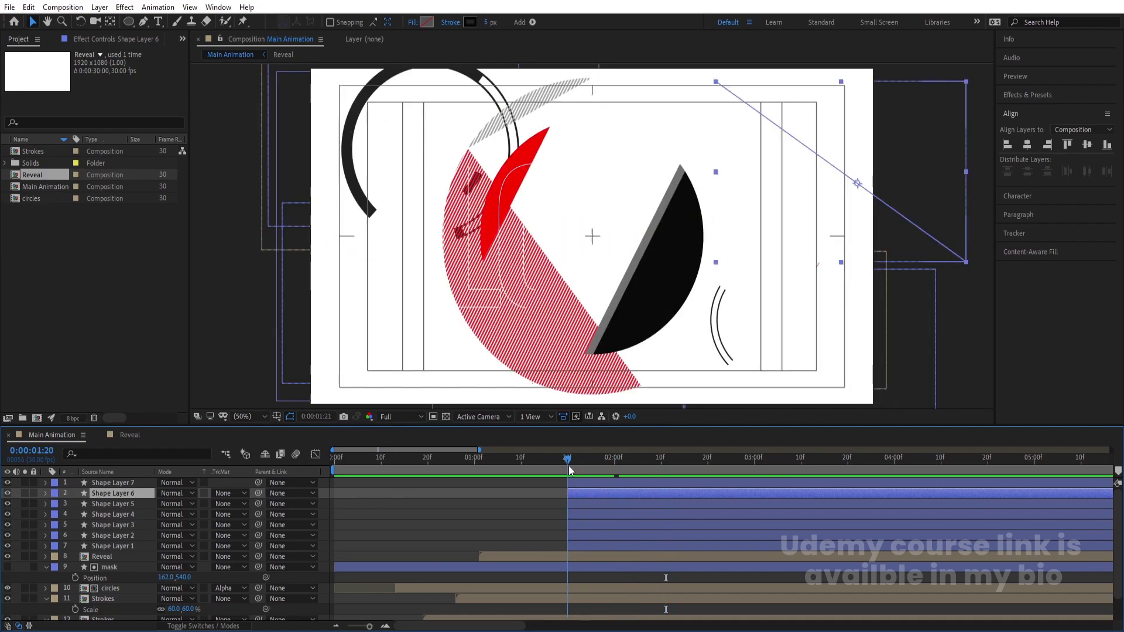
Step: Shift Shape Layer 2 to start three frames earlier and preview from 1:03
key(=)
mouse_move(601, 536)
mouse_down()
mouse_move(574, 539)
mouse_move(626, 527)
mouse_move(554, 514)
mouse_move(679, 494)
mouse_move(557, 490)
mouse_up()
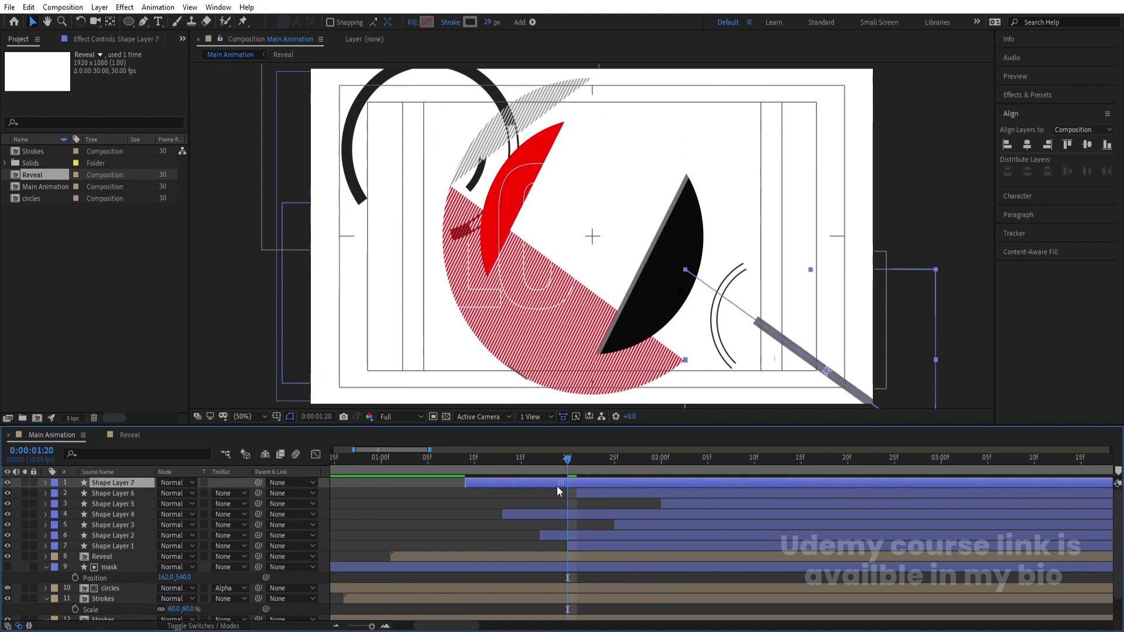
click(409, 465)
key(space)
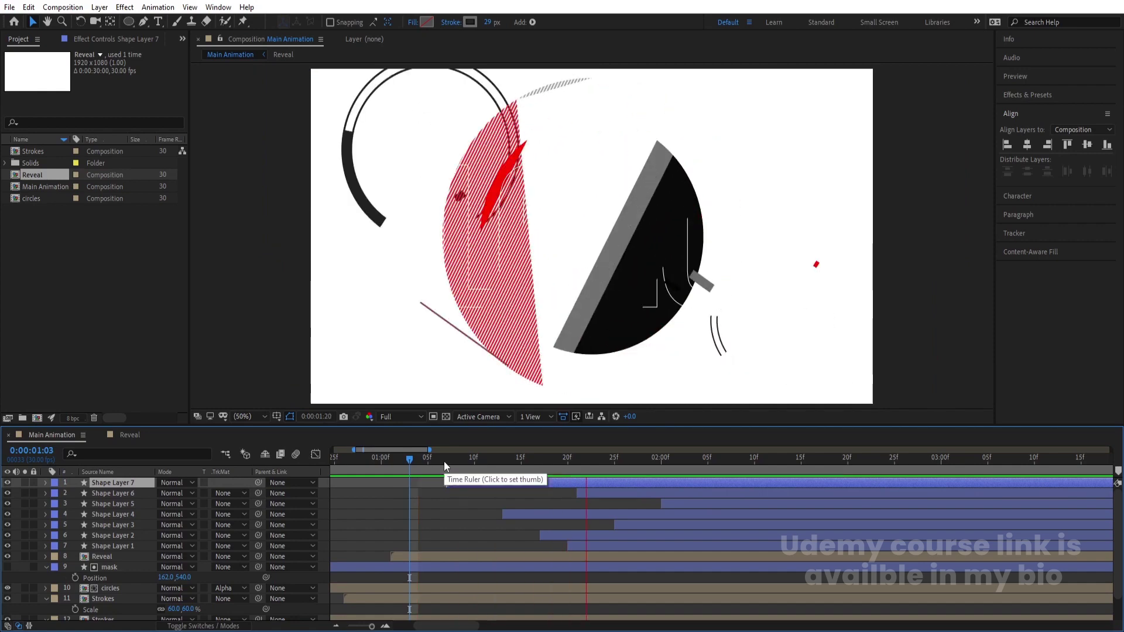
key(space)
Step: Zoom the timeline back out and preview the staggered lines from the start
key(minus)
key(minus)
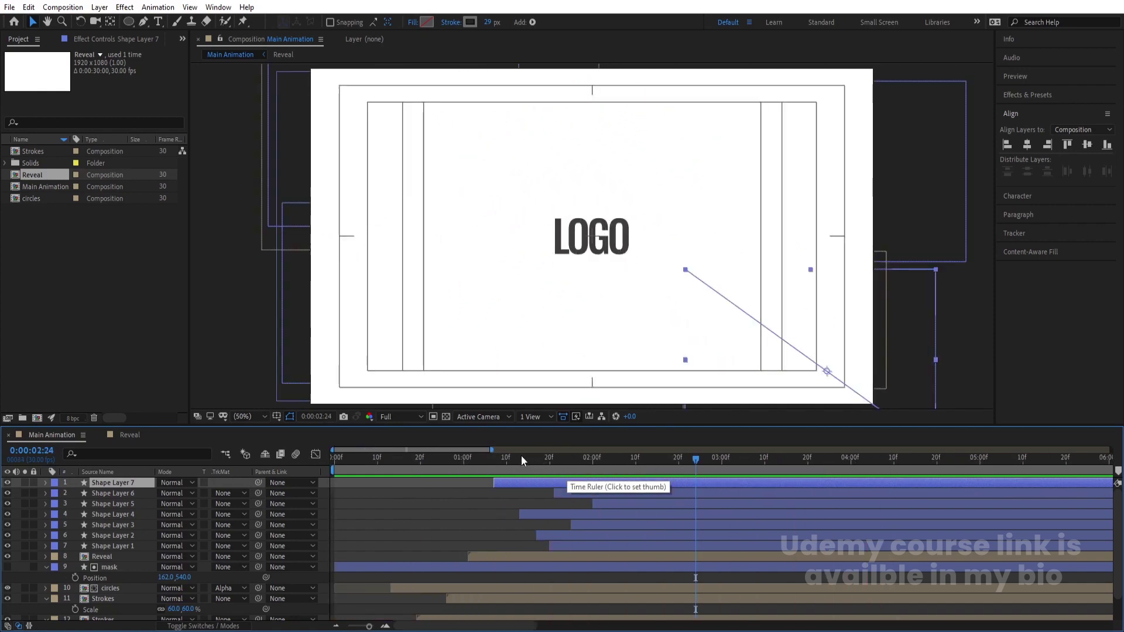
drag(521, 456, 242, 493)
key(space)
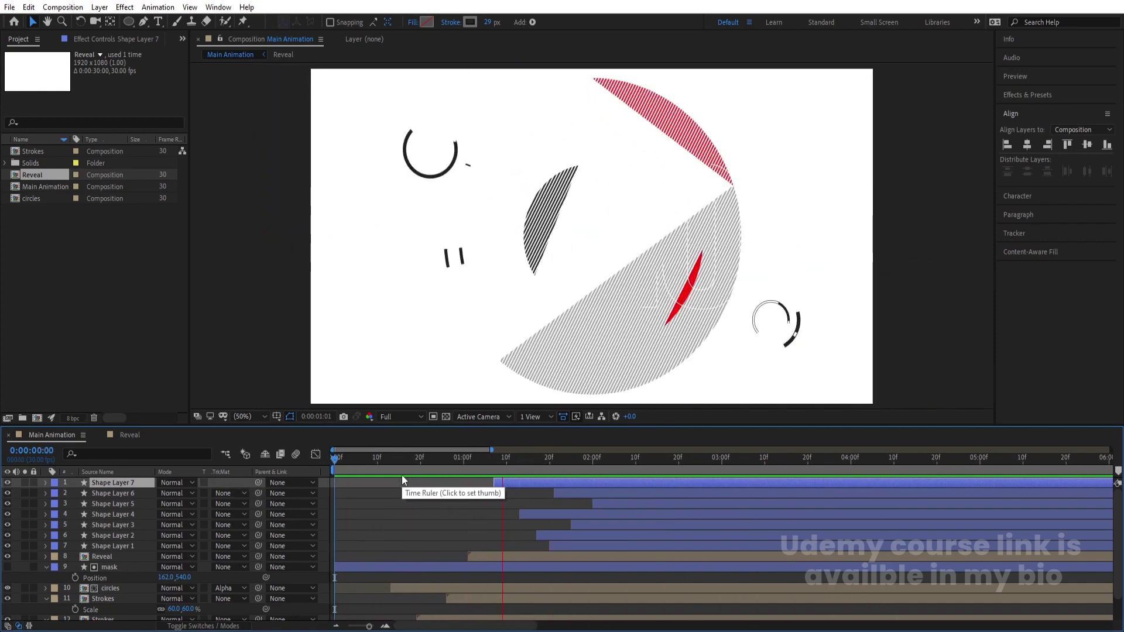
key(space)
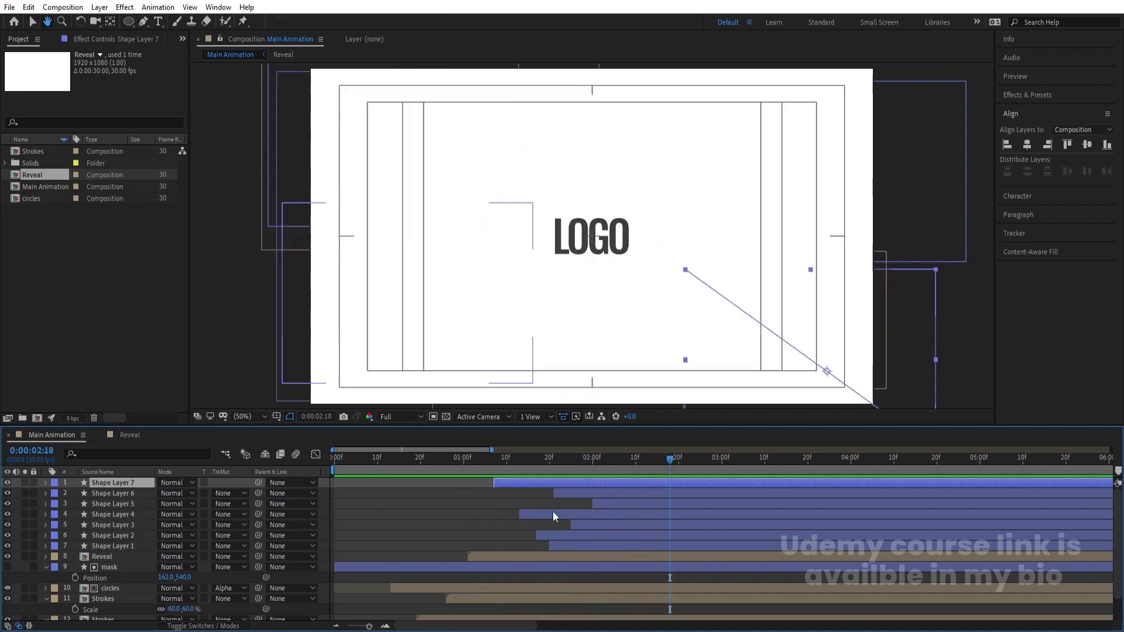
key(space)
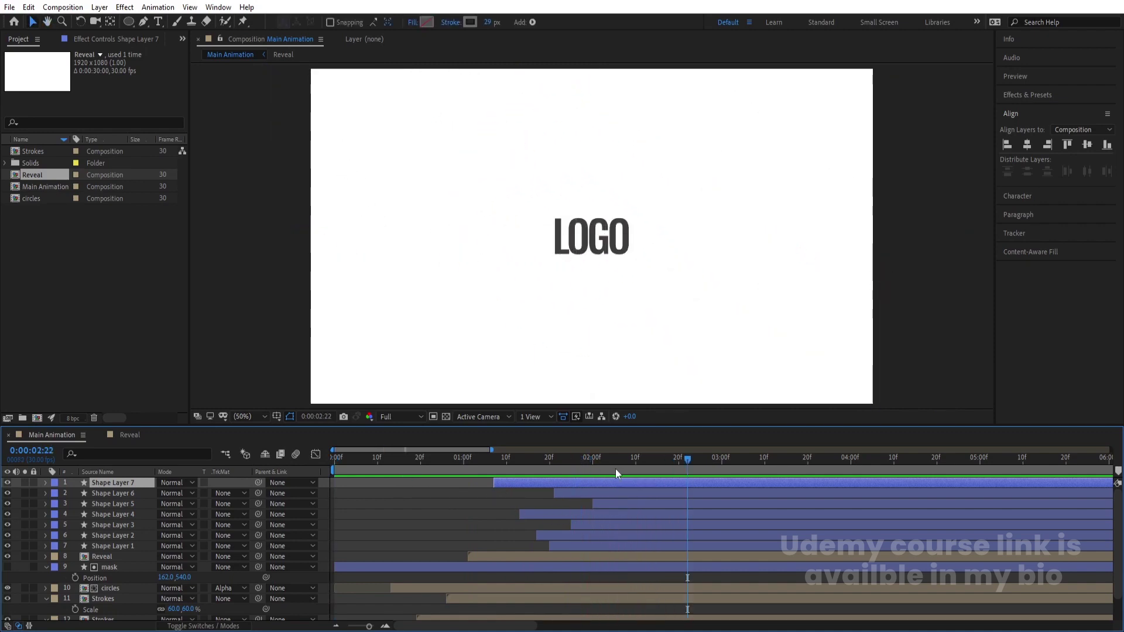
key(space)
Step: Preview the line accents again from 0:23 and from about 1:26
click(435, 473)
key(space)
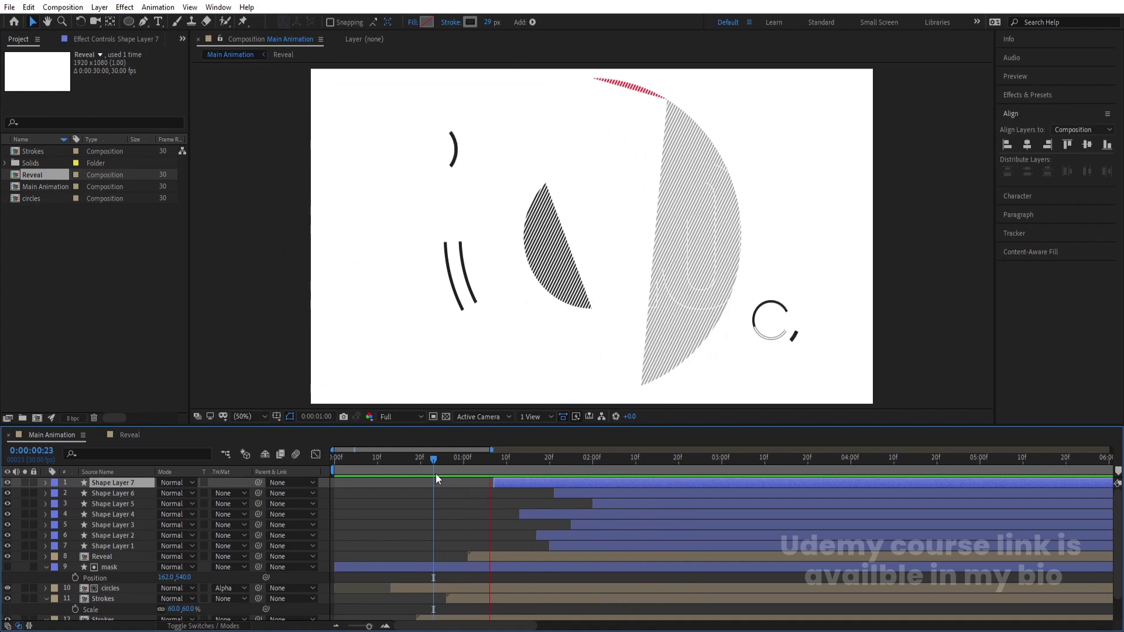
key(space)
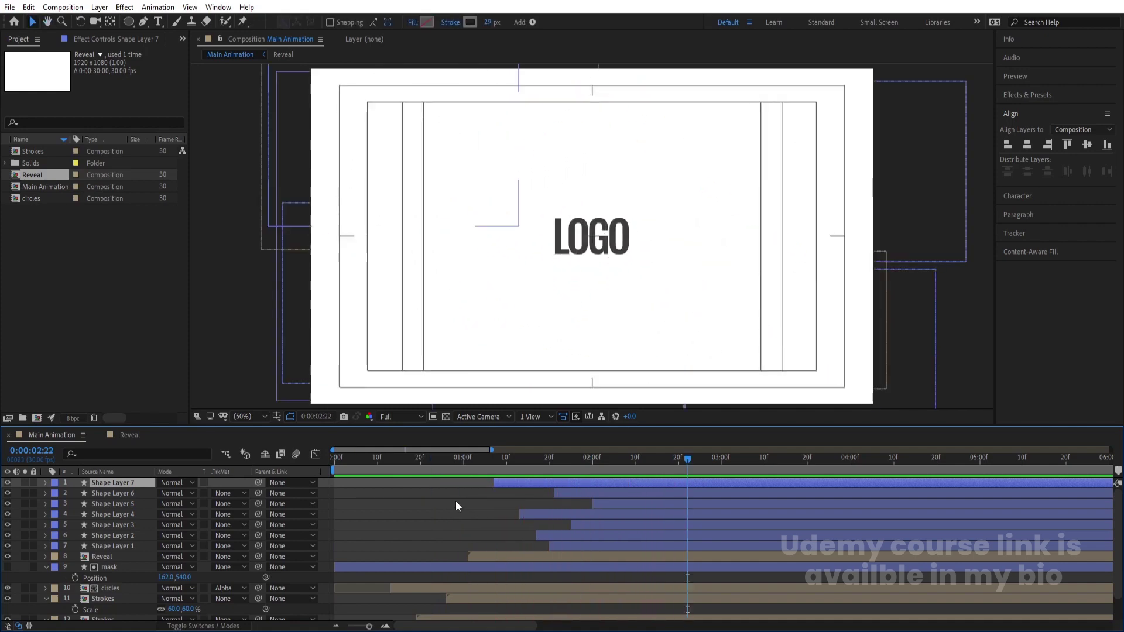
key(space)
key(space)
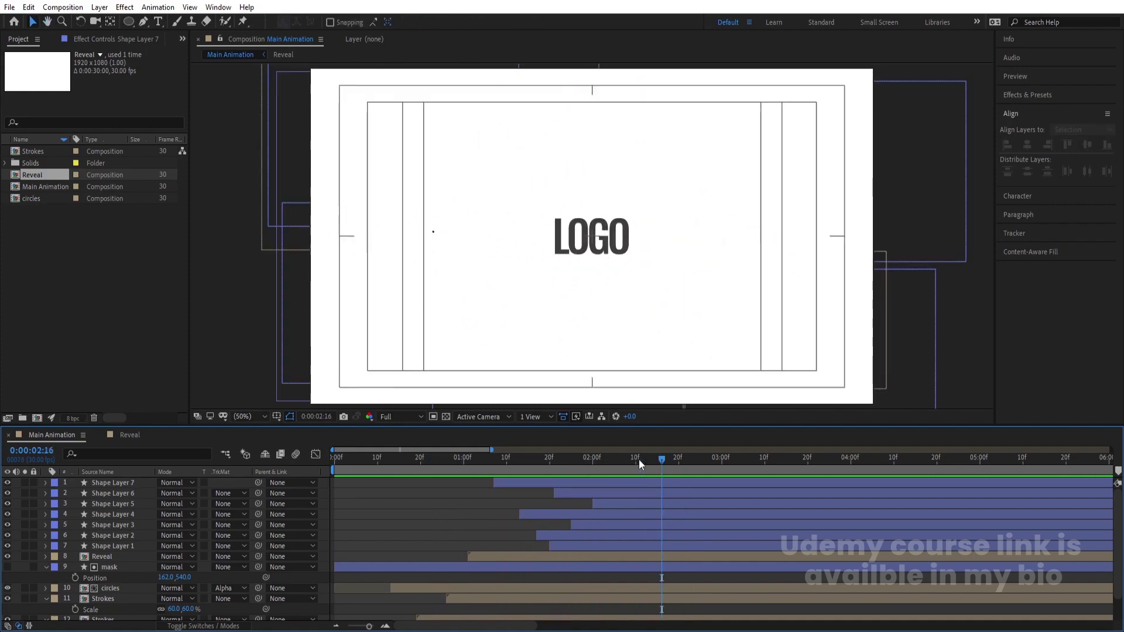
drag(656, 461, 577, 463)
key(space)
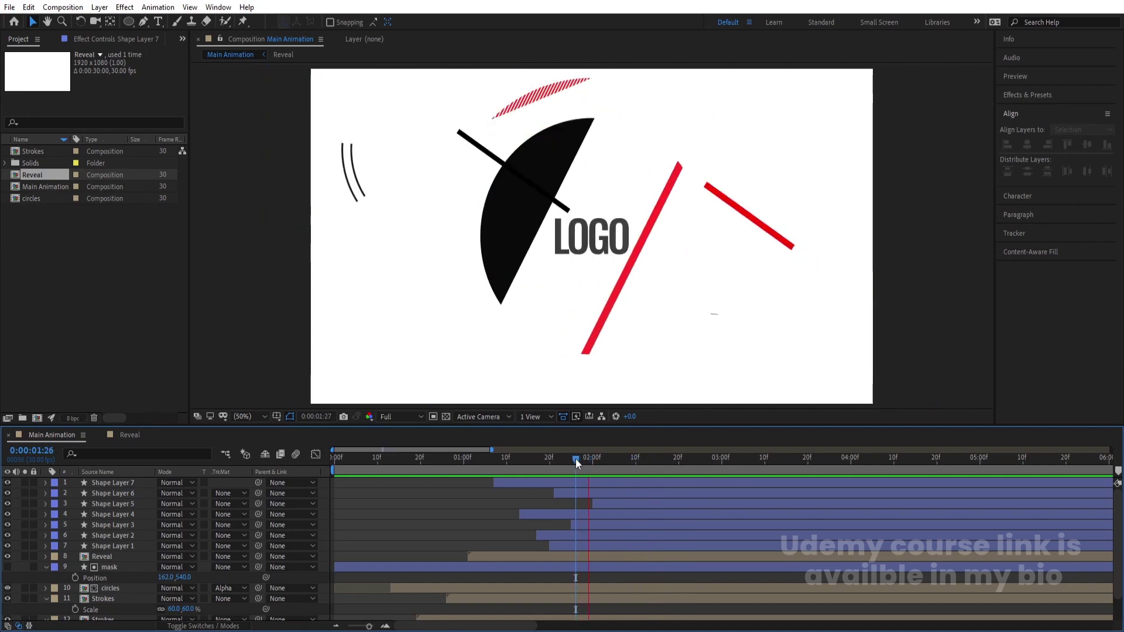
key(space)
key(space)
key(space)
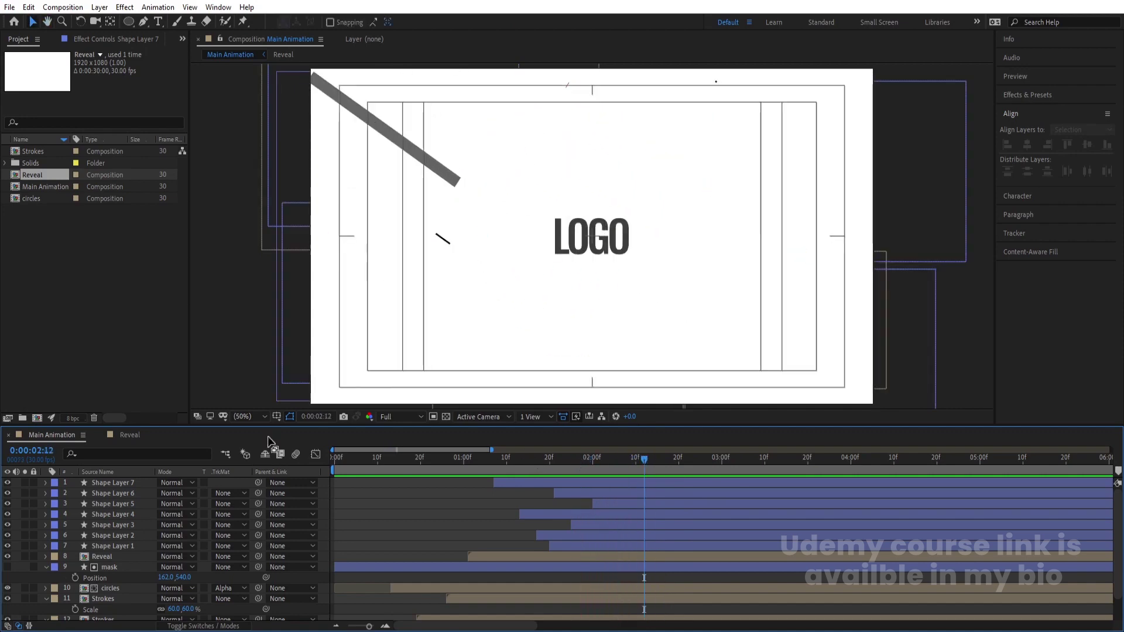
Step: In the Reveal comp, set the LOGO layer's scale to 200% around 1:03
click(126, 435)
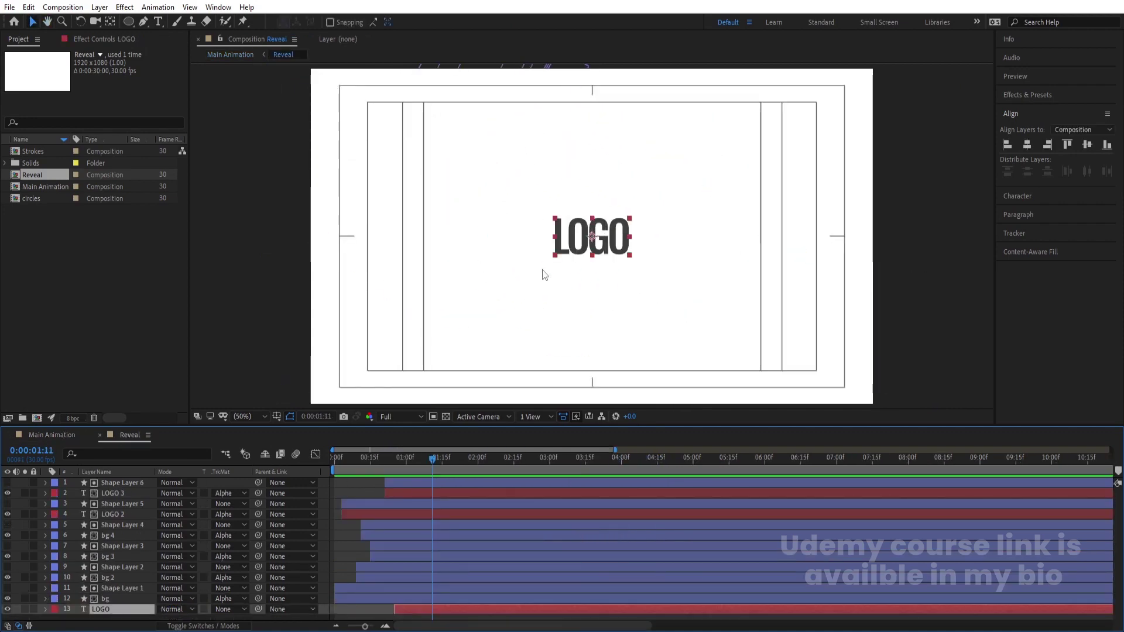
drag(429, 462, 410, 459)
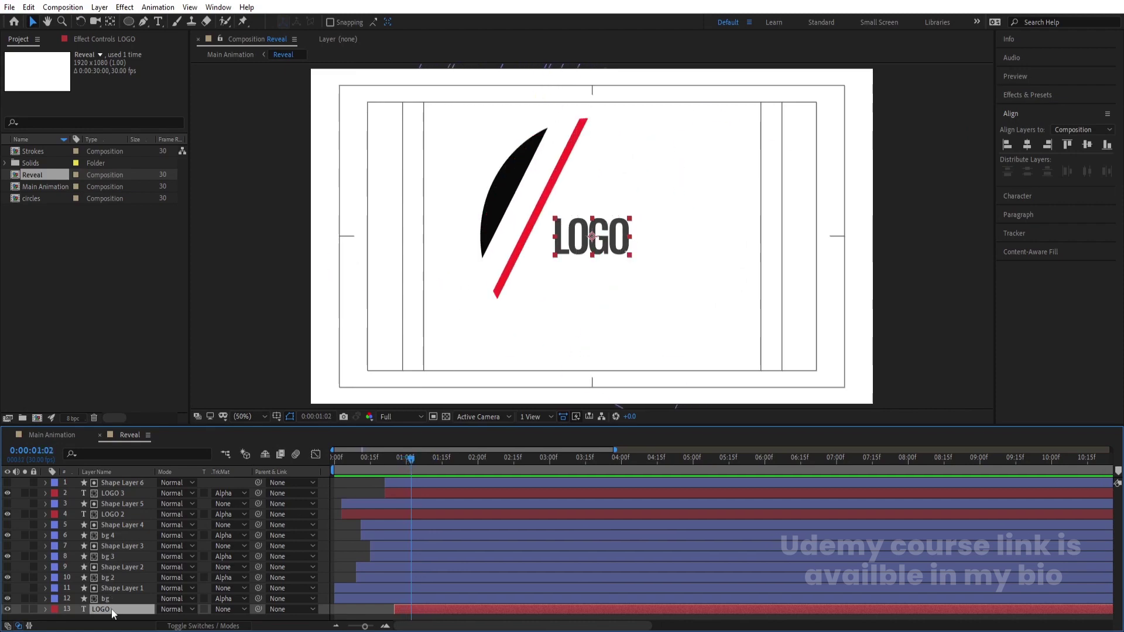
key(s)
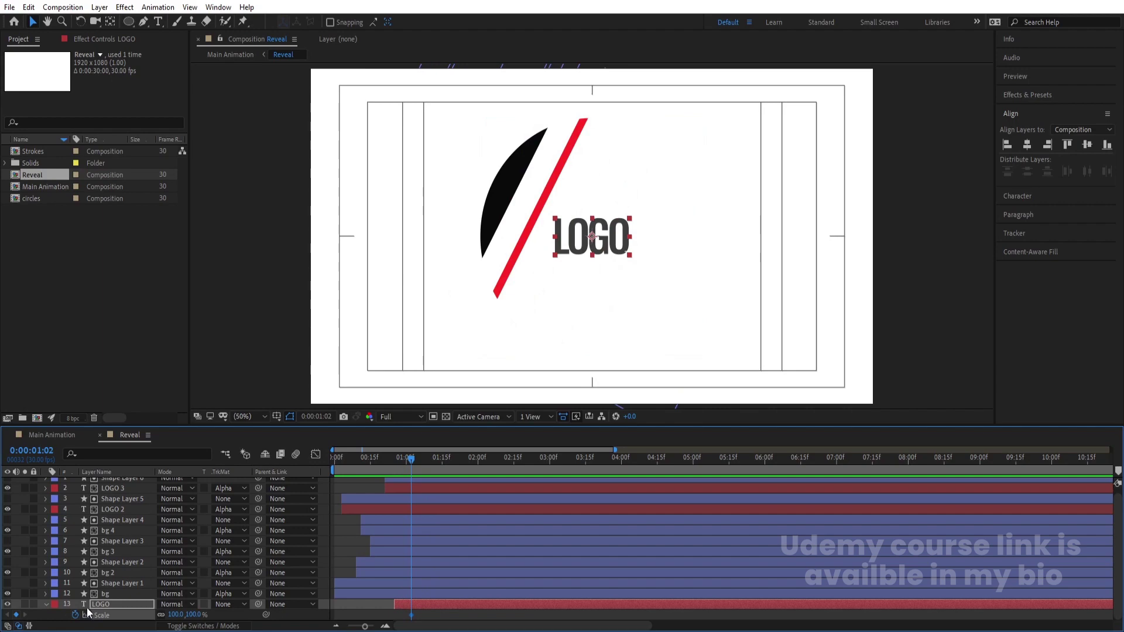
key(Page_Down)
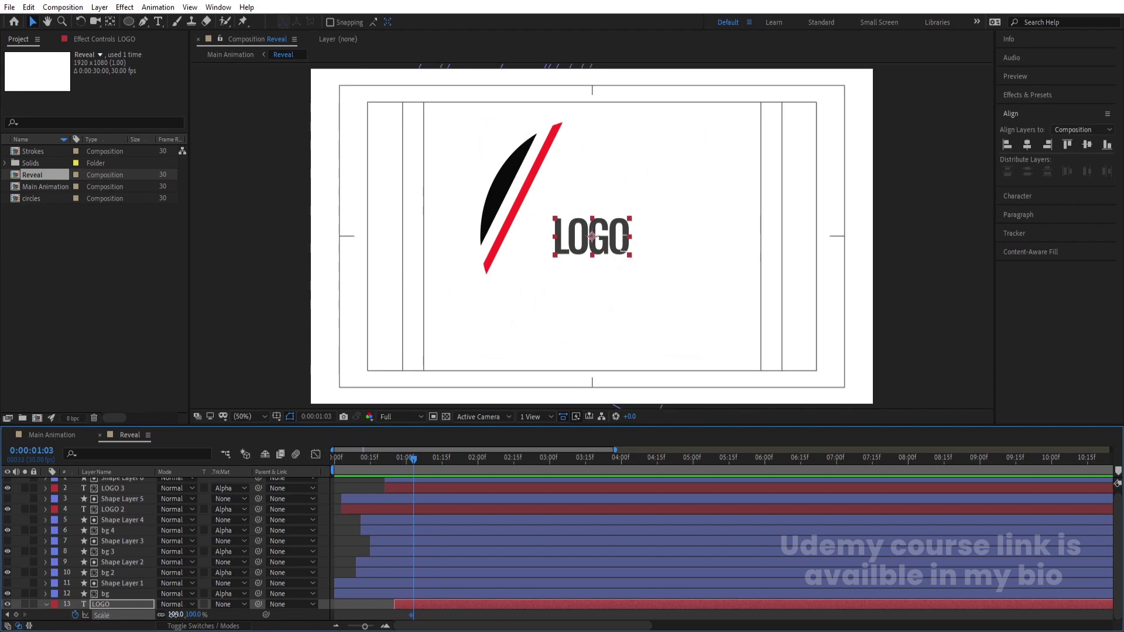
text(200)
key(Return)
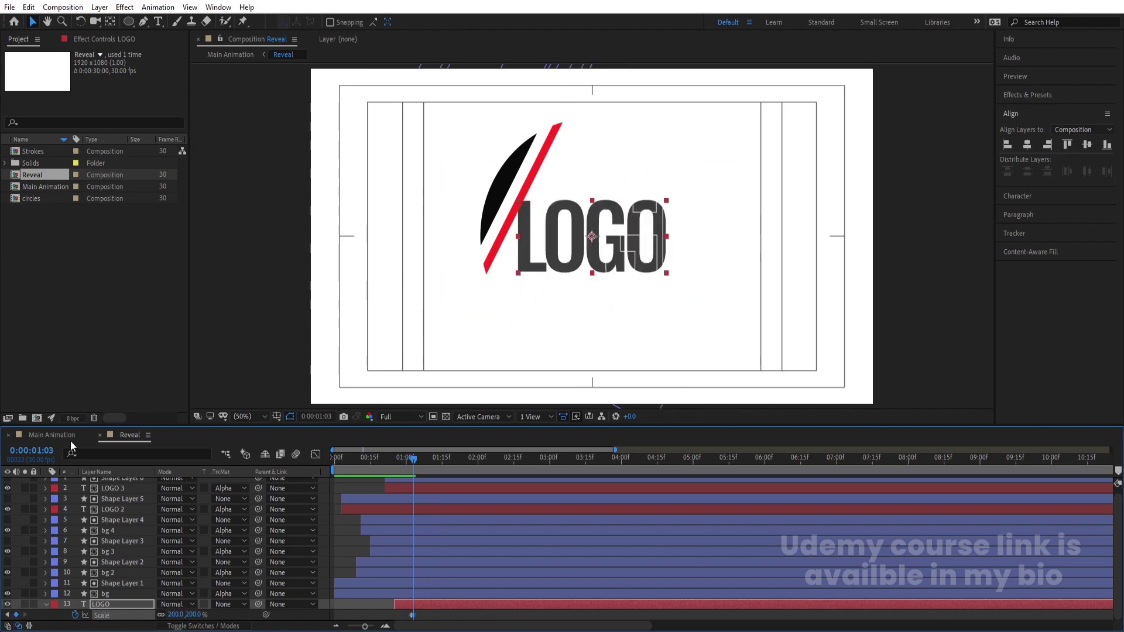
Step: Preview Main Animation from the start, stopping at 2:15, then go back to Reveal
click(51, 435)
click(490, 456)
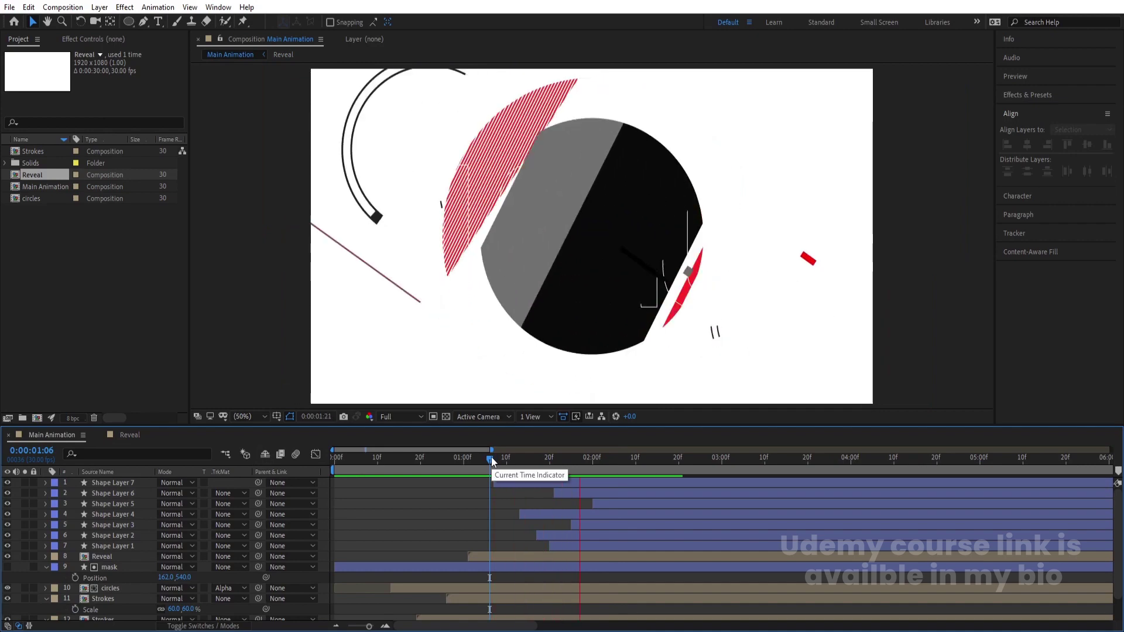
key(space)
drag(469, 460, 236, 472)
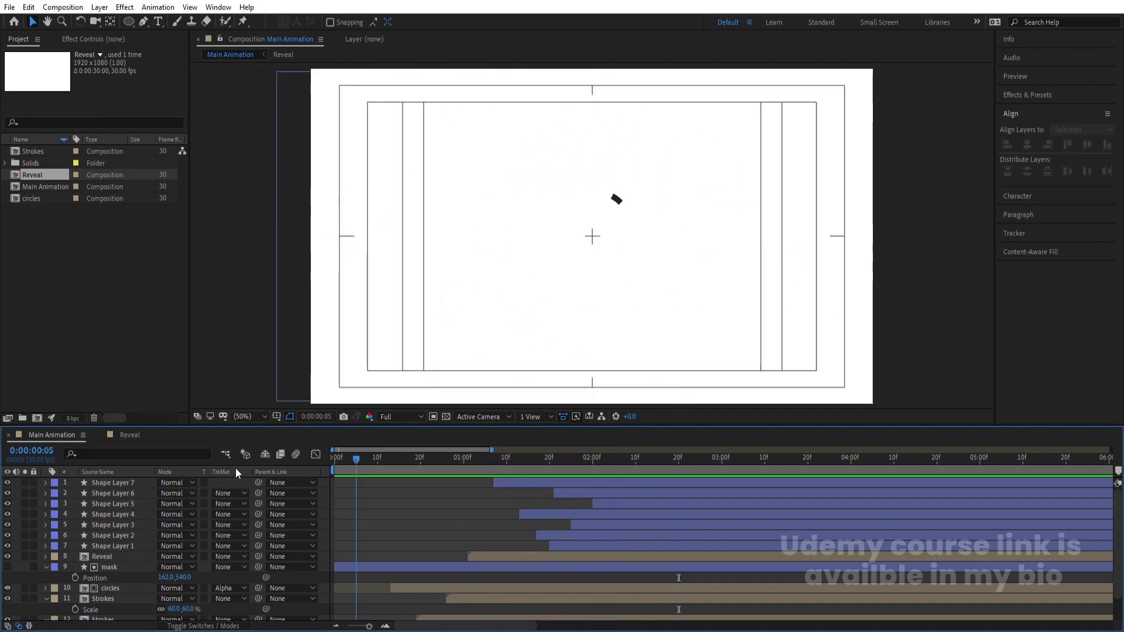
key(Home)
key(space)
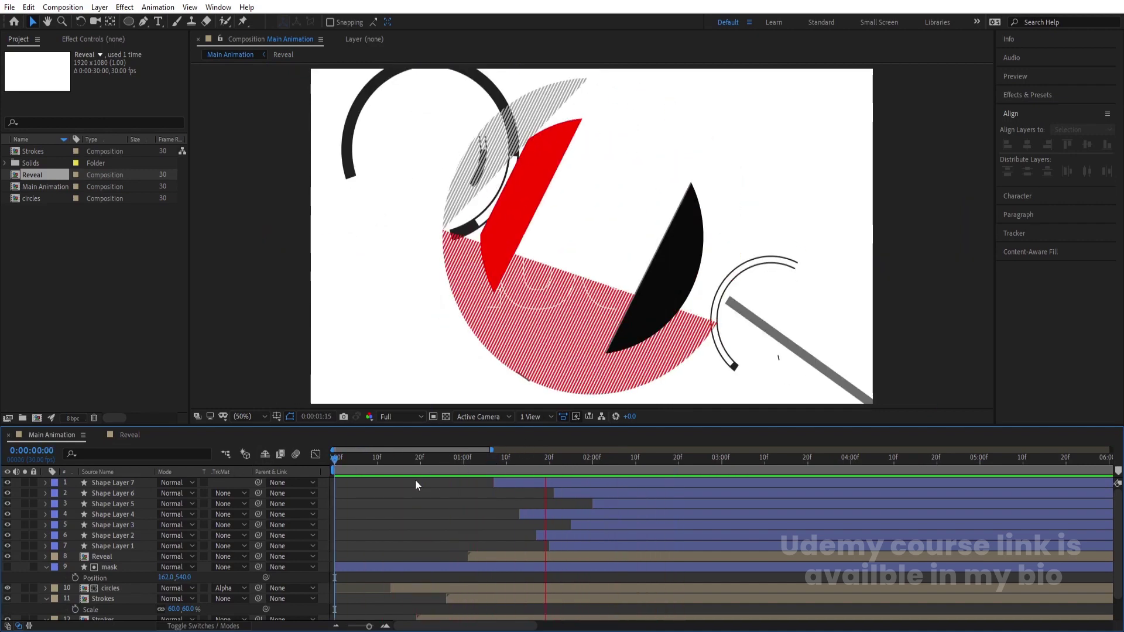
key(space)
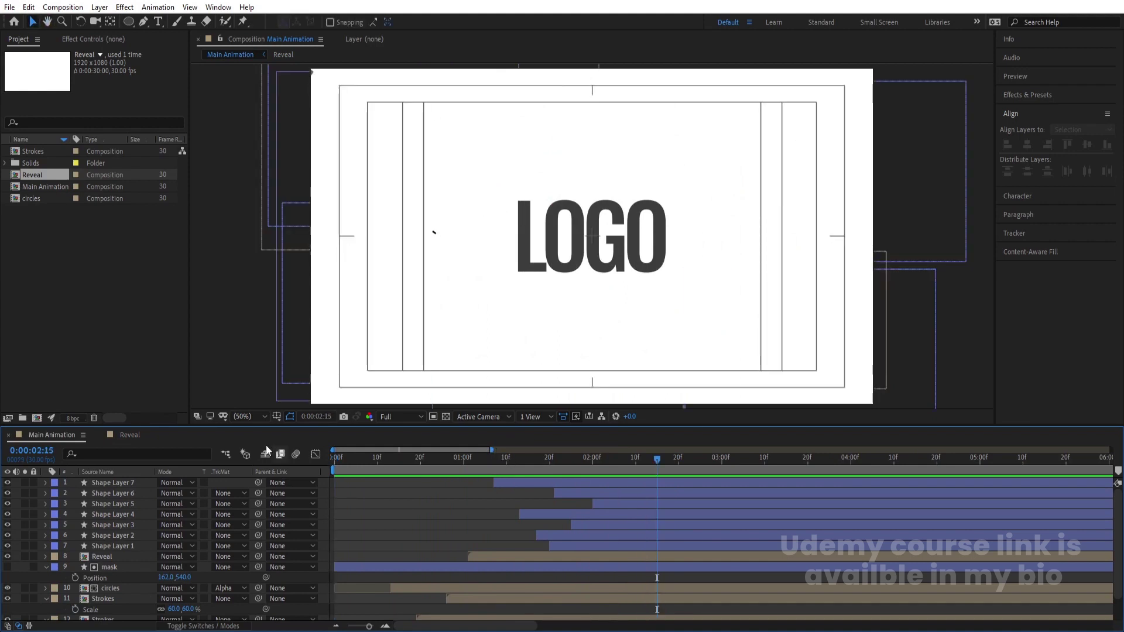
click(130, 434)
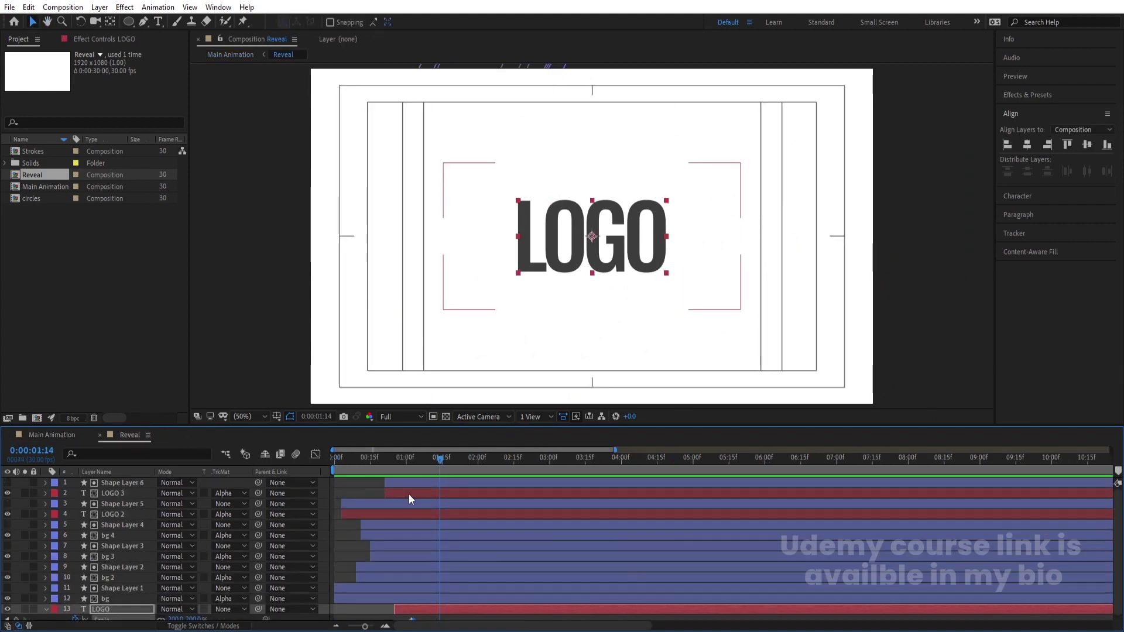
Step: Select Reveal's top four layers down to LOGO 2 and duplicate them
click(385, 516)
drag(386, 460, 493, 455)
click(373, 492)
click(393, 493)
click(354, 514)
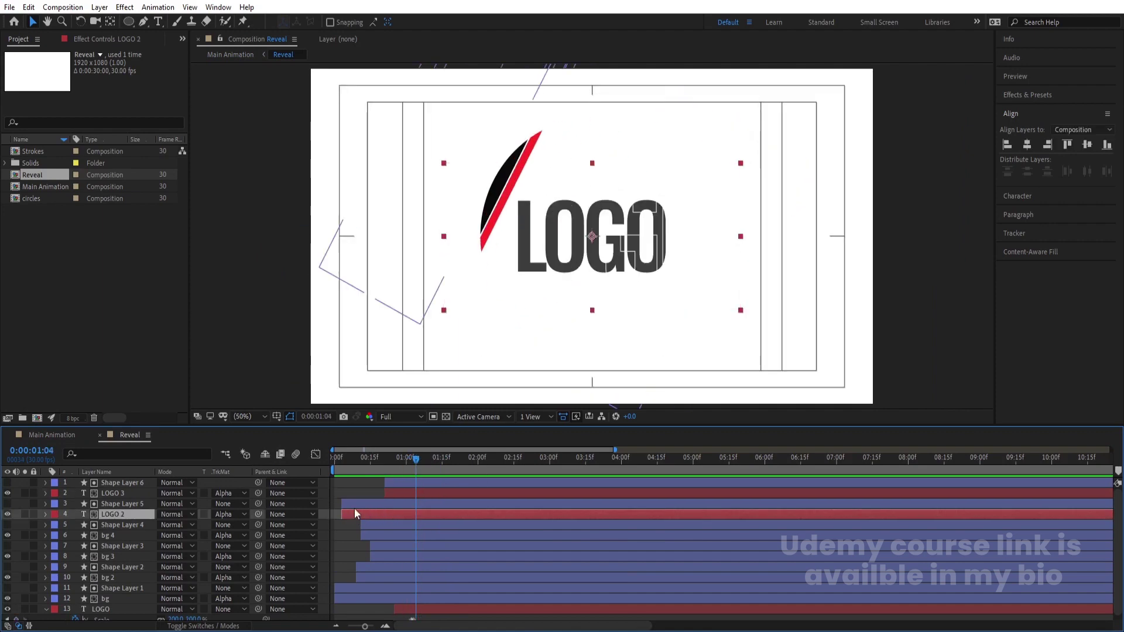
shift+click(416, 482)
key(ctrl+d)
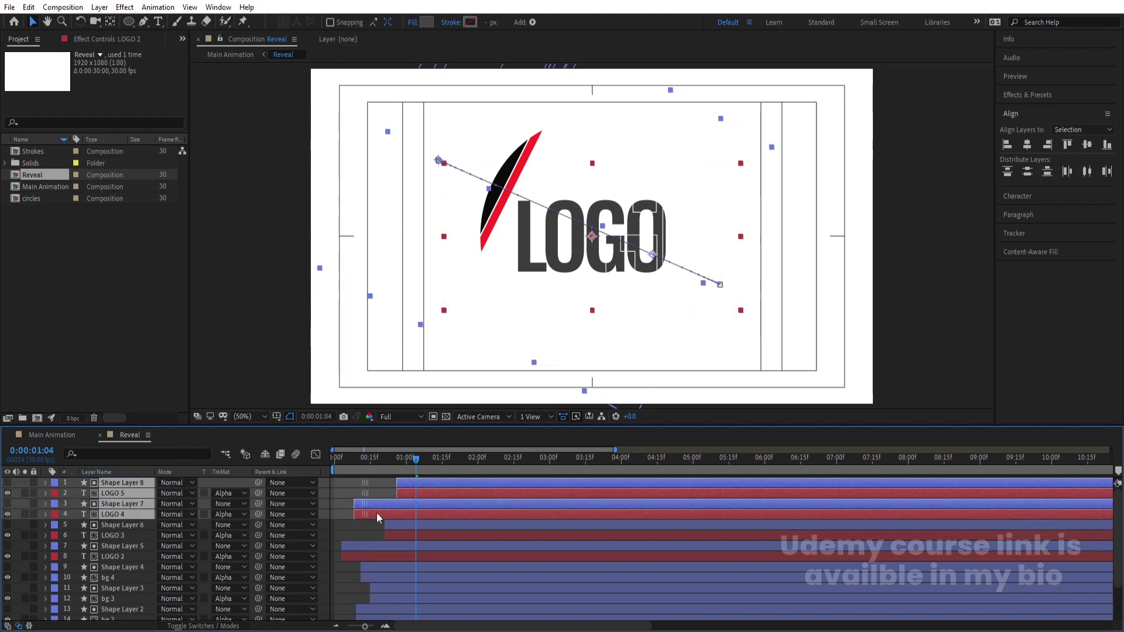
Step: Slide the duplicated layers to start at 1:04, preview, and return to Main Animation
drag(377, 512, 427, 499)
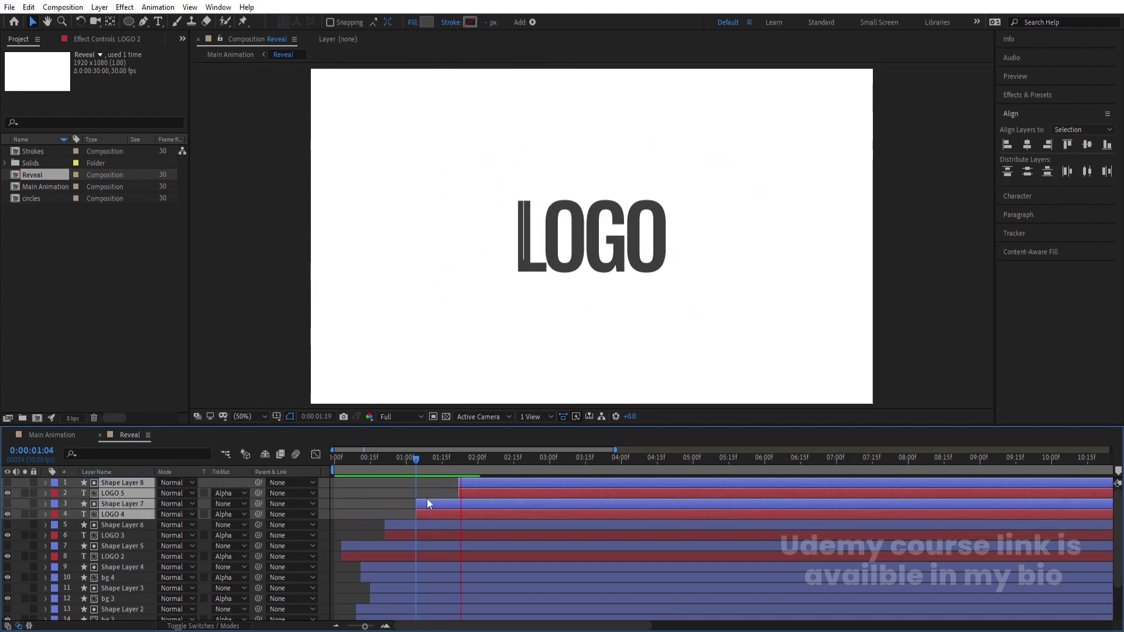
key(space)
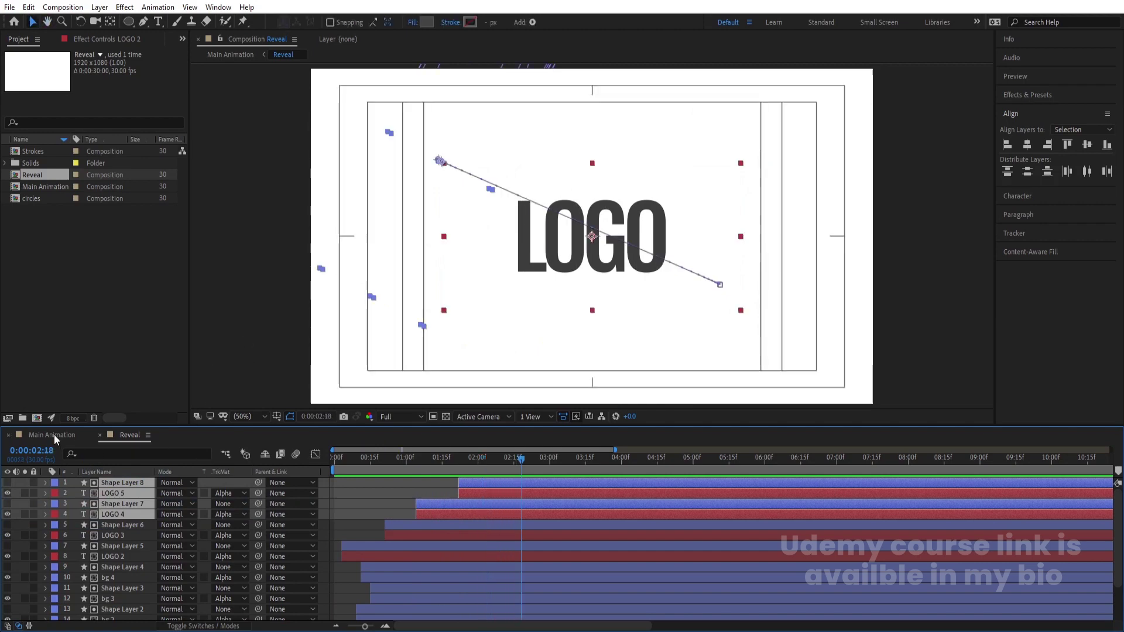
click(54, 434)
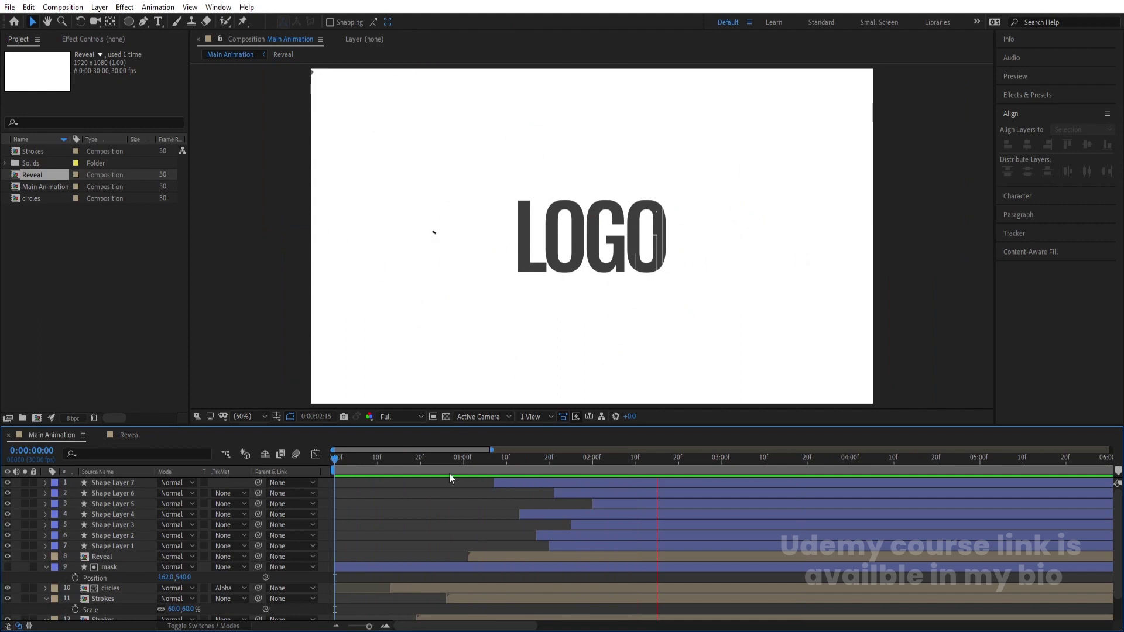
Step: Add a white #ffffff solid and send it to the bottom of the Main Animation stack
key(space)
key(space)
key(space)
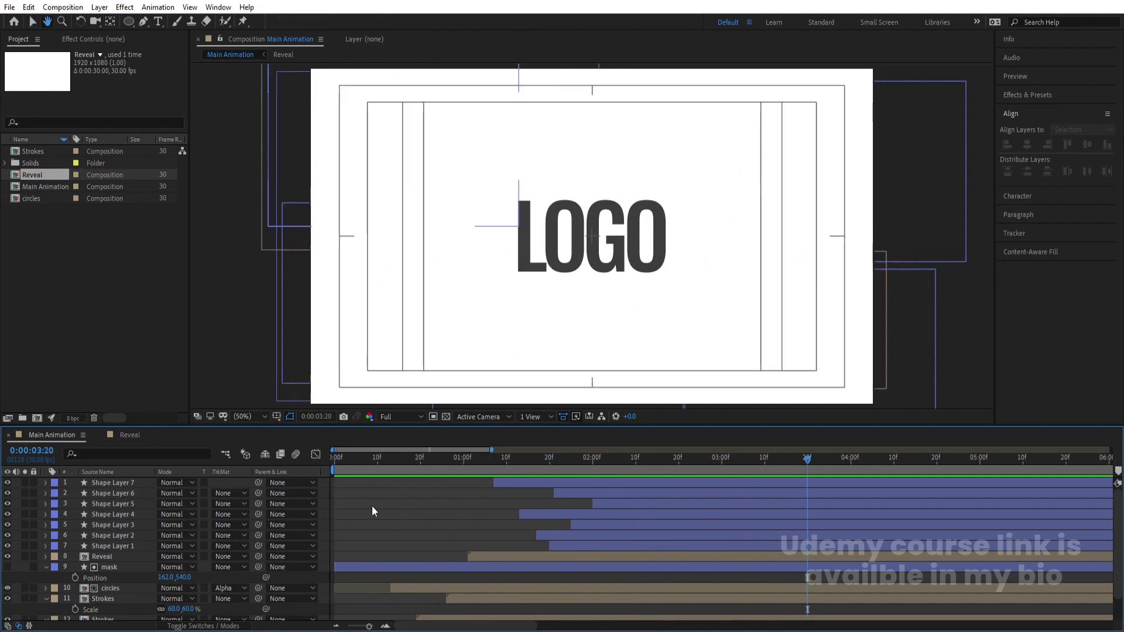
key(u)
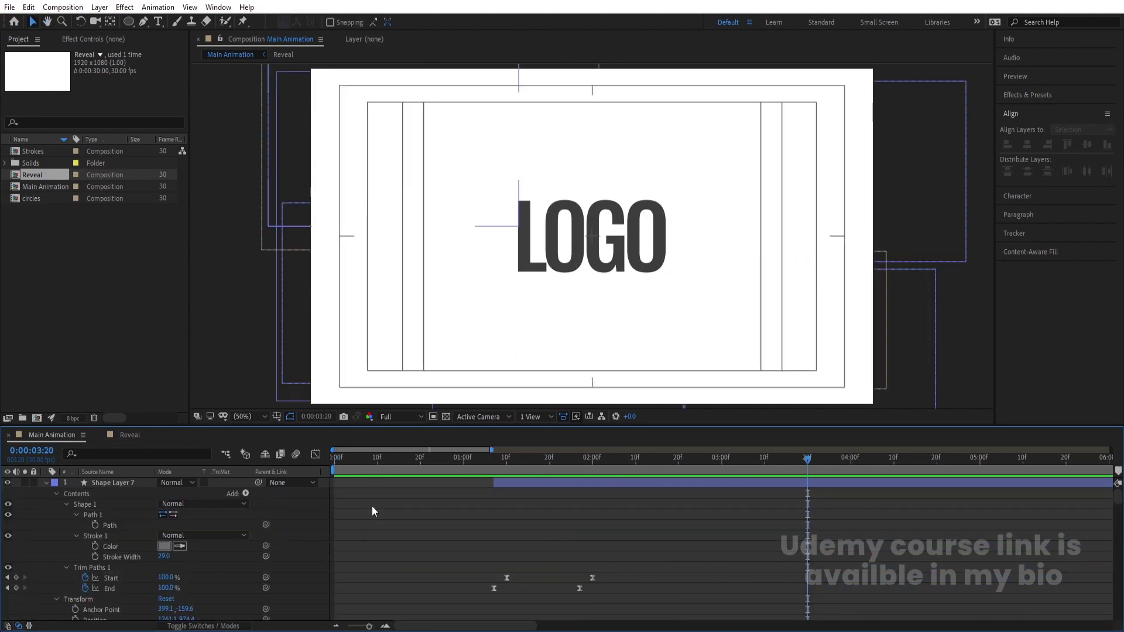
key(u)
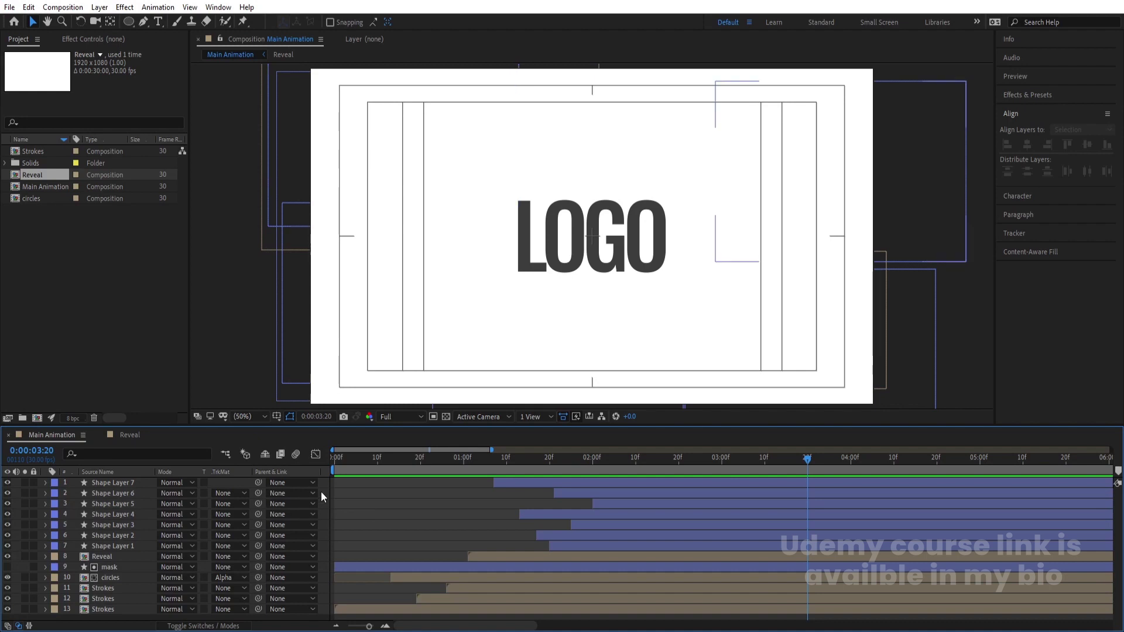
key(ctrl+y)
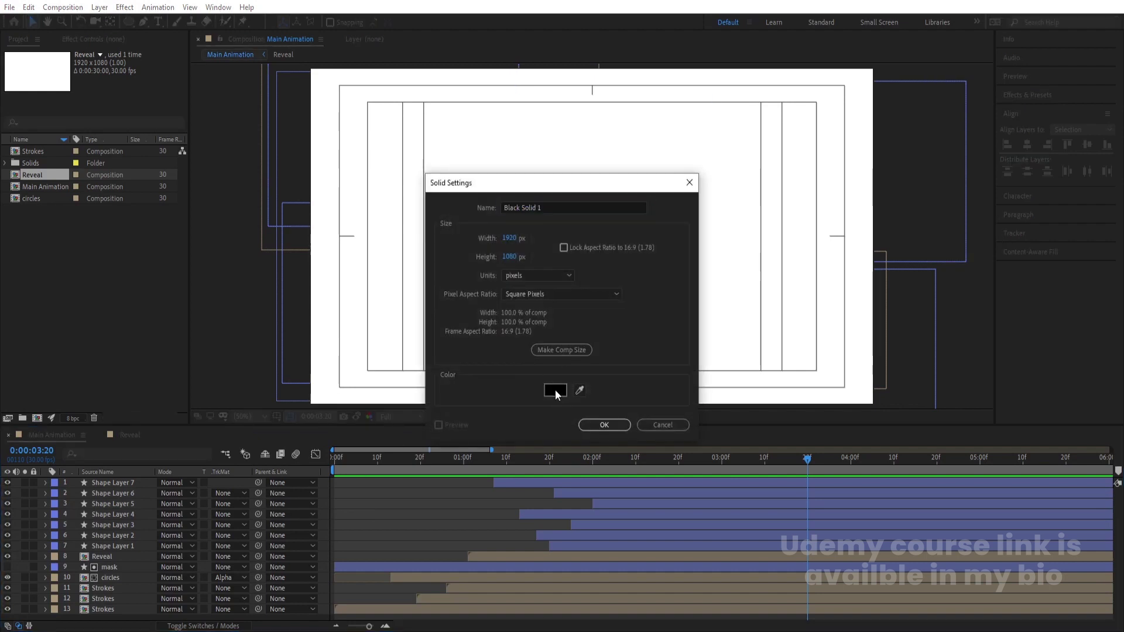
click(552, 389)
text(ffffff)
key(Return)
key(Return)
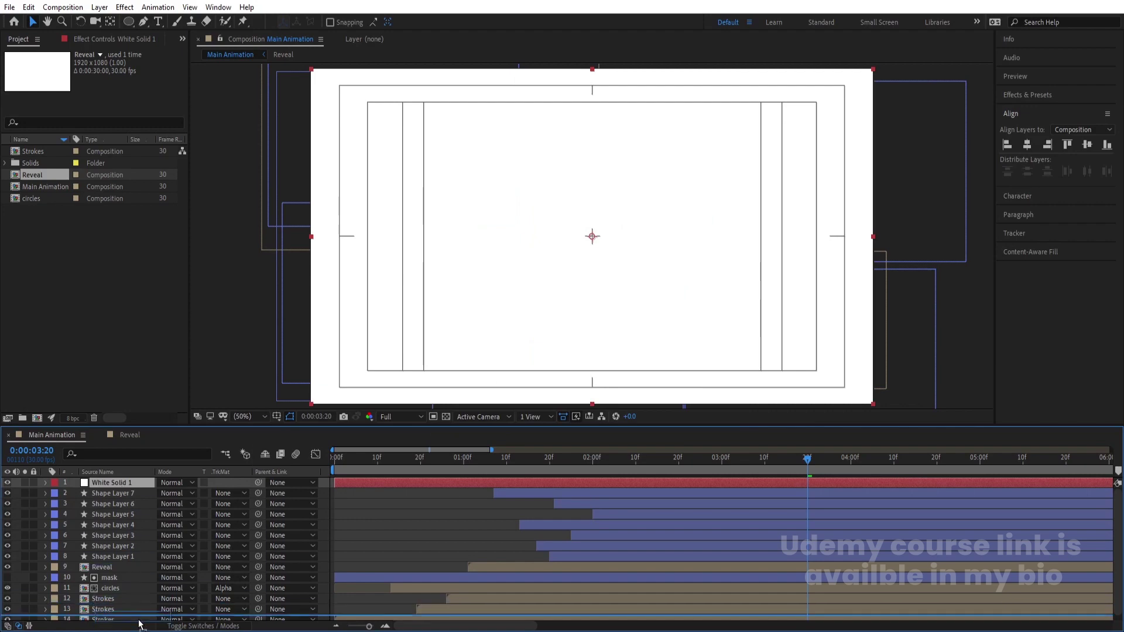
scroll(141, 620, down, 1)
key(ctrl+shift+bracketleft)
Step: Add a null object and parent every other layer to Null 2
right_click(324, 490)
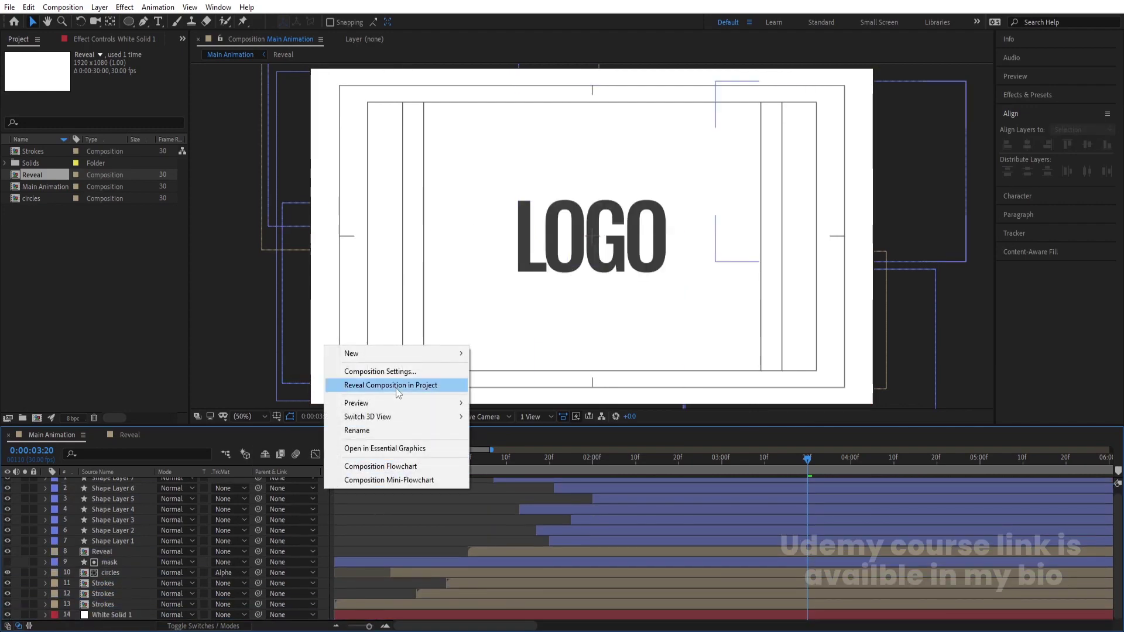
mouse_move(374, 354)
click(533, 430)
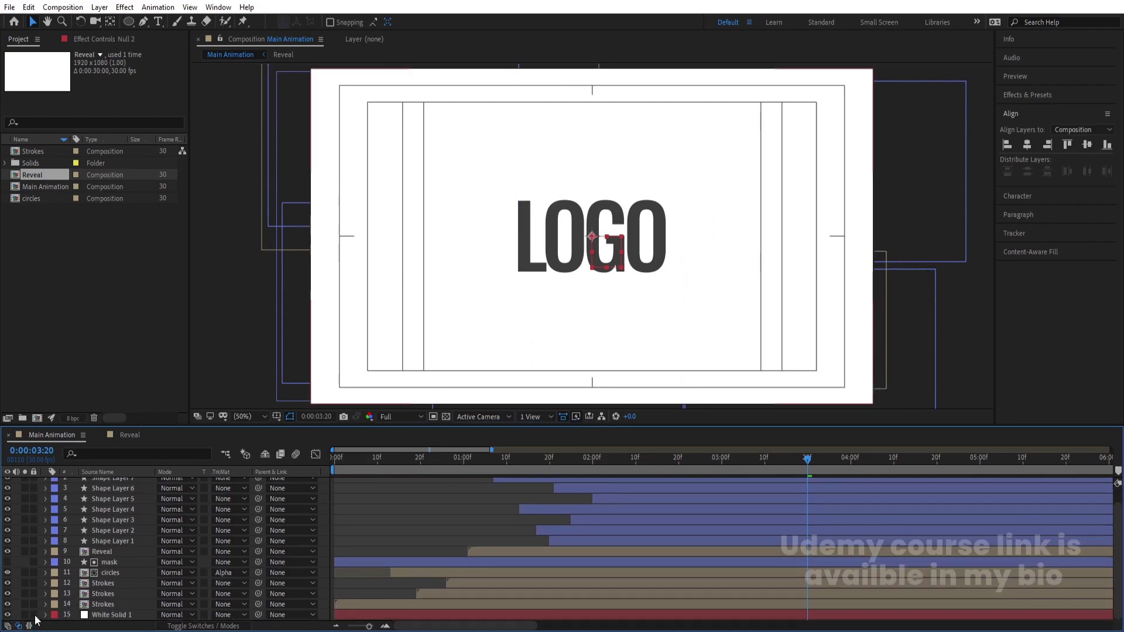
scroll(209, 551, up, 1)
key(ctrl+a)
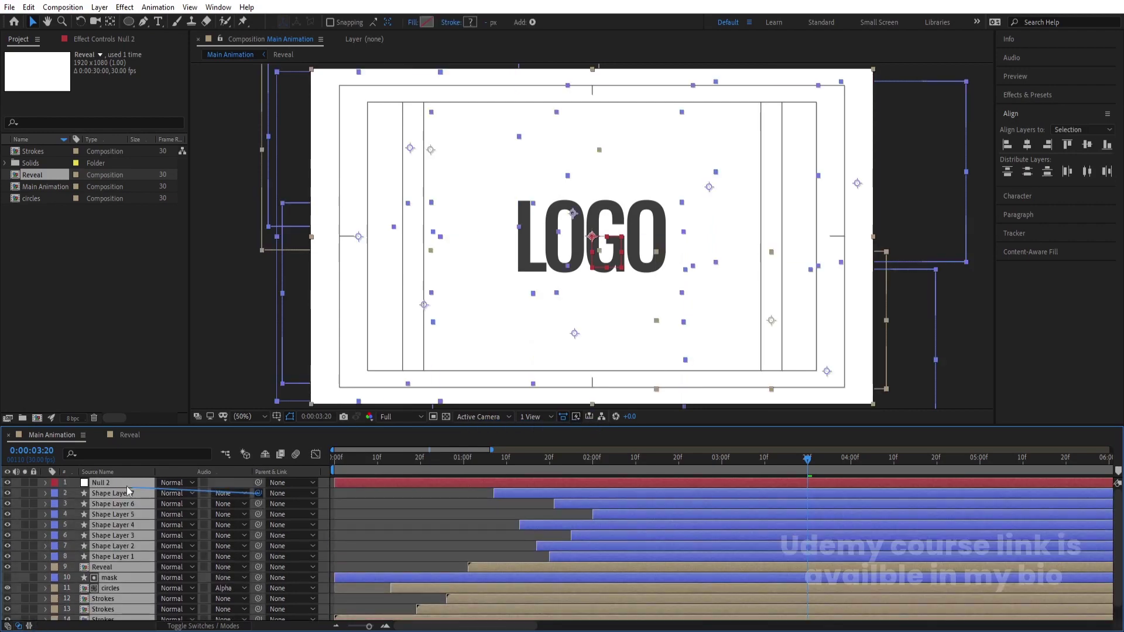
drag(128, 491, 117, 484)
click(356, 491)
key(Home)
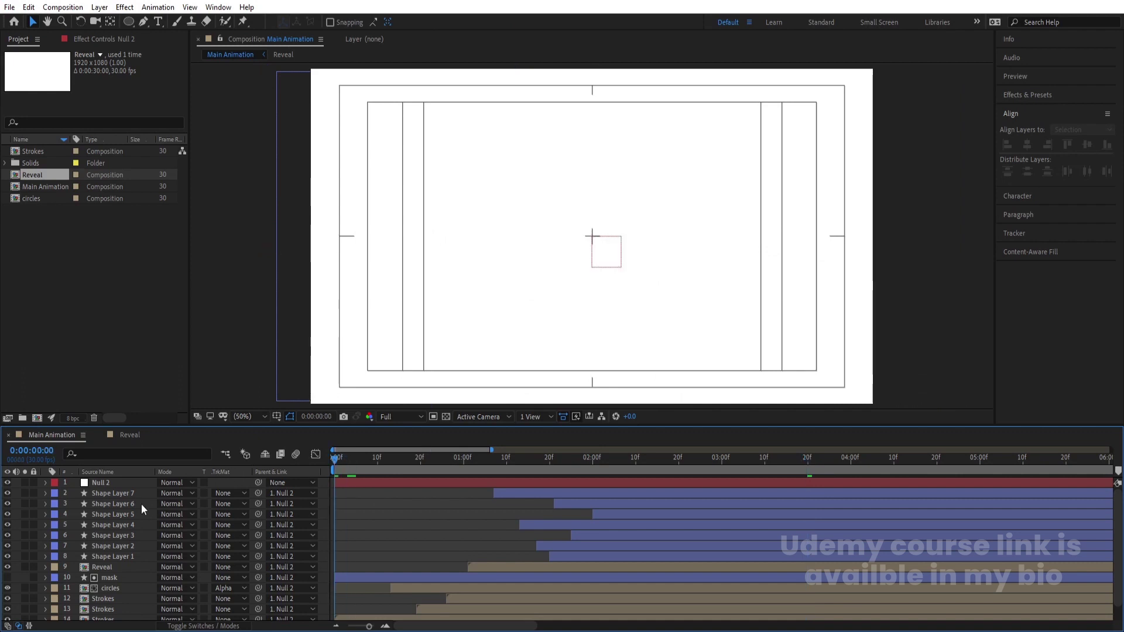
Step: Keyframe Null 2's scale at 90% at 0:00 and 105% at 5:00, ending the work area at 5:00
click(117, 484)
text(s)
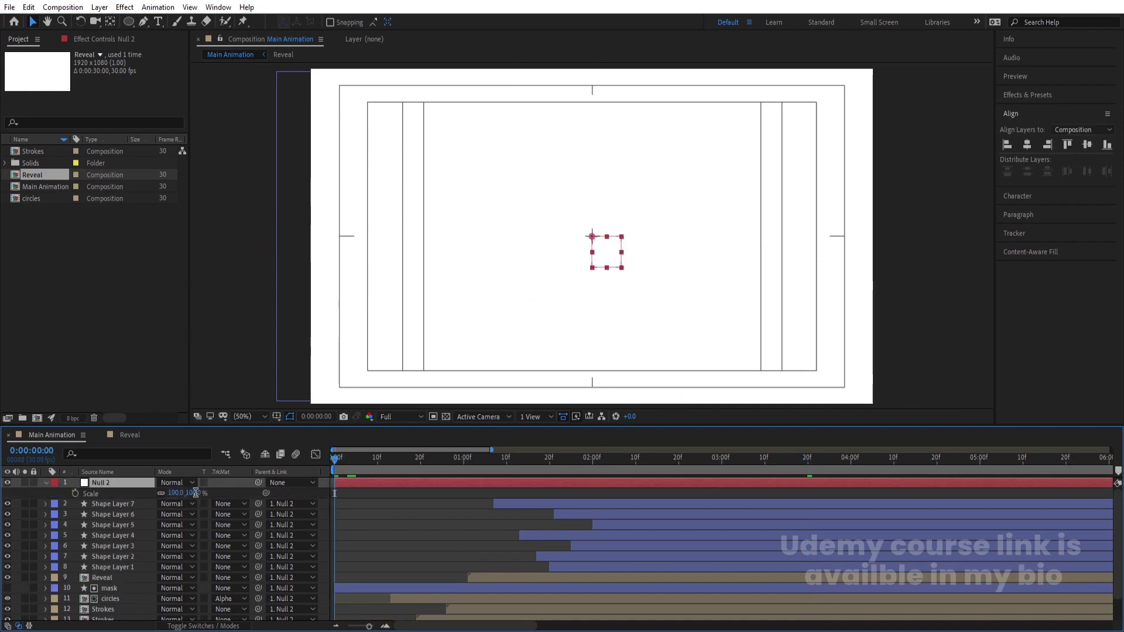
text(90)
key(Return)
click(76, 493)
key(space)
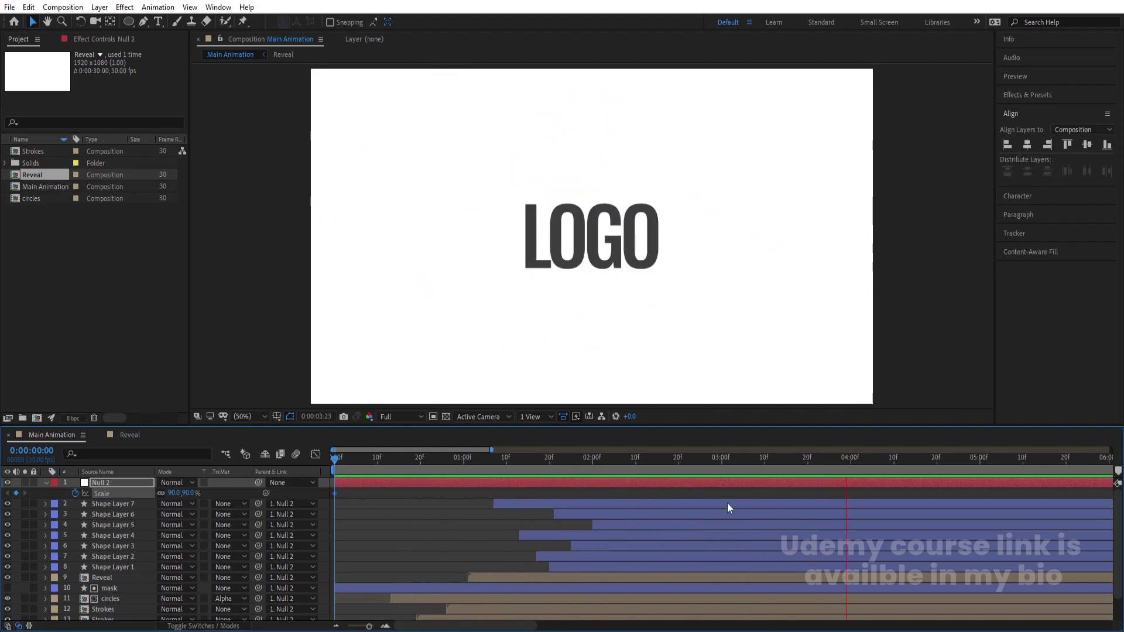
click(982, 466)
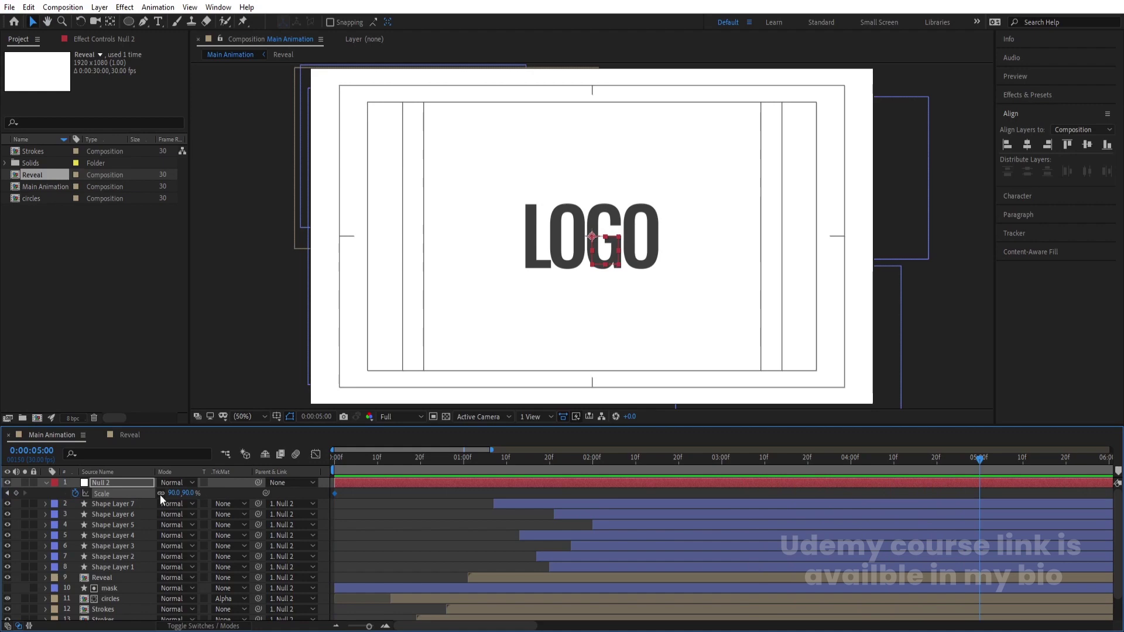
click(369, 496)
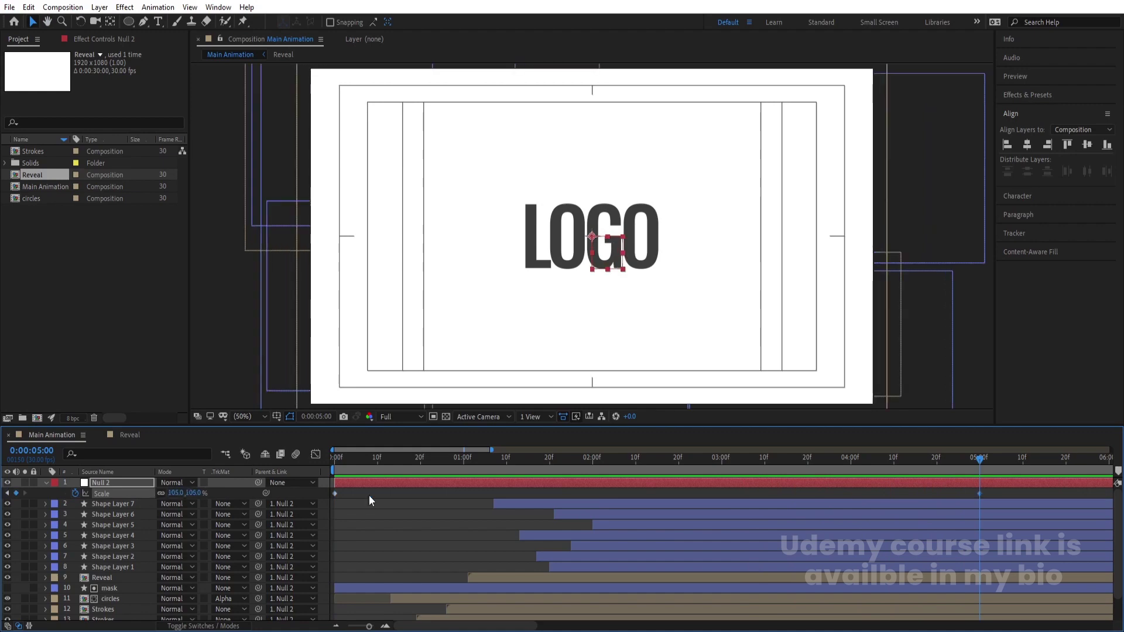
key(n)
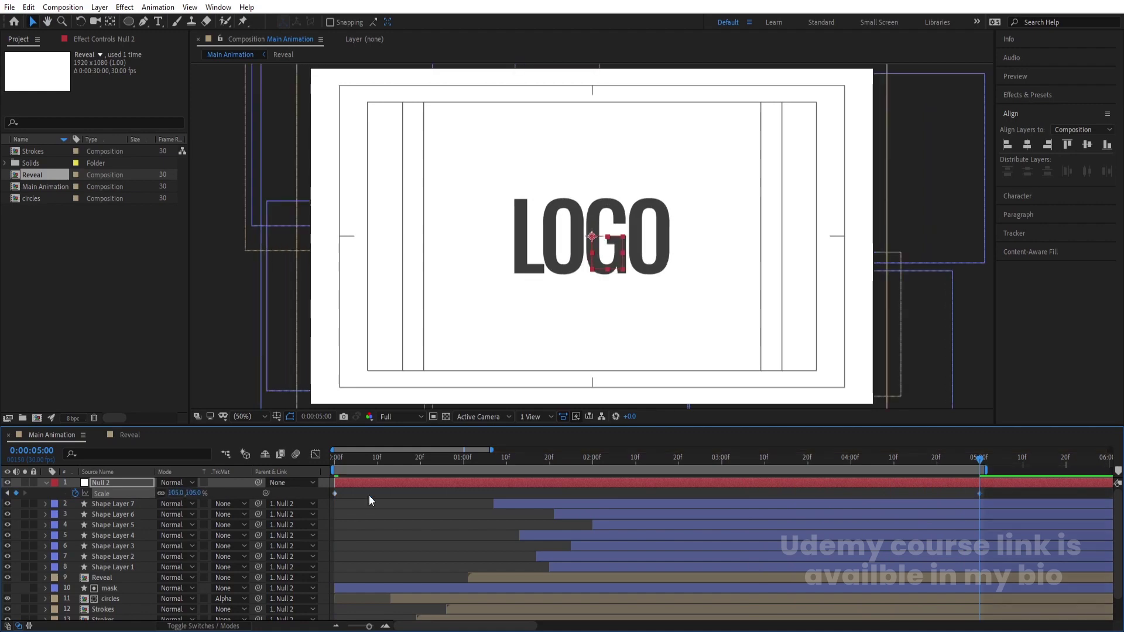
Step: Preview the slow push-in from the start at Quarter resolution
key(space)
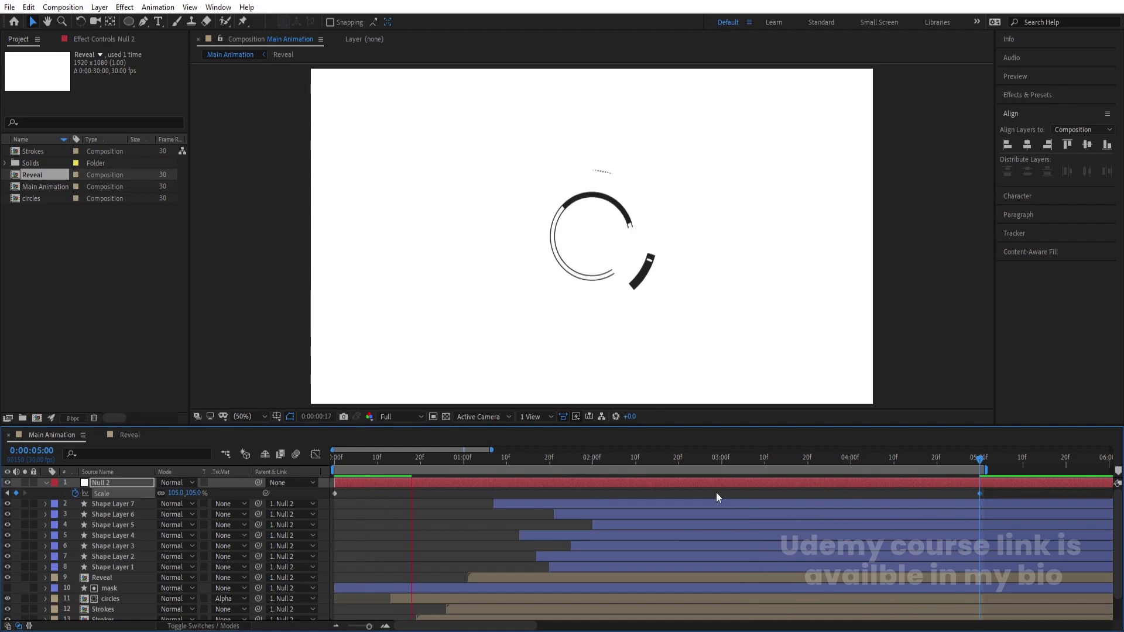
click(399, 417)
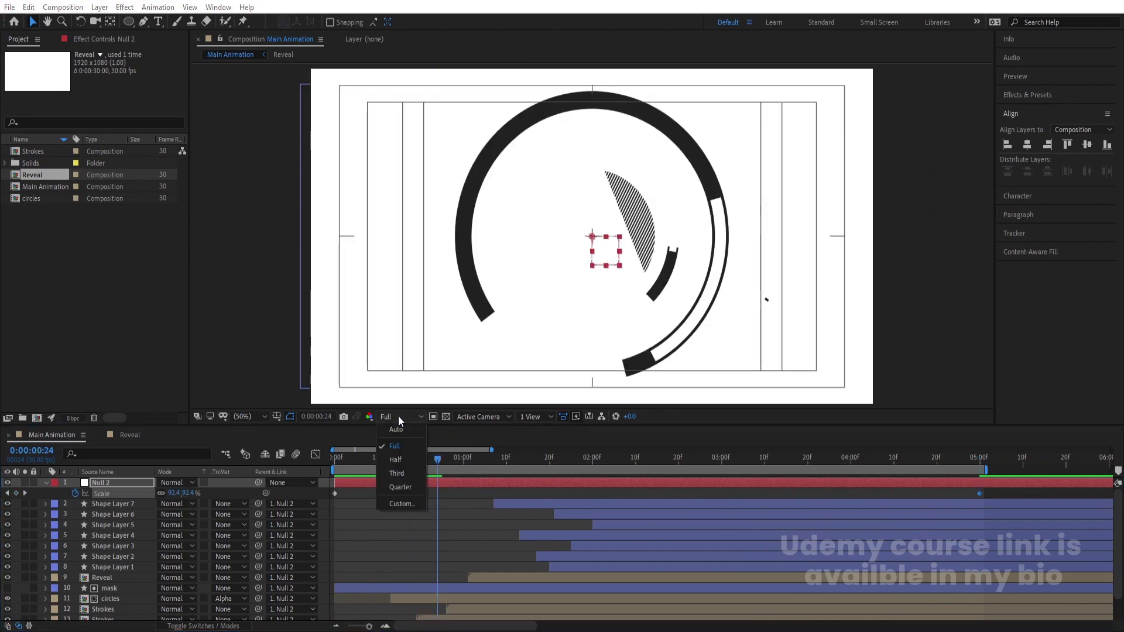
click(399, 487)
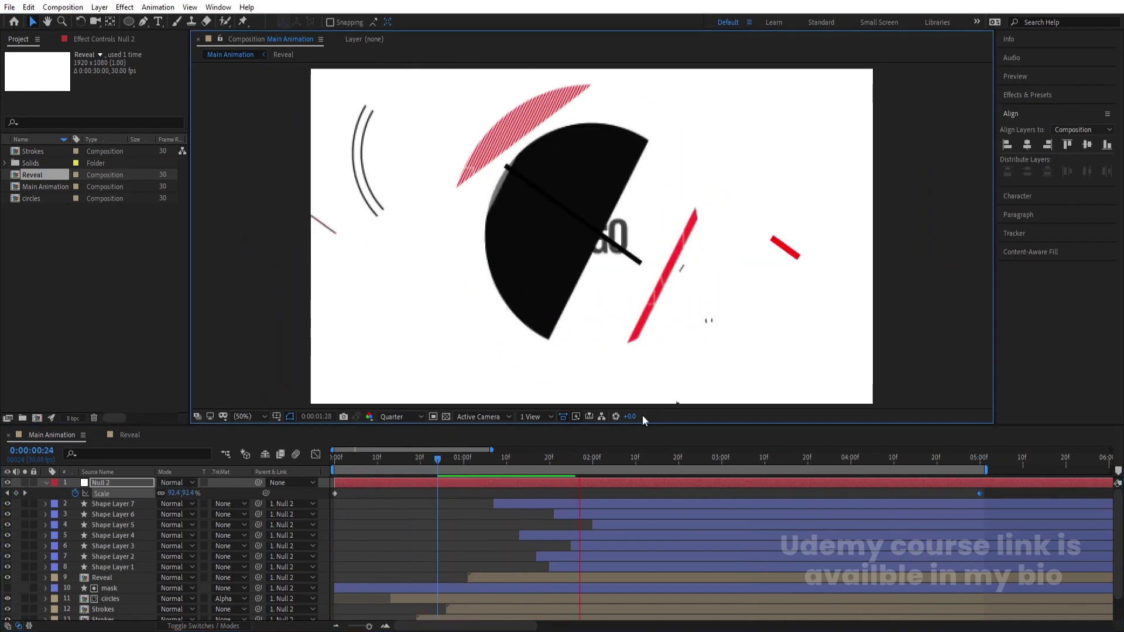
key(space)
key(space)
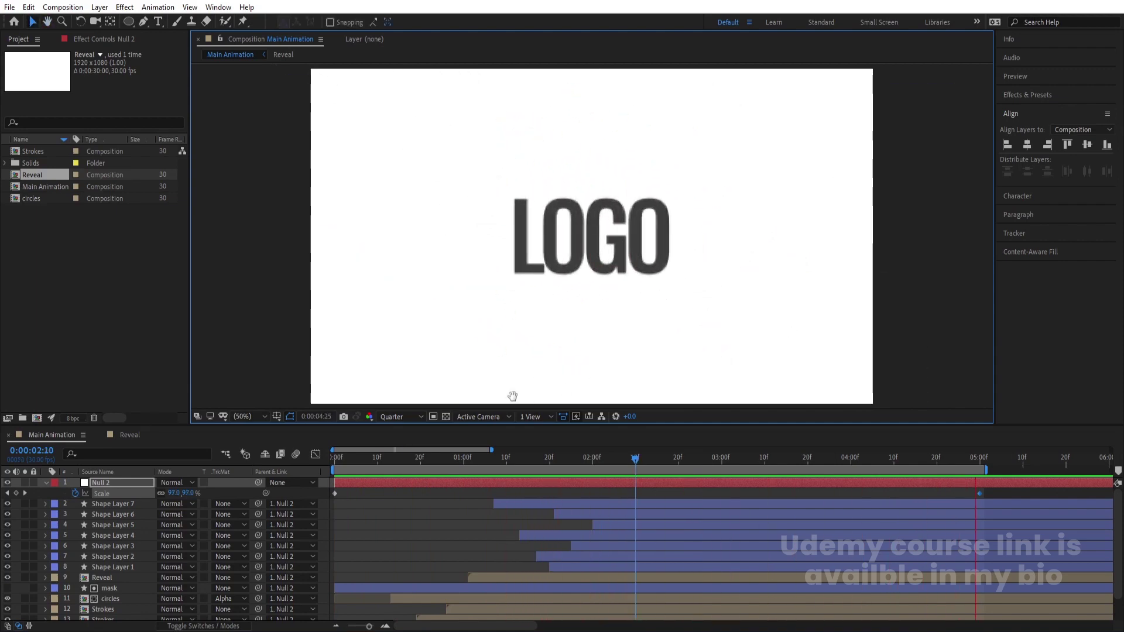
key(space)
key(Home)
key(space)
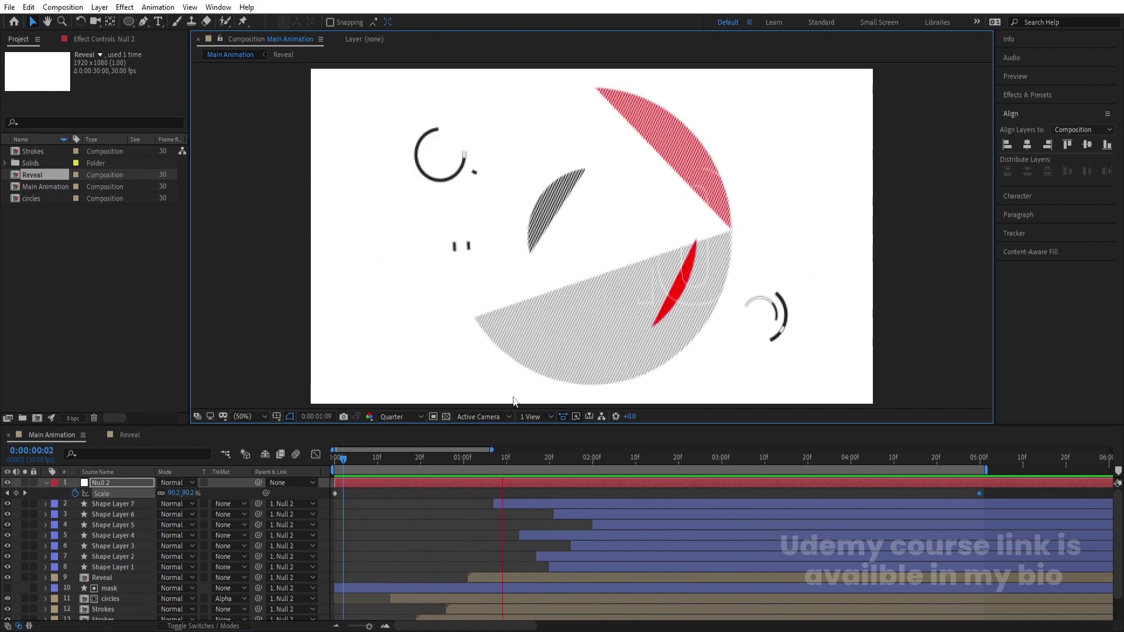